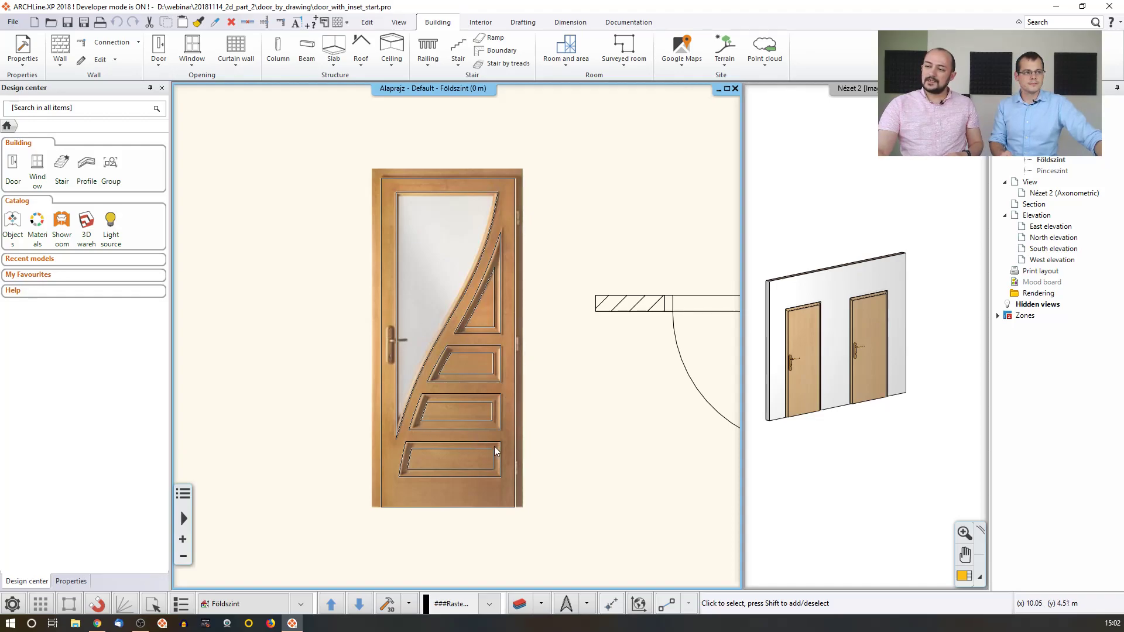
Place a copy of the door image on the empty area left of the original door image.
middle_drag(547, 376, 483, 376)
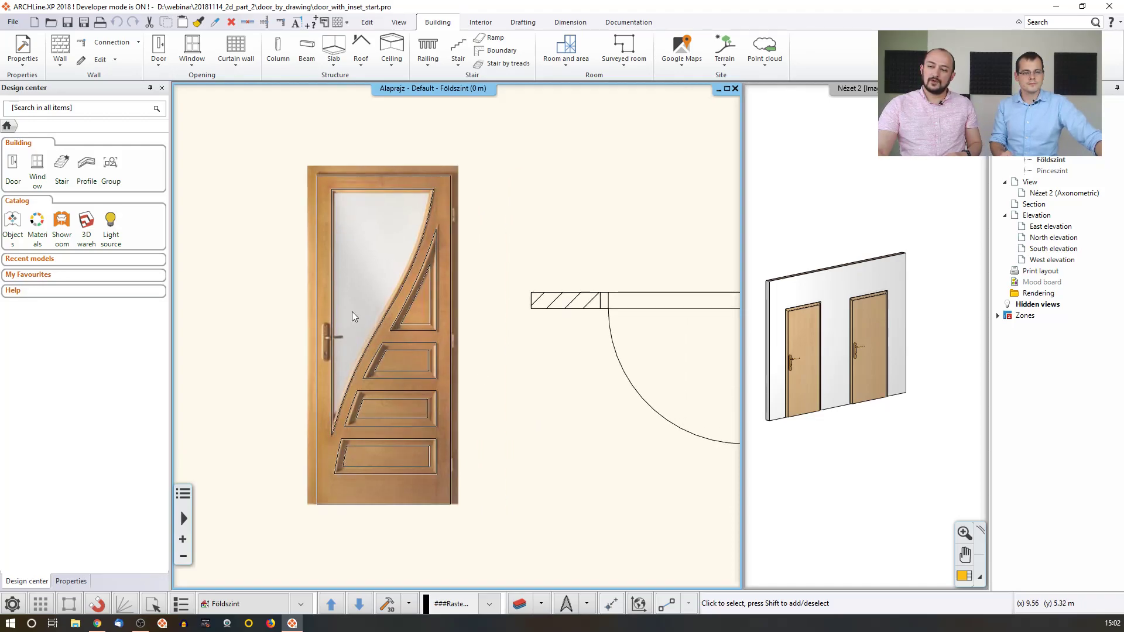
click(360, 294)
middle_drag(373, 337, 330, 337)
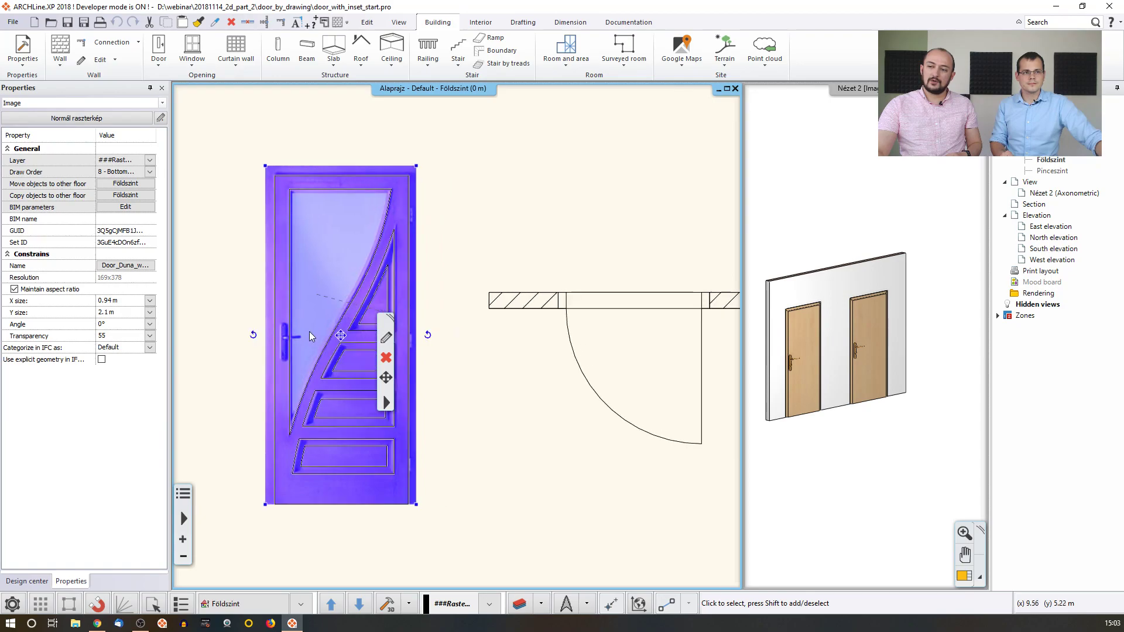
right_click(341, 336)
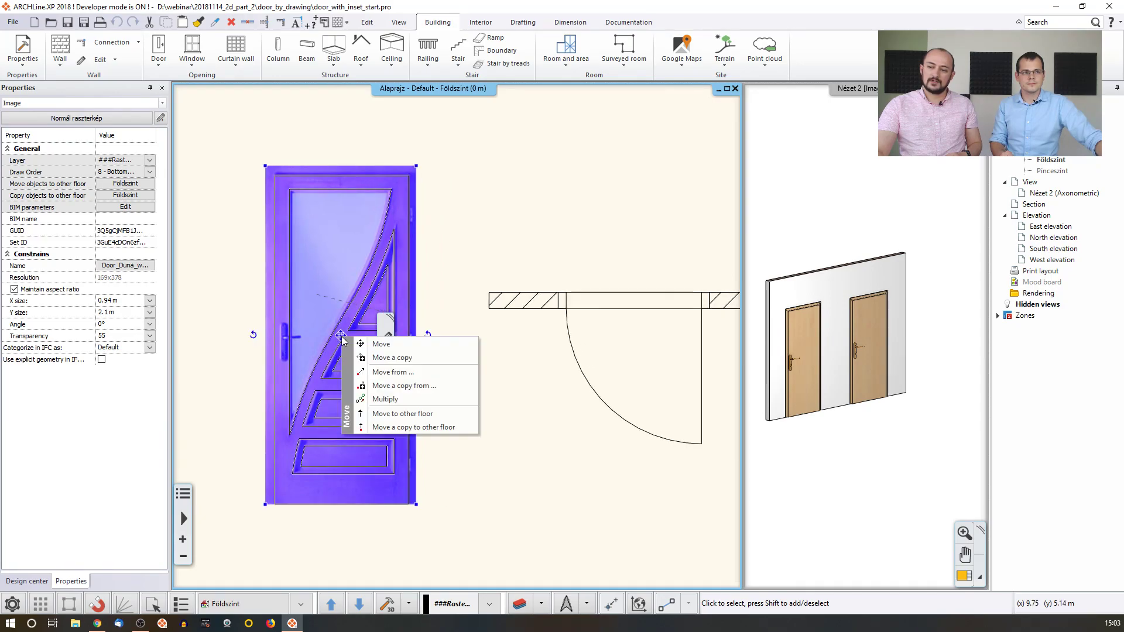
click(388, 357)
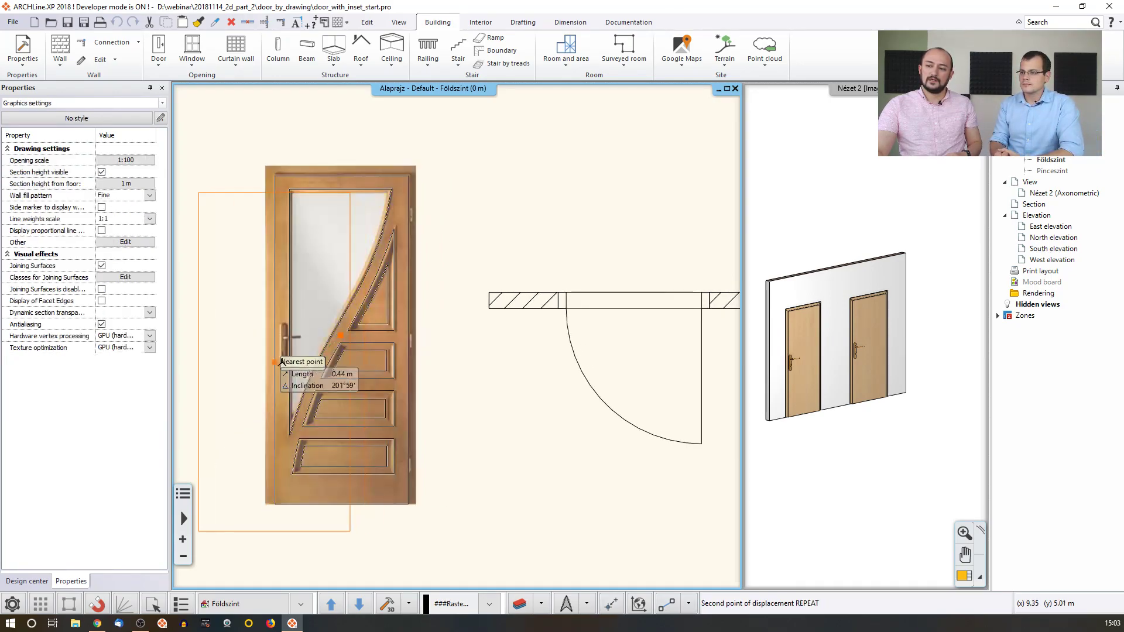
middle_drag(274, 362, 537, 329)
click(318, 303)
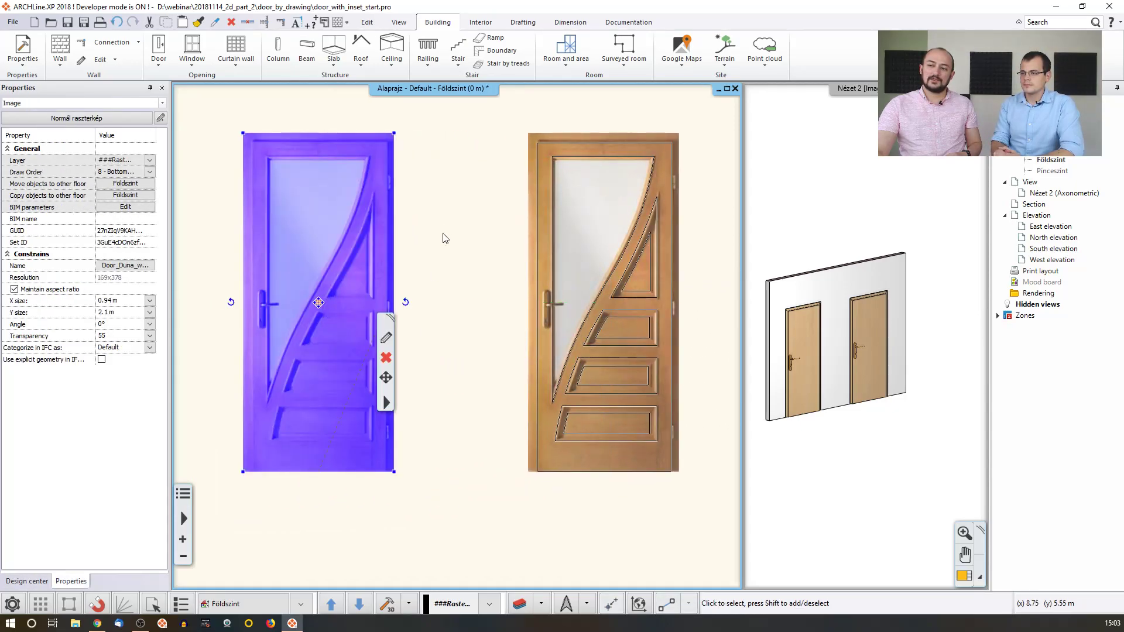
key(Escape)
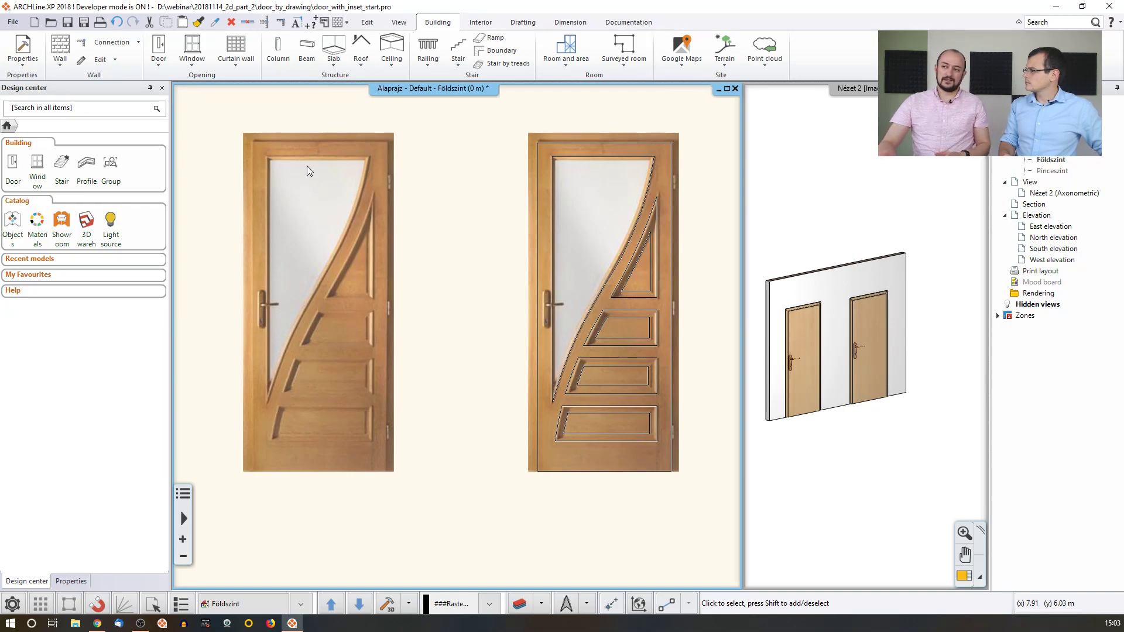
Remove the image behind the traced door to inspect the outlines drawn over it, and restore the image.
scroll(358, 212, up, 10)
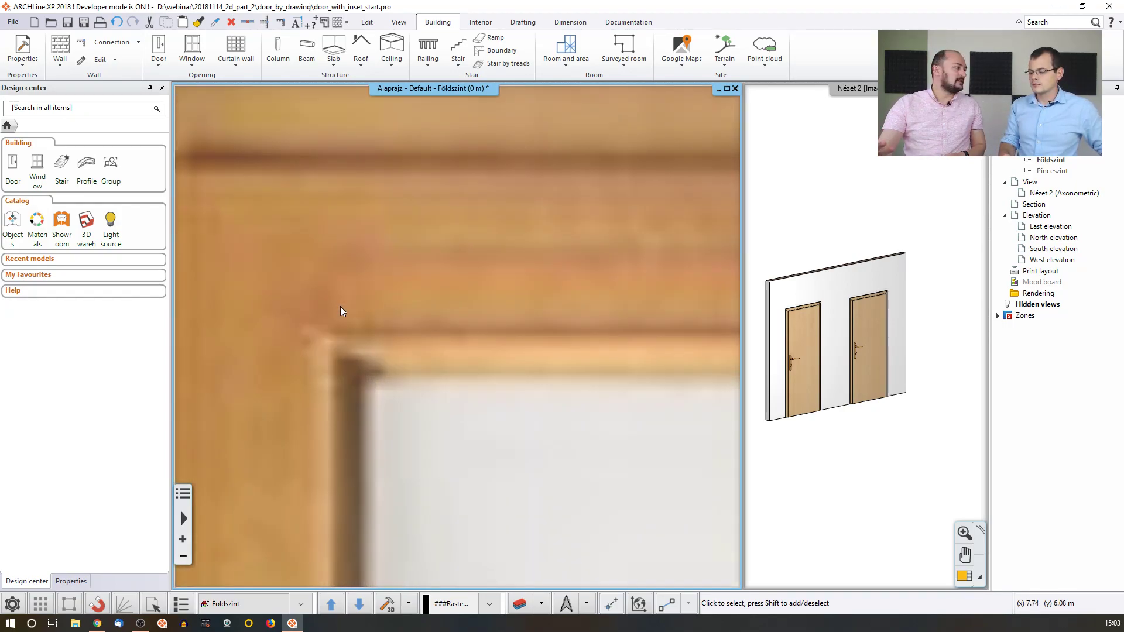
scroll(340, 307, down, 8)
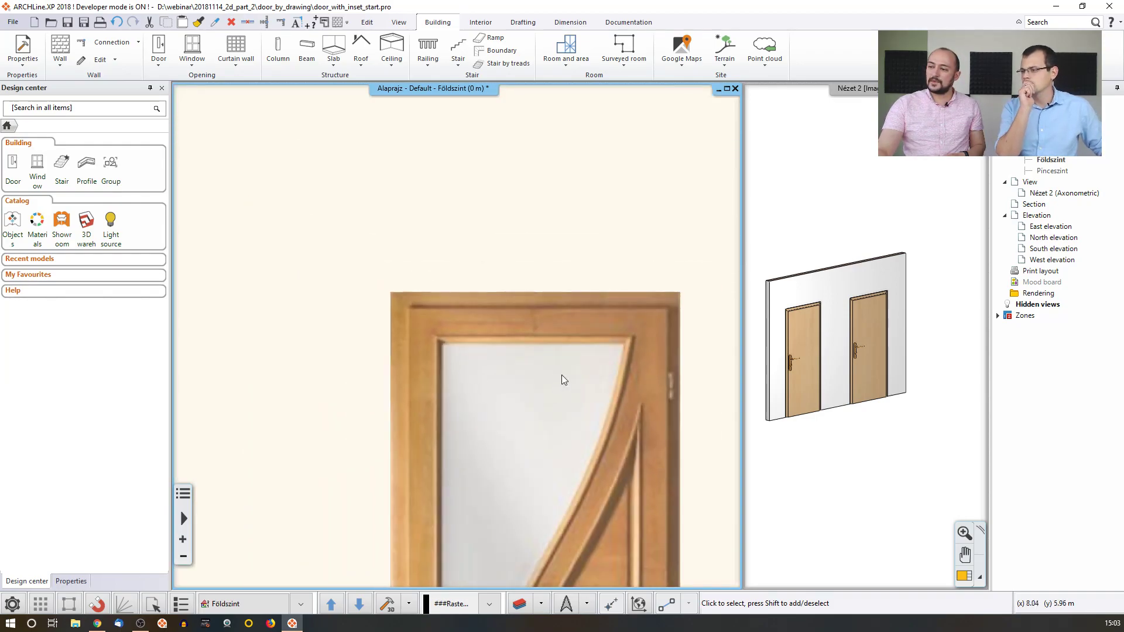
middle_drag(720, 403, 439, 311)
click(649, 301)
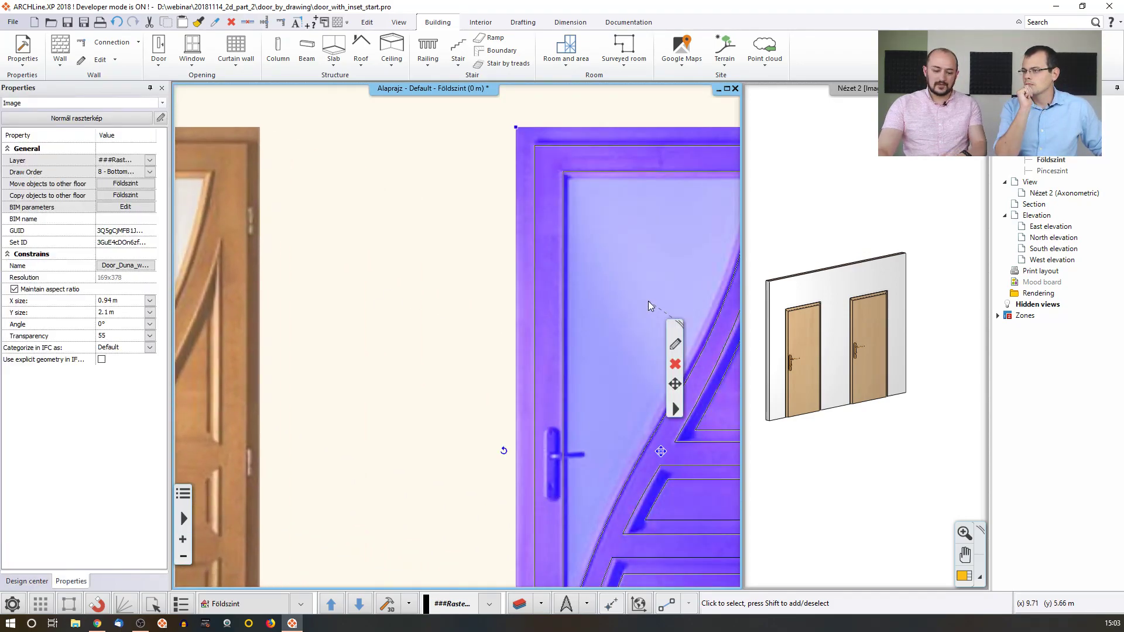
key(Delete)
scroll(640, 301, down, 4)
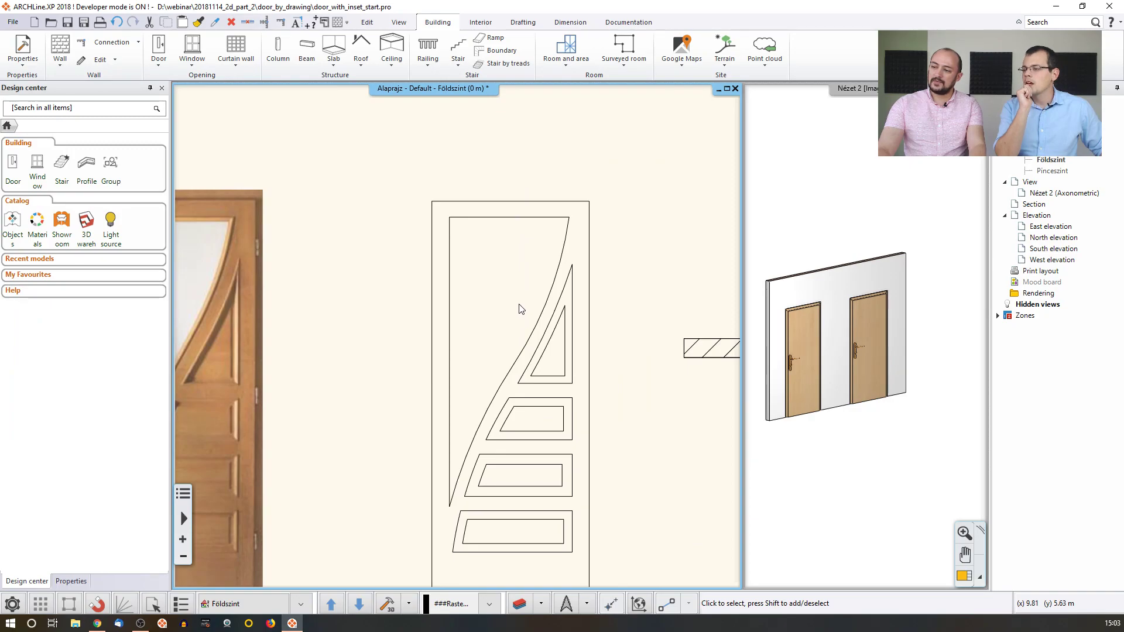
scroll(515, 338, up, 6)
scroll(444, 340, down, 5)
scroll(444, 339, down, 3)
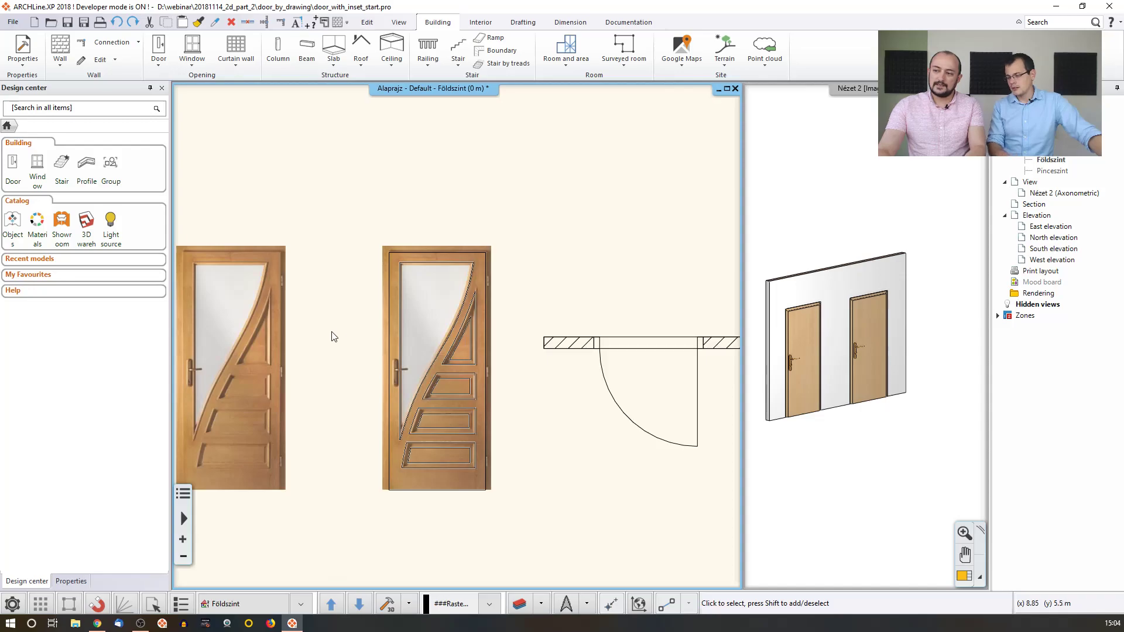
Draw a rectangle about 0.8 m wide and 2 m tall around the door leaf on the copied image.
middle_drag(318, 356, 368, 331)
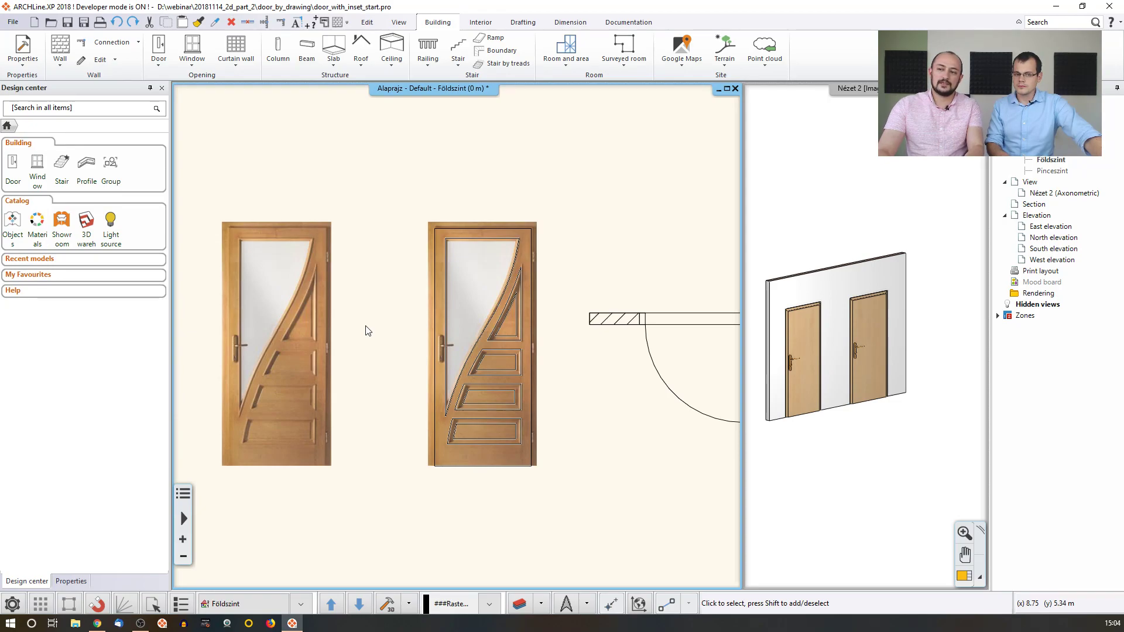
click(523, 23)
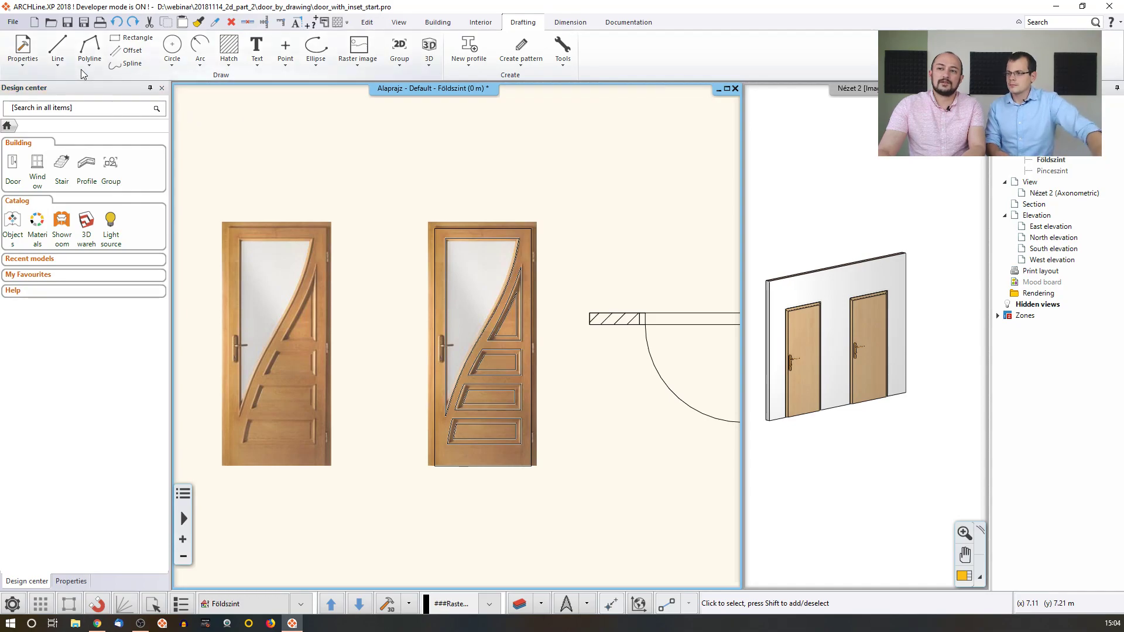
click(125, 40)
scroll(329, 250, up, 3)
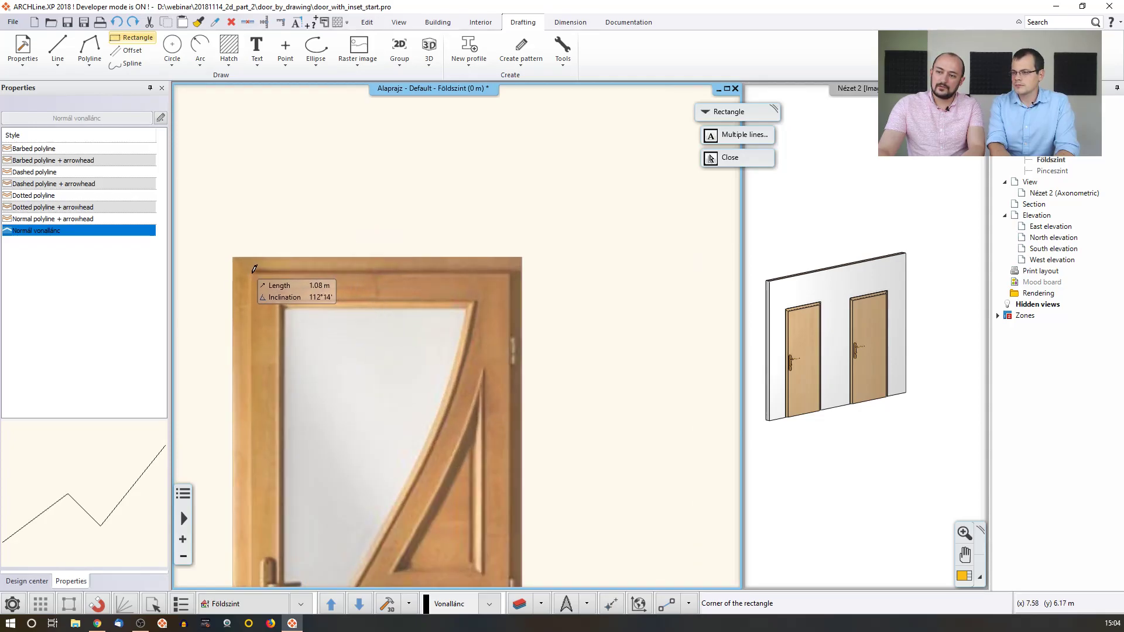
click(251, 274)
scroll(462, 390, down, 2)
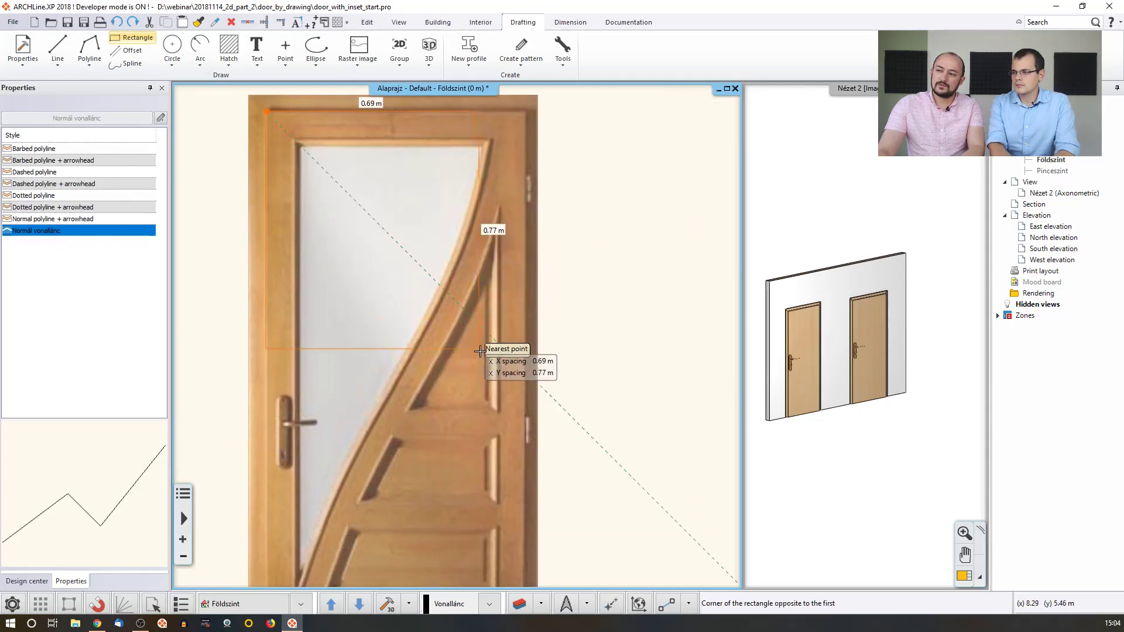
scroll(471, 445, down, 1)
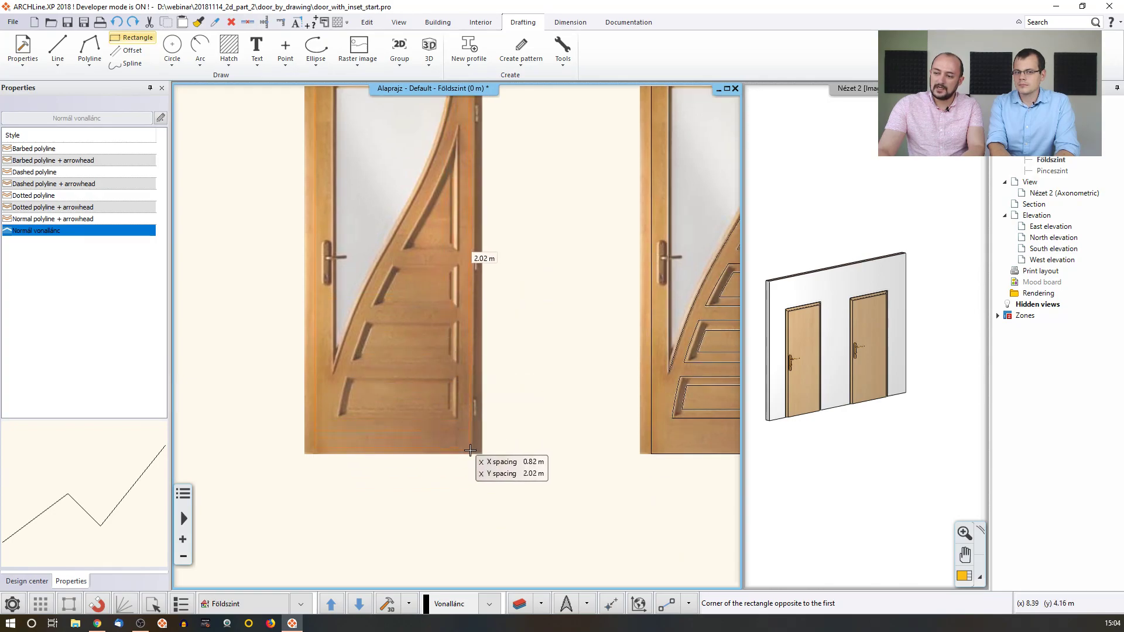
scroll(469, 454, up, 2)
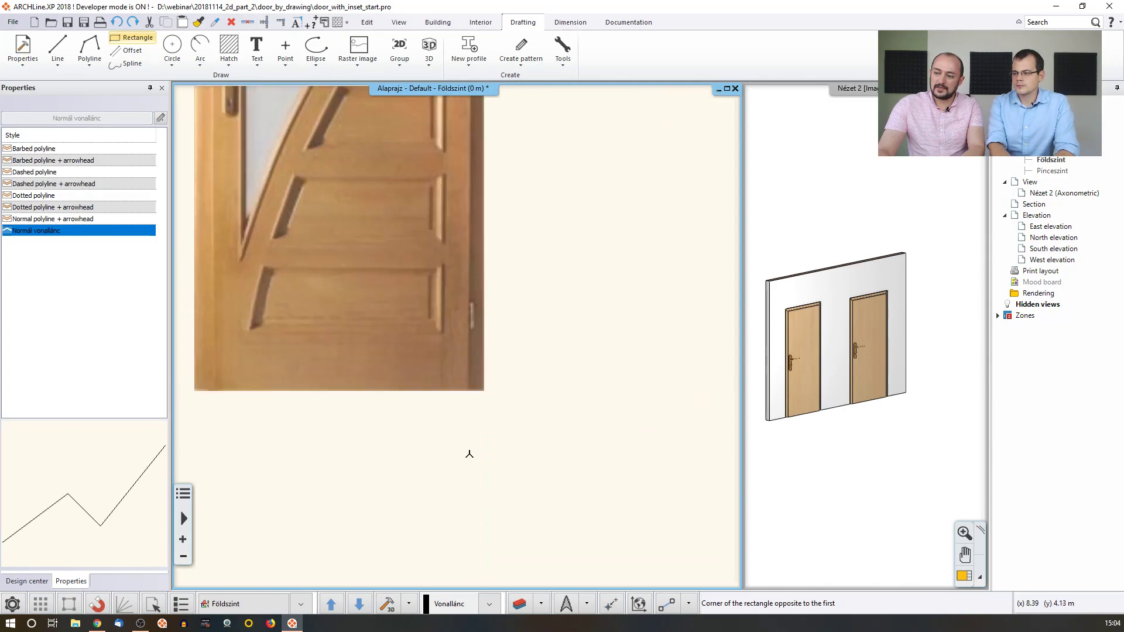
click(468, 390)
key(Escape)
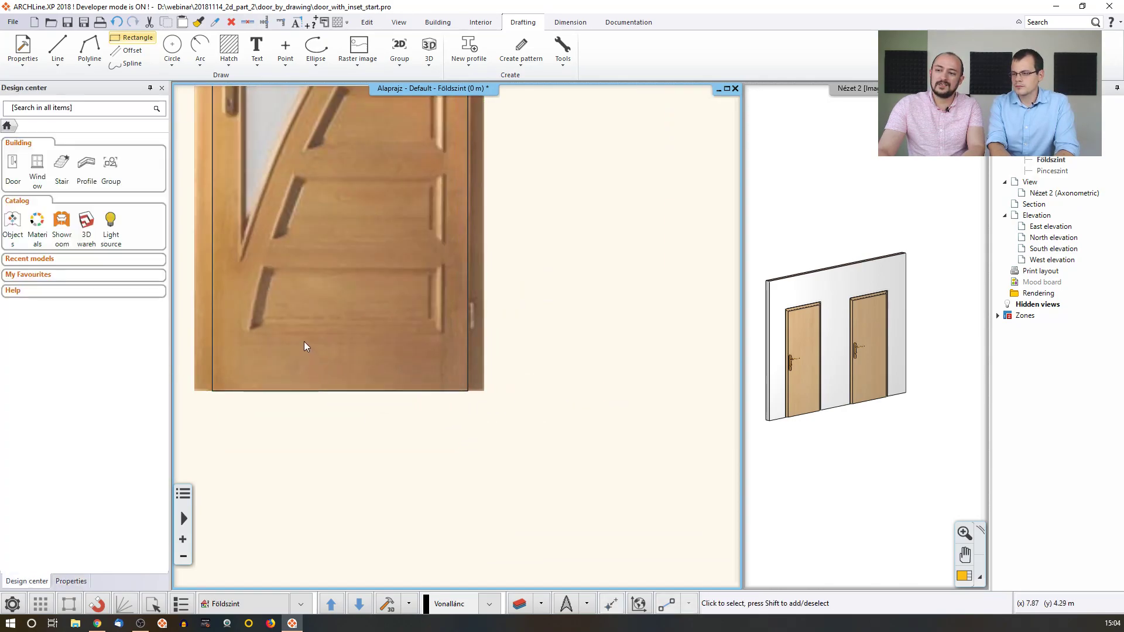
Examine the door leaf rectangle's polyline properties and clear the selection.
scroll(419, 301, down, 1)
scroll(391, 346, down, 1)
scroll(391, 346, down, 1)
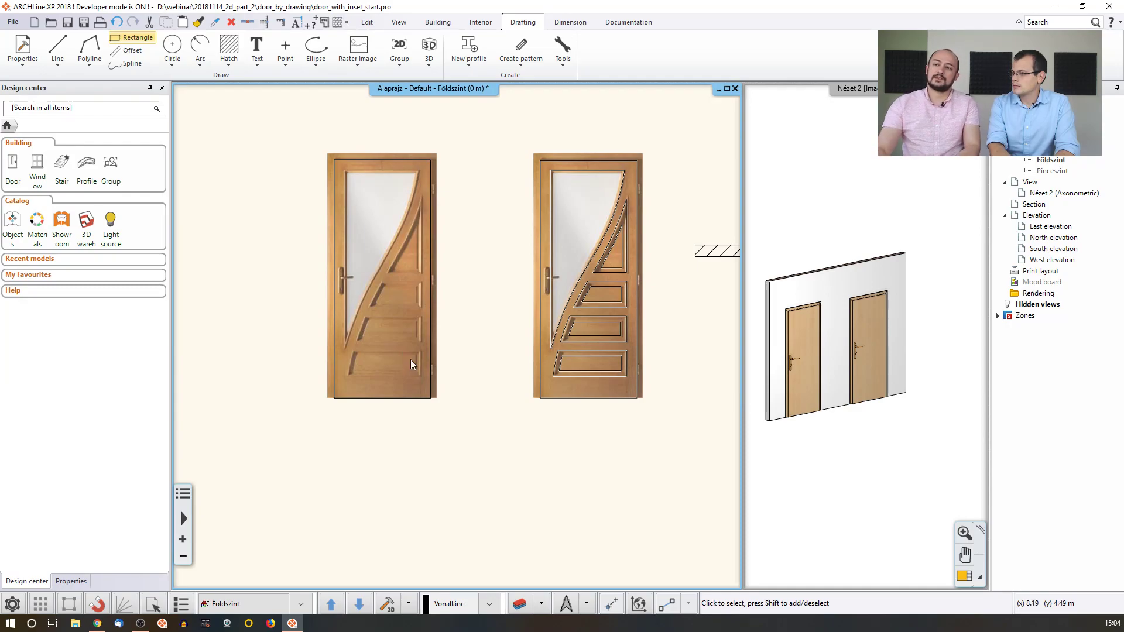
click(357, 162)
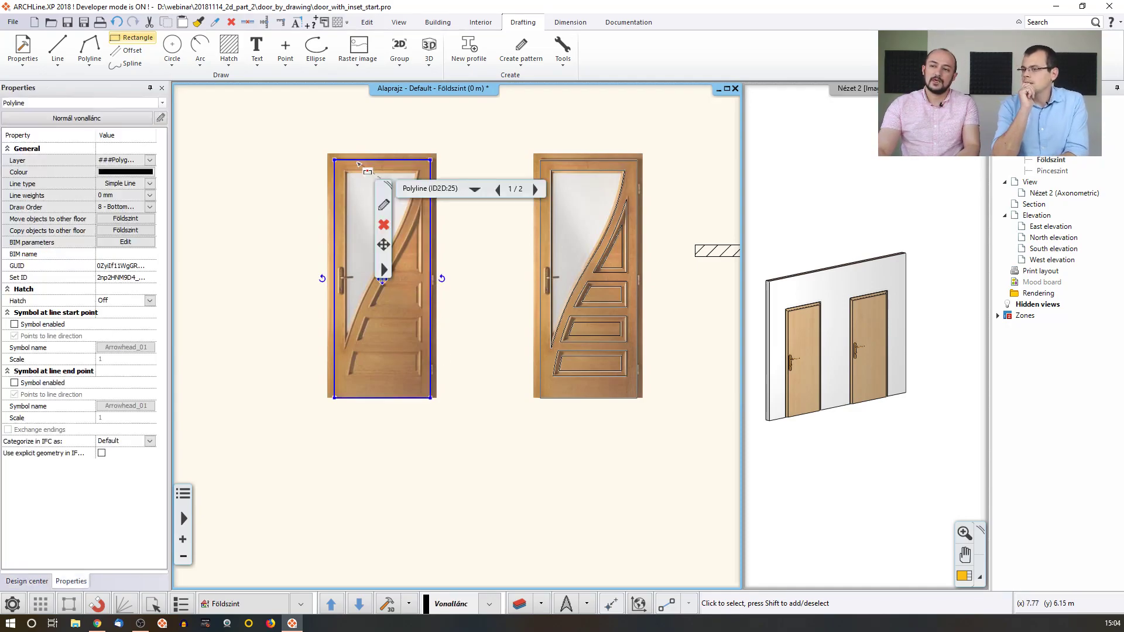
middle_drag(296, 150, 246, 149)
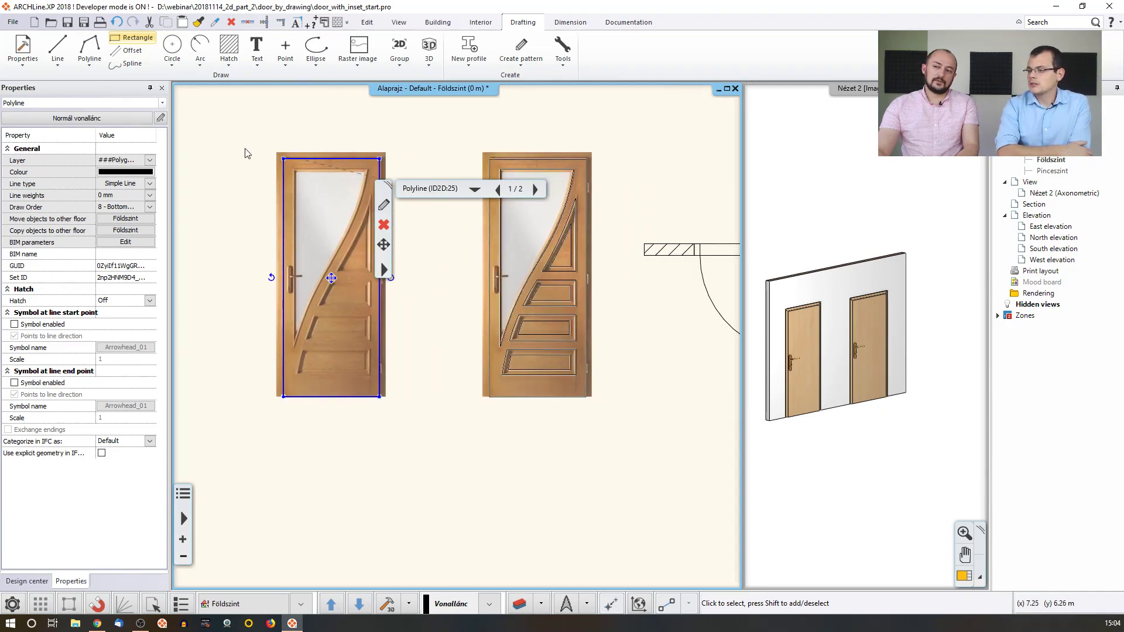
click(242, 148)
click(245, 153)
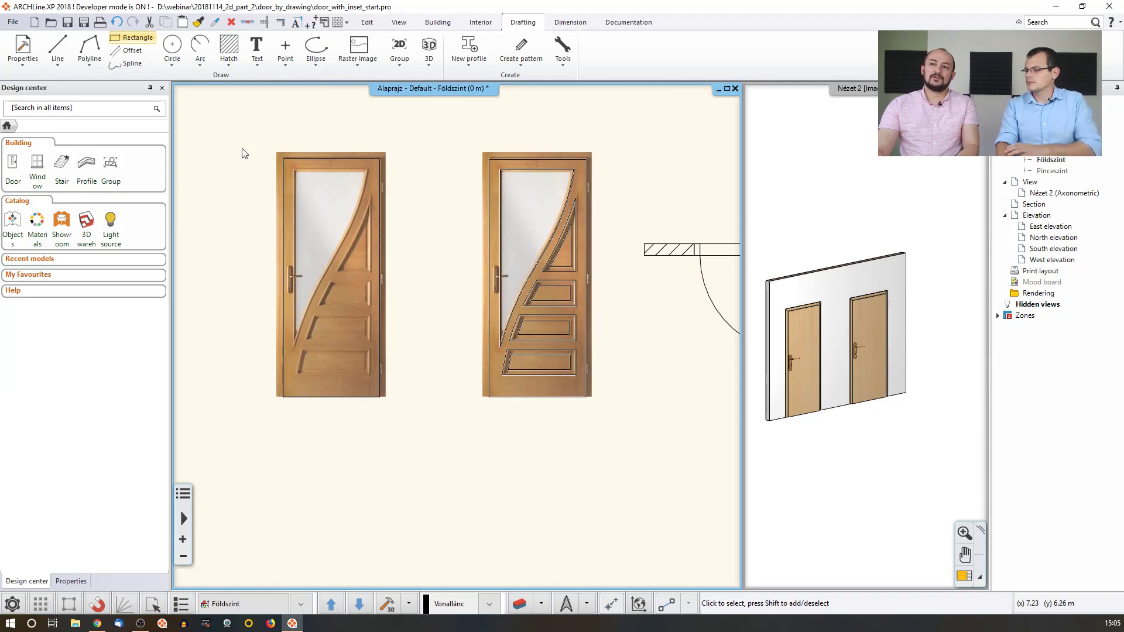
click(306, 157)
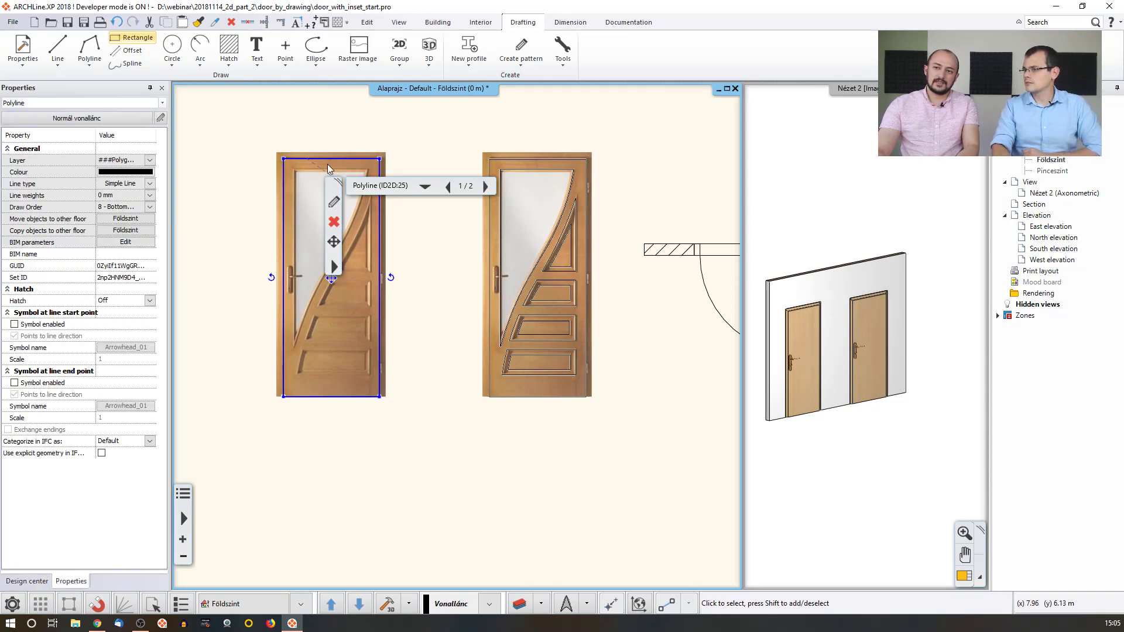
click(268, 124)
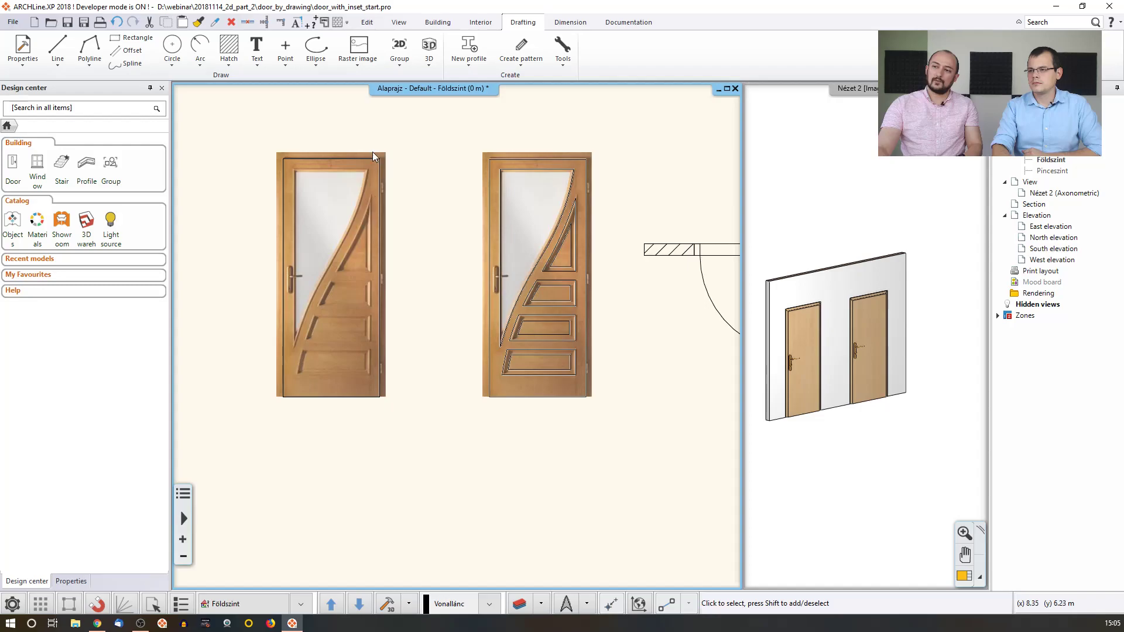
Draw a closed triangular test shape above the copied door image with the Polygon tool, and undo it.
click(91, 63)
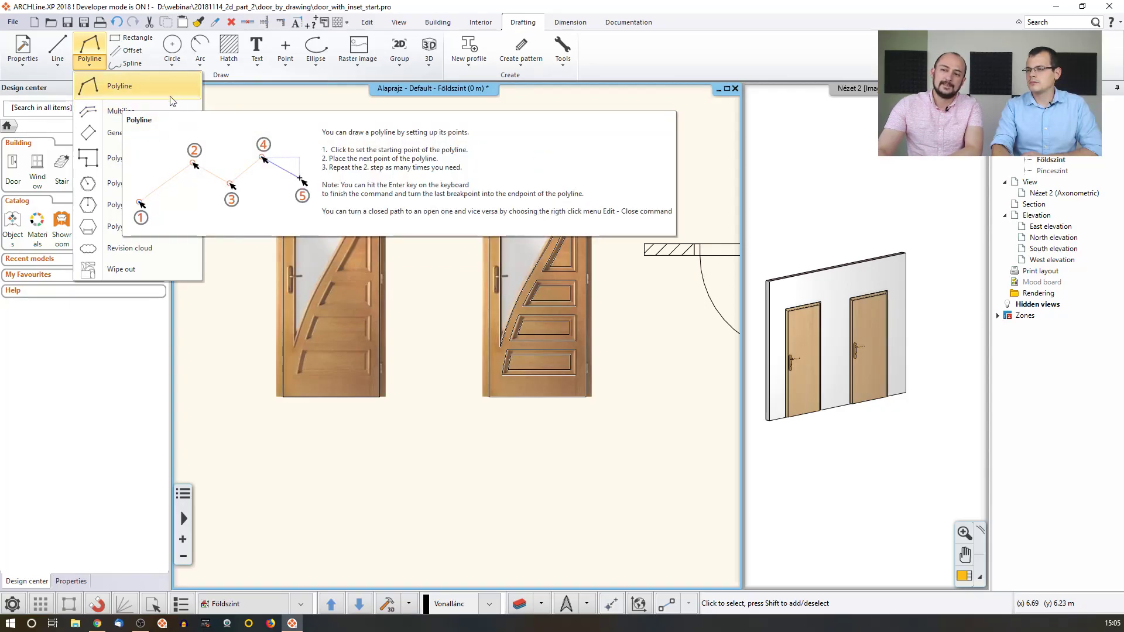
click(146, 86)
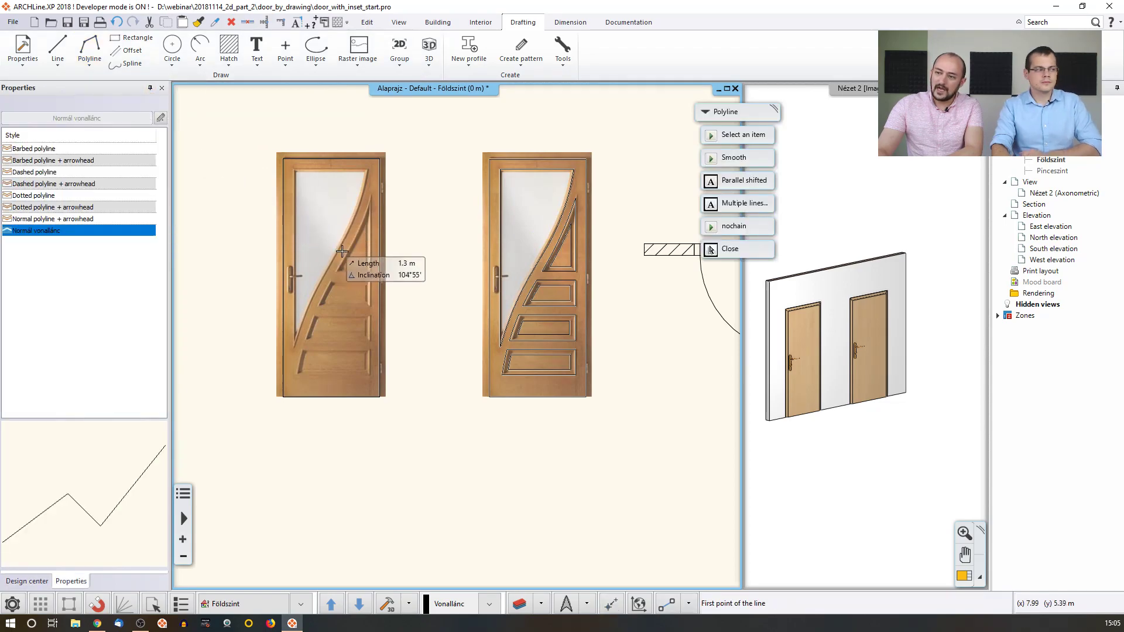
scroll(341, 240, up, 1)
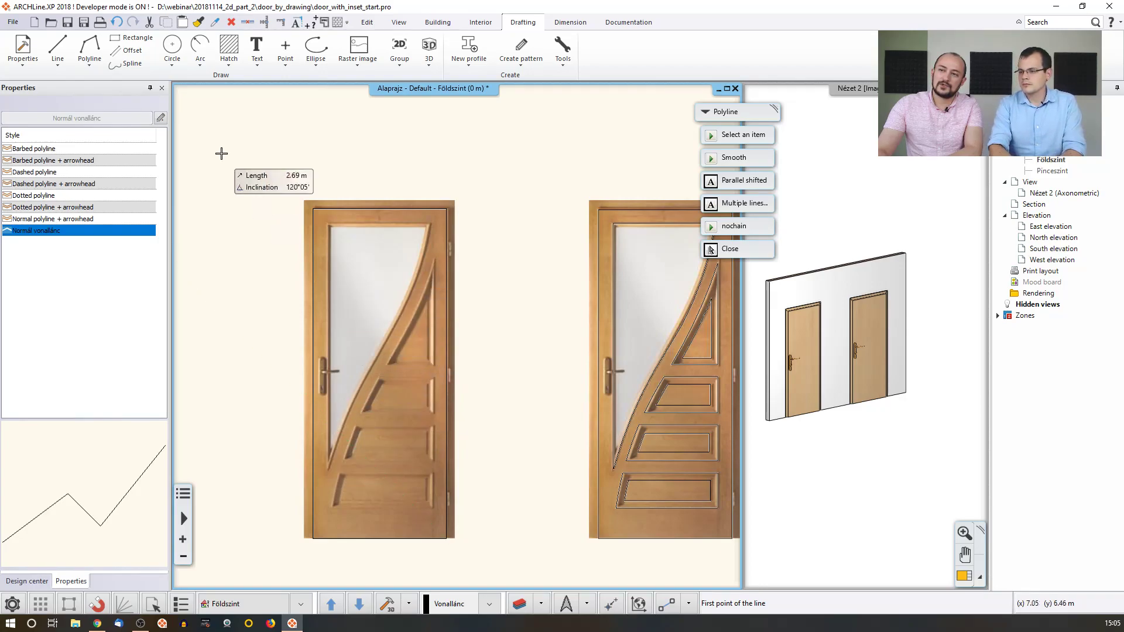
click(91, 65)
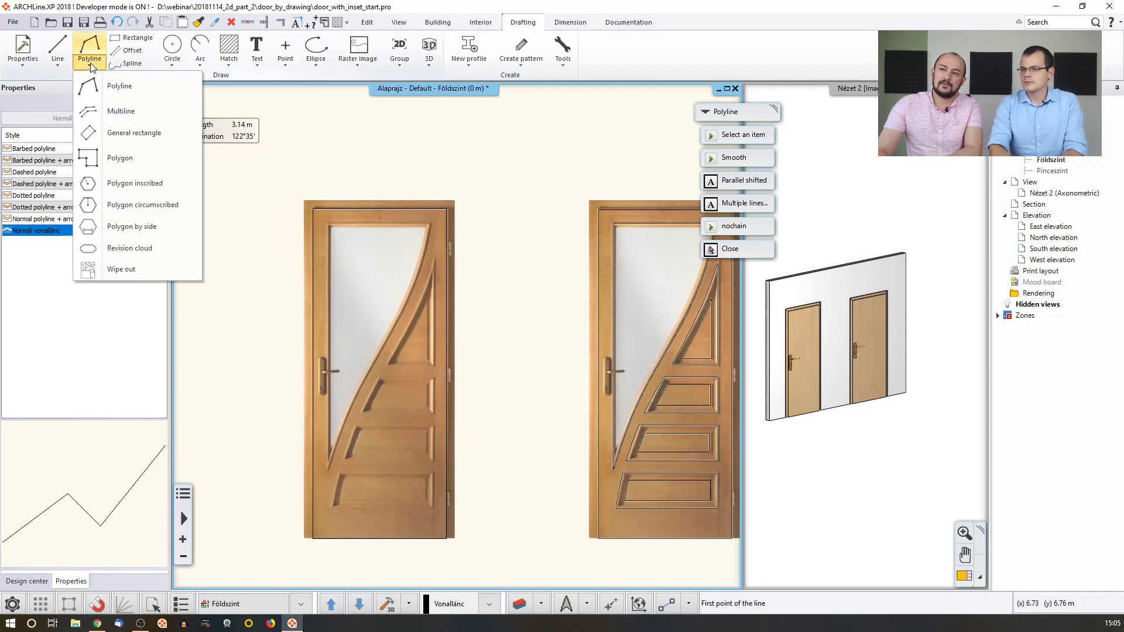
click(121, 160)
scroll(318, 210, up, 1)
click(301, 175)
click(423, 174)
click(378, 222)
click(300, 174)
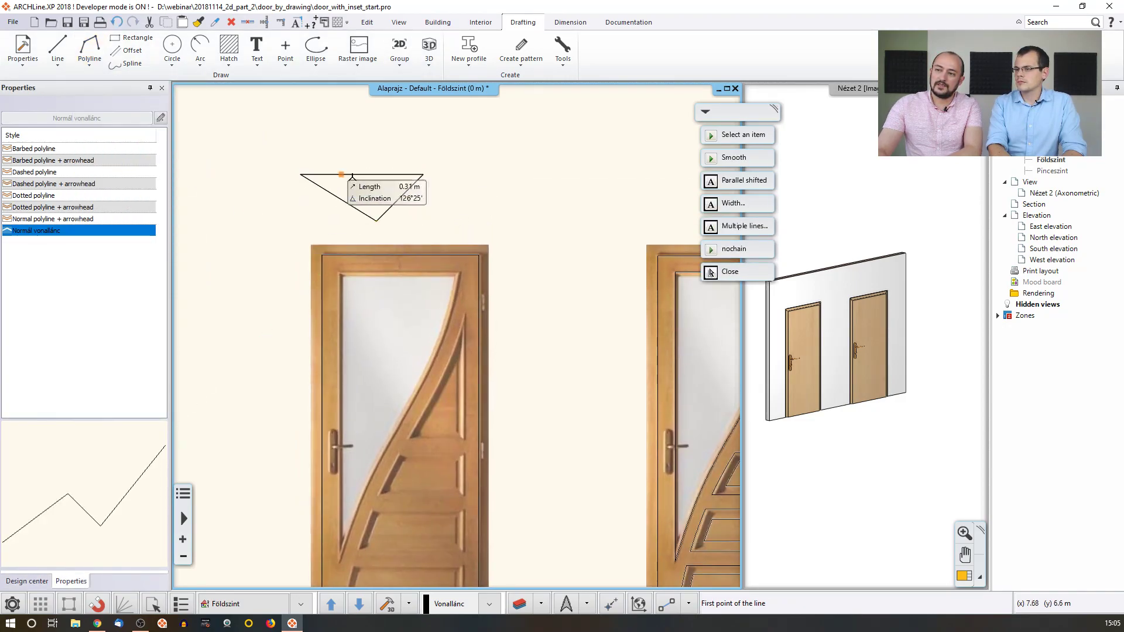
key(Escape)
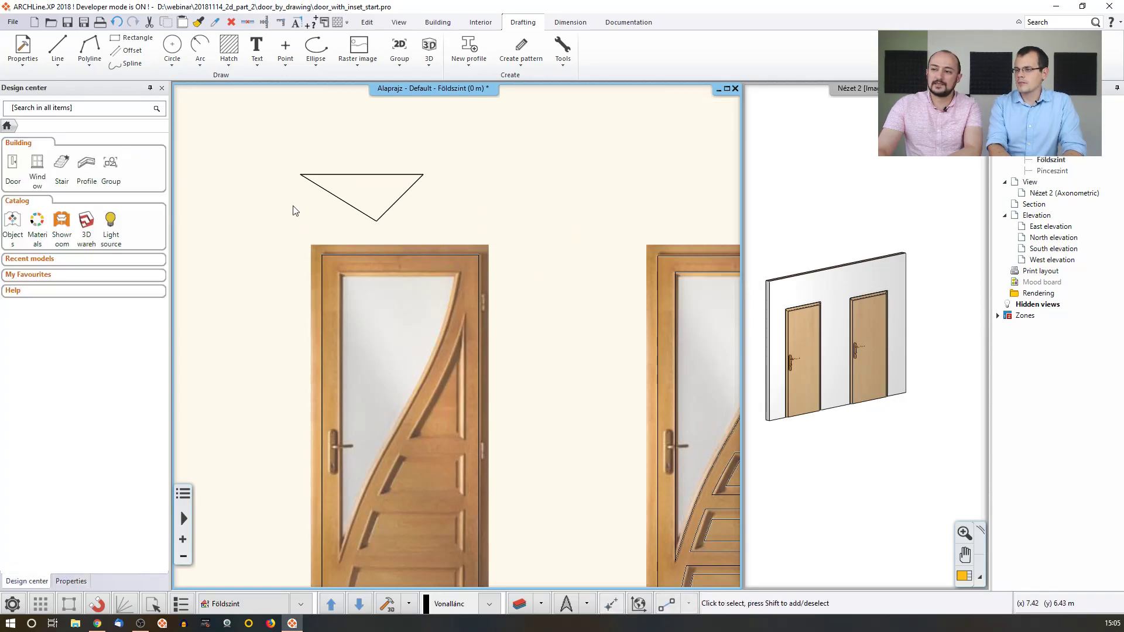
key(ctrl+z)
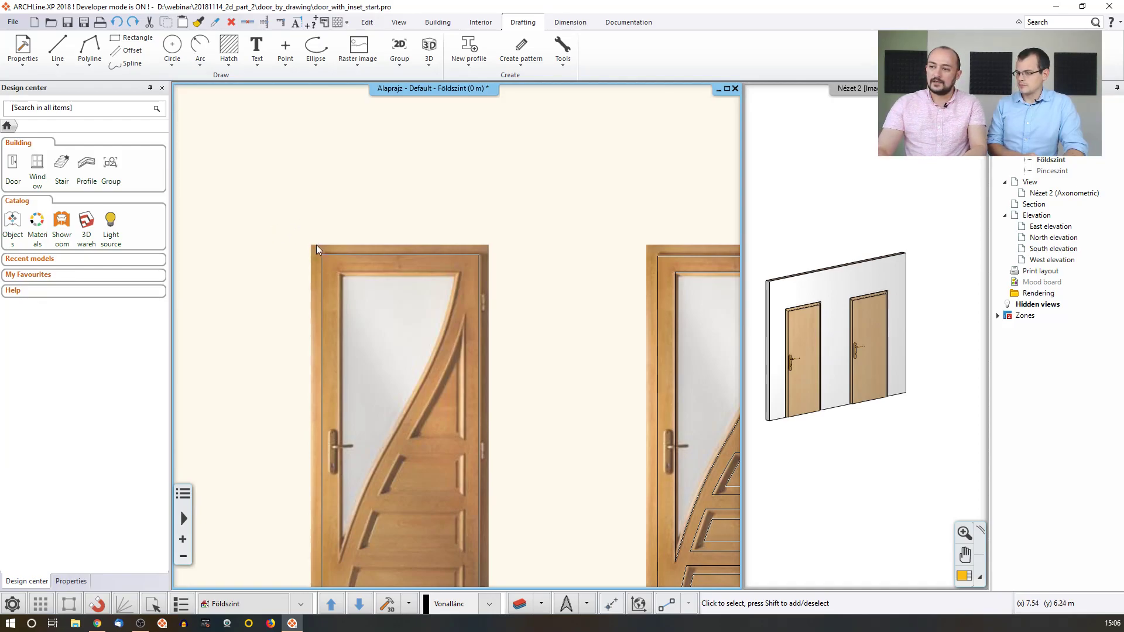
Draw an open two-segment test polyline above the copied door image with the Polyline tool.
middle_drag(315, 245, 296, 160)
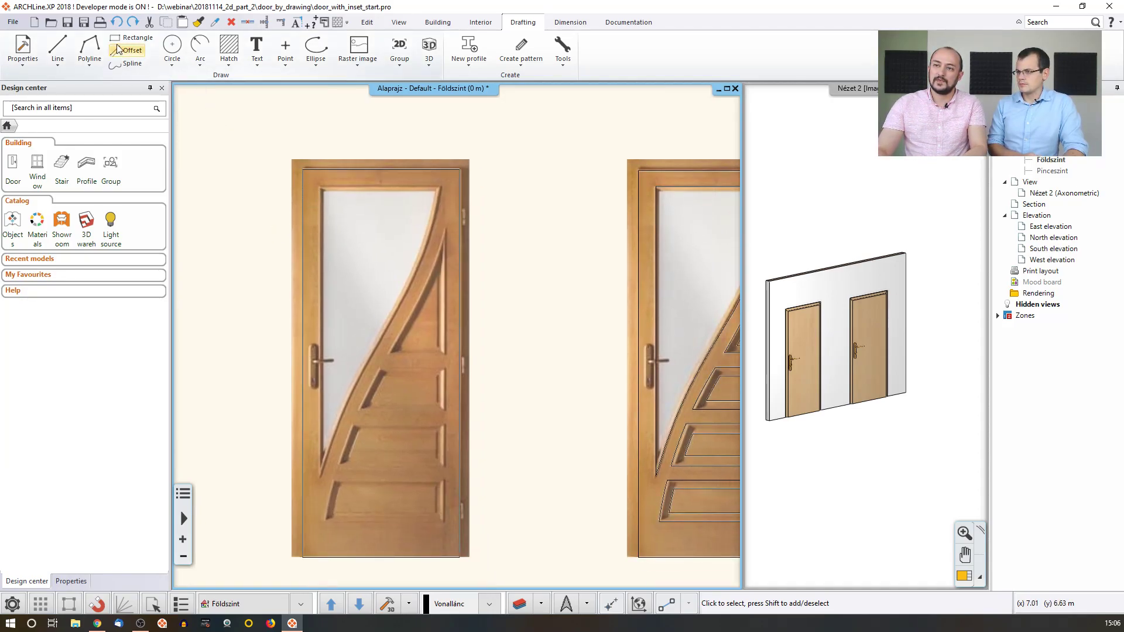
click(90, 62)
click(117, 86)
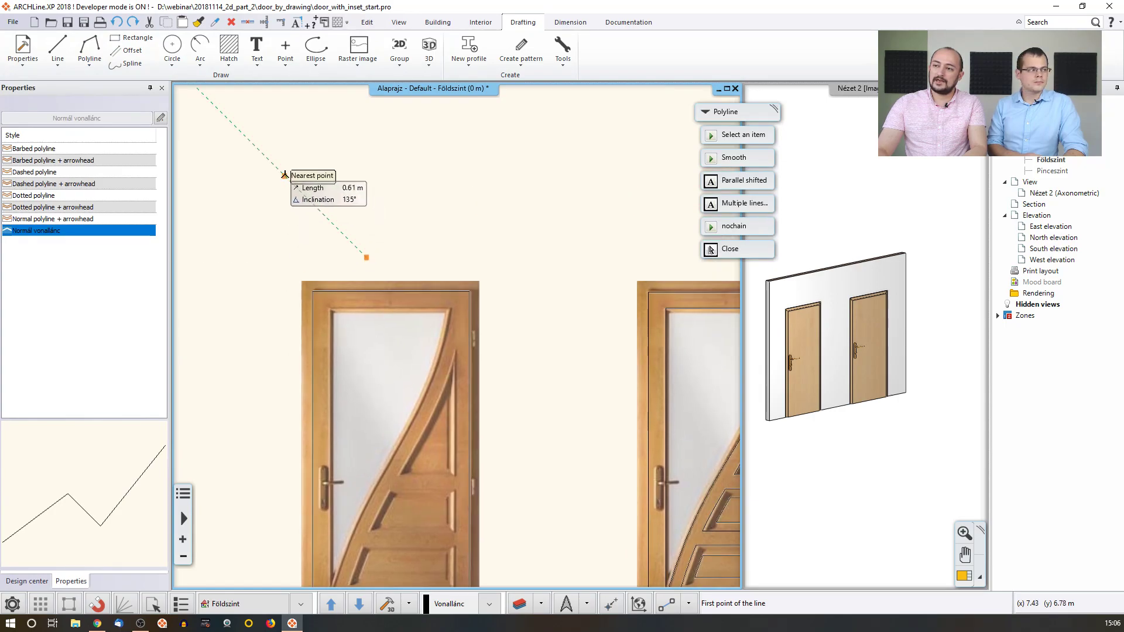
click(284, 175)
click(405, 185)
click(343, 222)
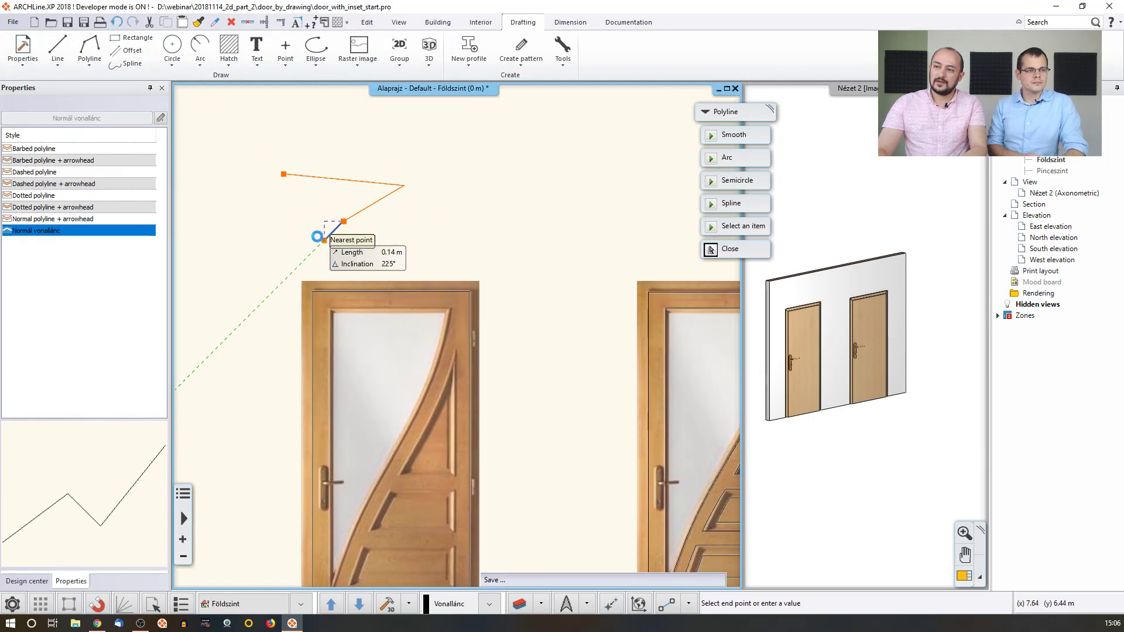
key(Escape)
key(Escape)
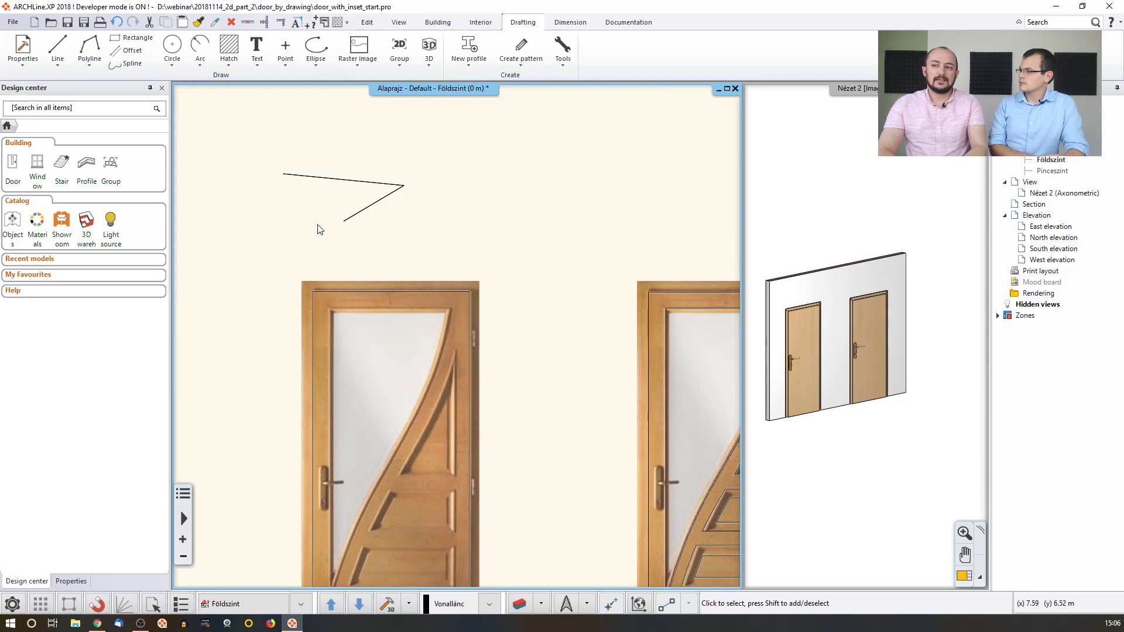
Delete the two-segment test polyline above the copied door image.
click(366, 215)
key(Delete)
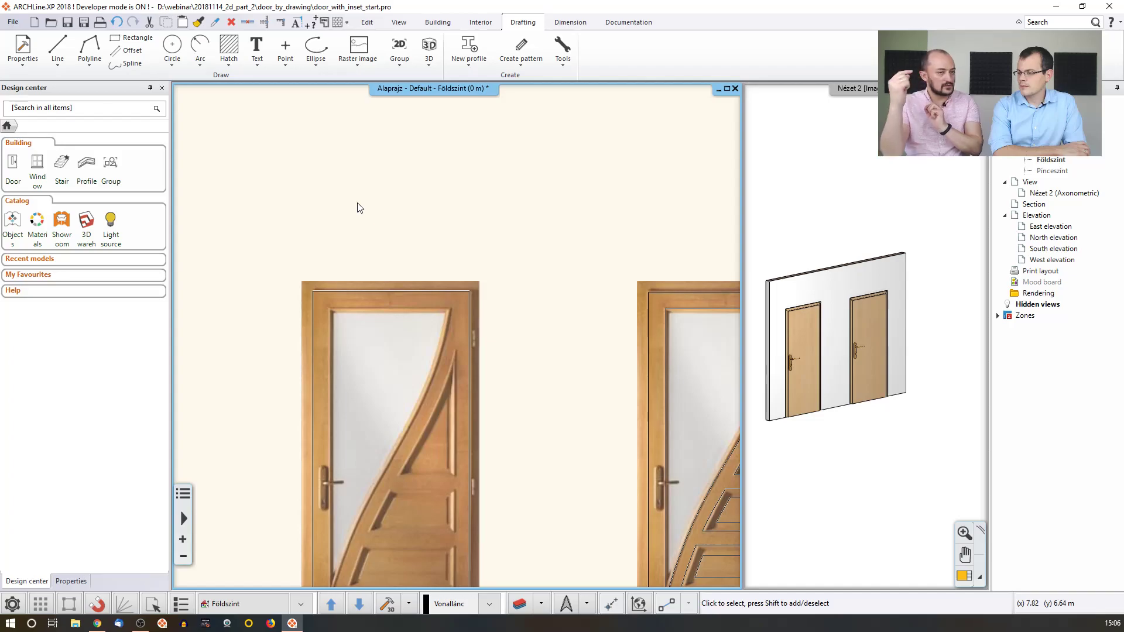
scroll(360, 208, down, 5)
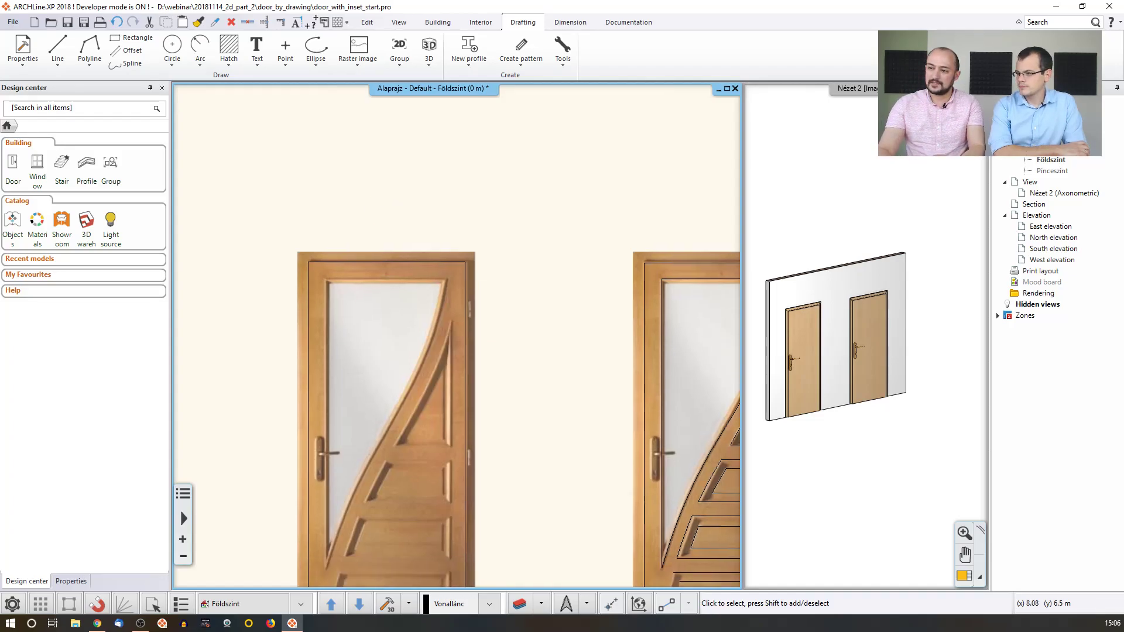
click(90, 64)
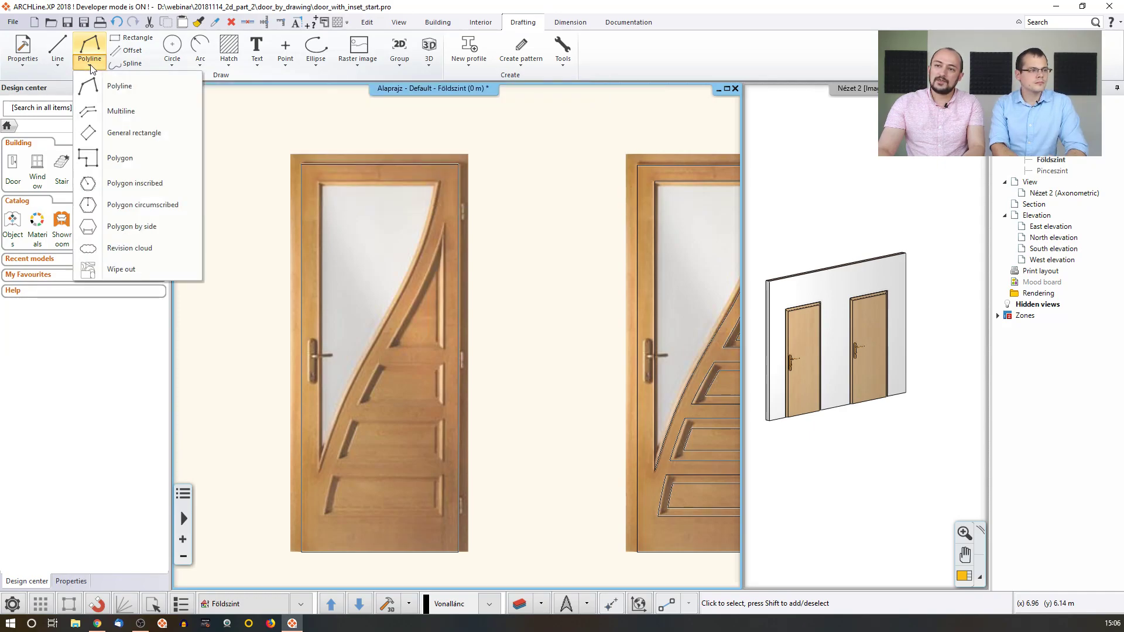
click(59, 53)
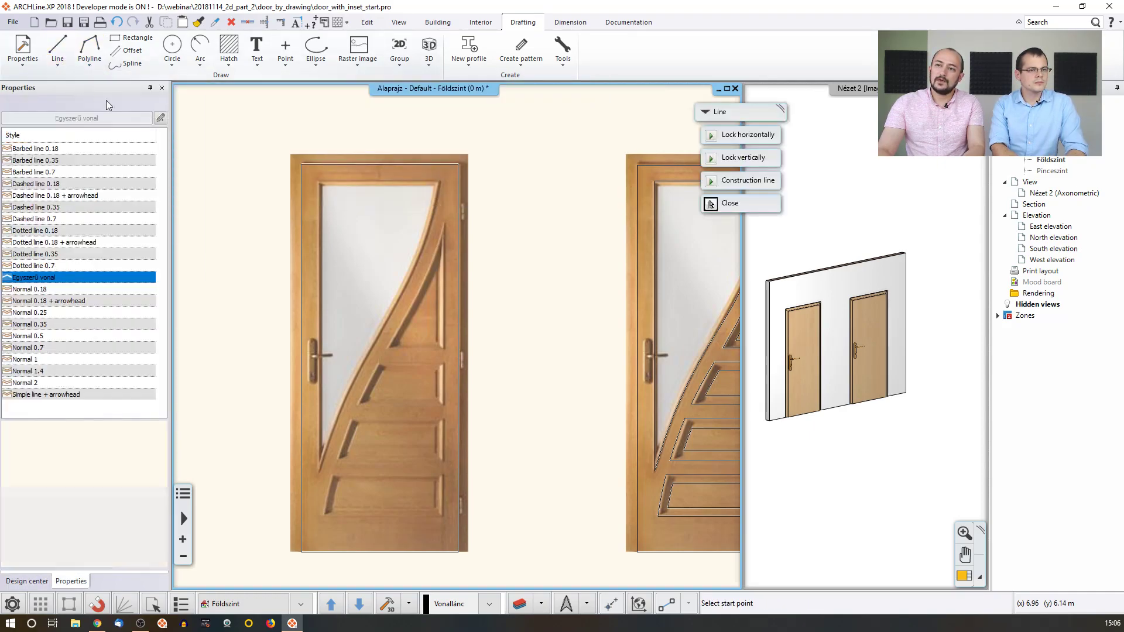
scroll(345, 158, up, 2)
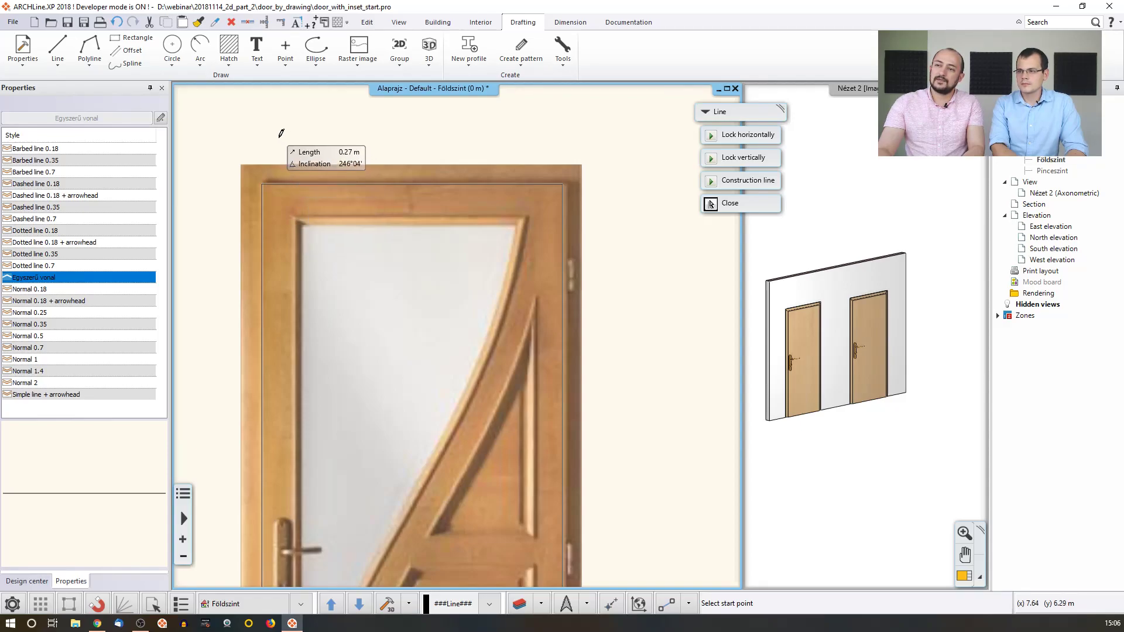
key(Escape)
key(Escape)
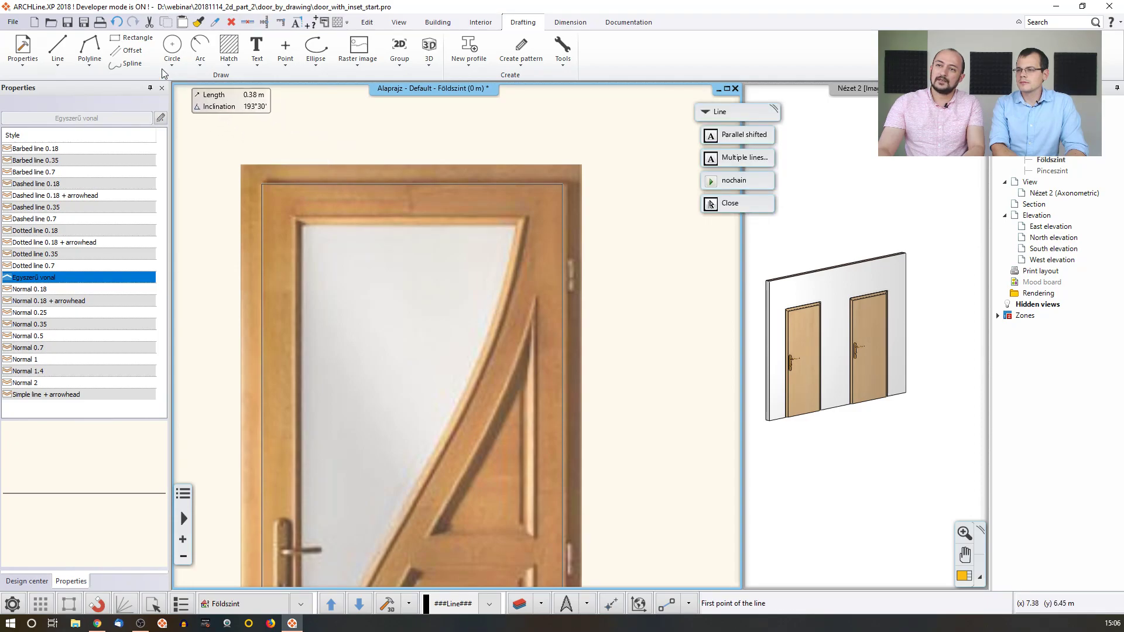
Try to offset the door leaf rectangle inward to the edge of the glass inset, and undo the offset.
click(138, 53)
click(342, 184)
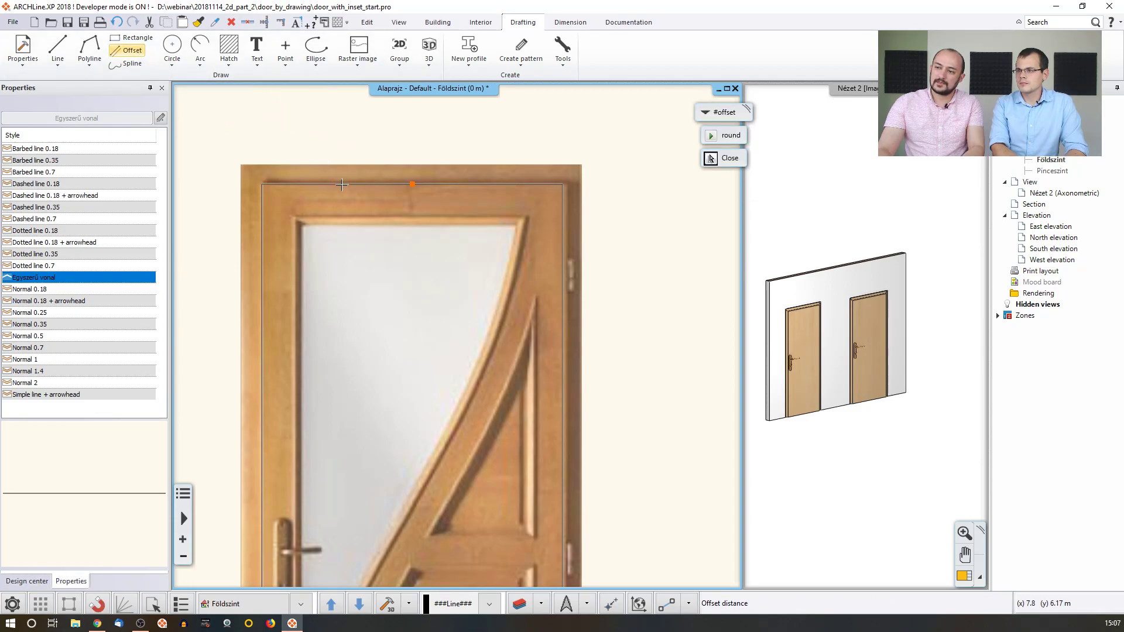
click(342, 215)
scroll(428, 225, down, 2)
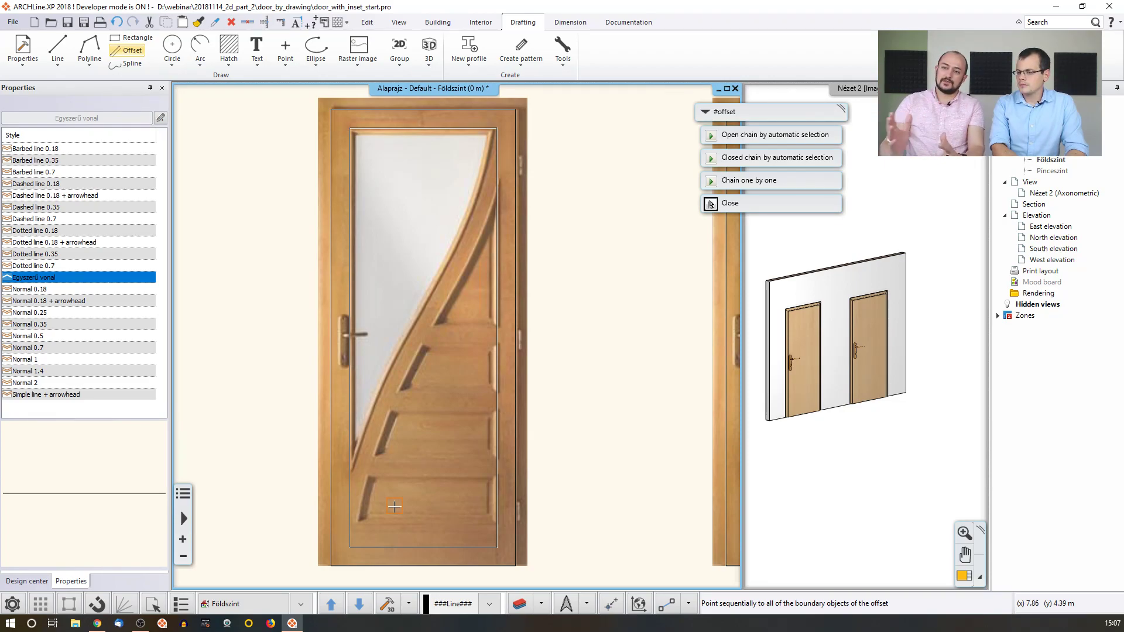
click(396, 507)
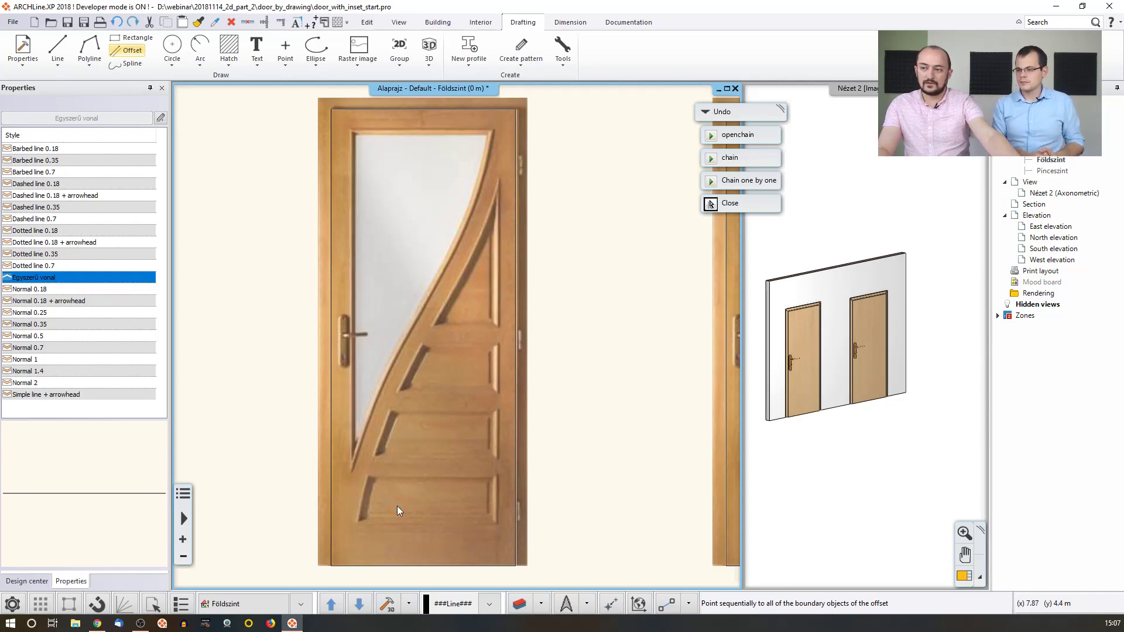
click(710, 203)
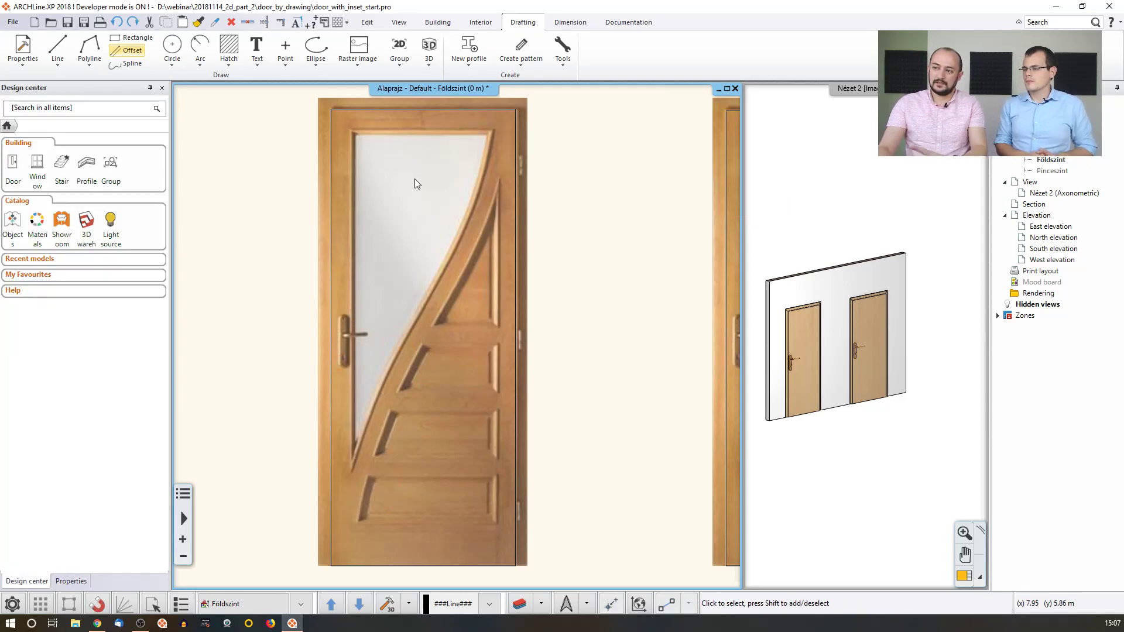
Draw a horizontal line along the top edge of the glass inset, from its left corner to its right corner.
click(57, 47)
scroll(345, 155, up, 2)
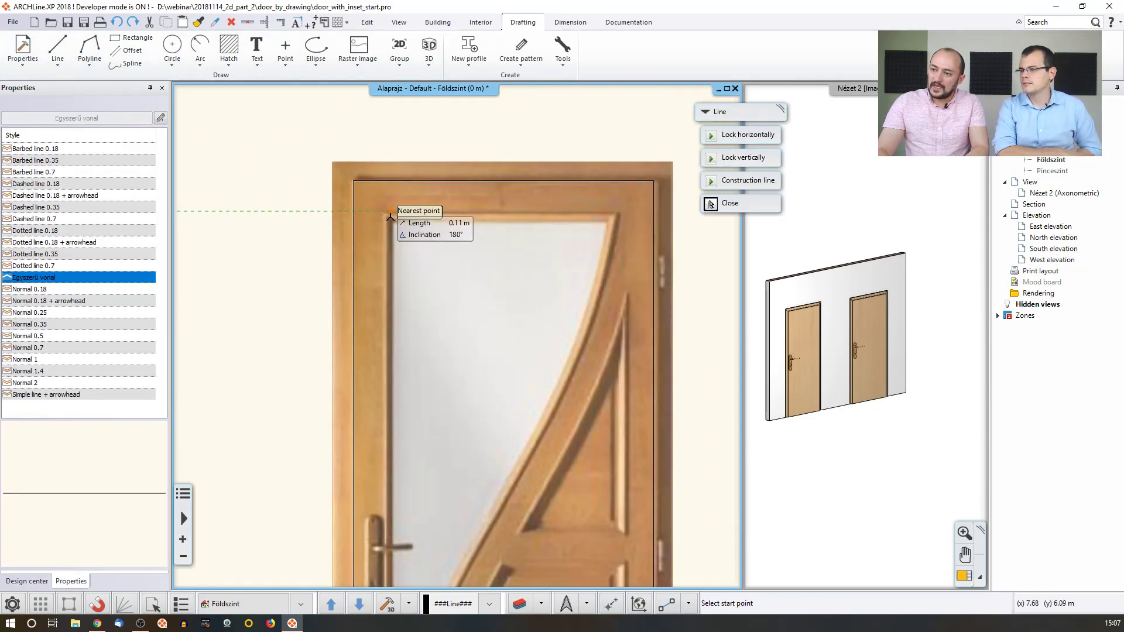
scroll(388, 215, up, 2)
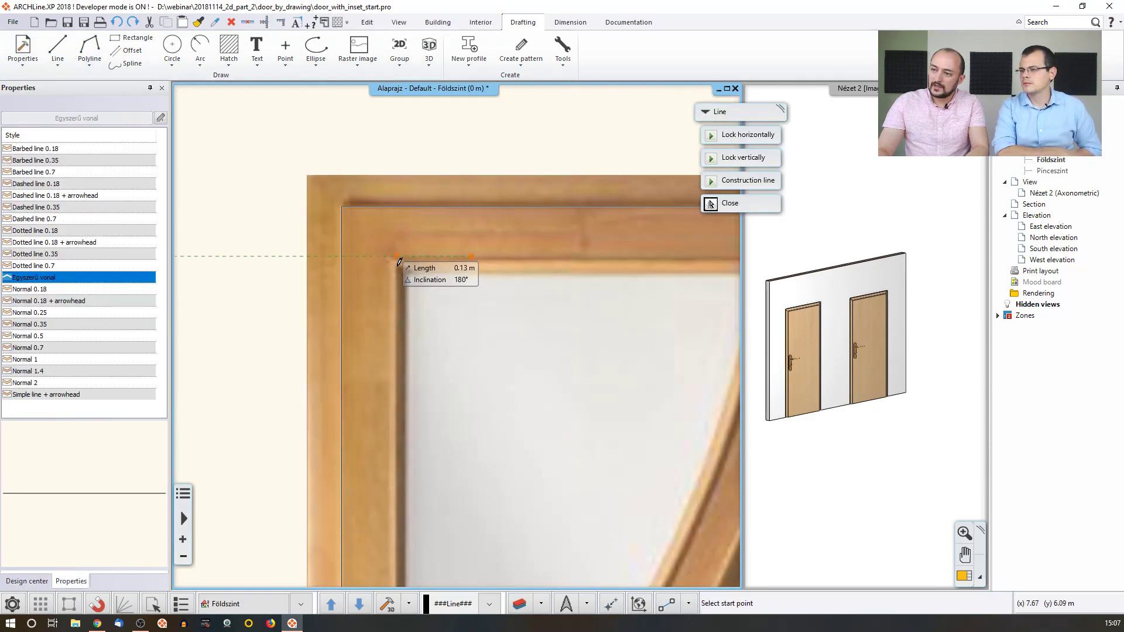
click(397, 256)
scroll(506, 269, down, 2)
middle_drag(621, 286, 565, 282)
click(594, 283)
key(Escape)
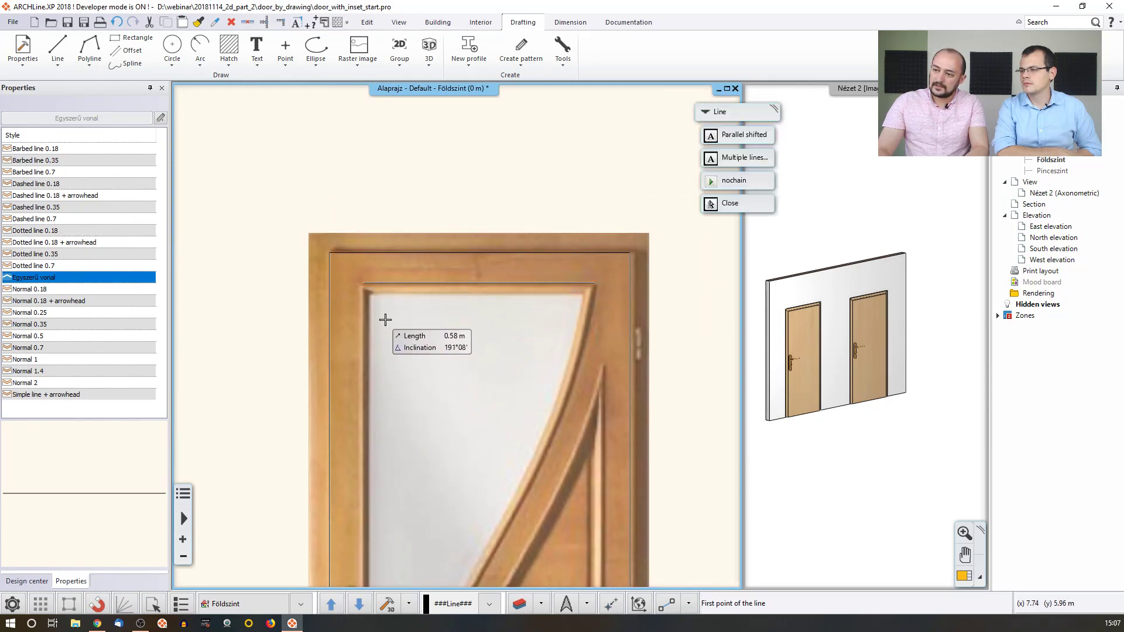
Draw a vertical line about 1.52 m long down the glass inset's left edge, from the top corner to its lower tip.
click(363, 284)
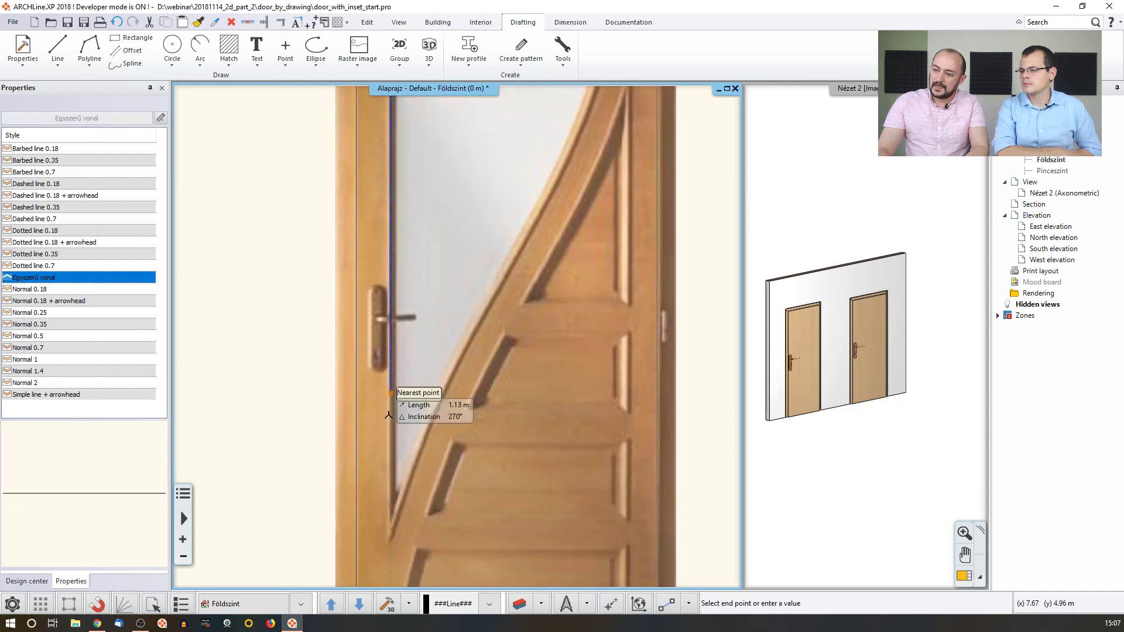
click(391, 535)
key(Escape)
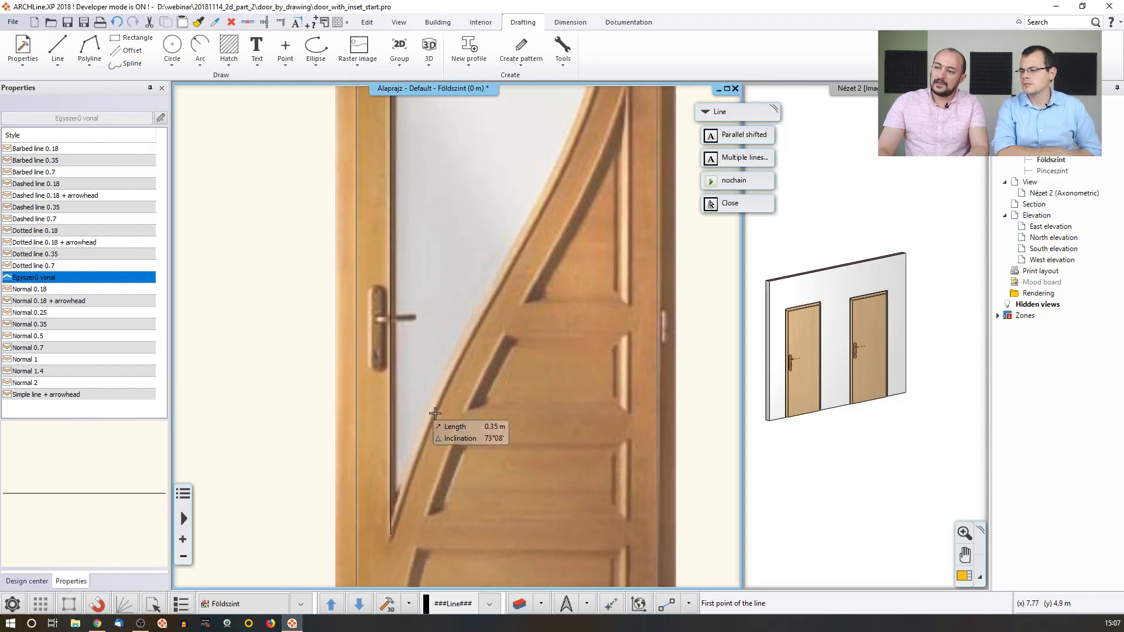
Start a polyline at the glass inset's lower tip and trace the lower part of its curved edge with an arc.
click(89, 63)
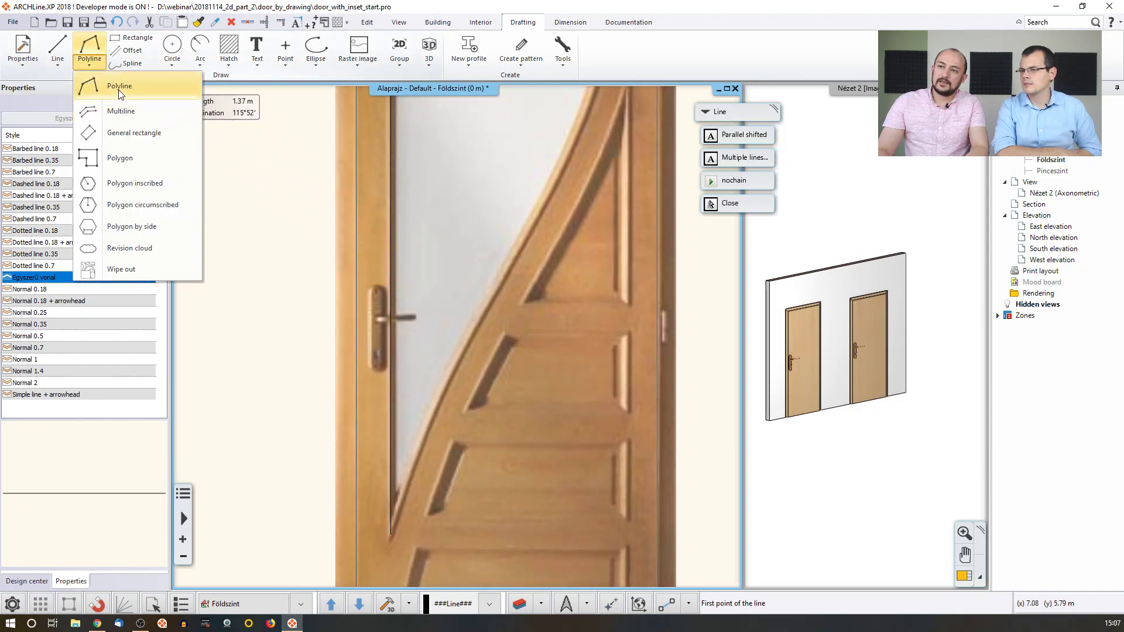
click(106, 84)
scroll(390, 324, down, 2)
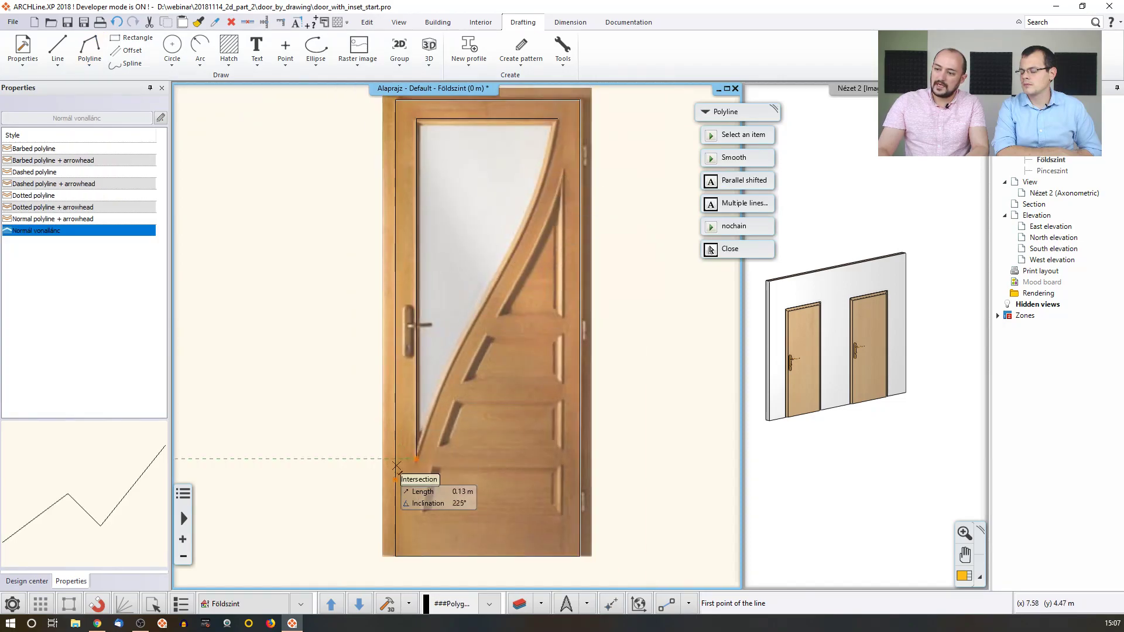
click(416, 459)
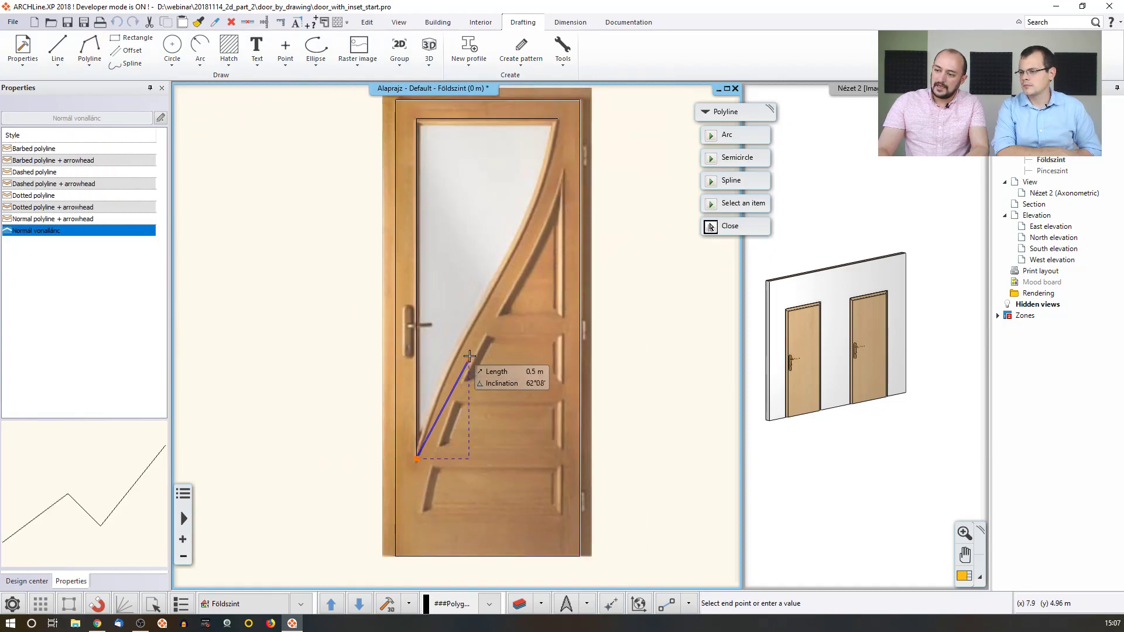
click(738, 139)
scroll(503, 463, up, 2)
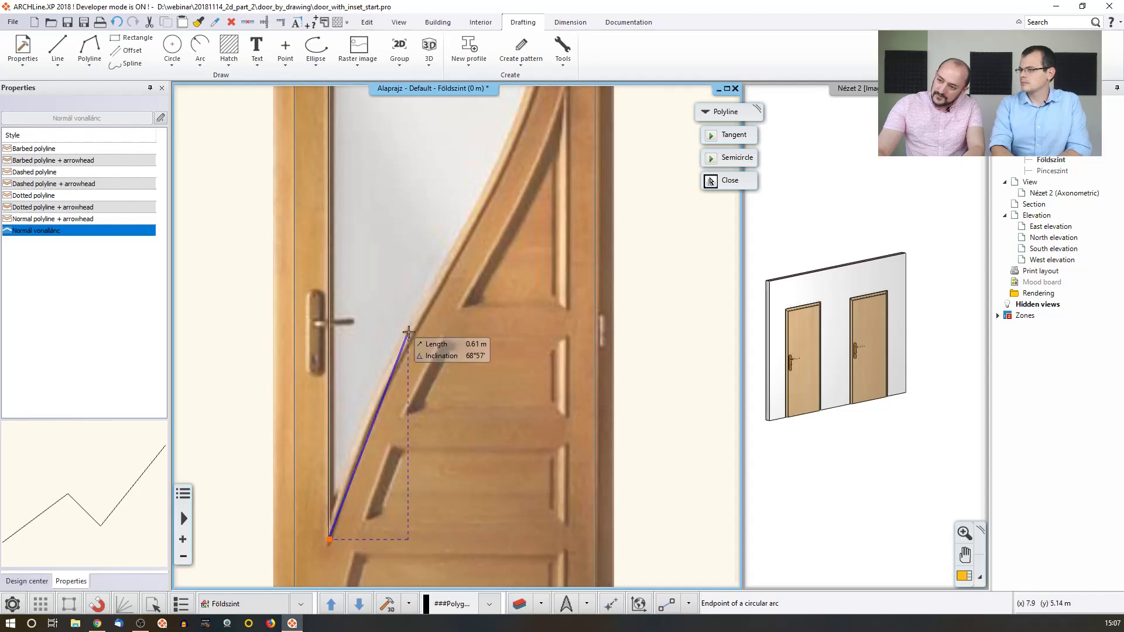
click(435, 299)
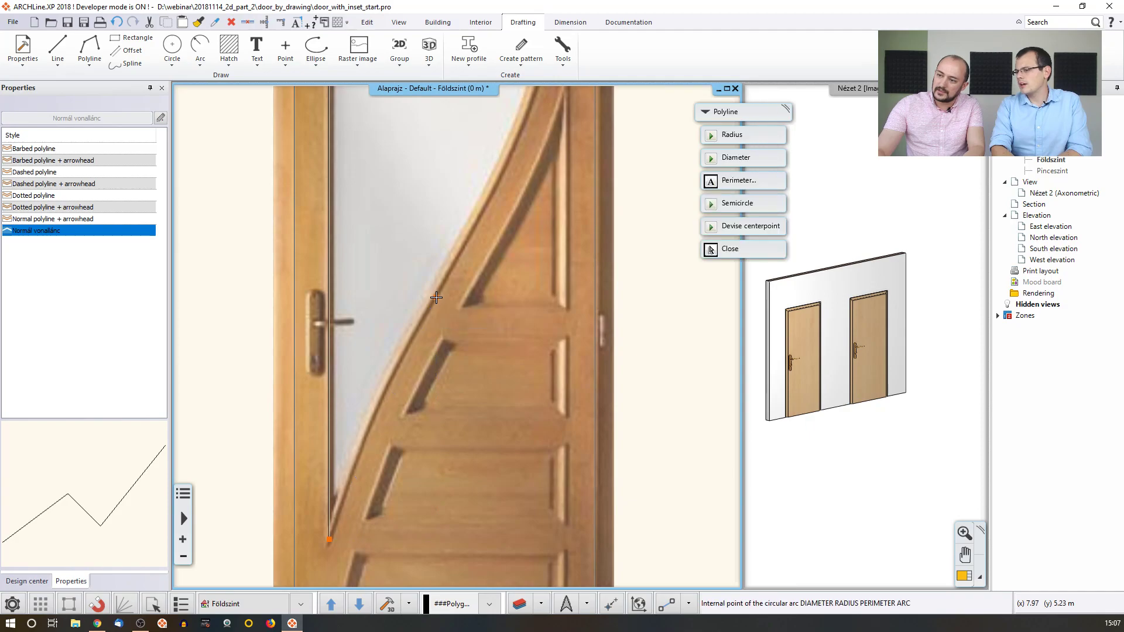
click(392, 372)
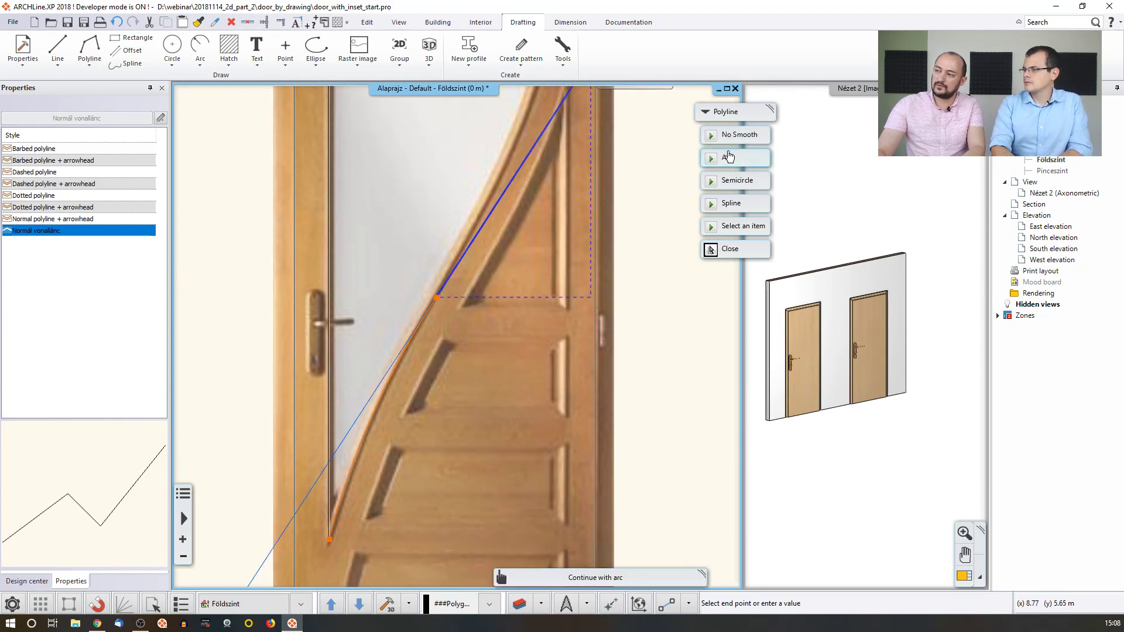
Continue the polyline with a smoothly connected arc up to the glass inset's upper right corner and finish it.
click(732, 136)
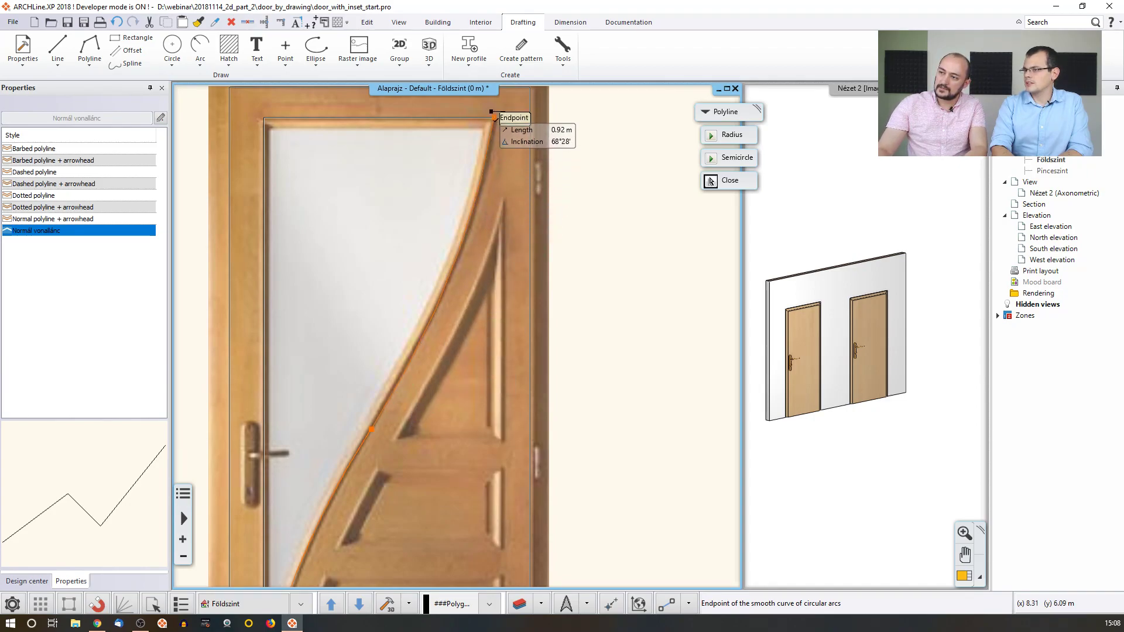
click(495, 117)
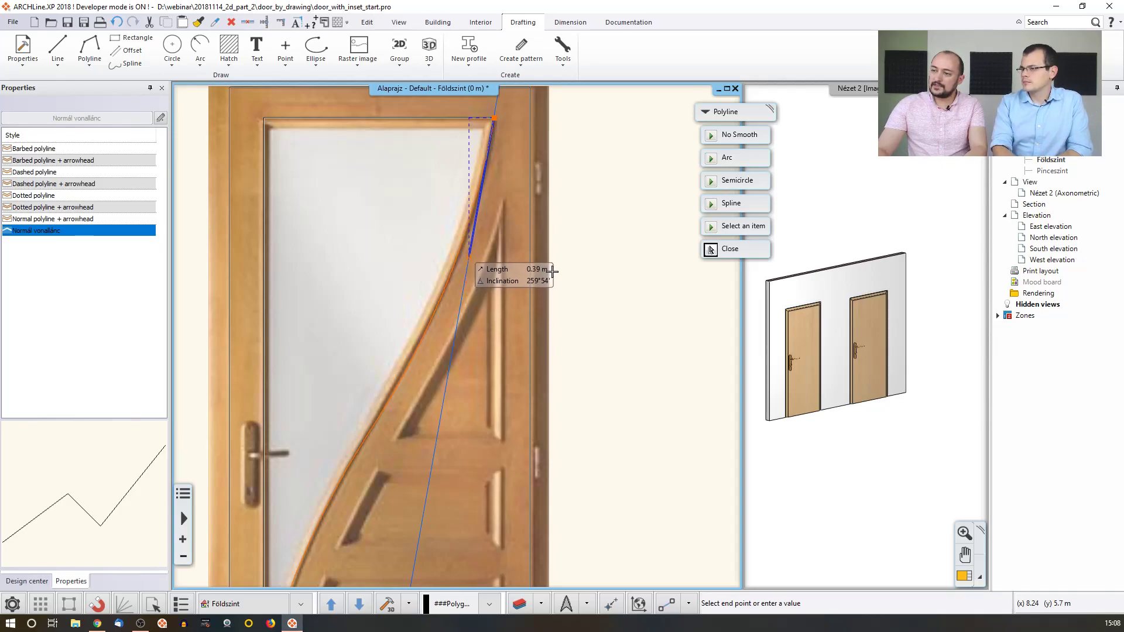
key(Return)
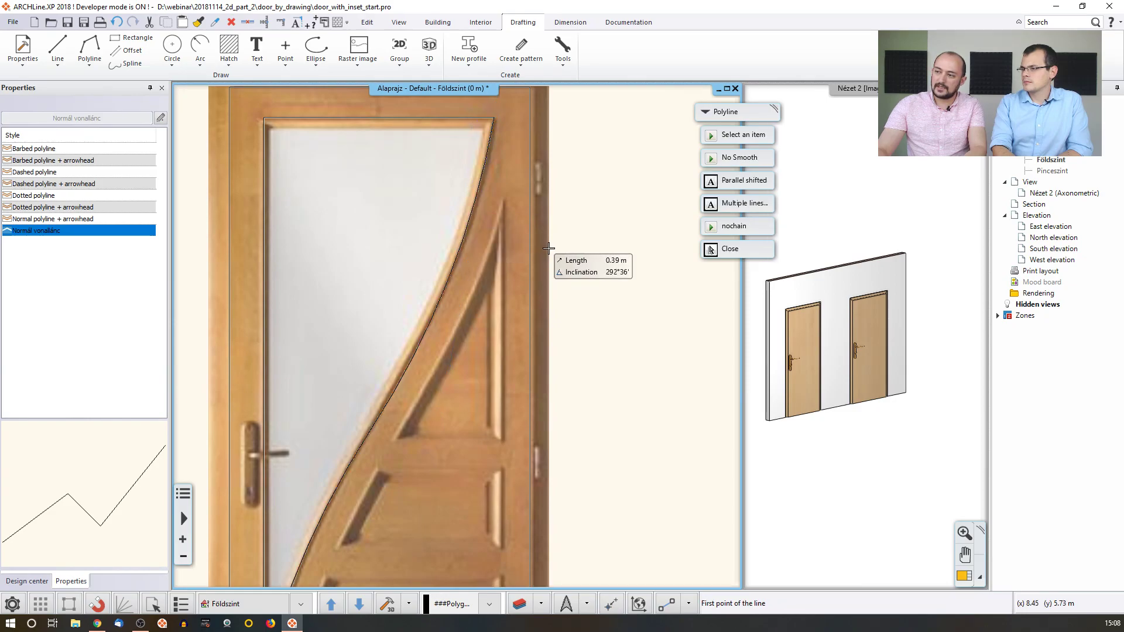
key(Escape)
scroll(569, 265, down, 3)
middle_drag(569, 264, 616, 199)
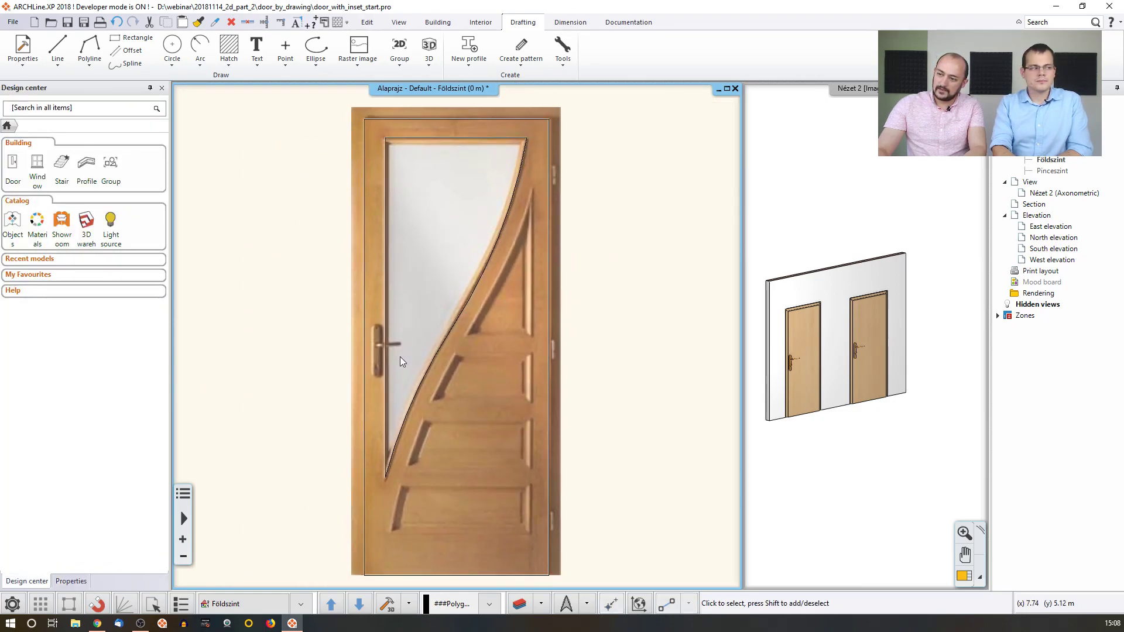
Examine the glass inset's vertical line and curved polyline, and clear the selection.
click(386, 322)
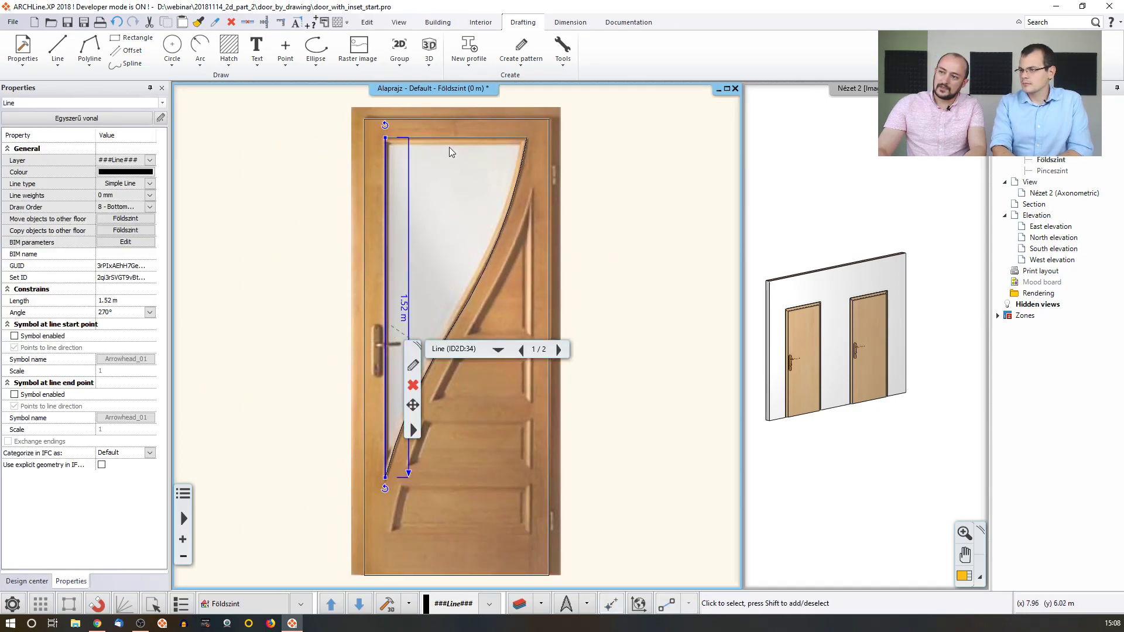
click(511, 202)
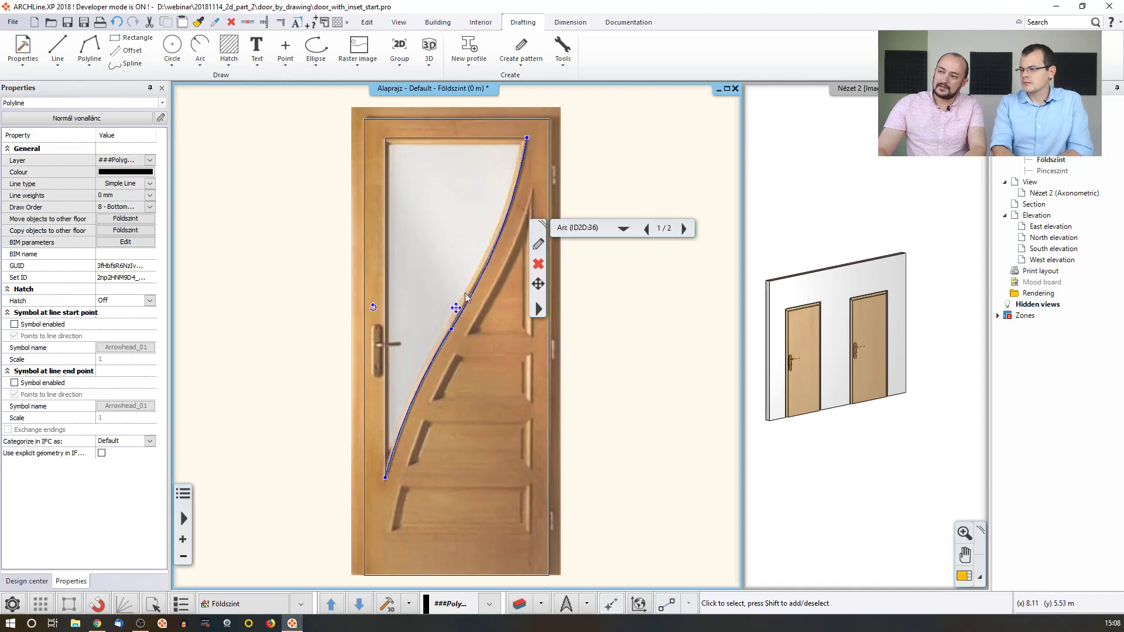
click(637, 190)
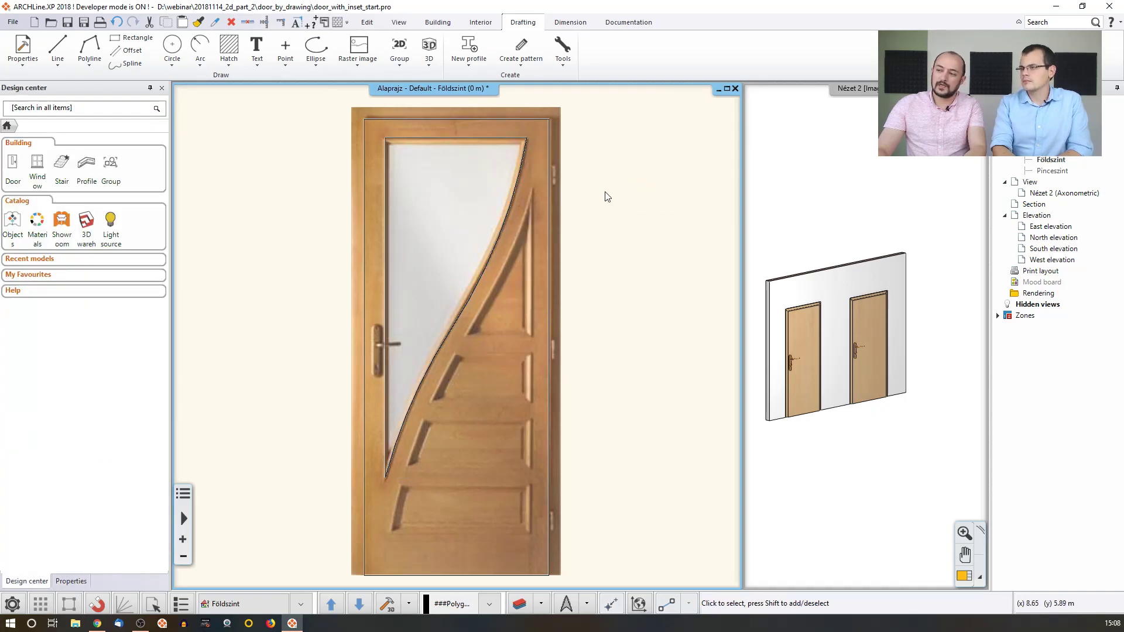
Start a polyline at the wood panels' lower left corner and draw a horizontal segment about 0.62 m long to their lower right corner.
middle_drag(628, 213, 661, 133)
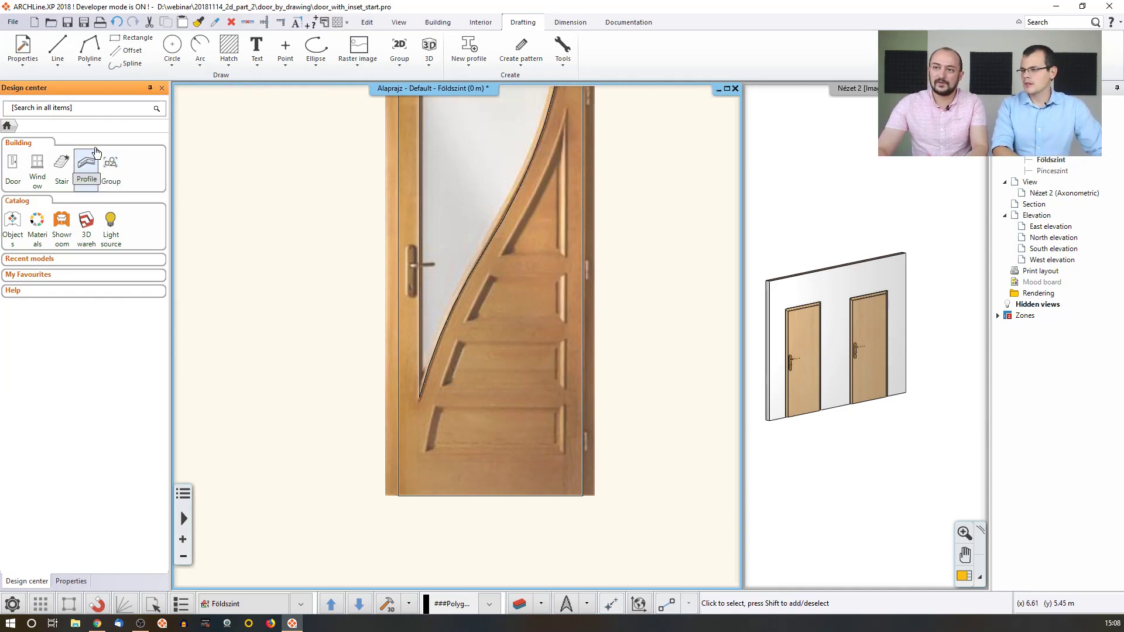
click(58, 47)
scroll(459, 469, up, 2)
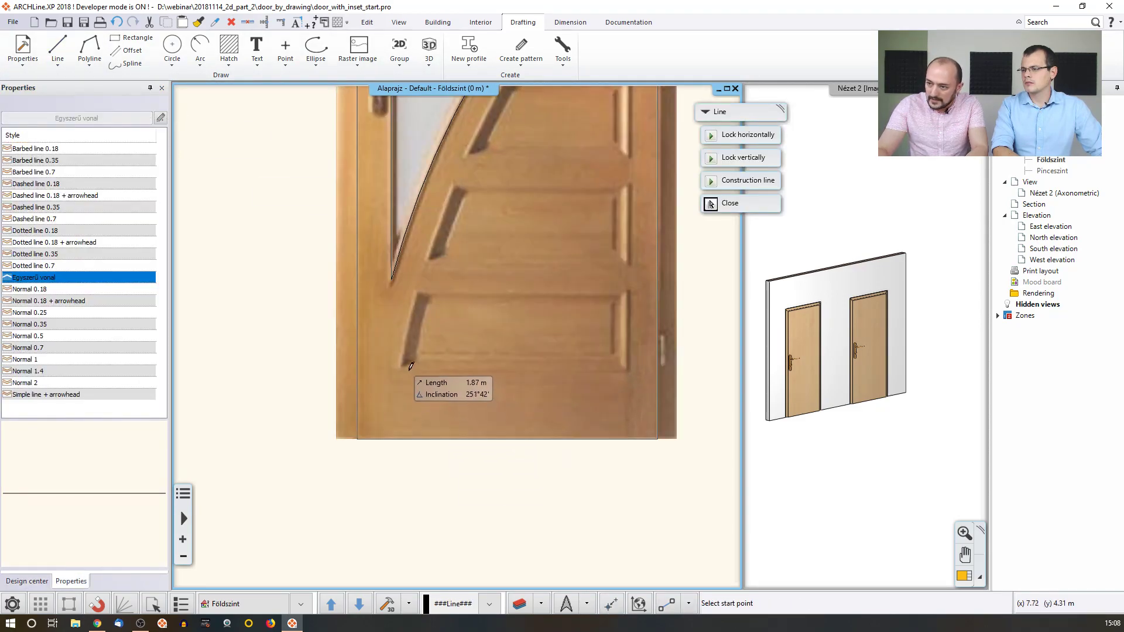
click(90, 63)
click(124, 158)
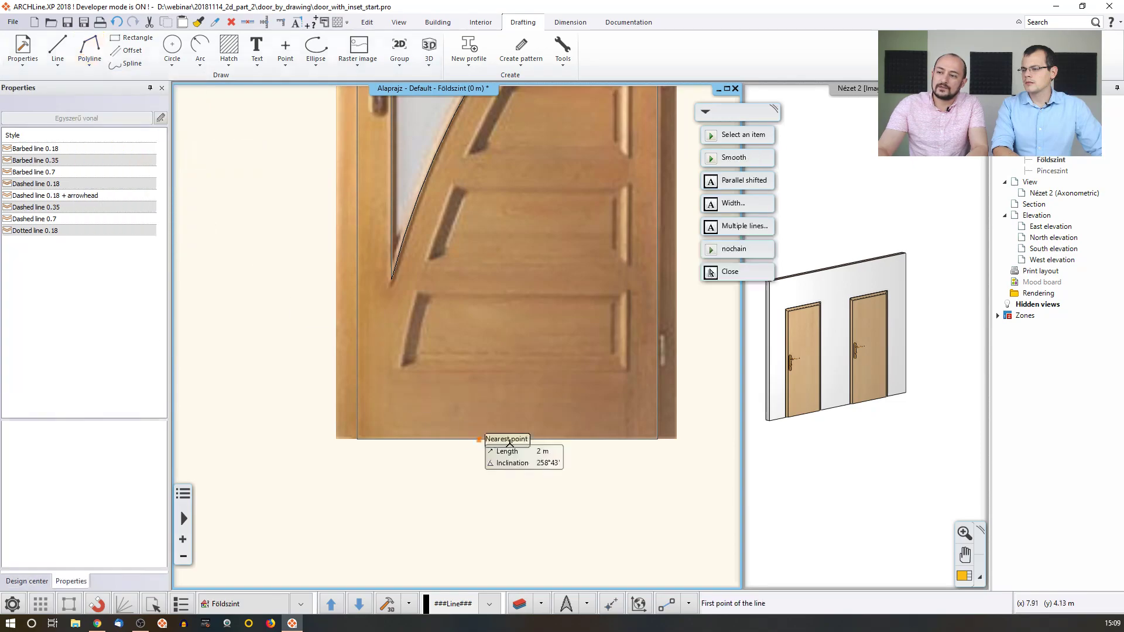
scroll(415, 369, up, 2)
click(407, 349)
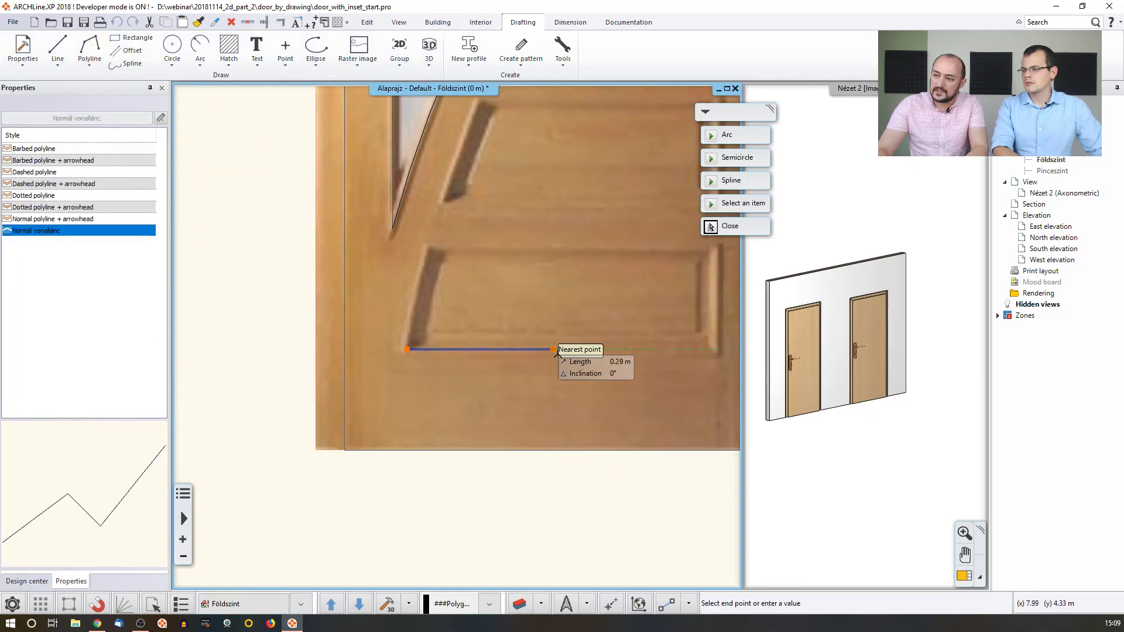
scroll(504, 357, down, 2)
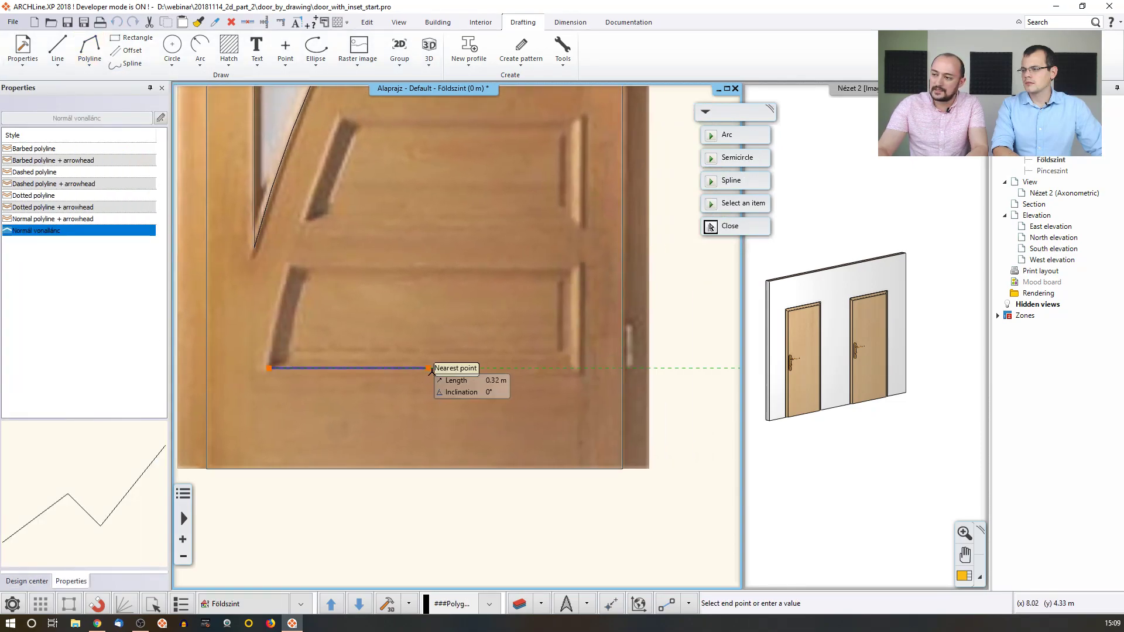
click(580, 369)
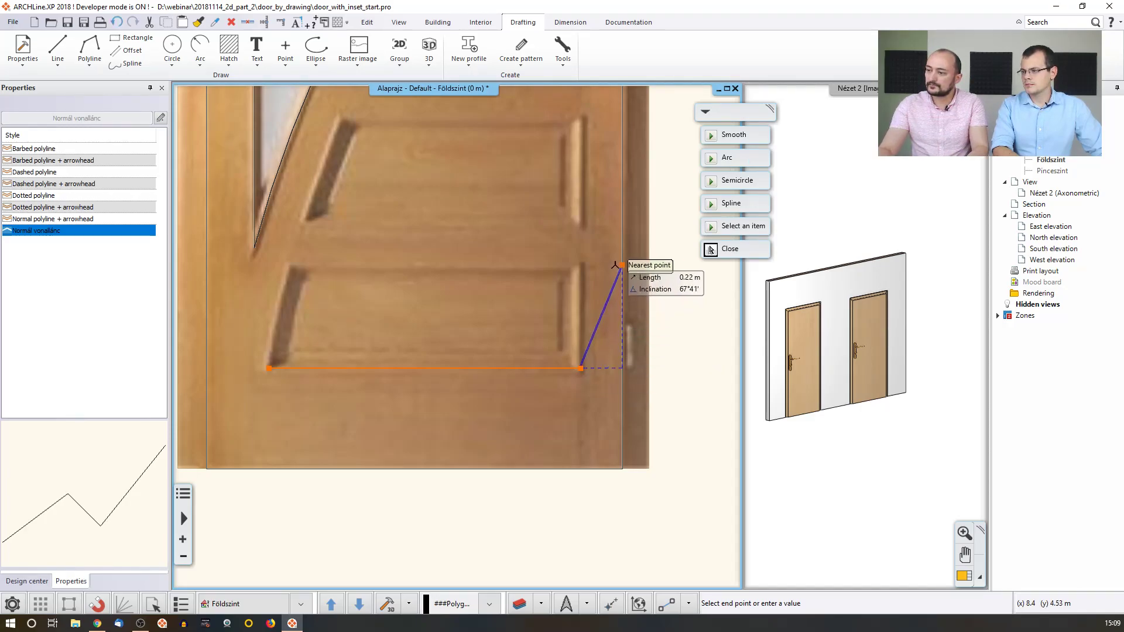
Continue the polyline about 1.5 m vertically along the panels' right edge to the upper tip of the top panel.
scroll(565, 173, down, 3)
scroll(486, 293, up, 5)
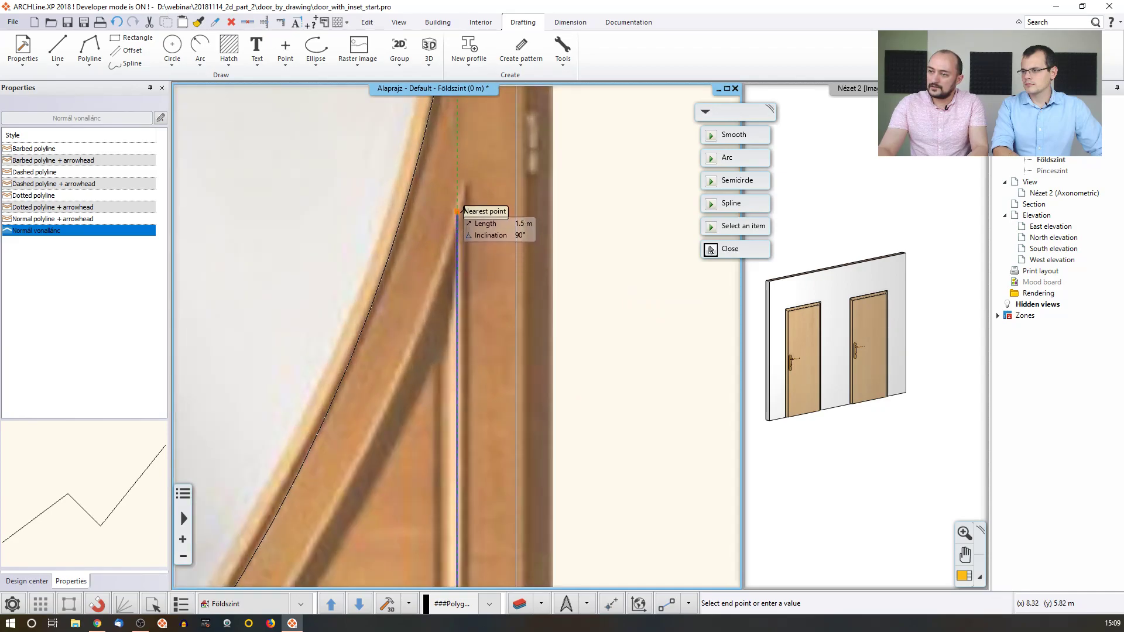
click(458, 210)
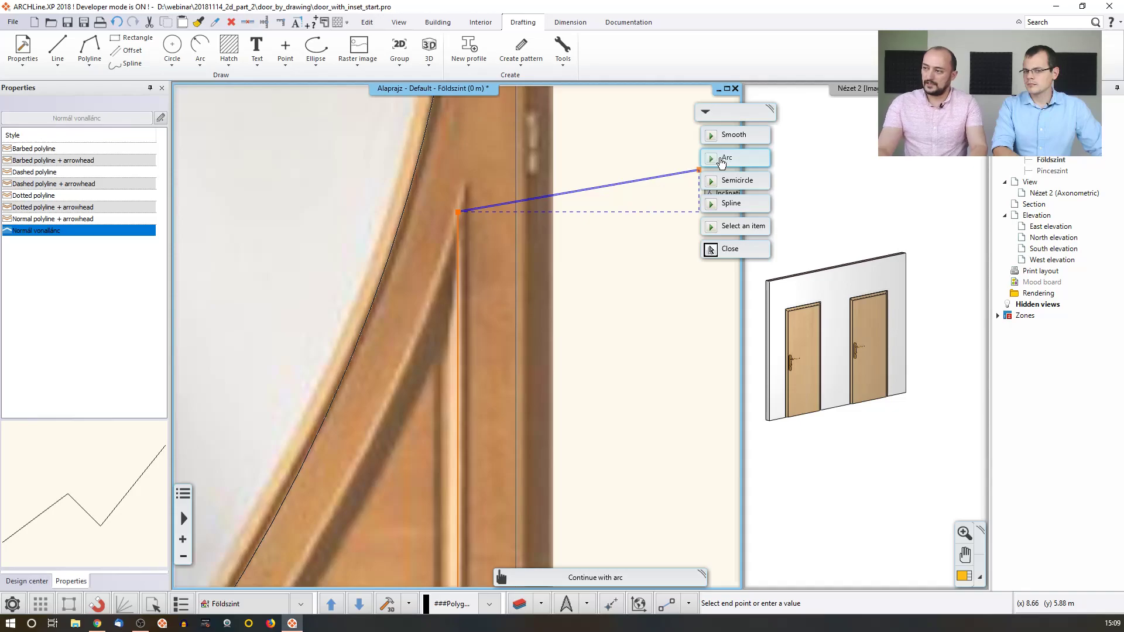
Continue the polyline with an arc from the upper tip down the curved left edge of the top panel.
click(722, 159)
scroll(475, 275, down, 1)
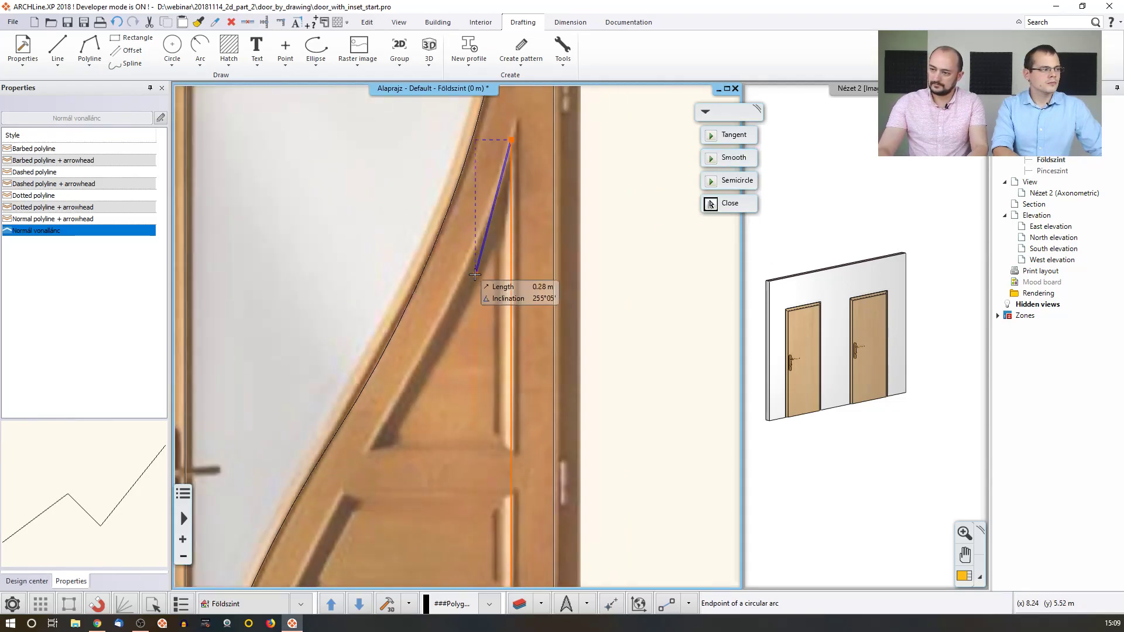
click(398, 397)
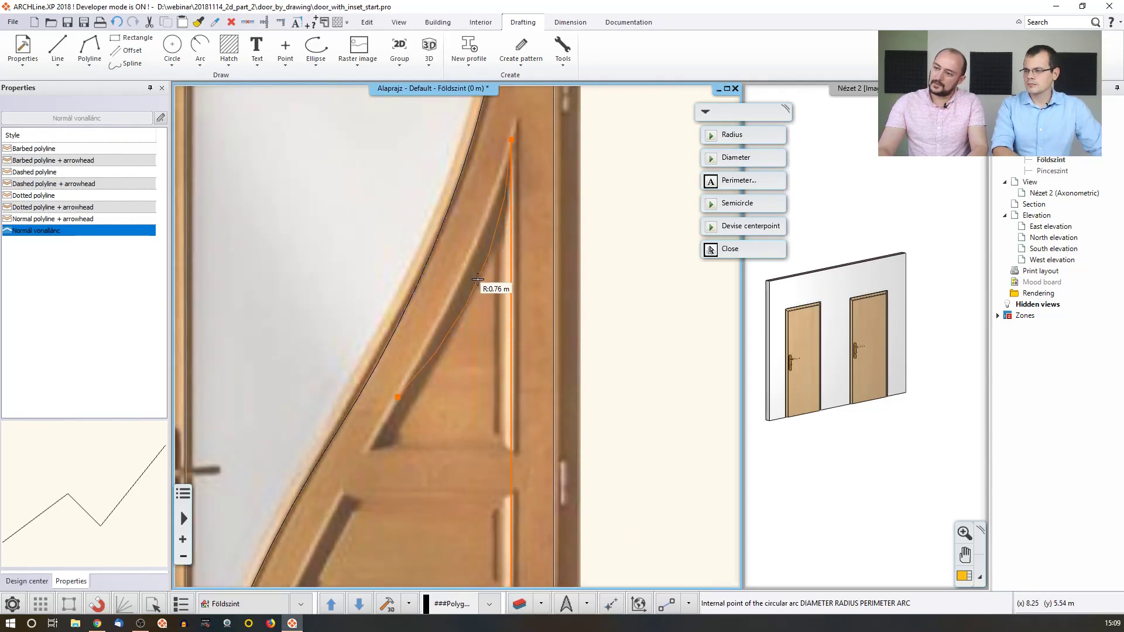
click(744, 142)
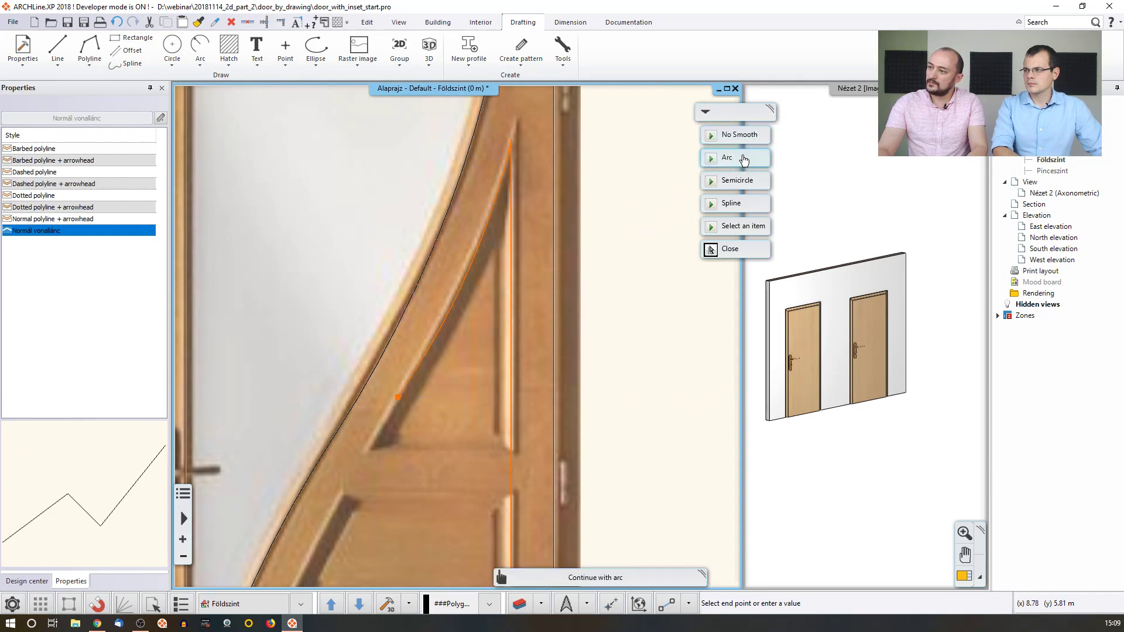
Extend the polyline with a smoothly connected arc along the panels' curved edge to the second-lowest panel.
click(745, 159)
middle_drag(509, 410, 578, 220)
scroll(442, 400, down, 1)
middle_drag(439, 402, 457, 322)
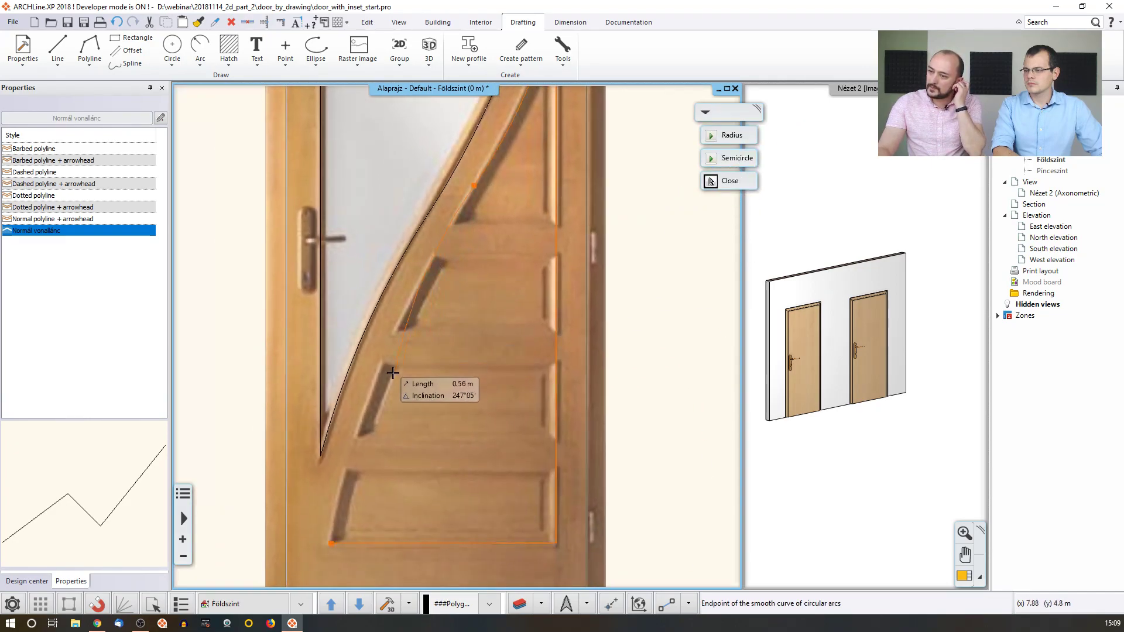
scroll(396, 374, up, 1)
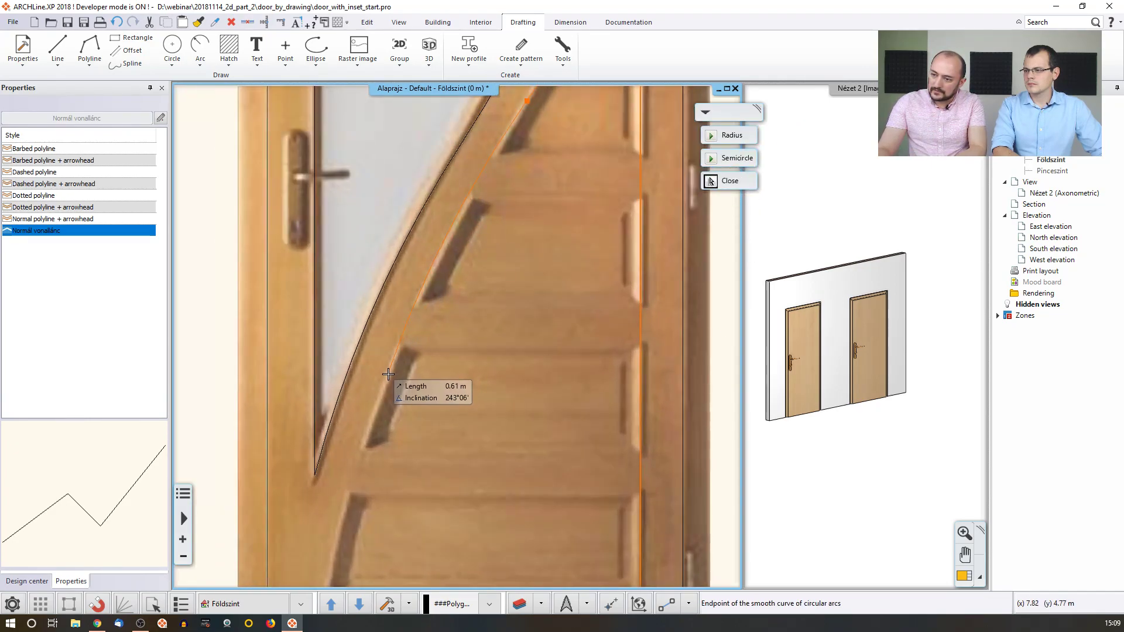
click(388, 374)
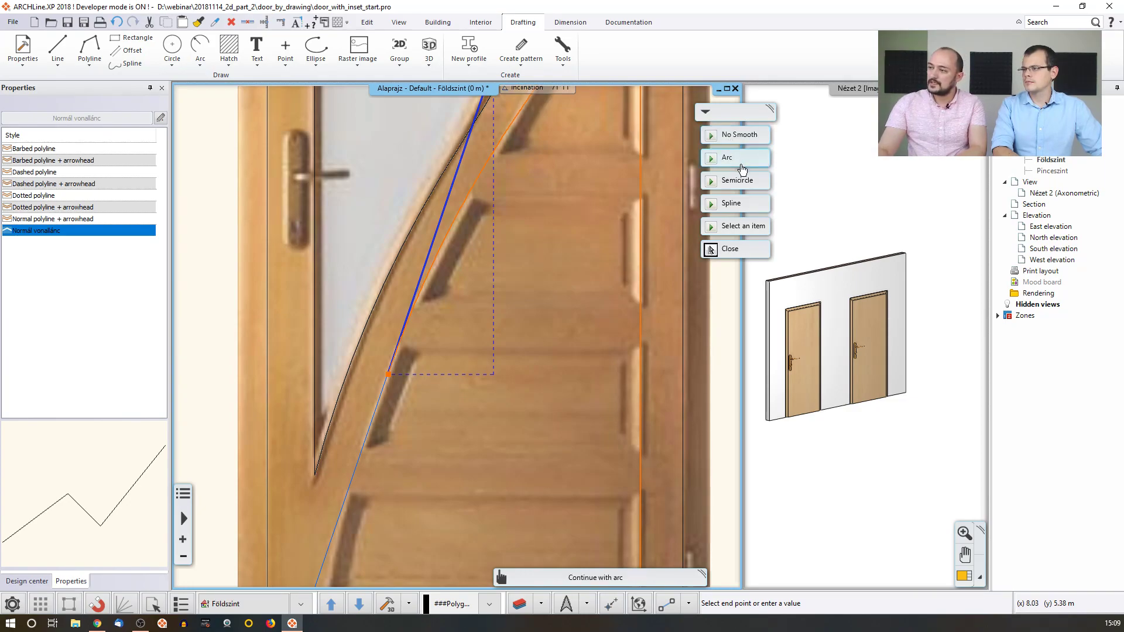
Close the panel outline with another smoothly connected arc down to its starting corner, and check the finished polyline.
click(743, 163)
scroll(494, 297, down, 3)
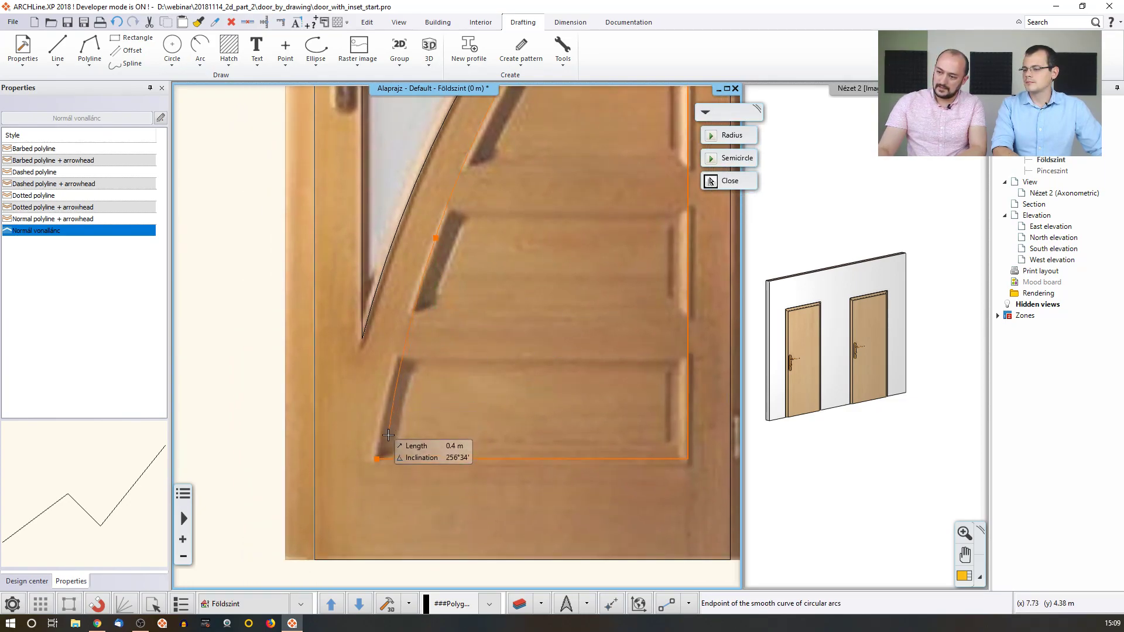
click(377, 459)
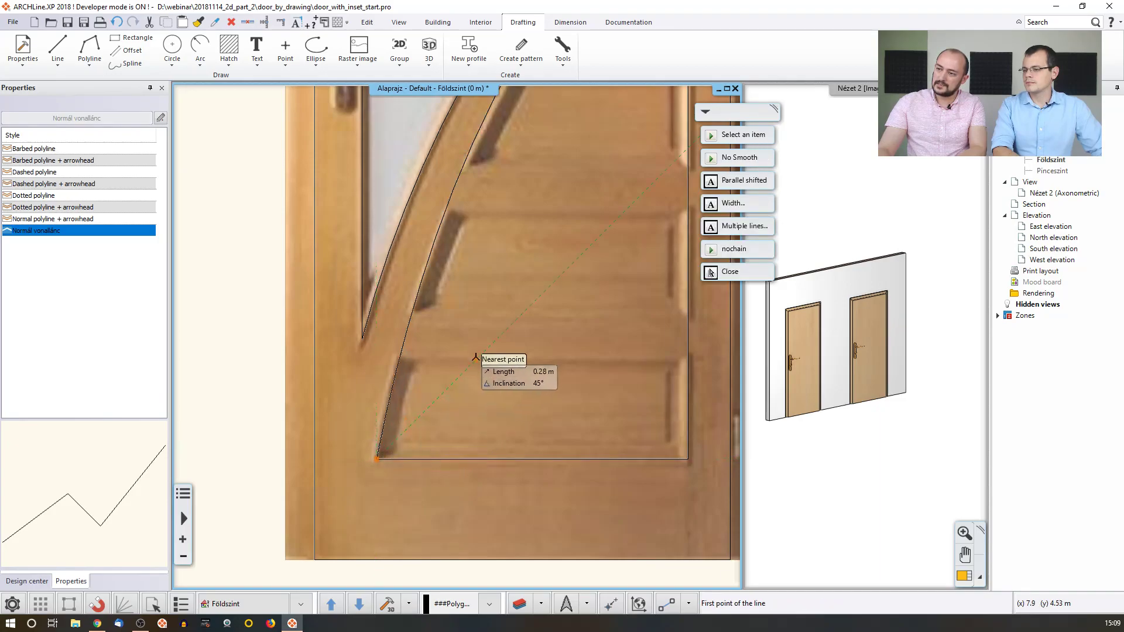
scroll(469, 352, down, 3)
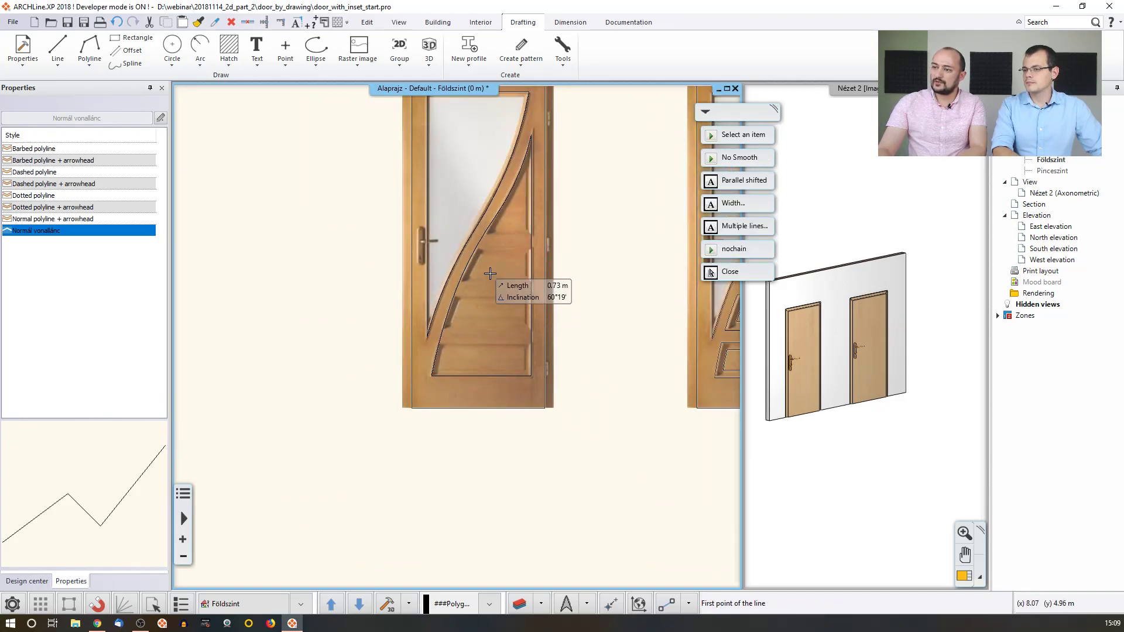
key(Escape)
click(480, 241)
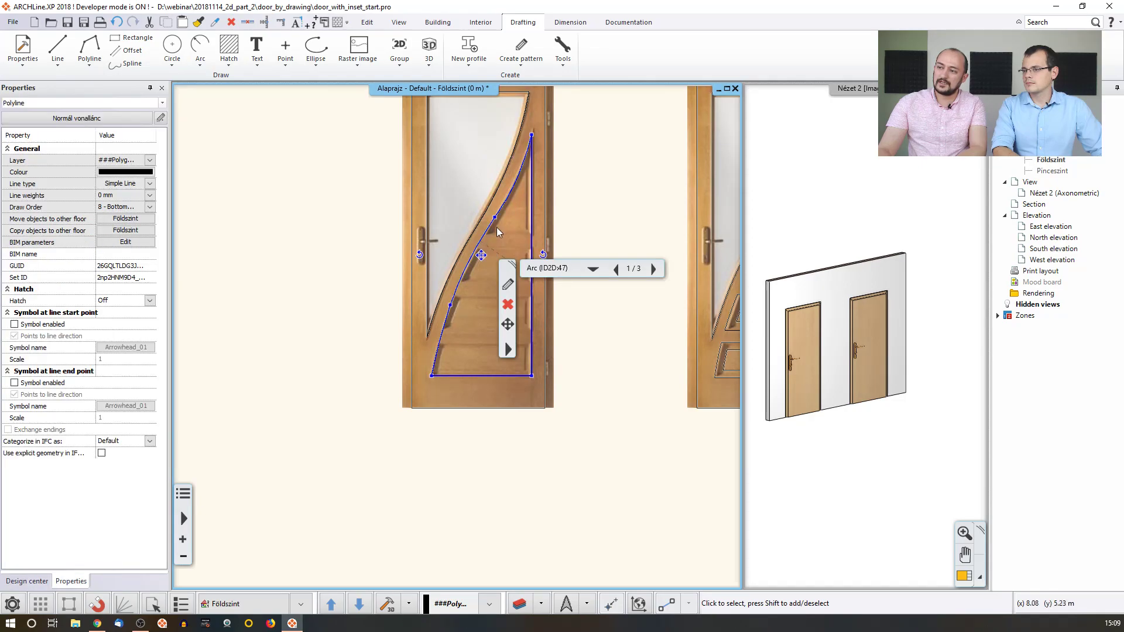
click(344, 274)
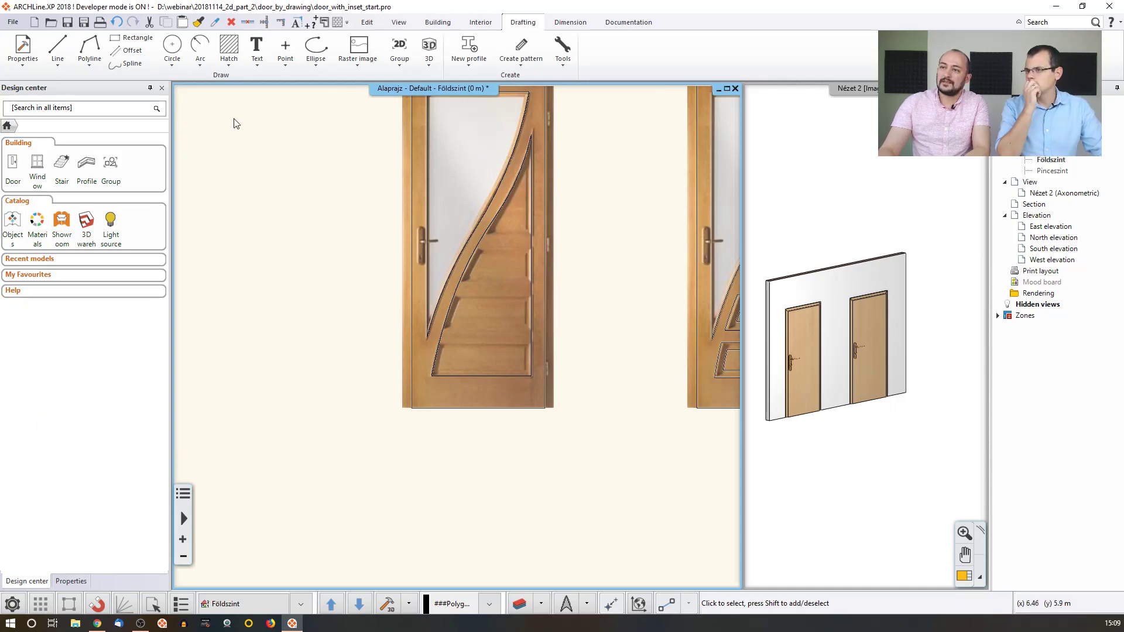
click(125, 50)
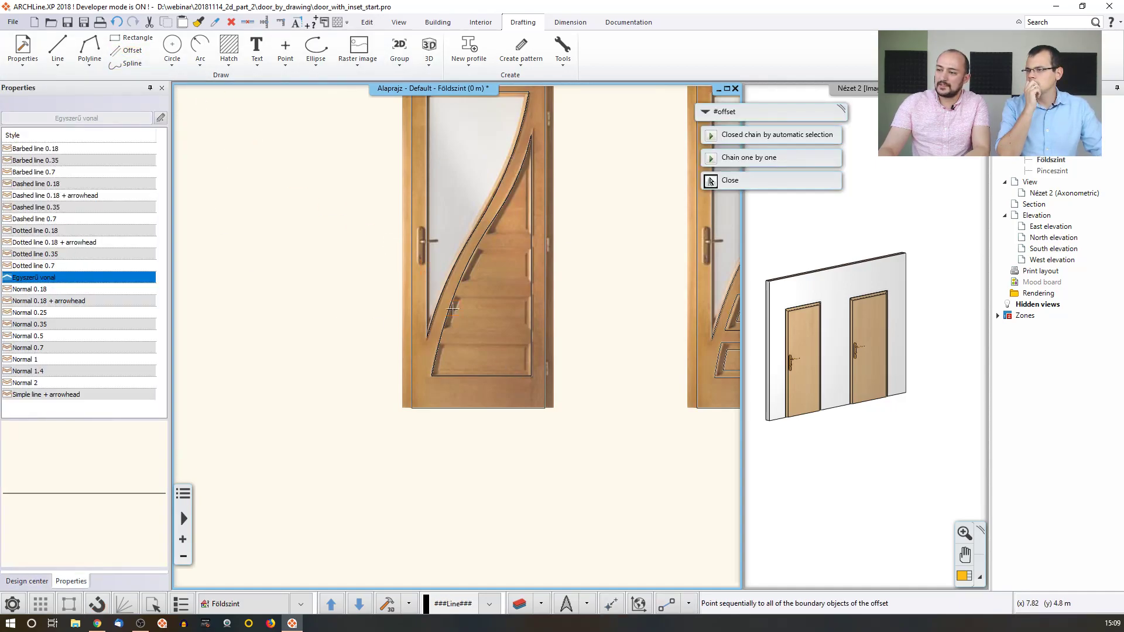
click(469, 376)
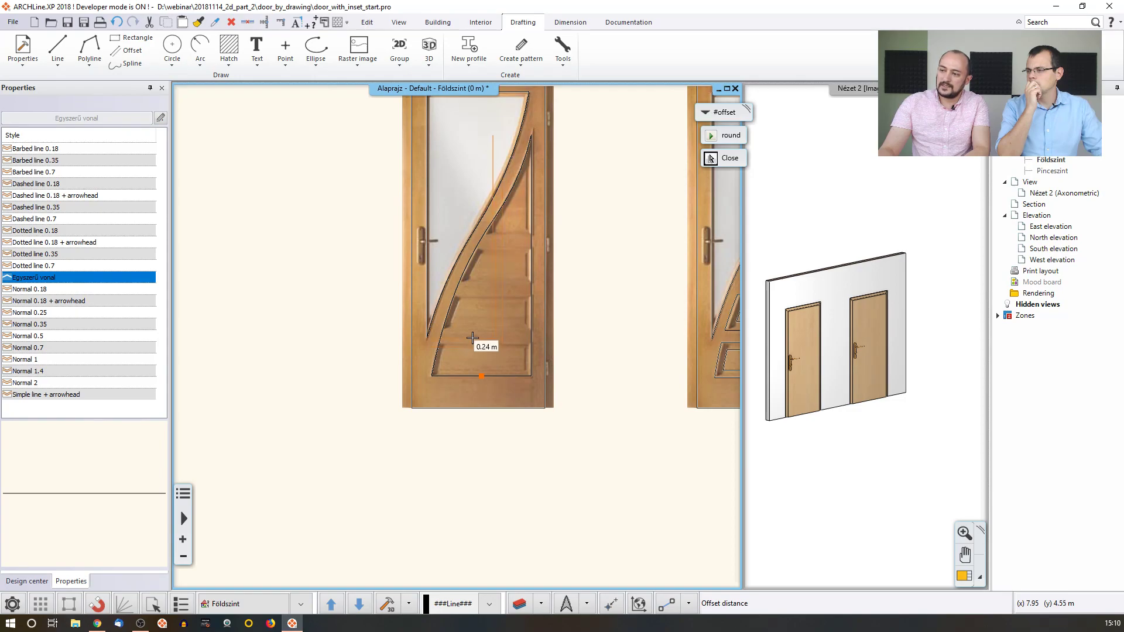
click(441, 346)
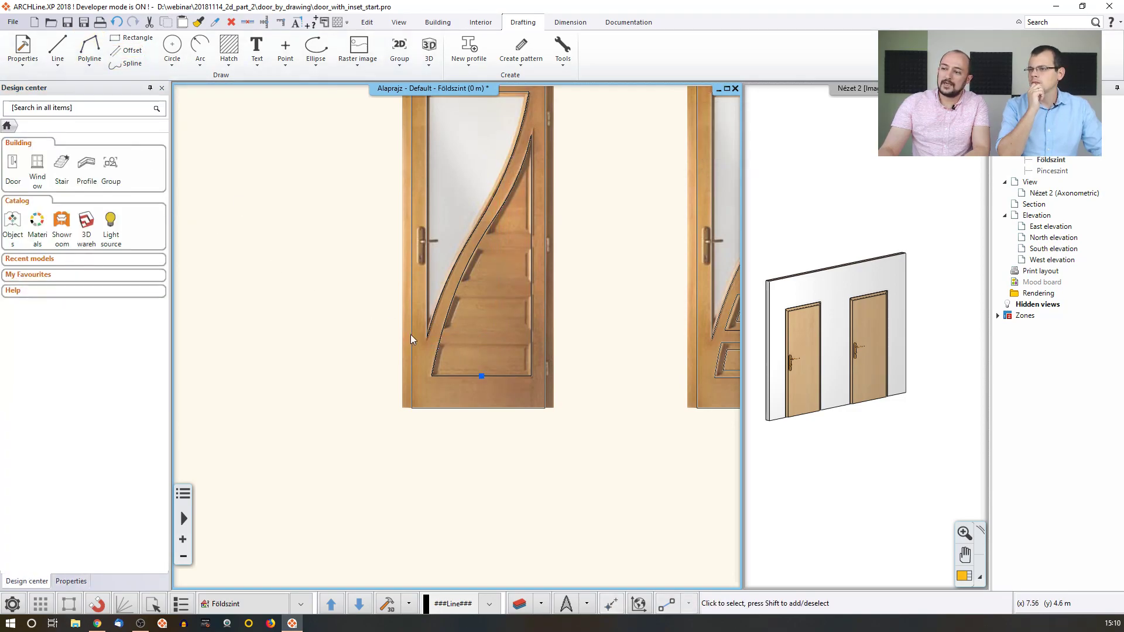
Turn the wood panel outline from a polyline into lines.
click(473, 375)
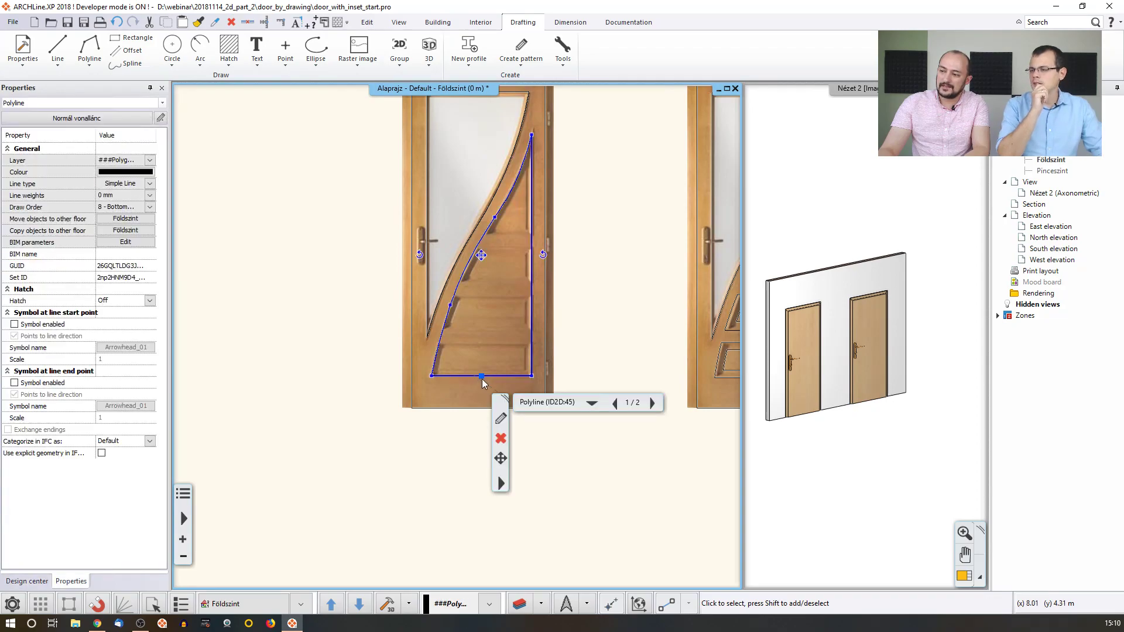
click(501, 484)
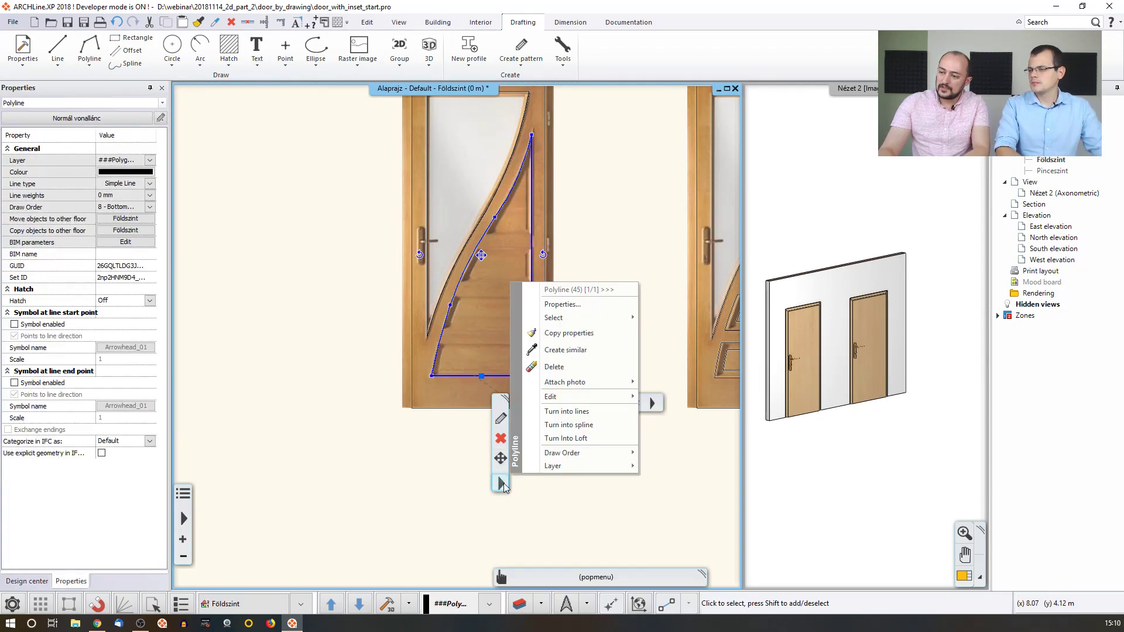
click(588, 412)
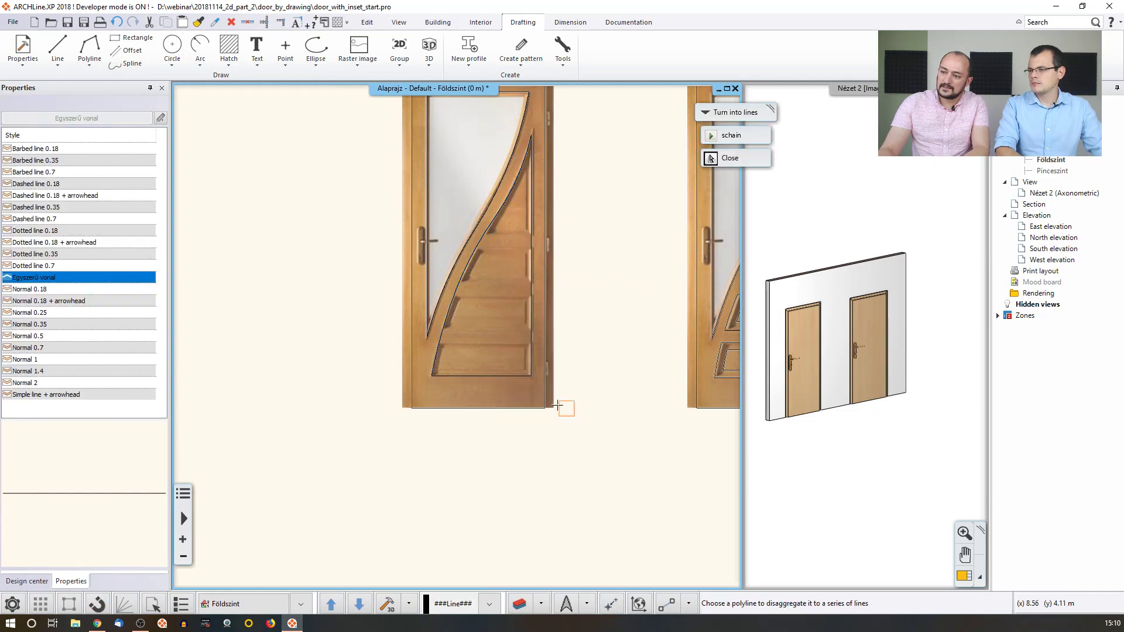
click(508, 377)
click(508, 376)
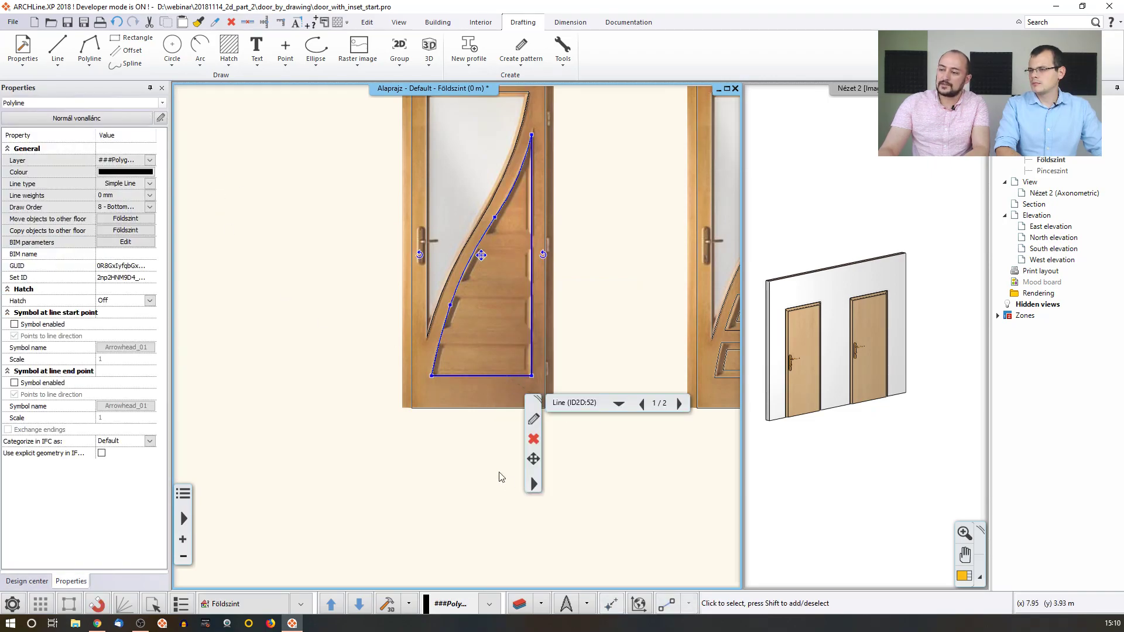
Explode the chained wood panel outline into separate edges.
click(534, 483)
mouse_move(609, 439)
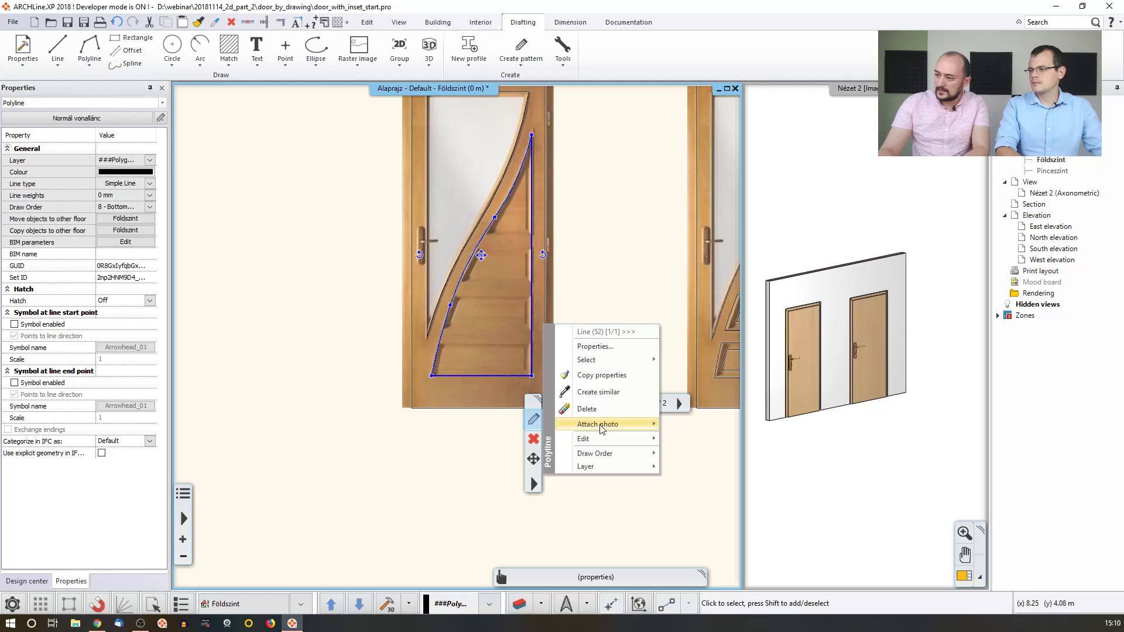
click(445, 424)
click(504, 376)
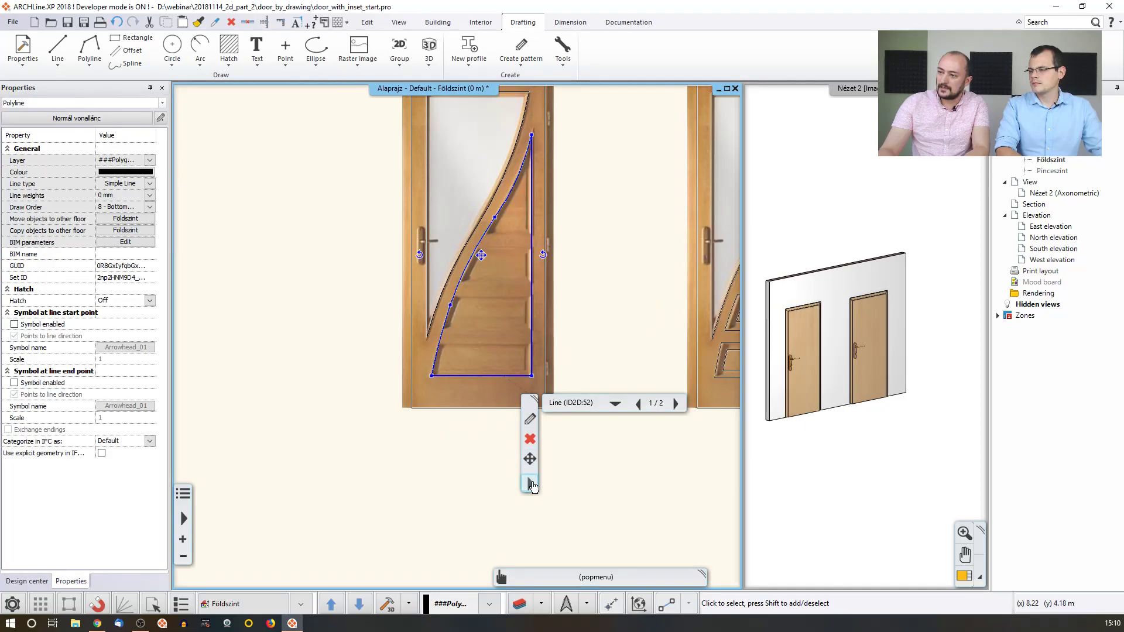
click(530, 483)
mouse_move(581, 439)
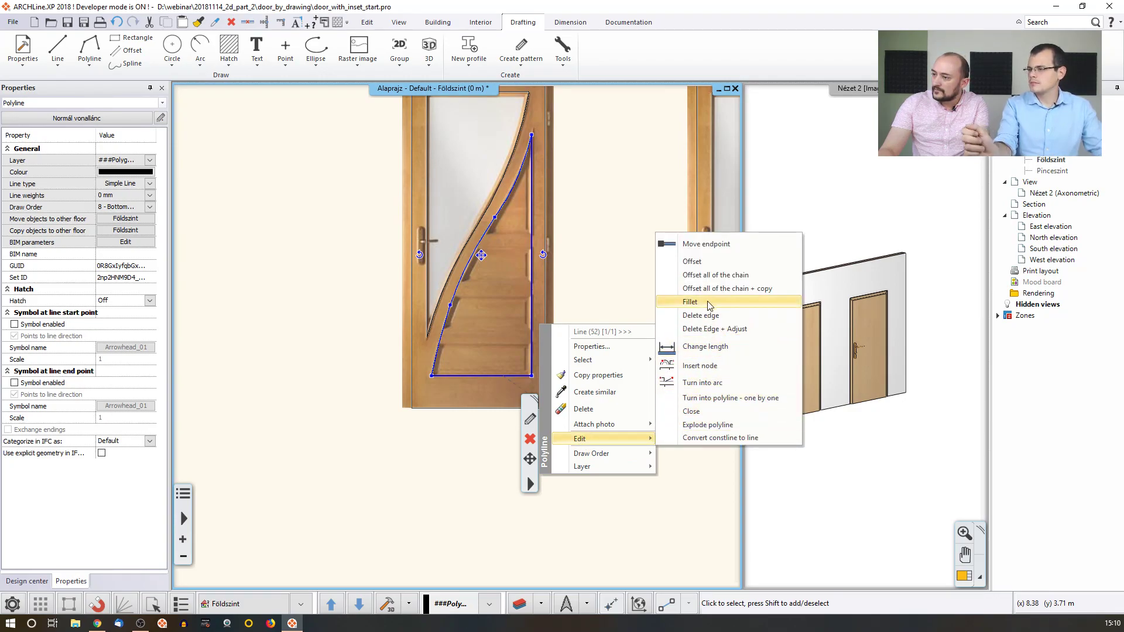
click(709, 429)
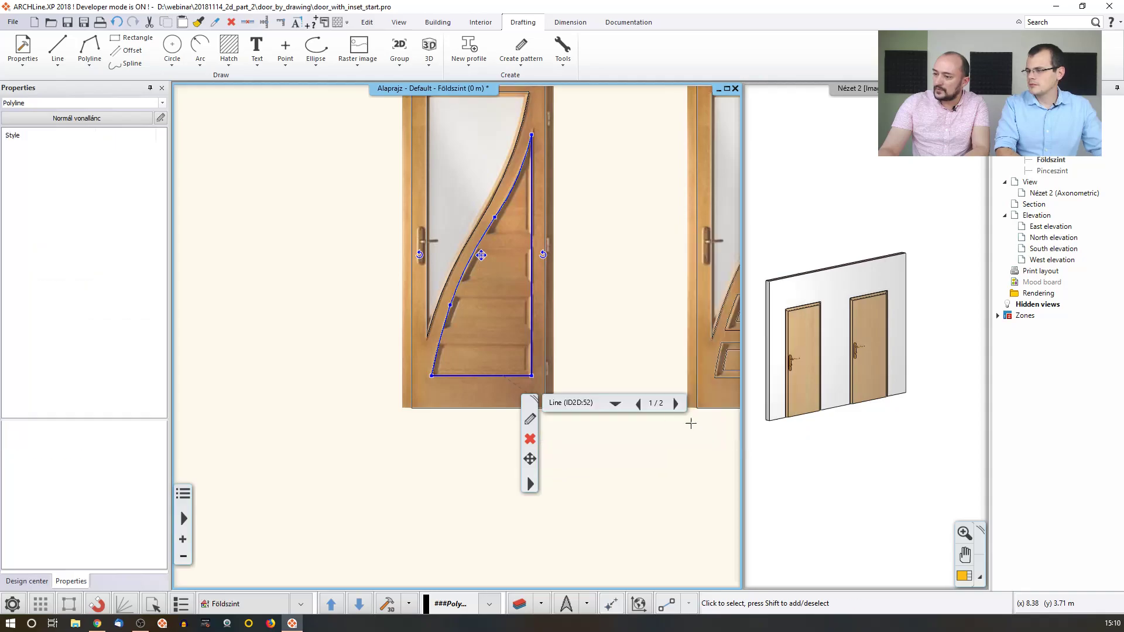
Offset the panel outline's bottom line upward by about 0.2 m to the upper edge of the lowest wood panel.
click(475, 380)
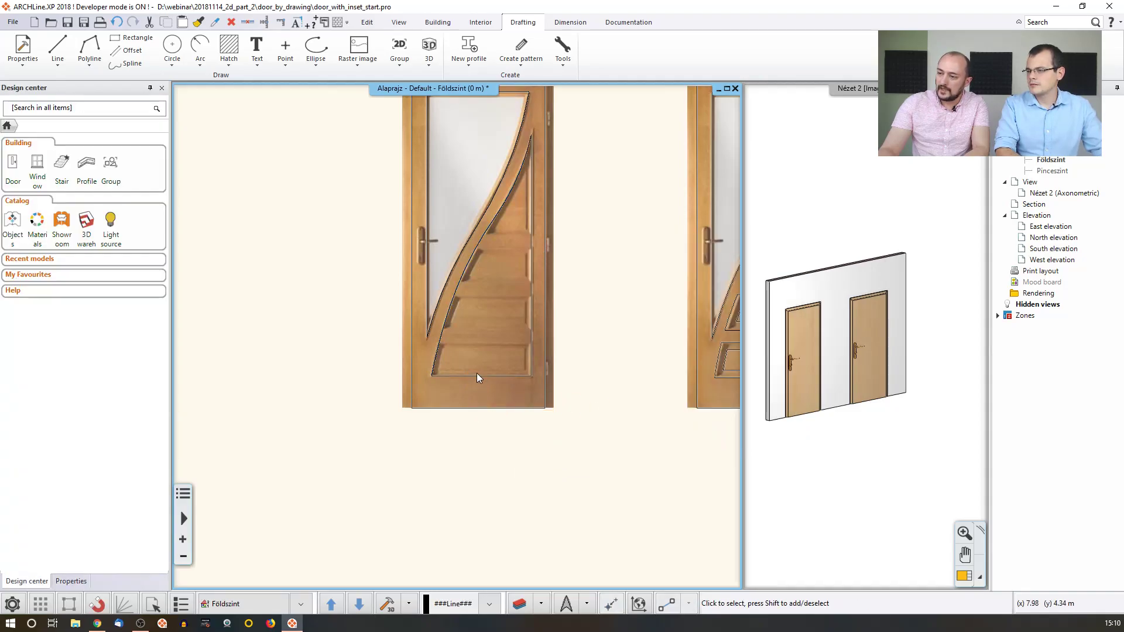
click(476, 373)
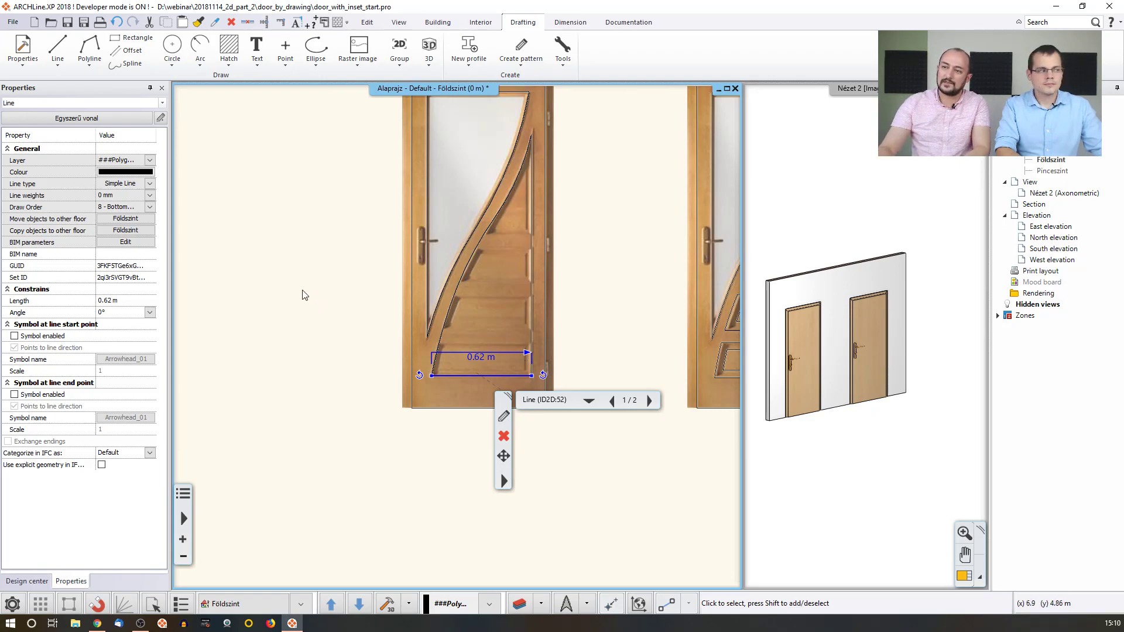
click(127, 50)
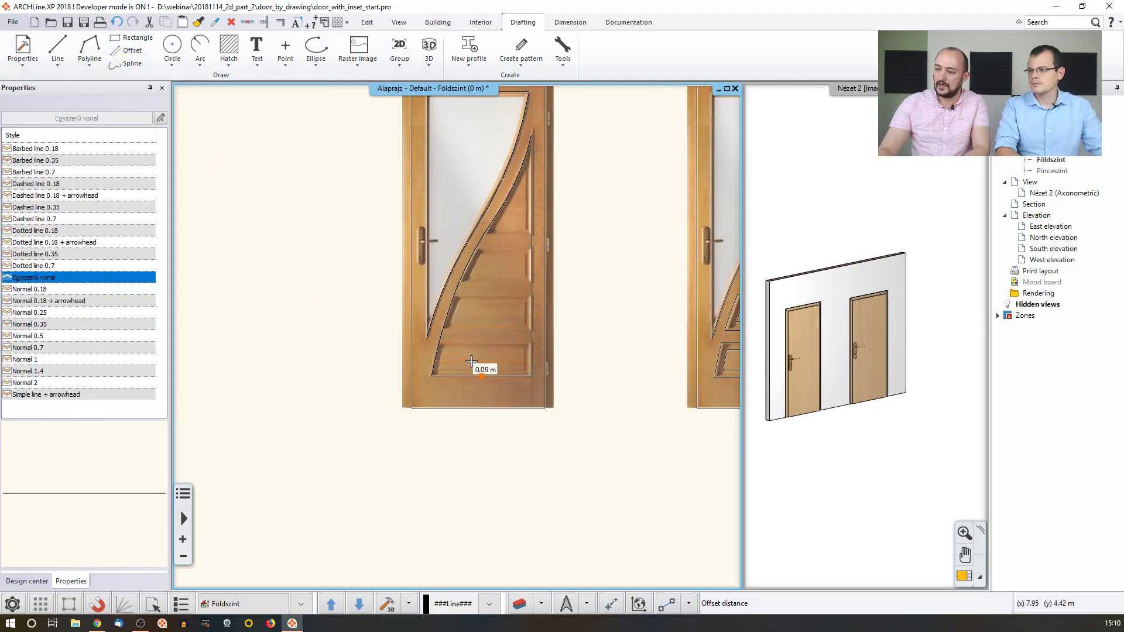
scroll(516, 351, up, 2)
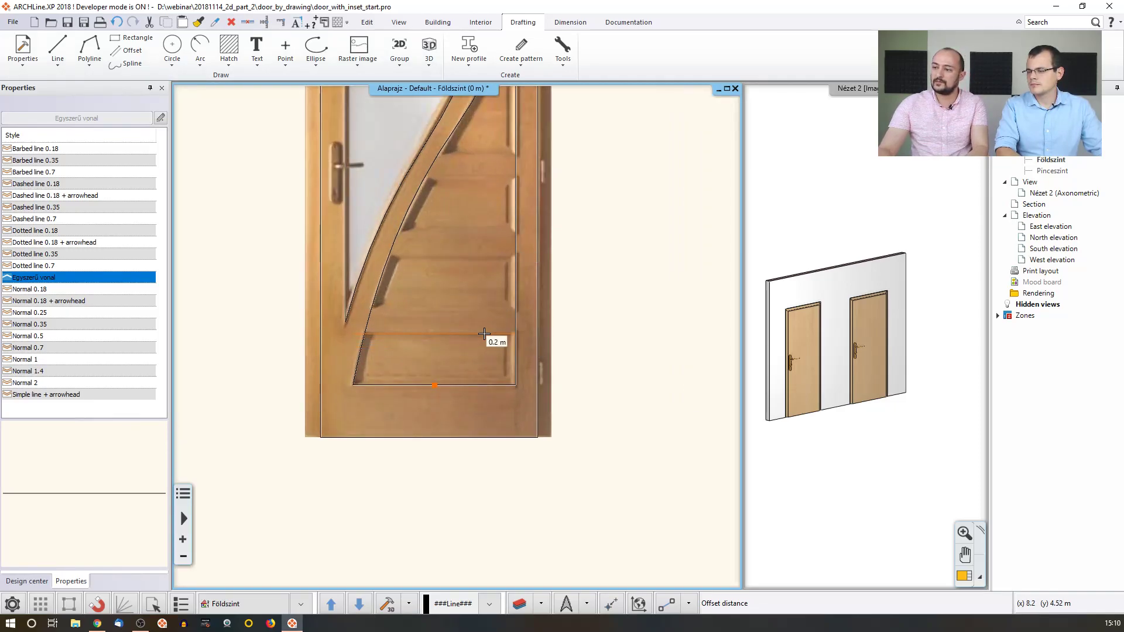
click(484, 333)
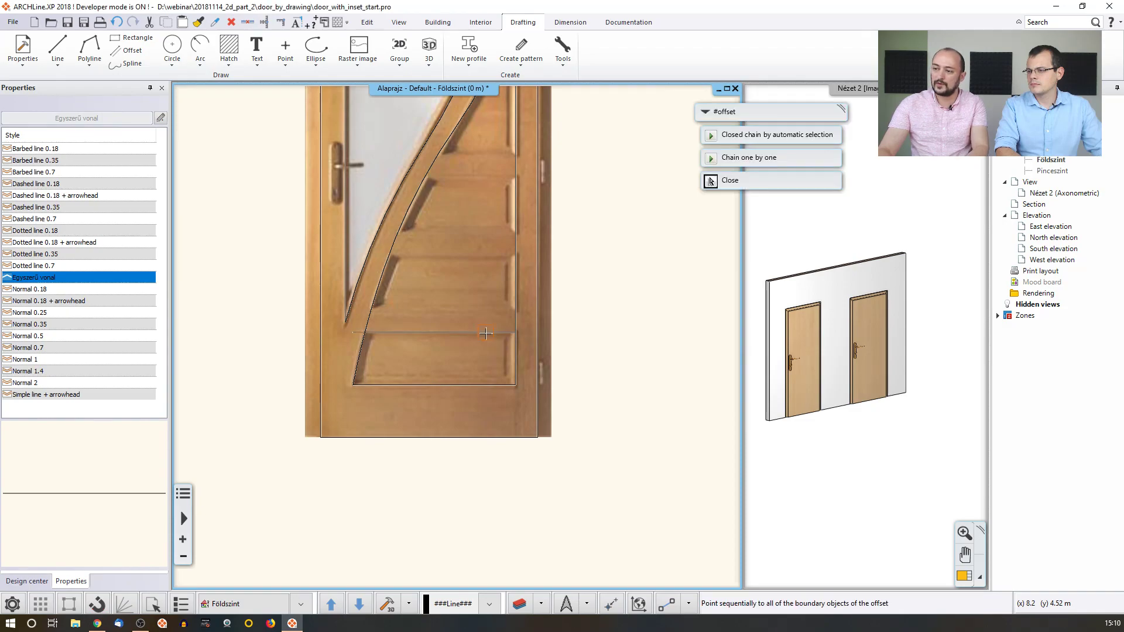
Offset the lowest wood panel's upper edge upward by 0.08 m to form the bottom edge of the second panel.
click(485, 333)
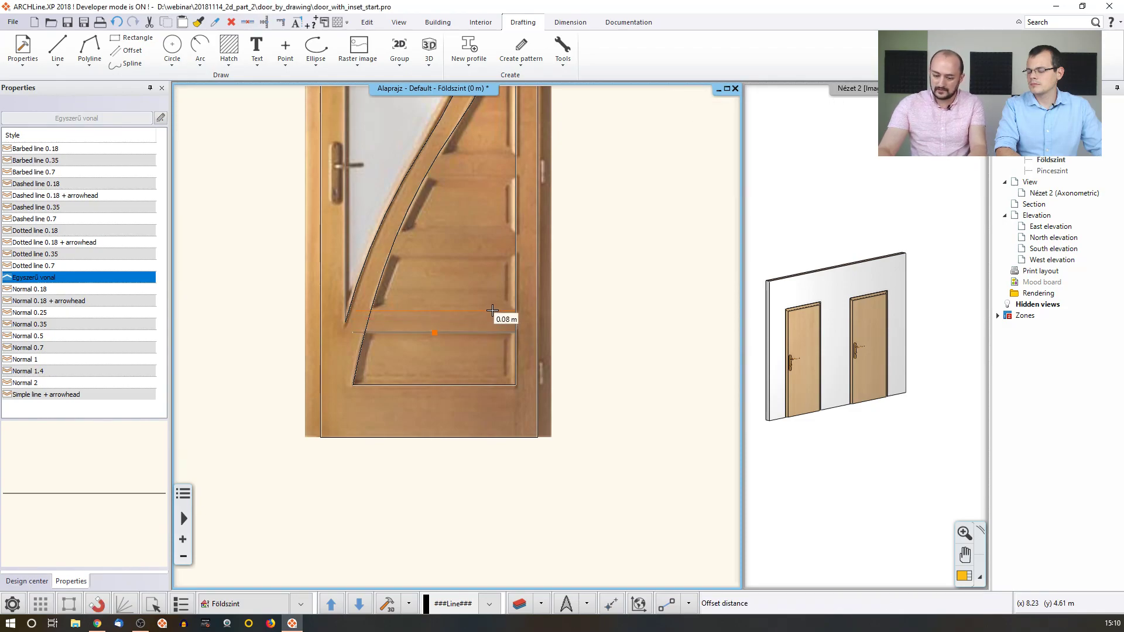
text(0,0)
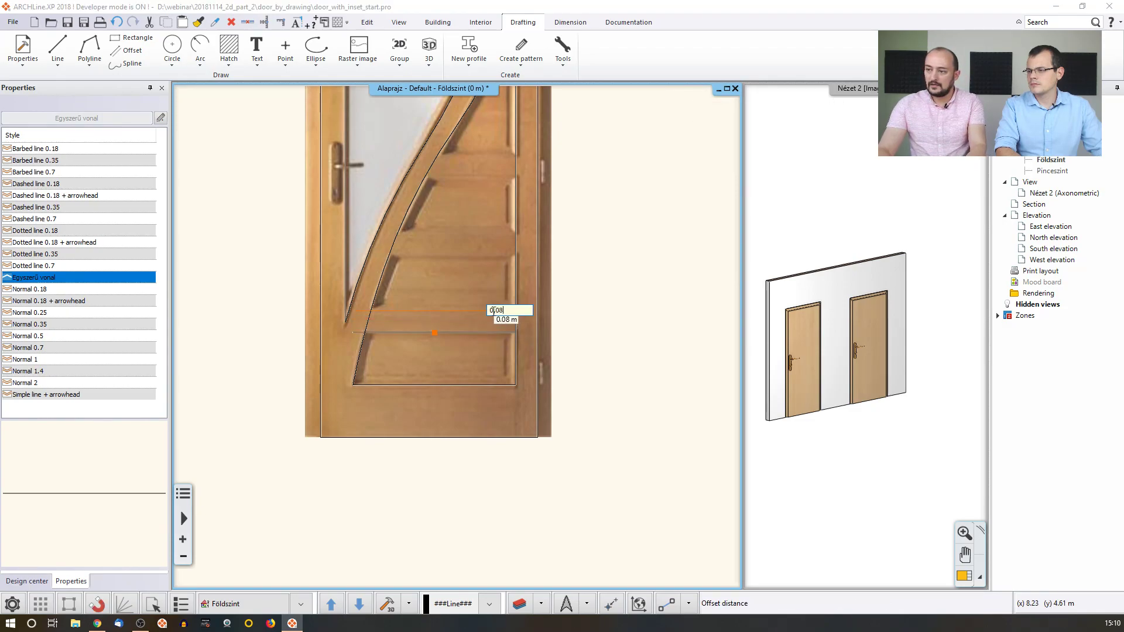
text(8)
key(Return)
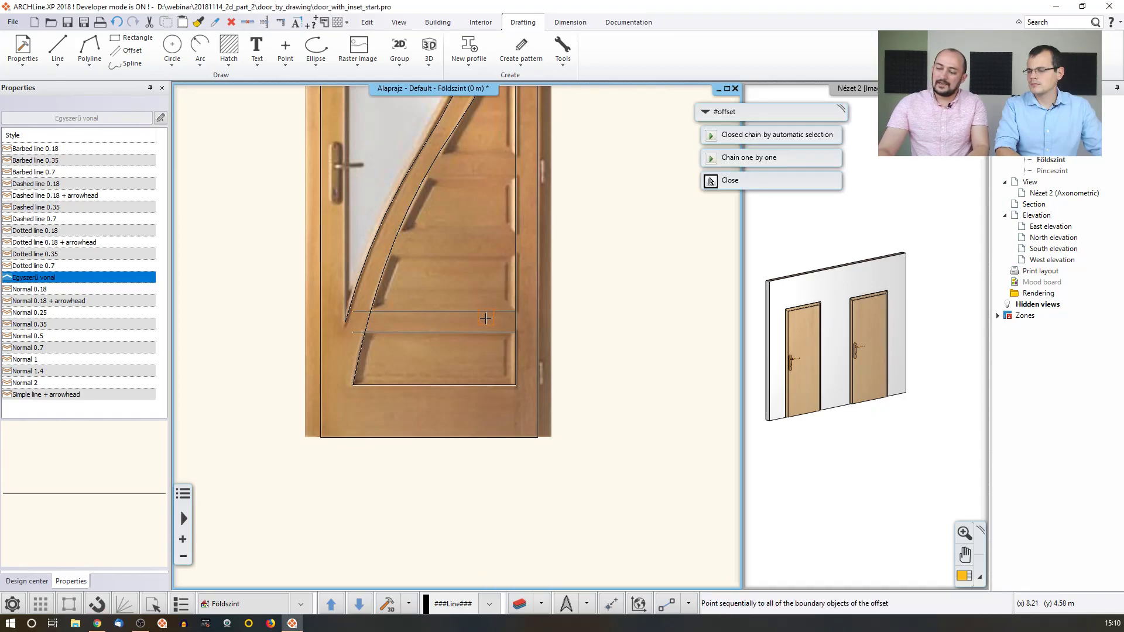
key(Escape)
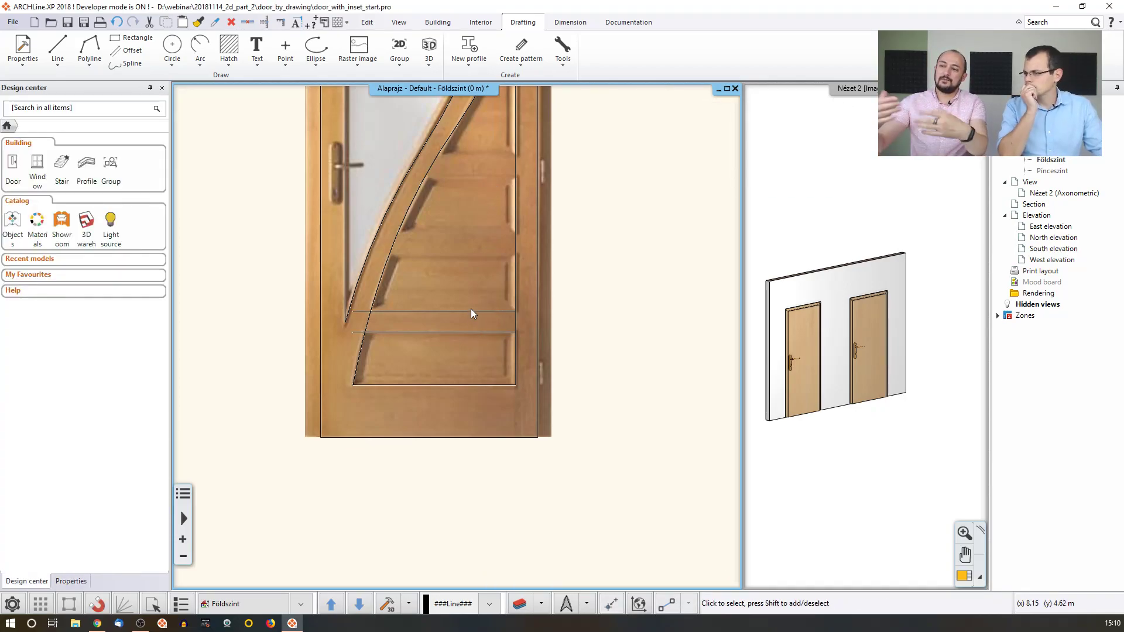
Try to copy the pair of horizontal panel edges and paste it upward for the panels above, using the outline's lower right corner as hotspot.
click(472, 333)
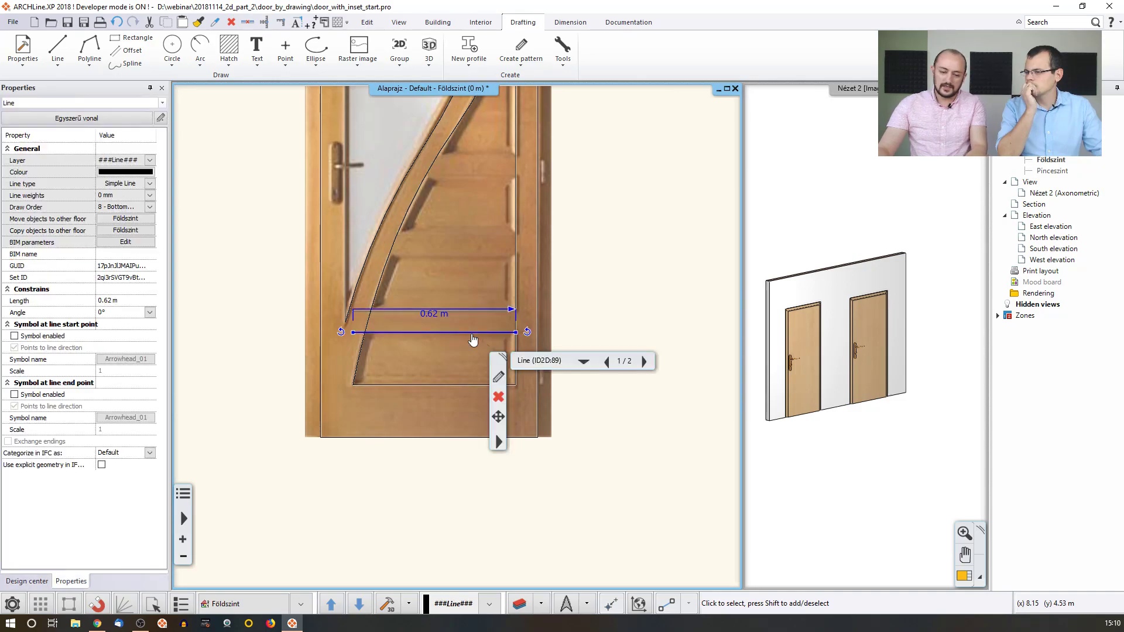
shift+click(488, 314)
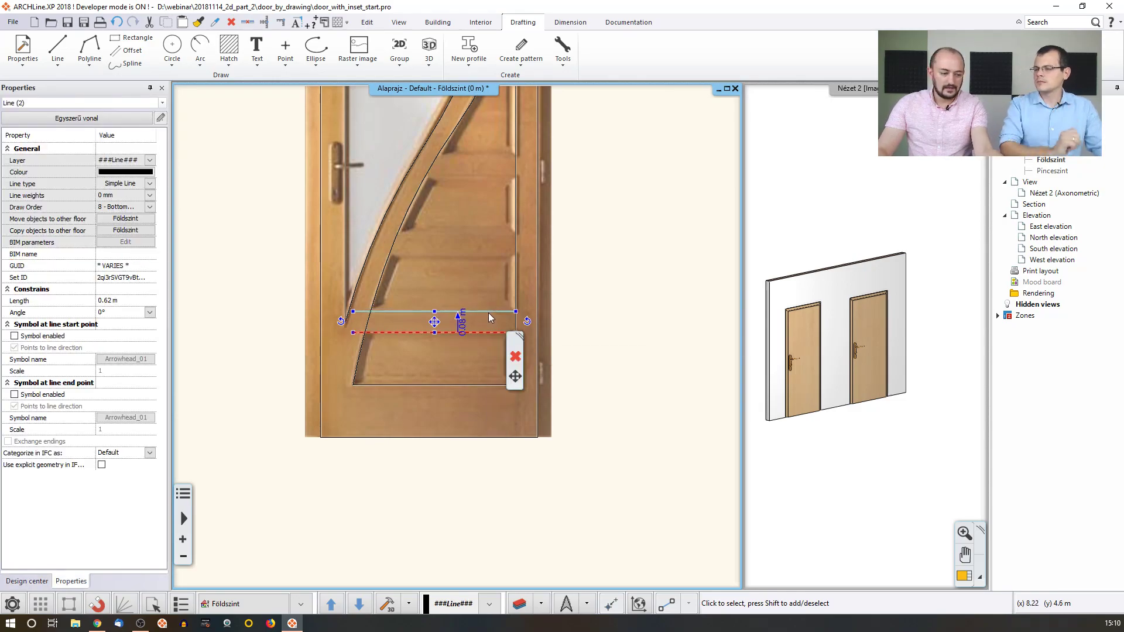
key(ctrl+c)
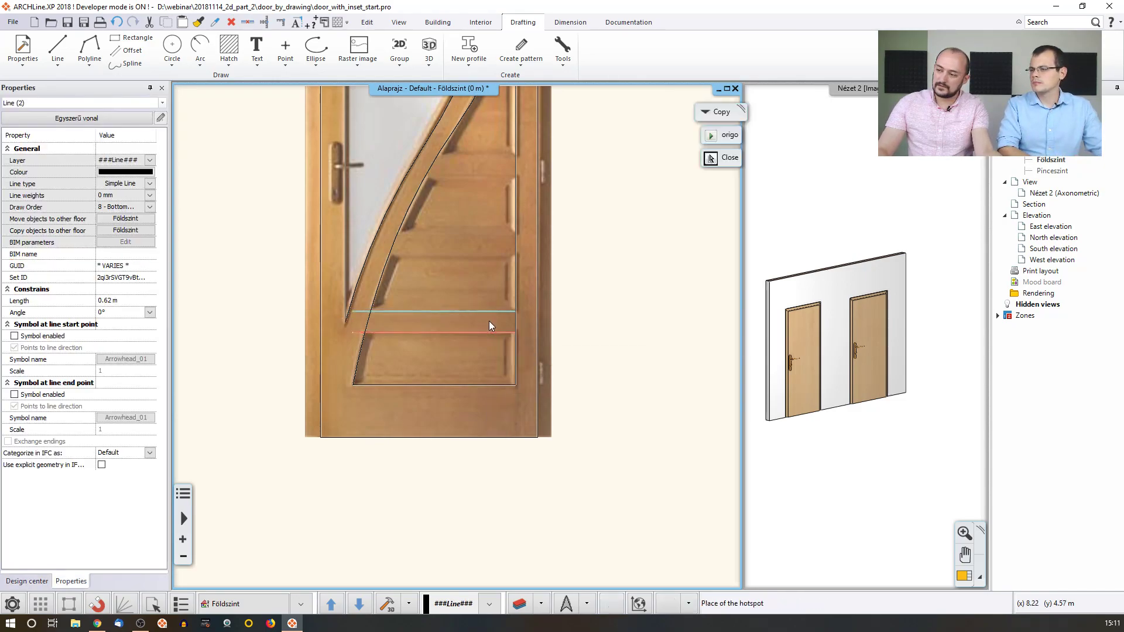
click(514, 383)
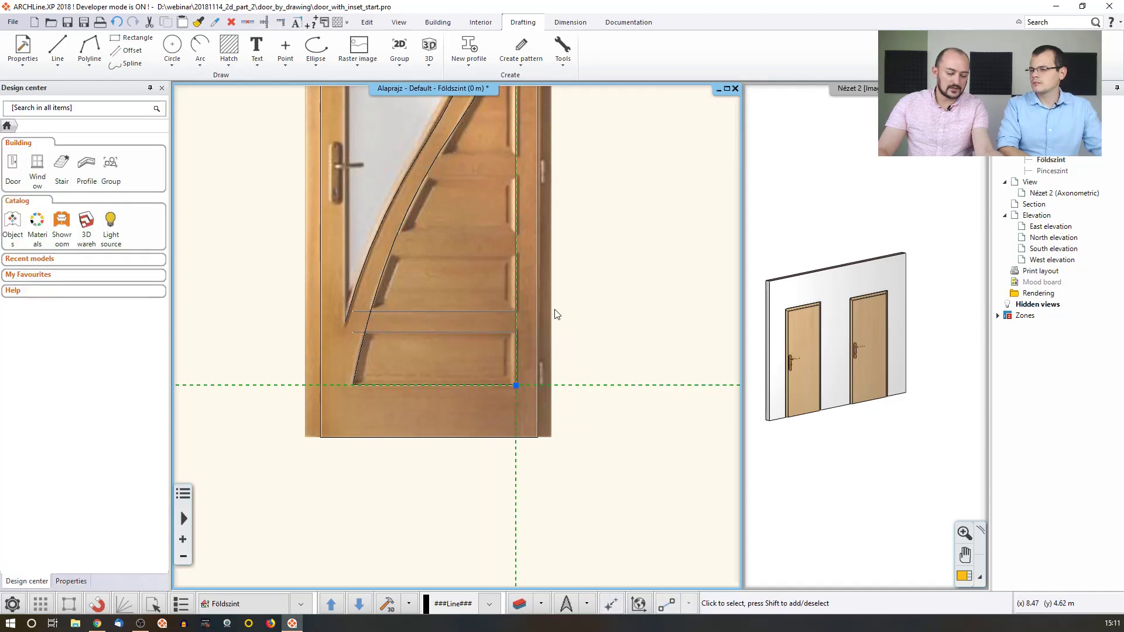
key(ctrl+v)
click(514, 310)
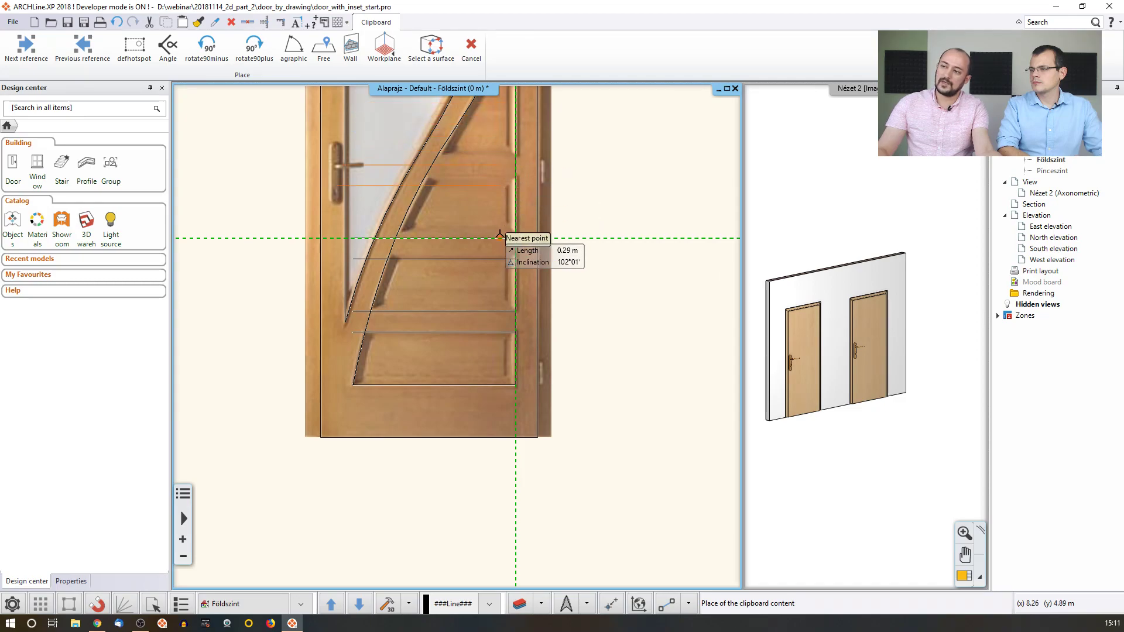
click(501, 234)
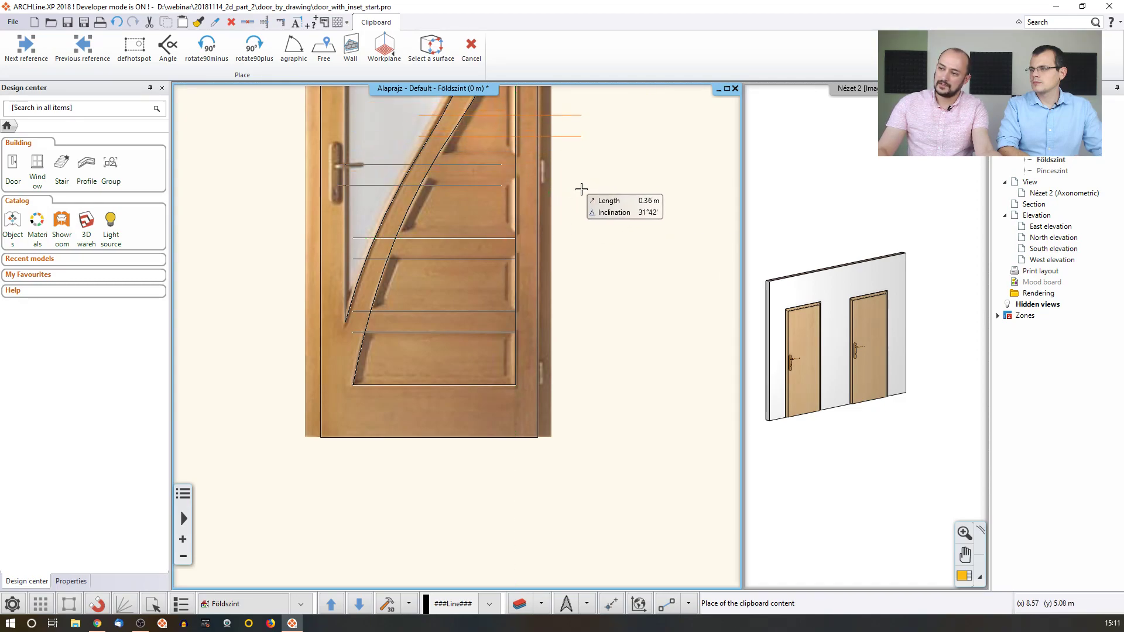
Undo the pasted line pairs and cancel the remaining placement.
key(ctrl+z)
key(ctrl+z)
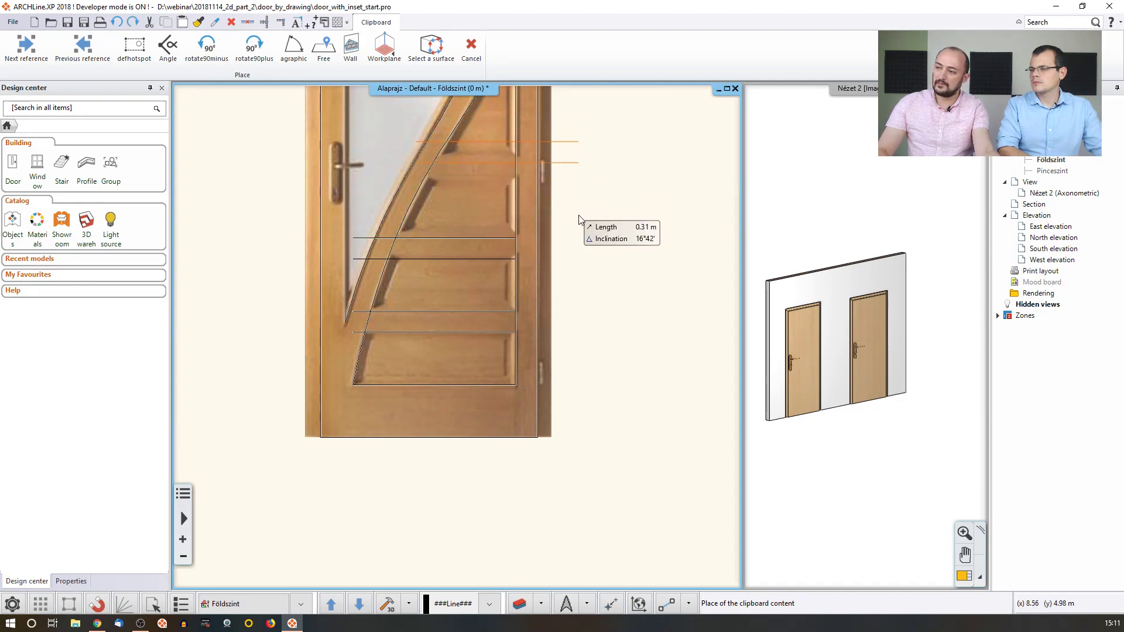
key(Escape)
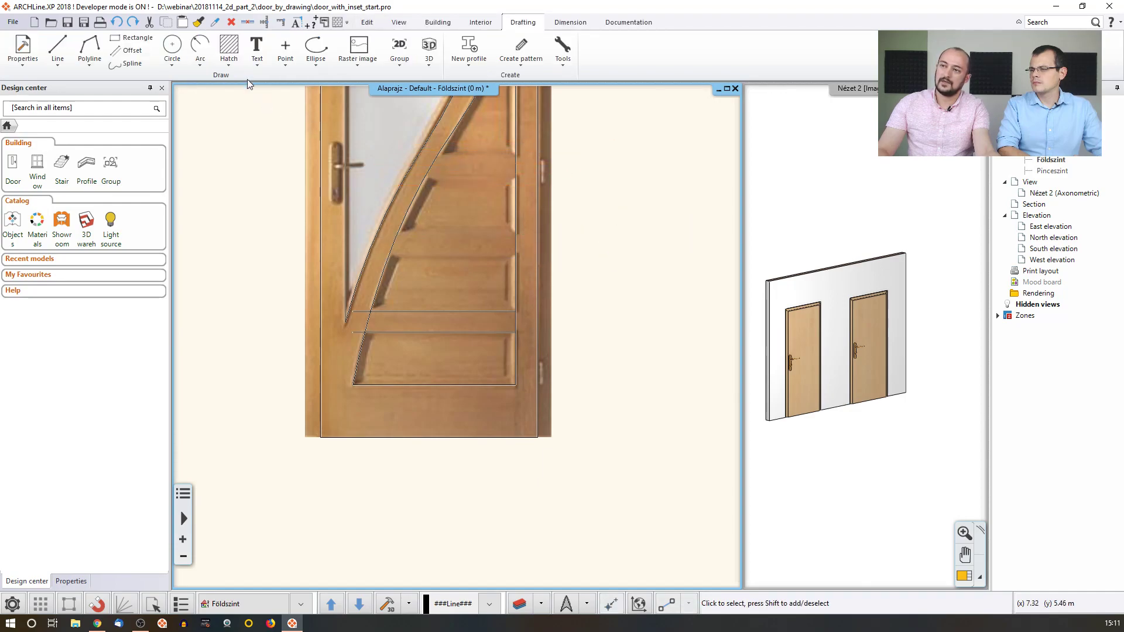
Offset the second panel's bottom edge upward in four successive lines, following the panel edges in the photo up to the top panel's bottom edge.
click(145, 55)
click(446, 312)
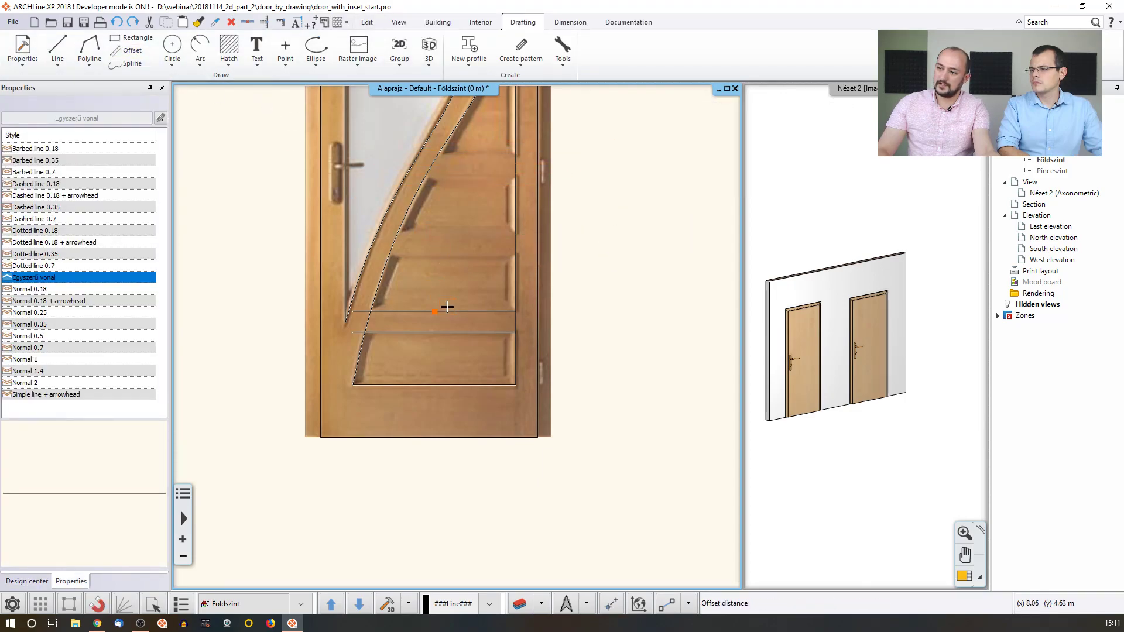
click(473, 256)
click(471, 256)
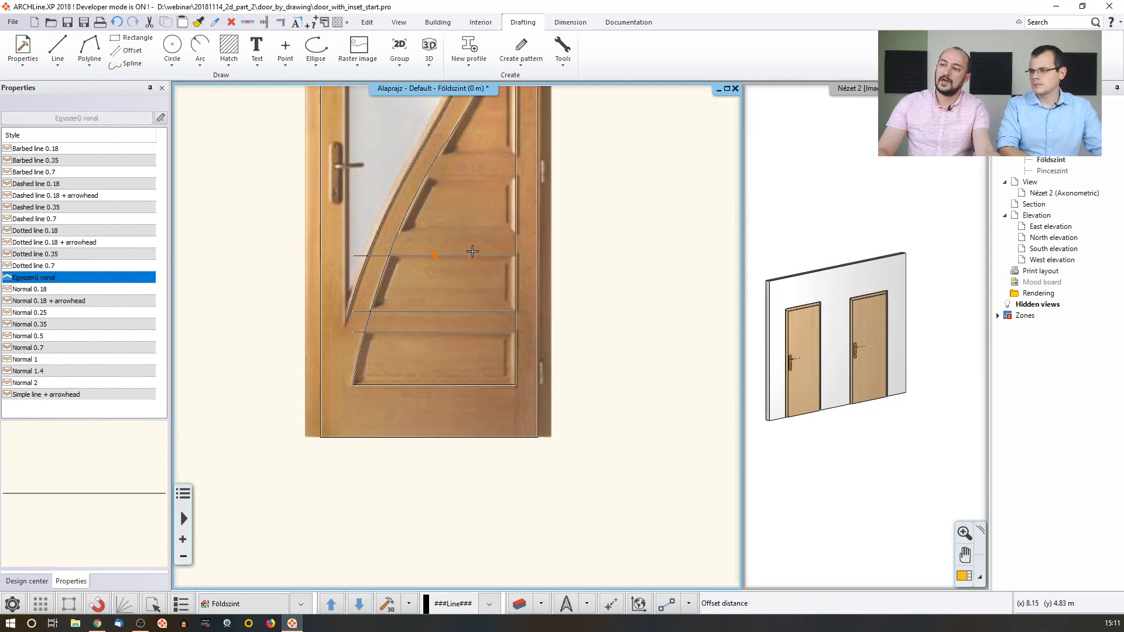
click(479, 234)
click(479, 234)
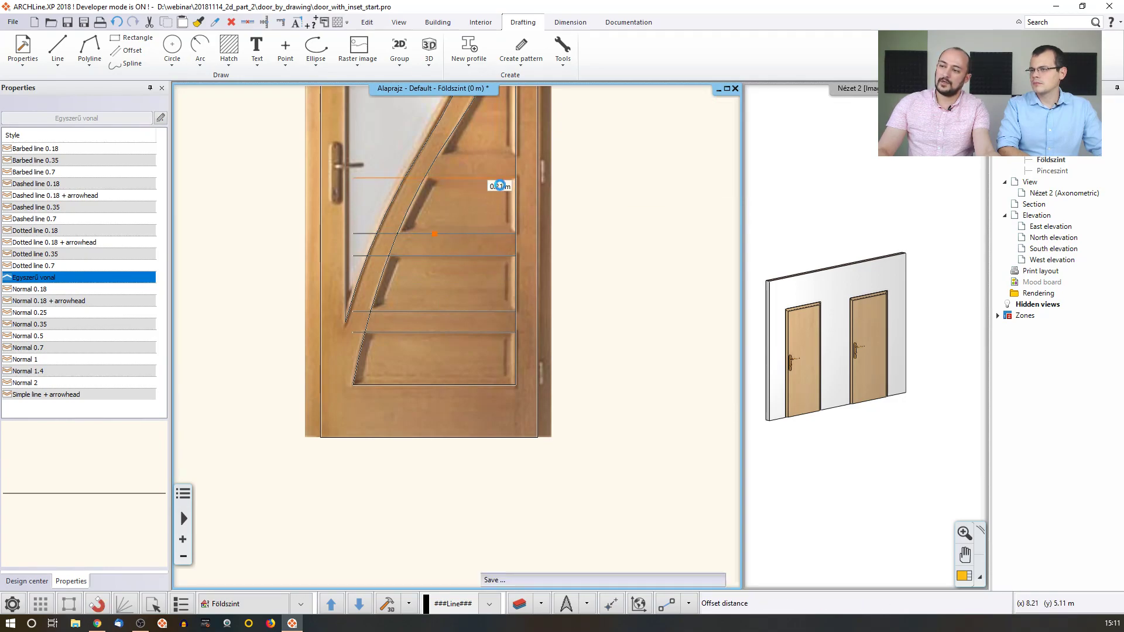
click(504, 177)
click(504, 177)
click(500, 155)
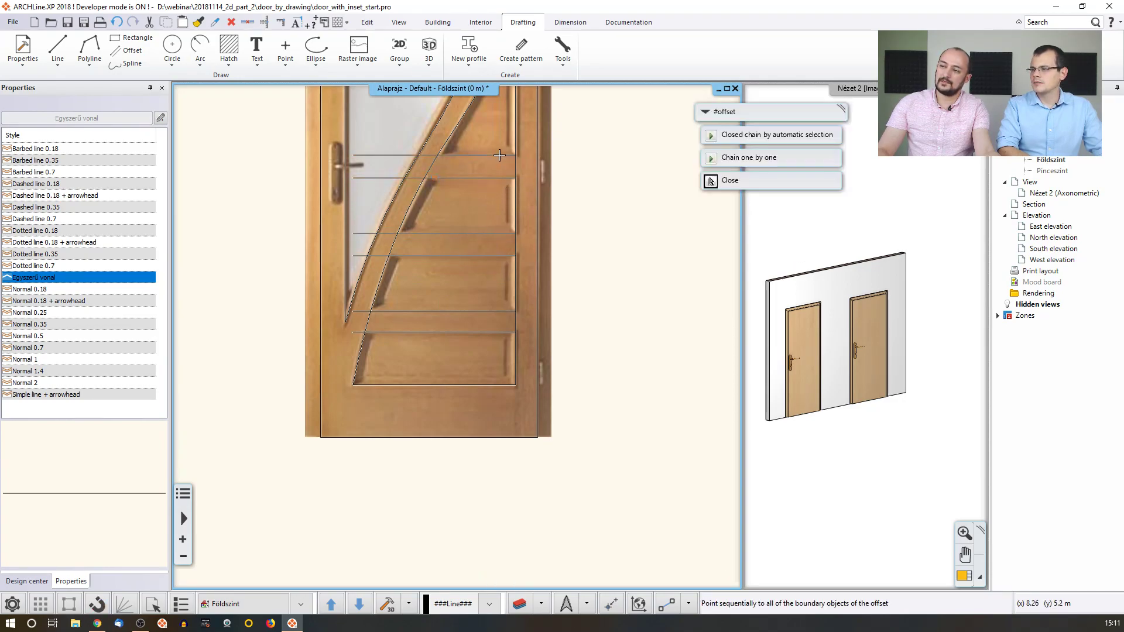
key(Escape)
Increase the transparency of the traced door photo so the drawn outlines stand out clearly.
scroll(633, 21, down, 2)
scroll(625, 170, down, 2)
middle_drag(625, 170, 580, 310)
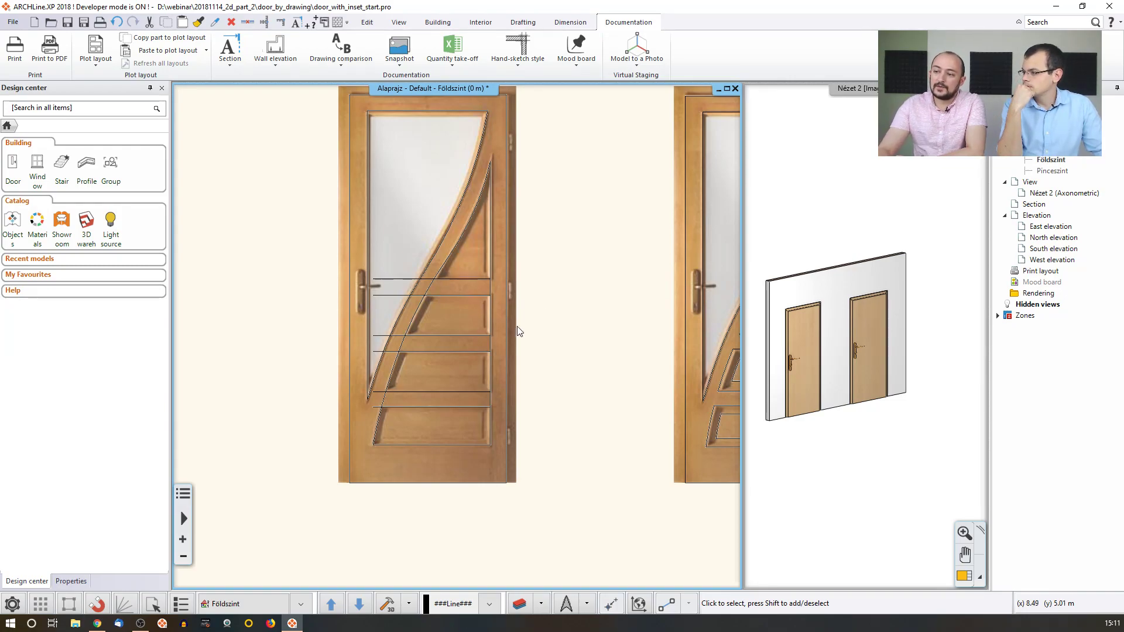
click(401, 205)
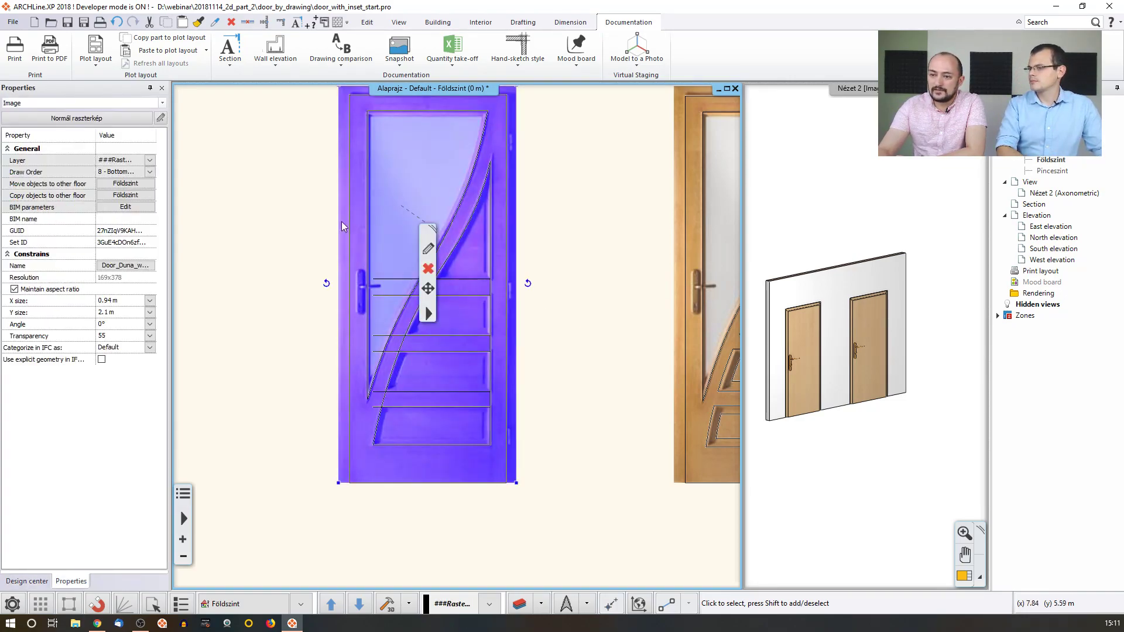
click(150, 335)
scroll(163, 234, down, 3)
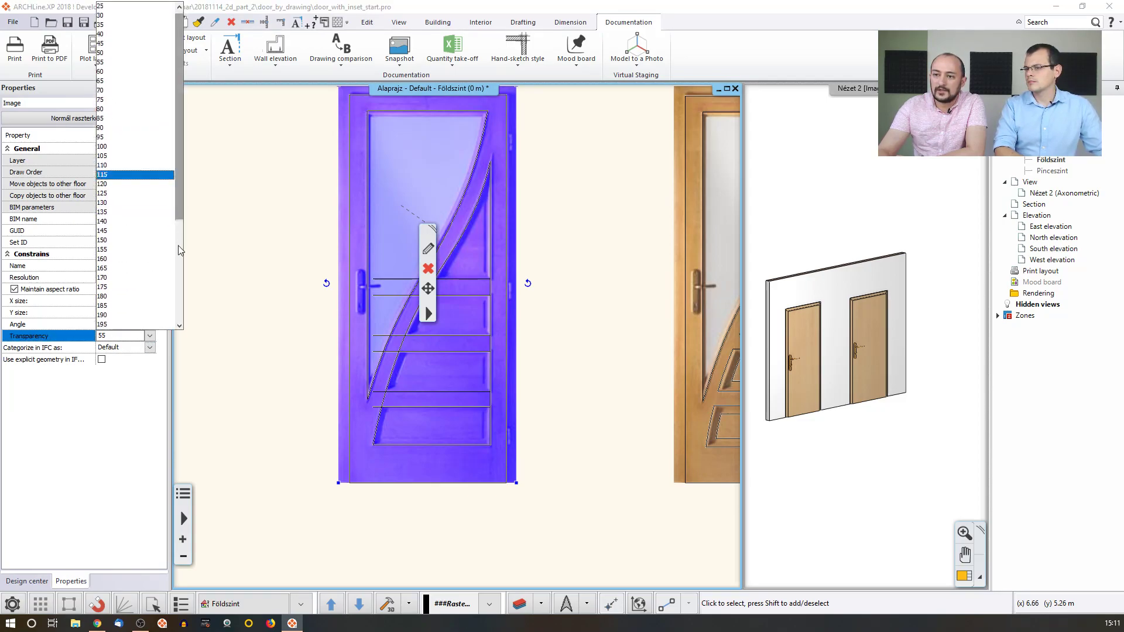
click(162, 275)
click(249, 315)
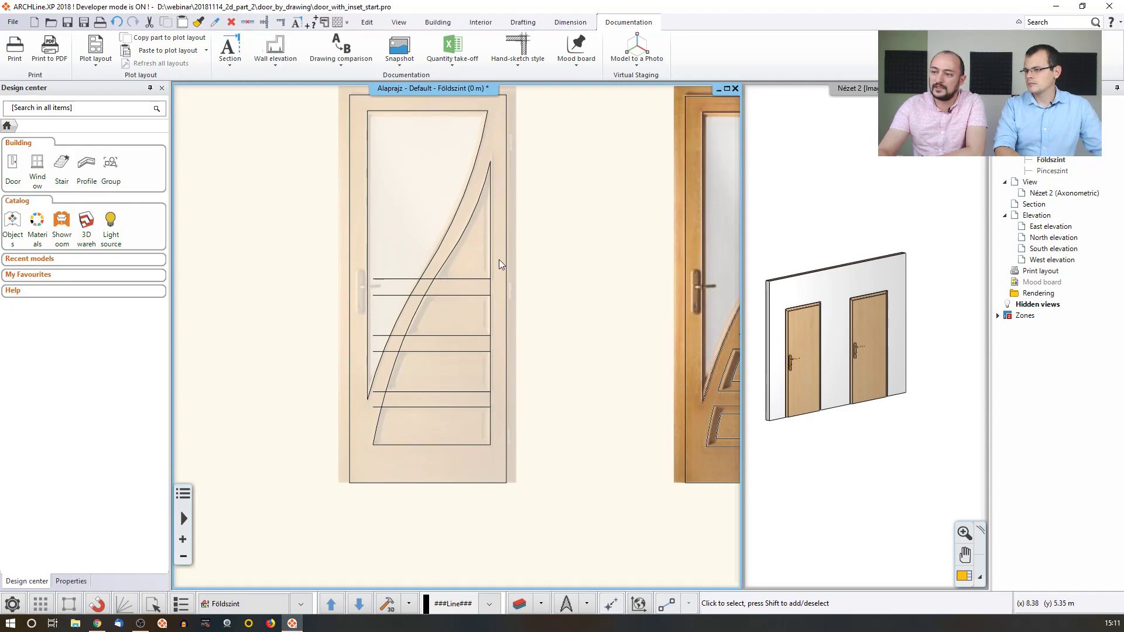
Trim away the pieces of the curved and right vertical outline edges that lie in the gaps between the four wood panels.
click(250, 26)
scroll(492, 288, up, 5)
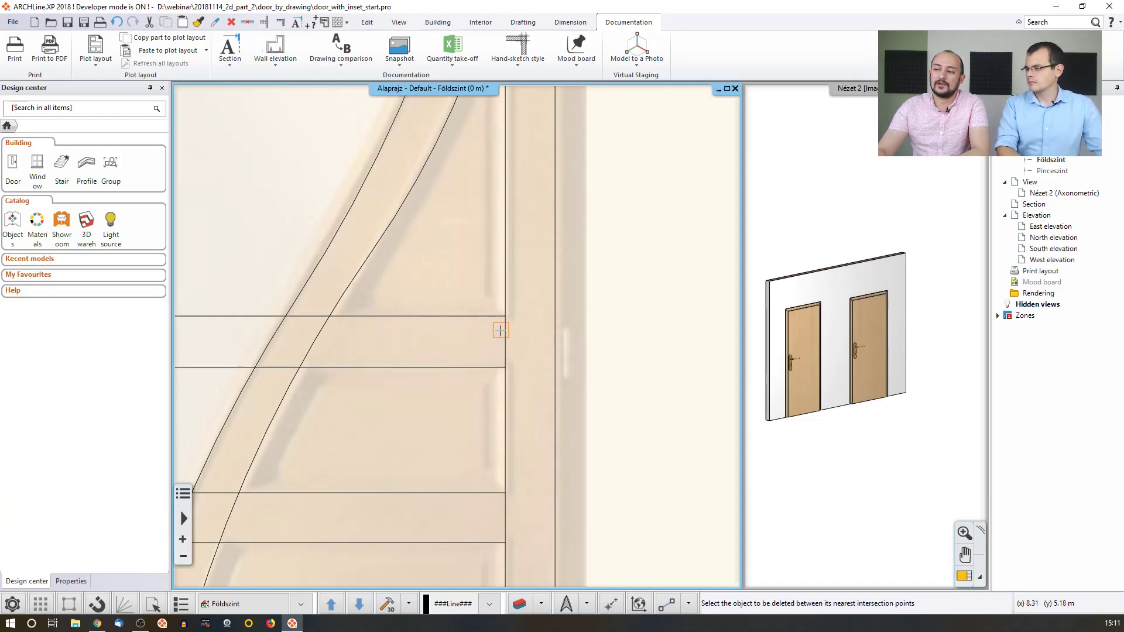
click(321, 342)
middle_drag(343, 380, 448, 313)
click(339, 444)
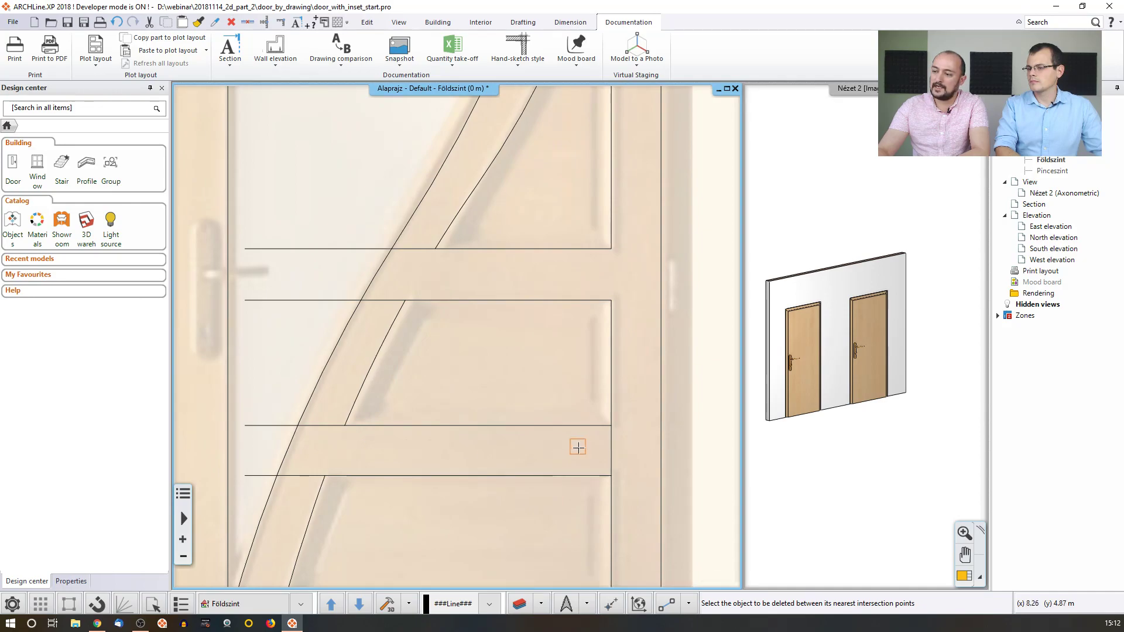
scroll(598, 470, down, 2)
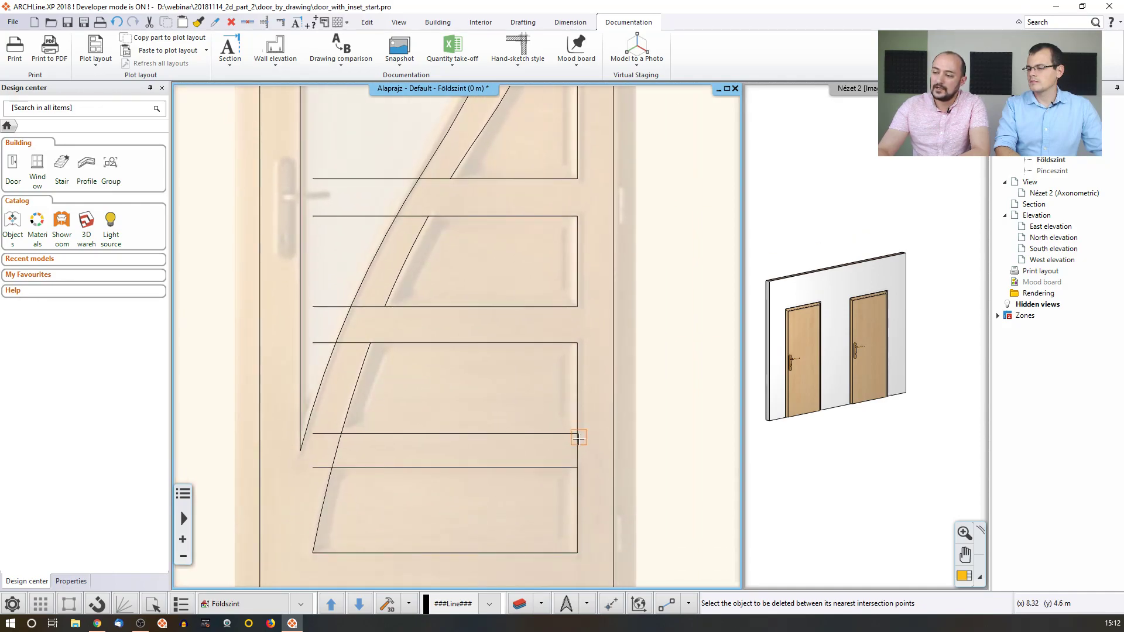
key(Escape)
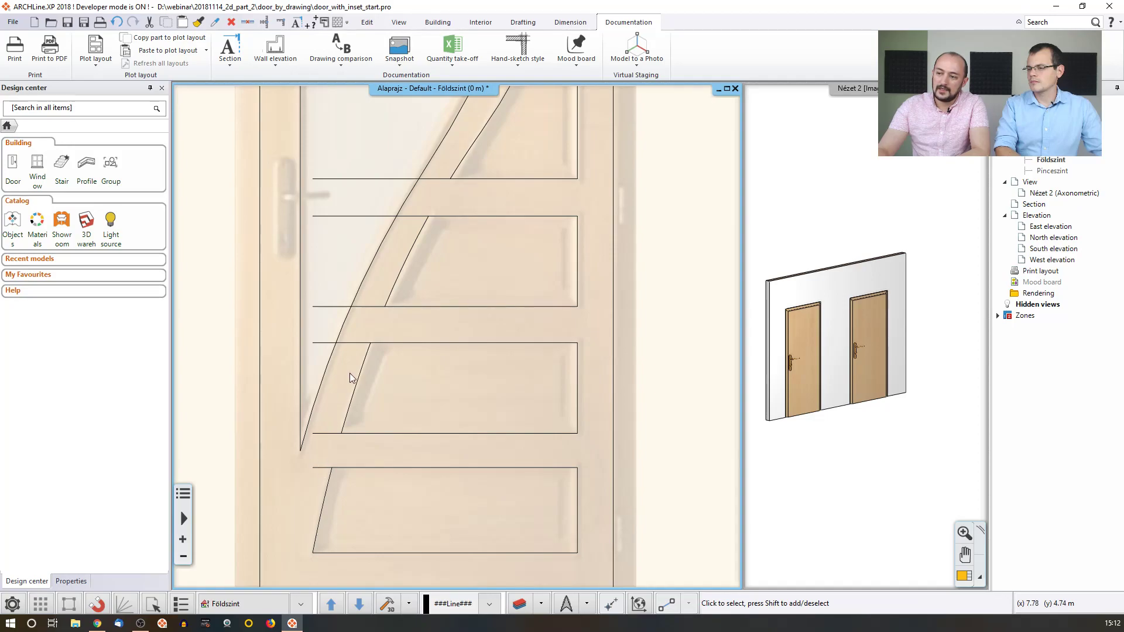
Trim the horizontal panel lines between the panels' curved edge and the curve of the glass inset.
click(368, 305)
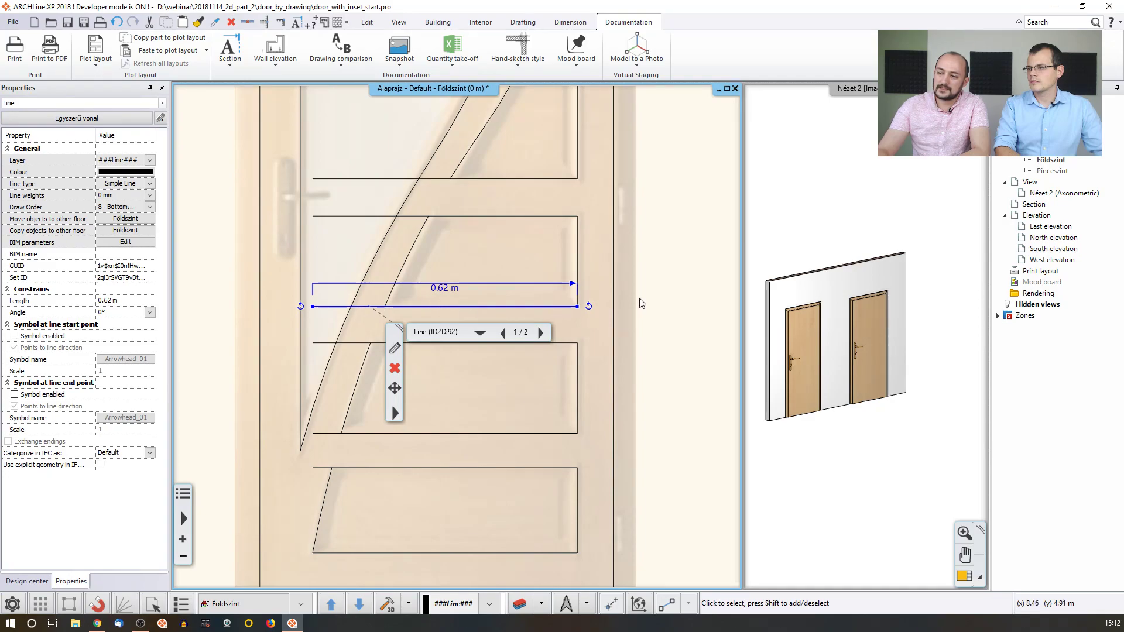
key(Escape)
click(247, 22)
click(354, 340)
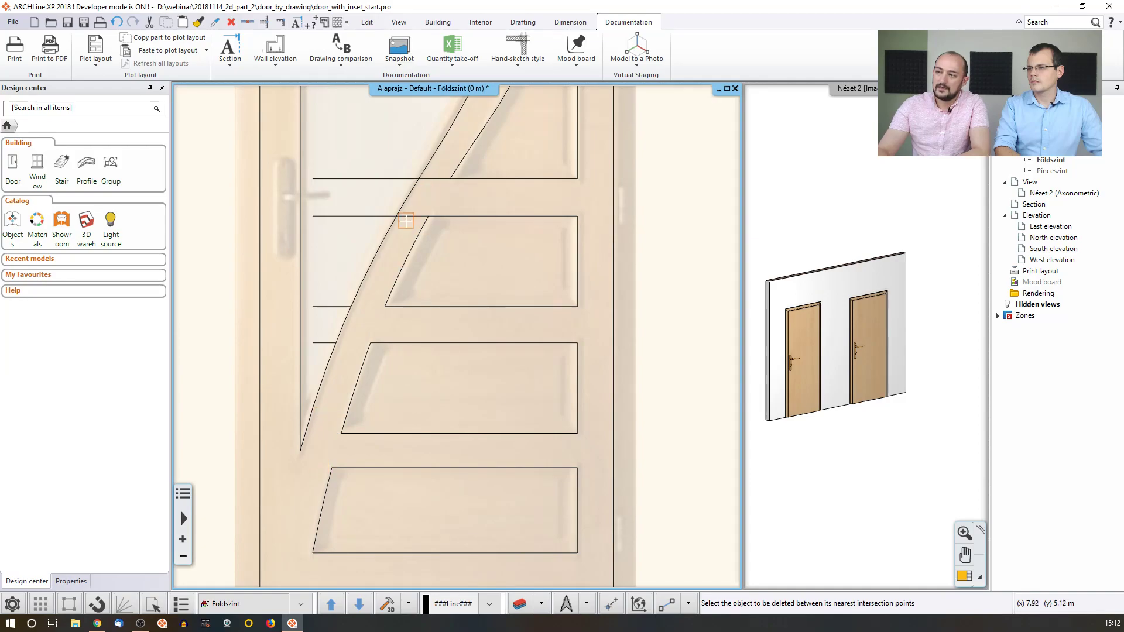
click(433, 179)
key(Escape)
Delete the leftover horizontal line pieces inside the glass inset.
click(395, 180)
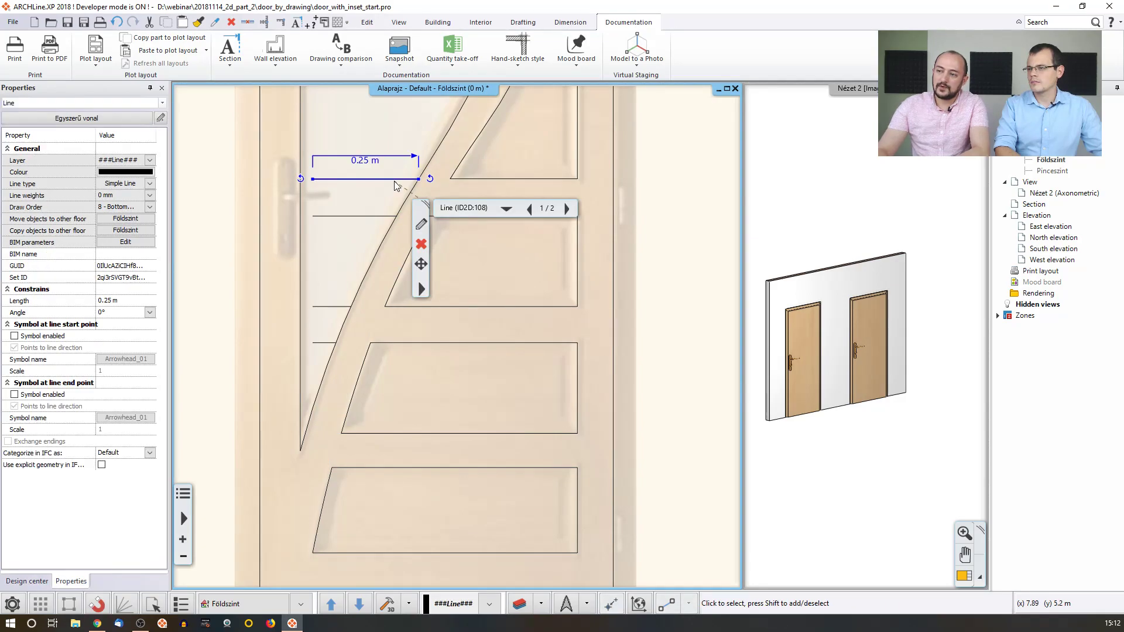
key(Delete)
click(359, 219)
key(Delete)
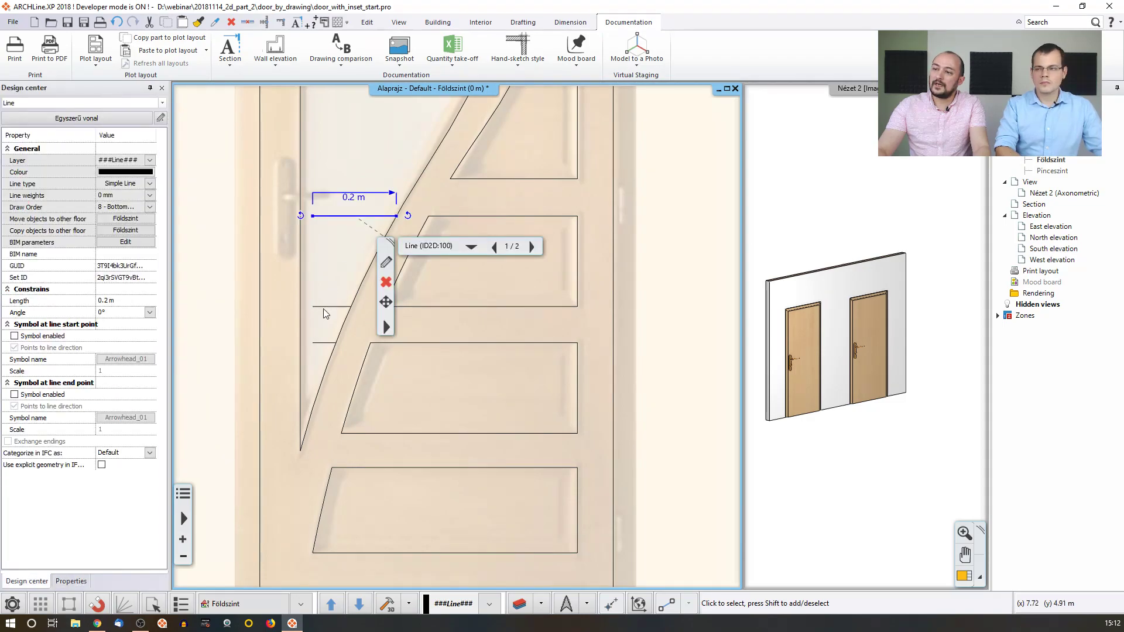
click(326, 307)
key(Escape)
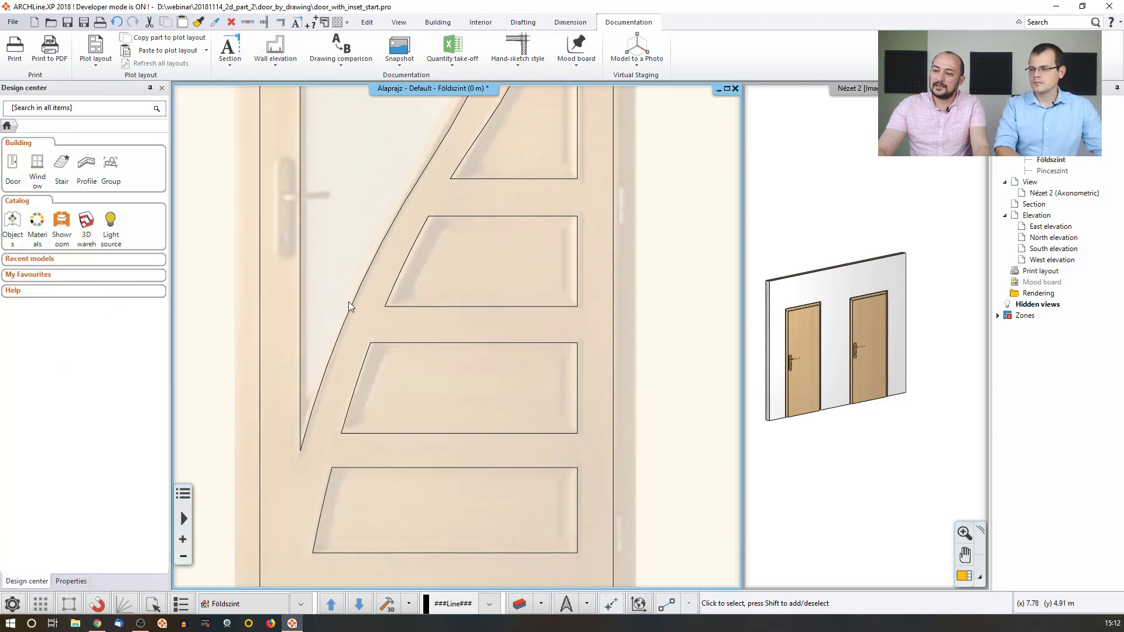
scroll(348, 302, down, 3)
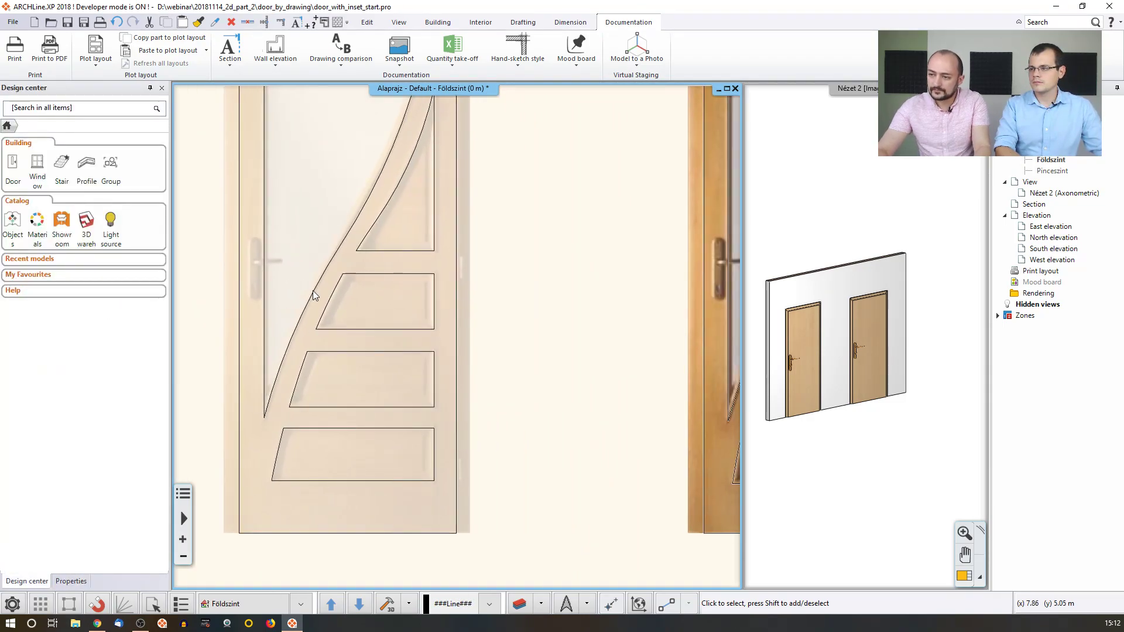
scroll(380, 260, down, 1)
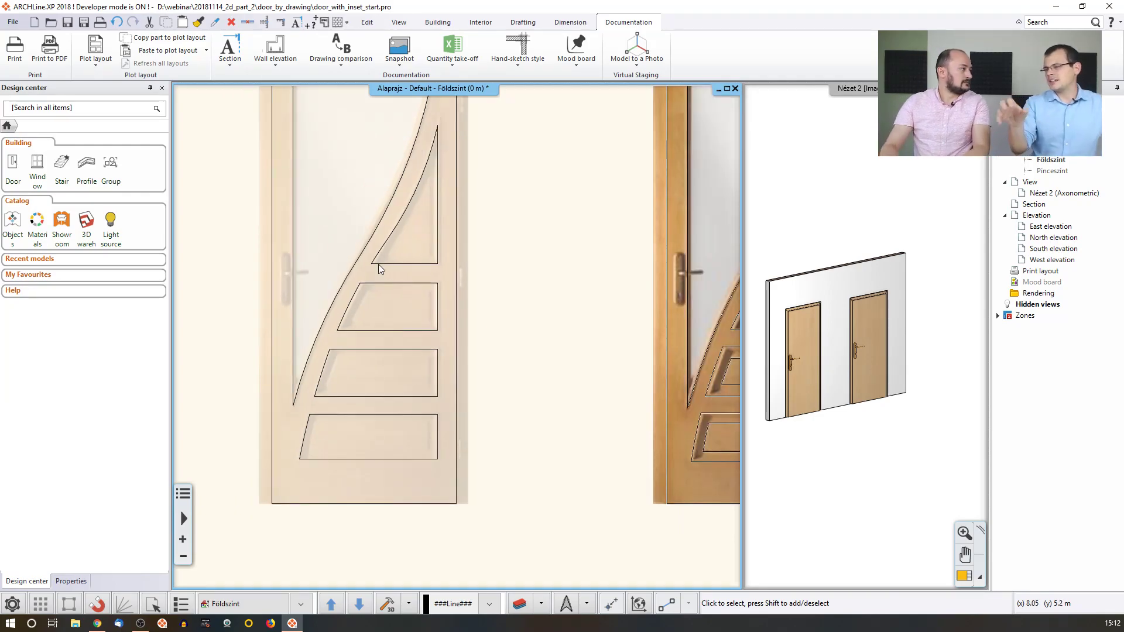
middle_drag(576, 342, 570, 342)
middle_drag(733, 357, 587, 346)
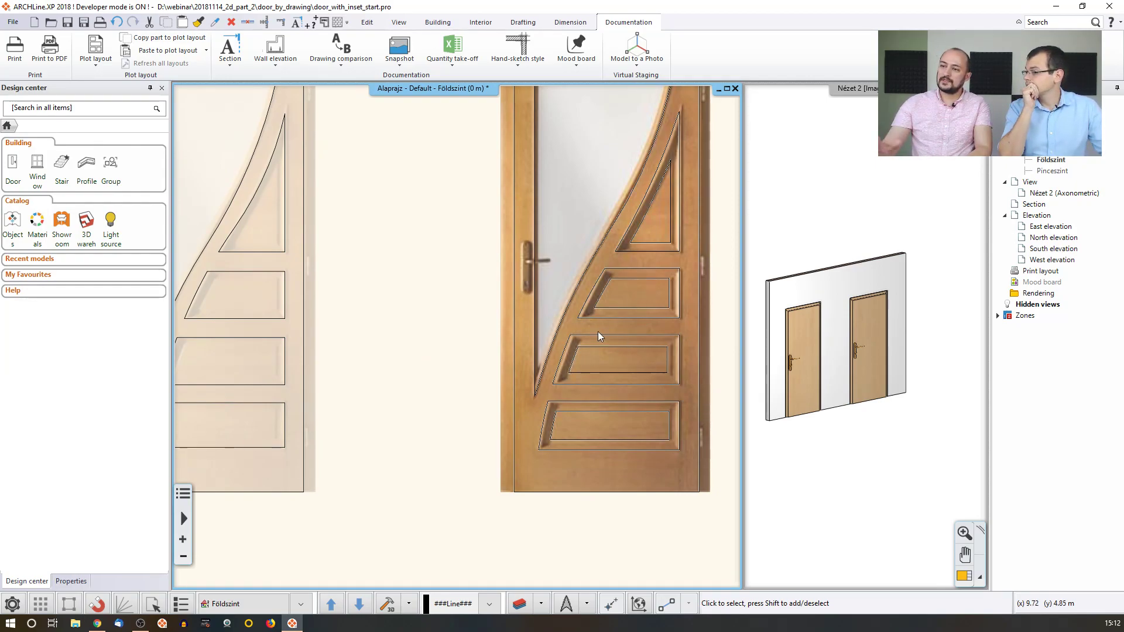
middle_drag(303, 296, 357, 297)
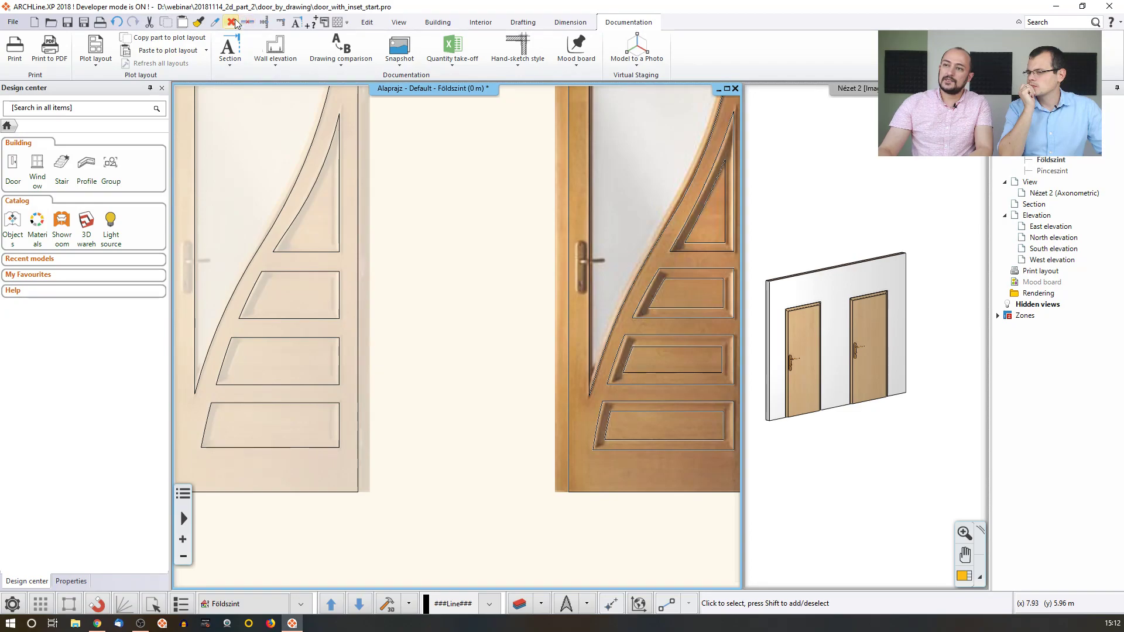
click(527, 22)
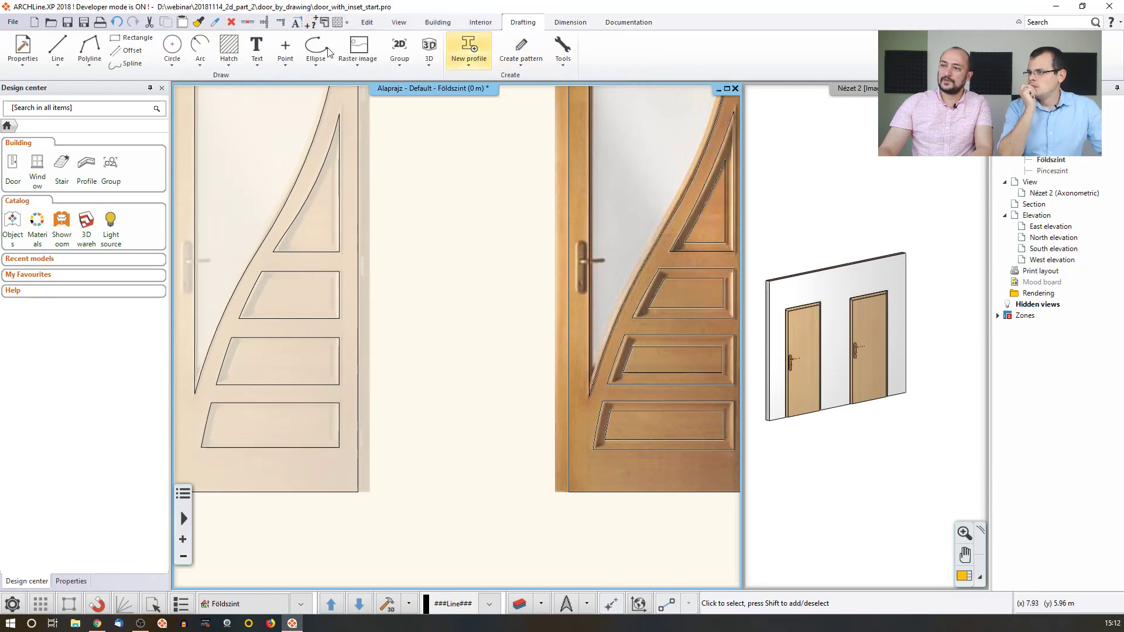
click(133, 51)
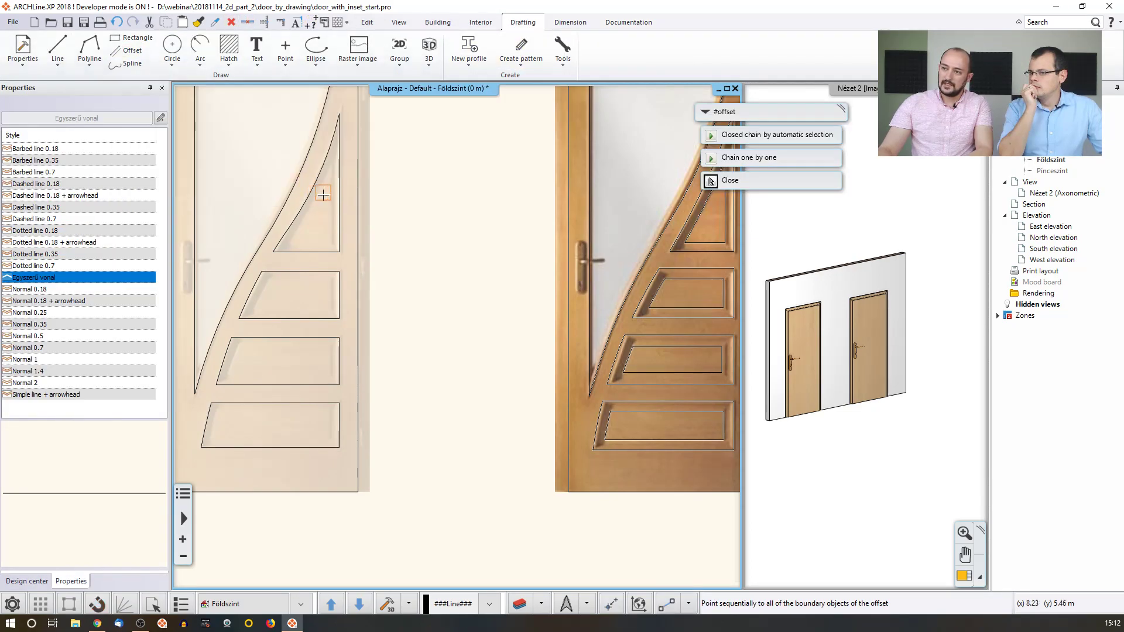
click(307, 252)
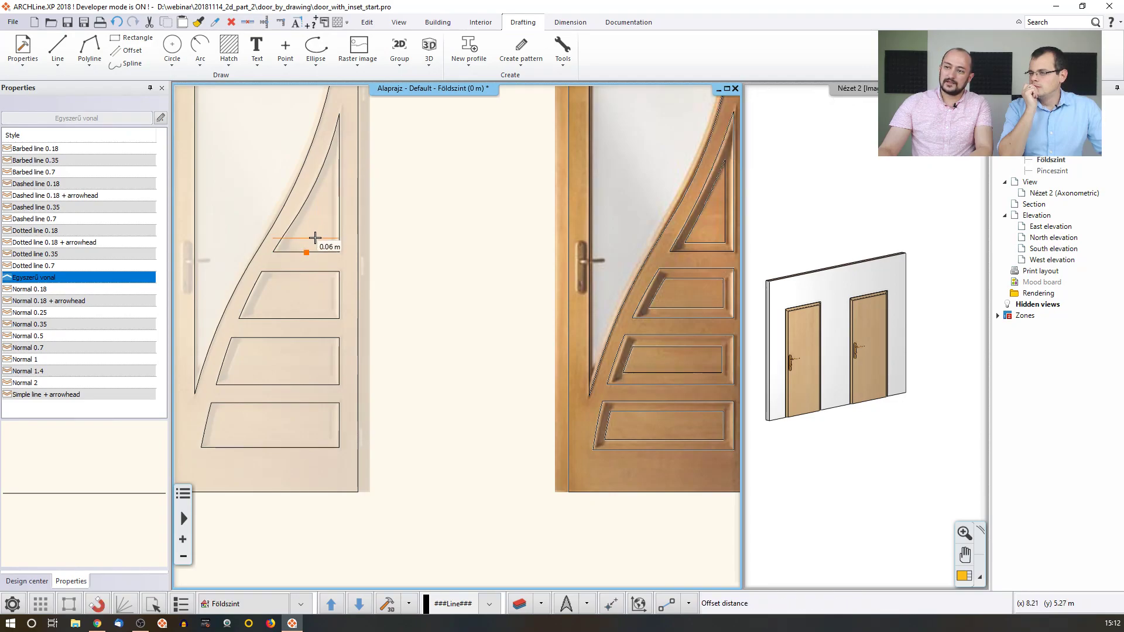
key(Escape)
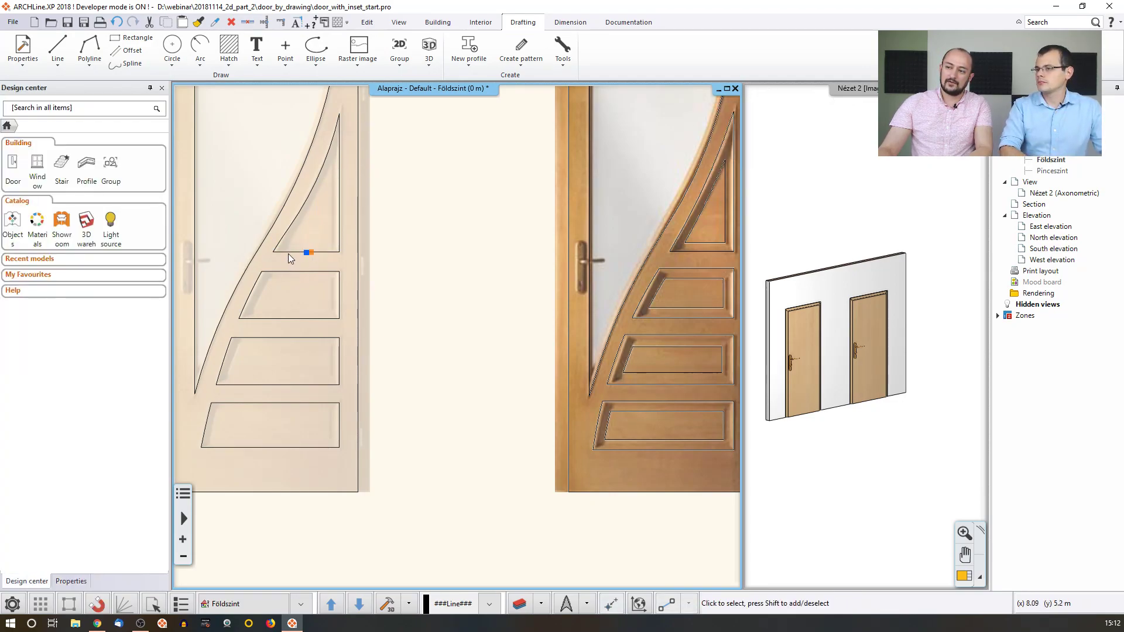
Turn the connected edges of the second panel from the top into one polyline, selecting them by chain end.
click(292, 317)
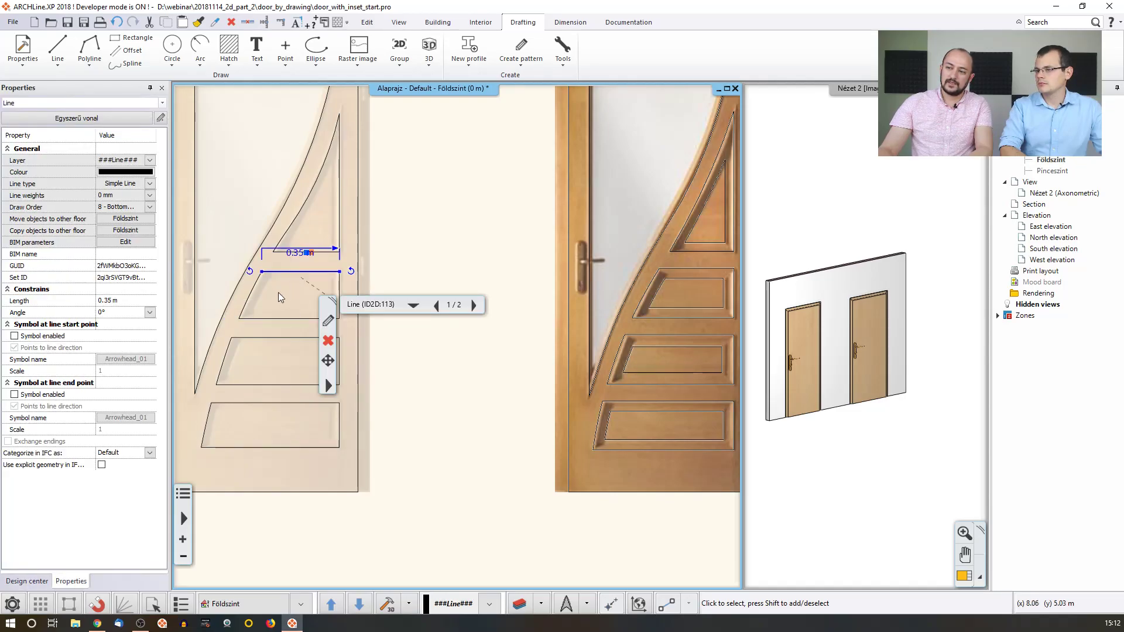
click(250, 297)
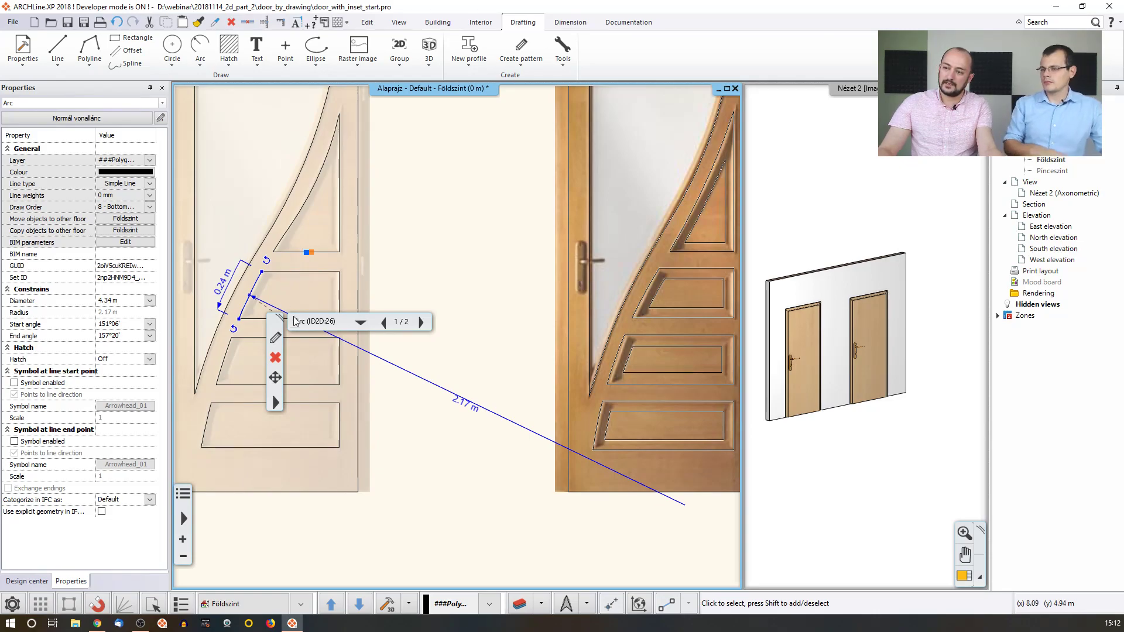
click(275, 403)
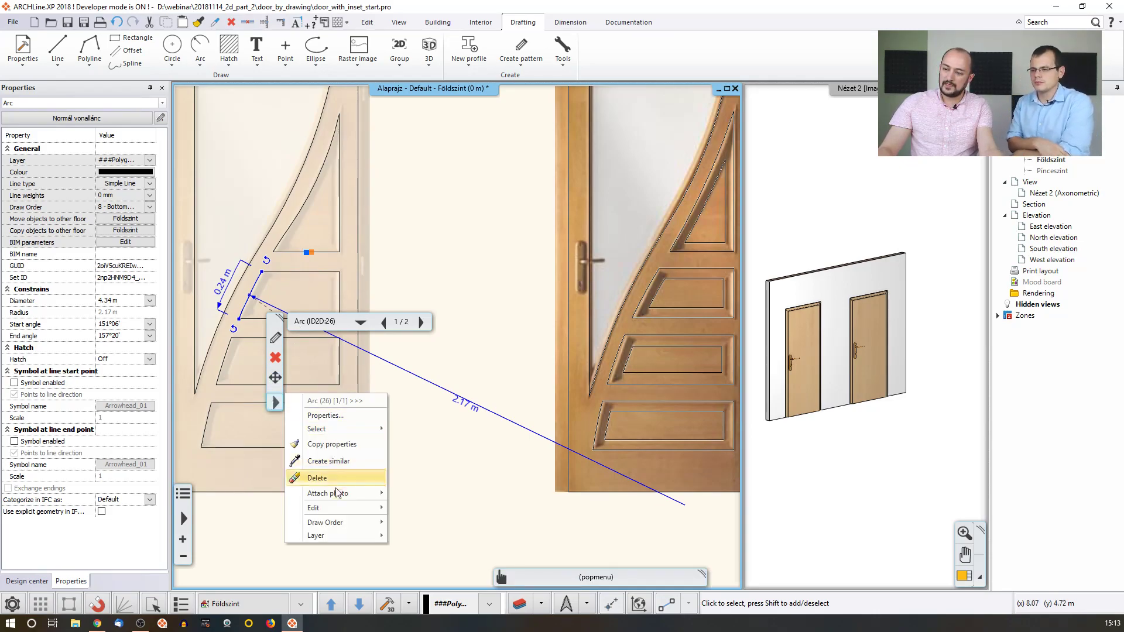
mouse_move(339, 508)
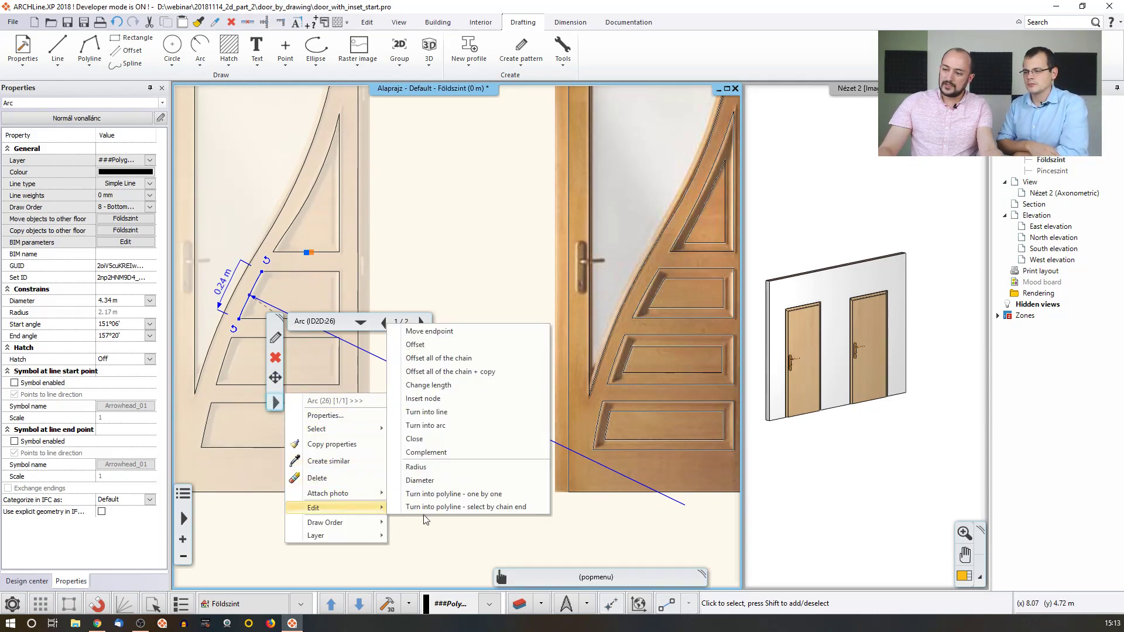
click(484, 509)
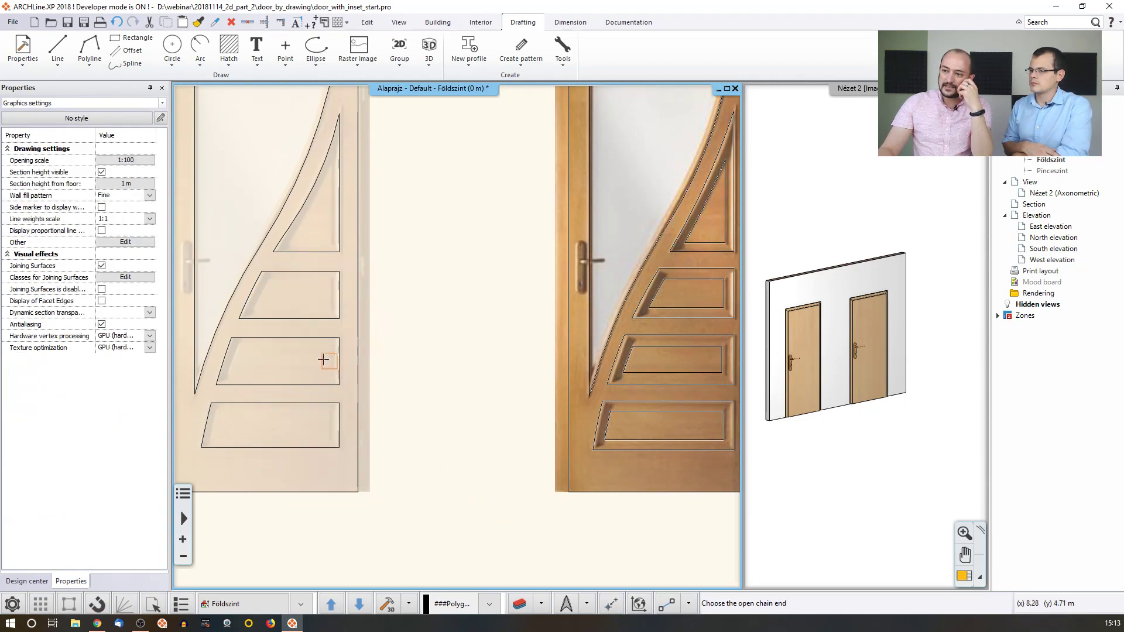
click(276, 275)
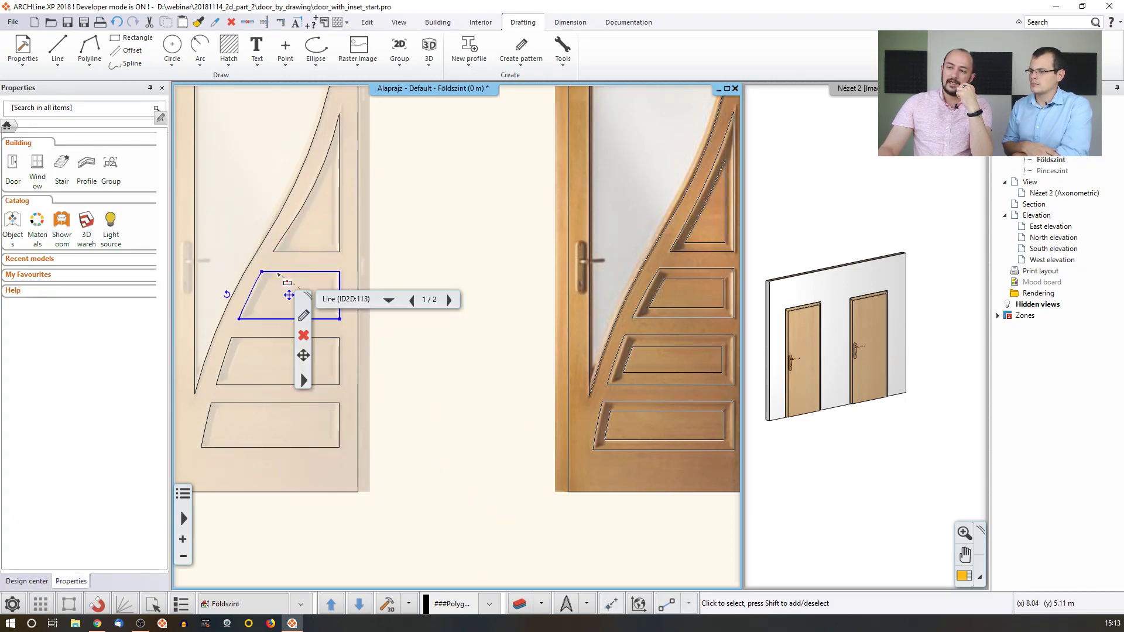
Turn the outlines of the remaining panels, starting with the triangular top one, into polylines by chain end.
middle_drag(310, 294, 269, 286)
click(273, 243)
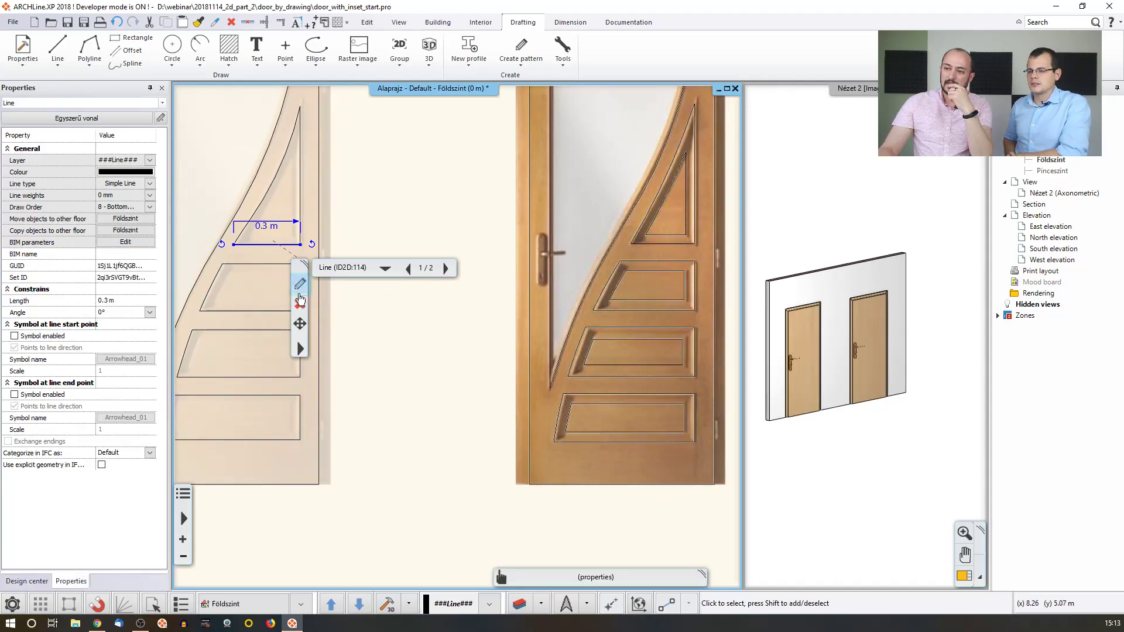
click(299, 349)
mouse_move(358, 454)
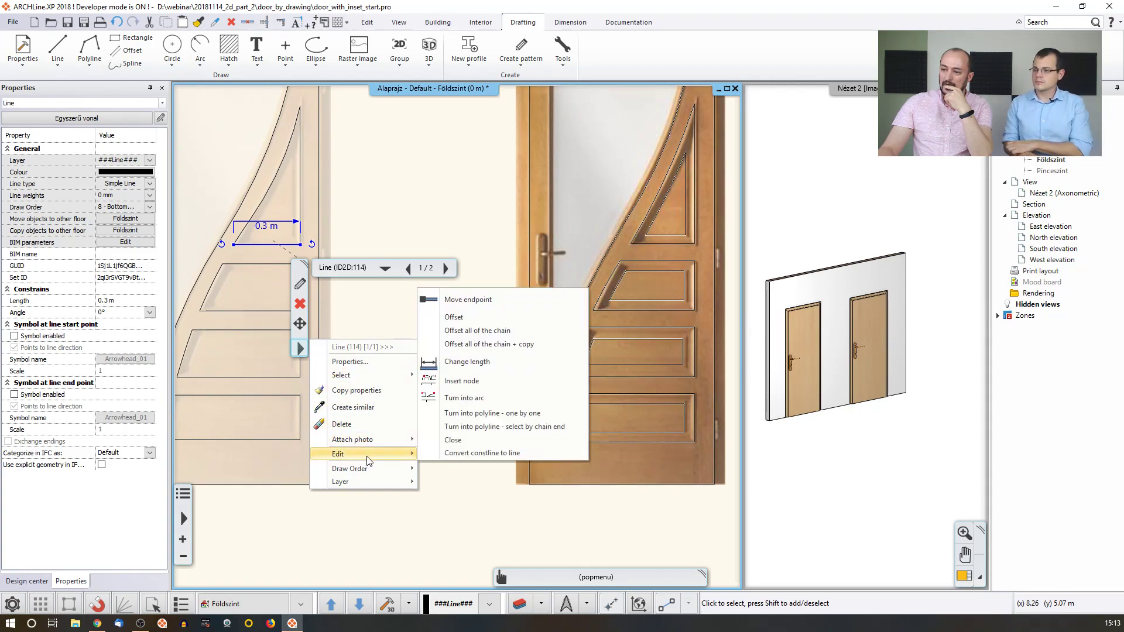
click(495, 427)
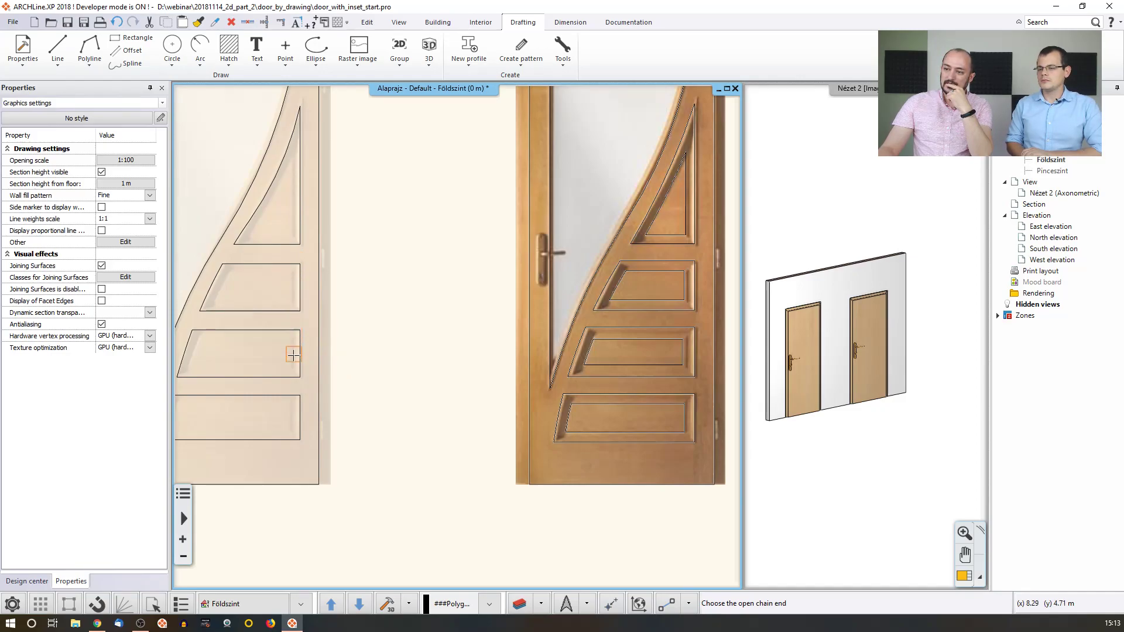
key(Escape)
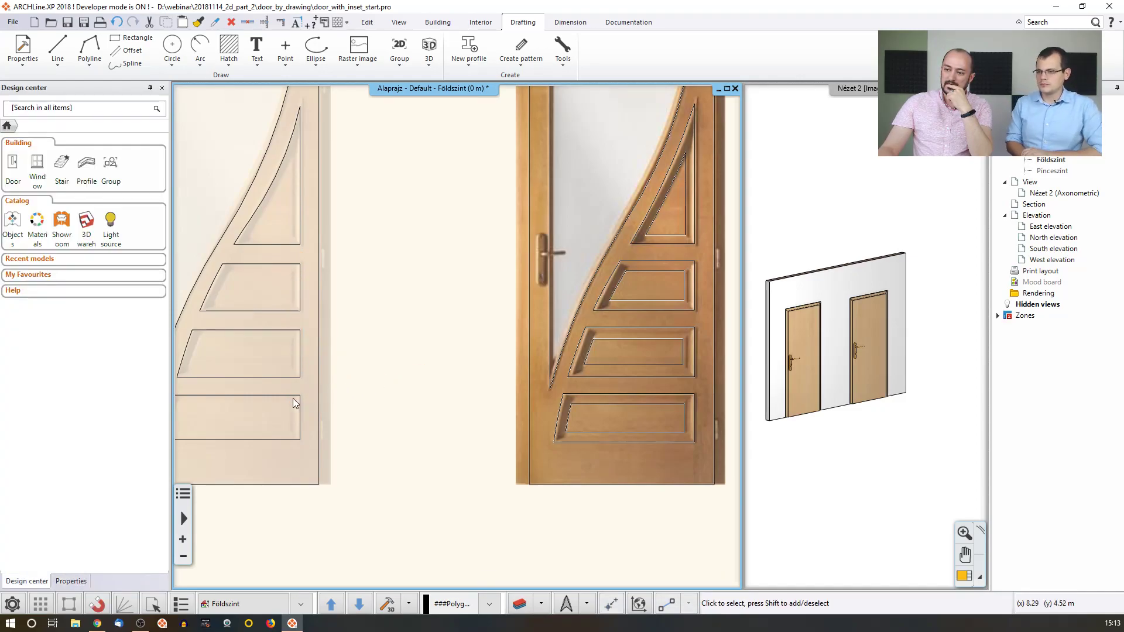
click(292, 397)
click(287, 377)
click(376, 297)
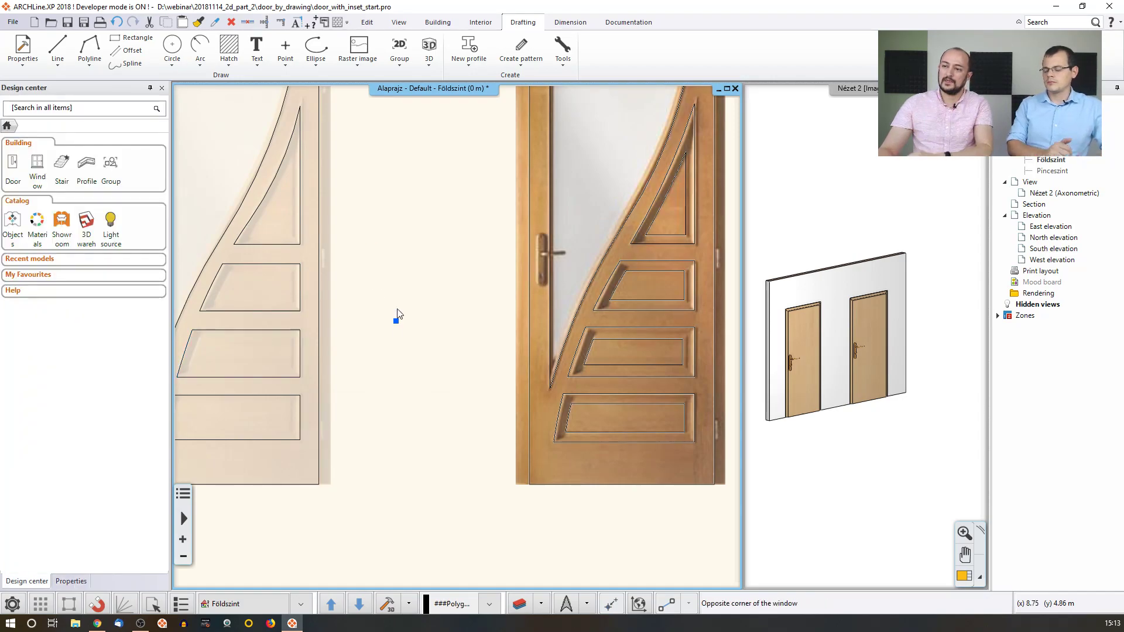
middle_drag(396, 318, 468, 319)
click(131, 50)
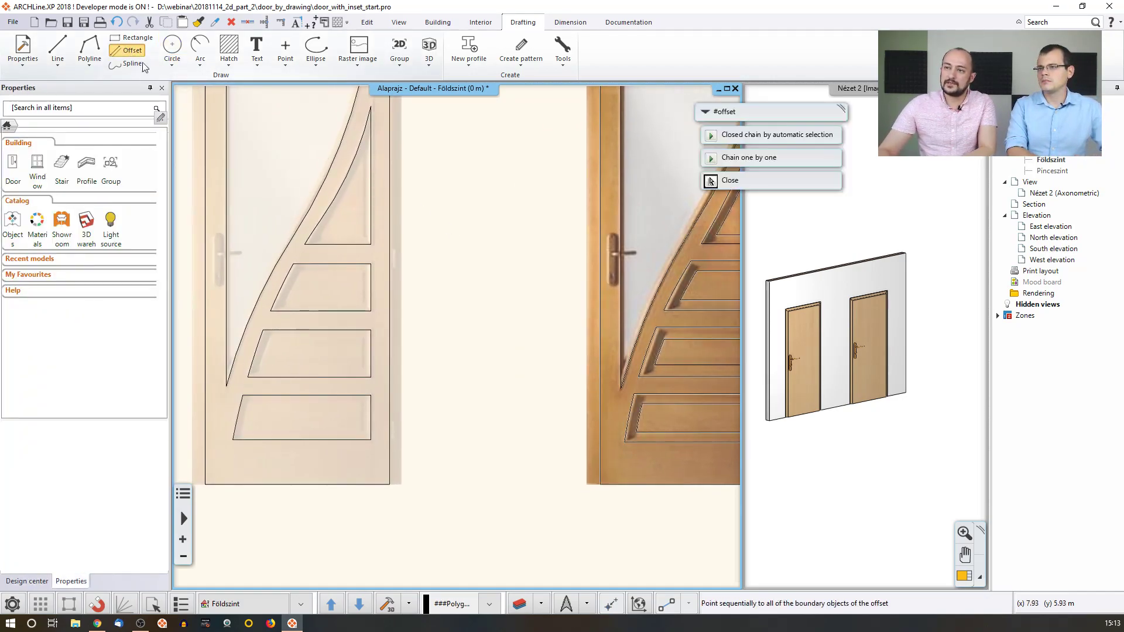
click(347, 243)
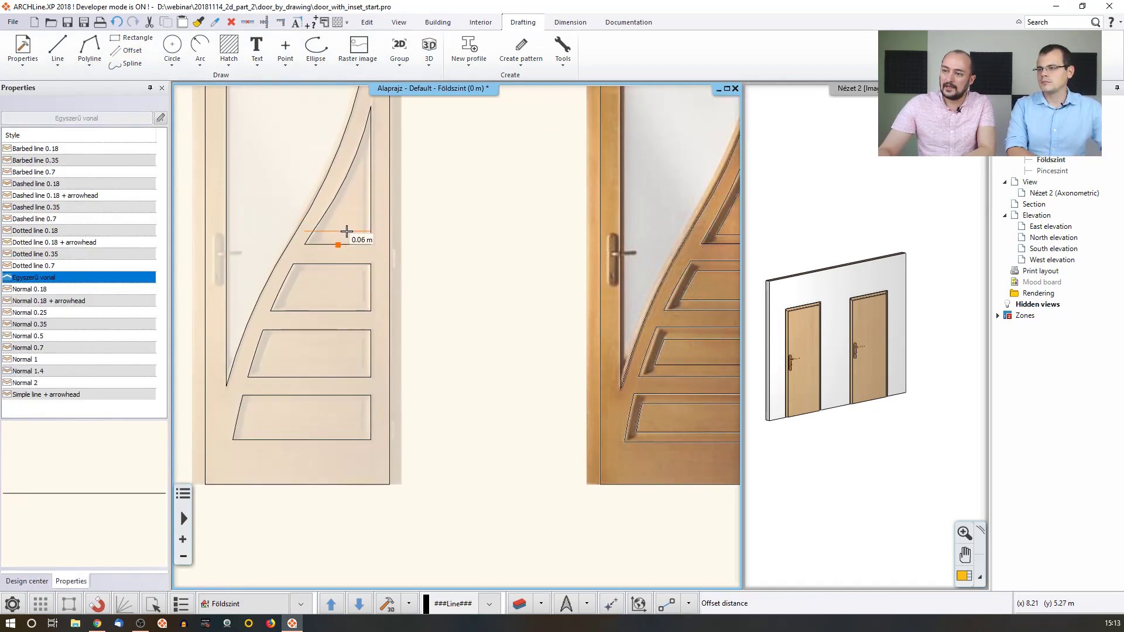
key(Escape)
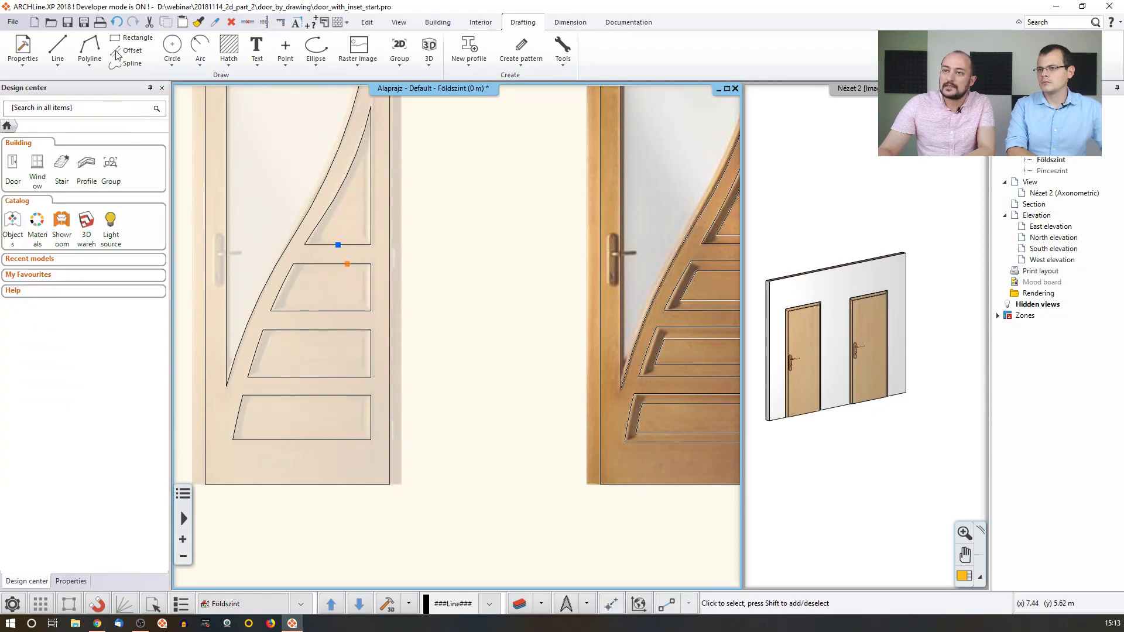
Try an inward Offset of about 0.06 m on the second panel's upper edge and delete the resulting line.
click(131, 50)
click(341, 265)
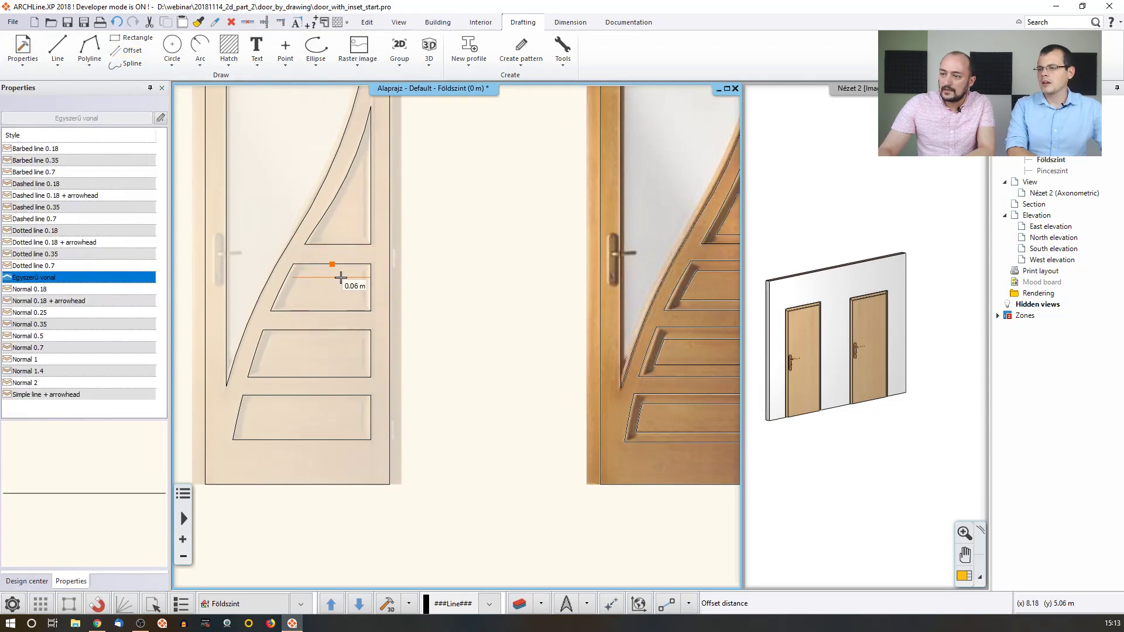
click(340, 284)
key(Escape)
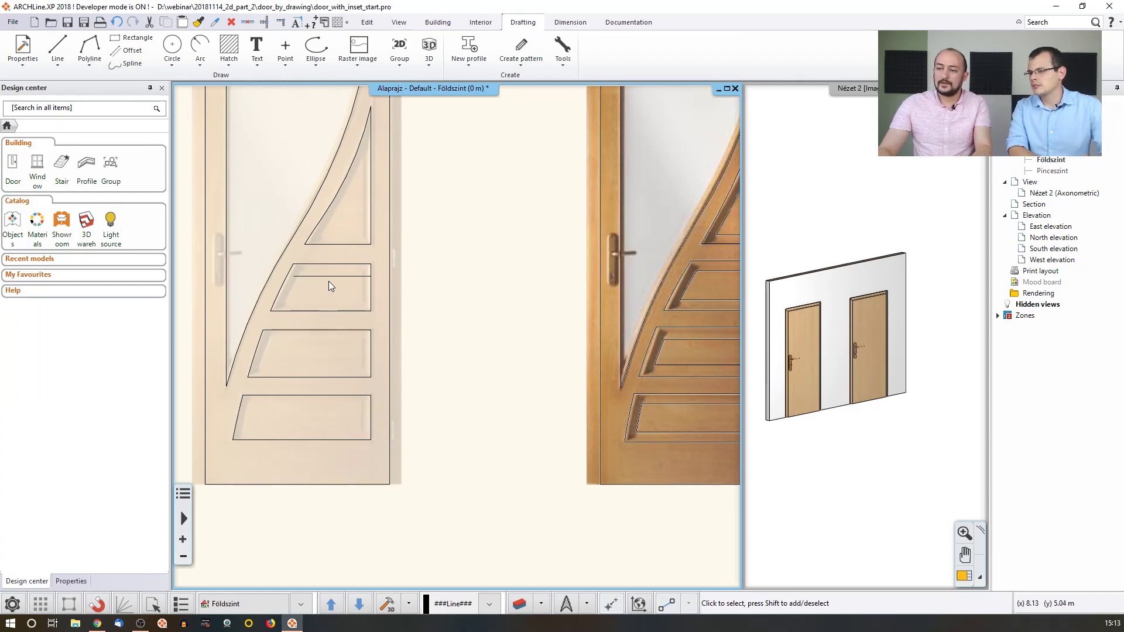
key(Delete)
click(327, 279)
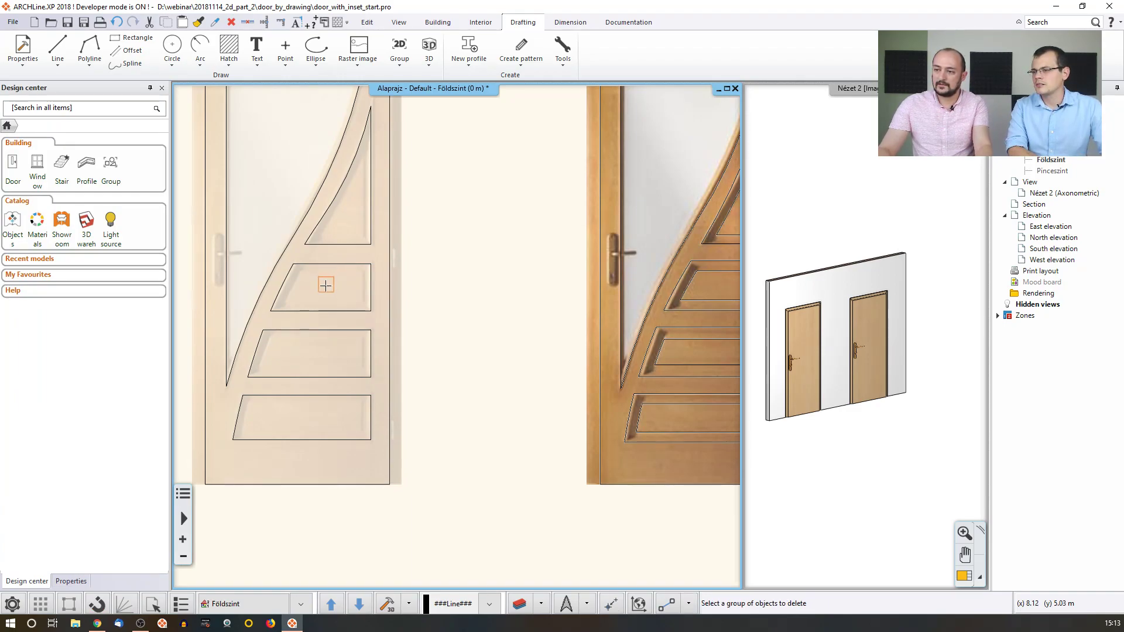
key(Escape)
click(128, 52)
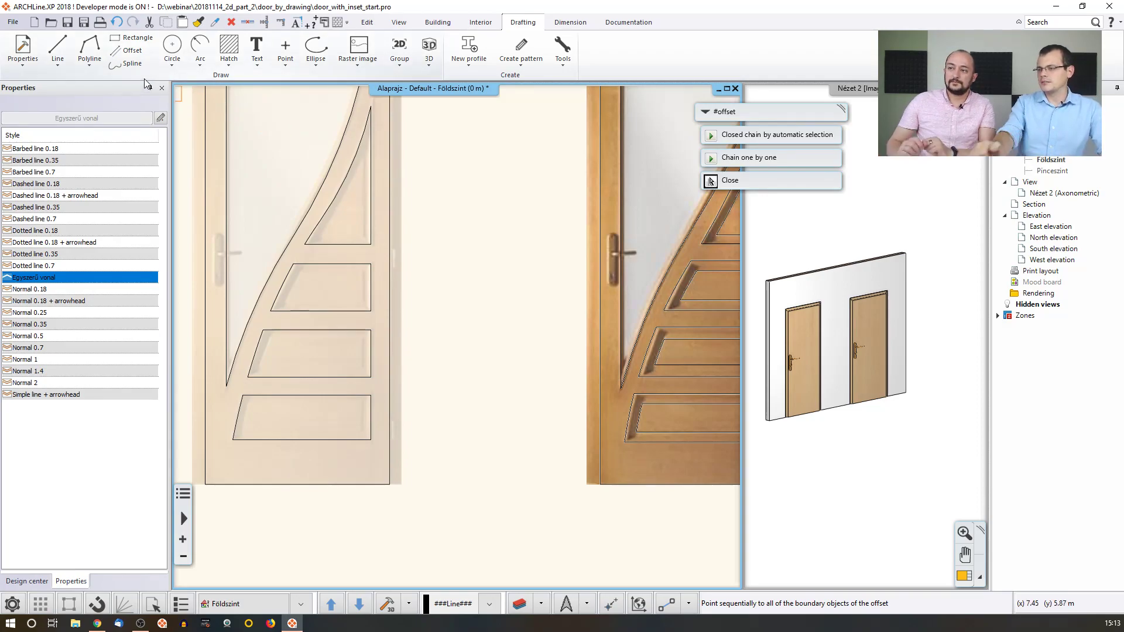
key(Escape)
Try to offset all edges of the third panel's outline inwards by 0.05 m, and undo the offset.
click(367, 337)
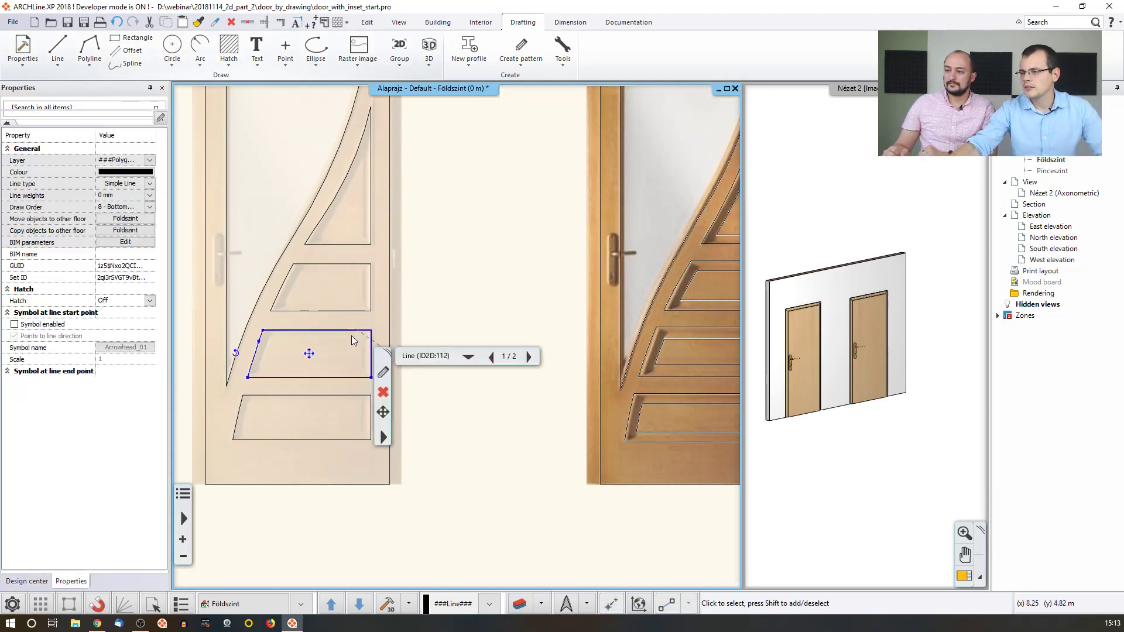
mouse_move(366, 349)
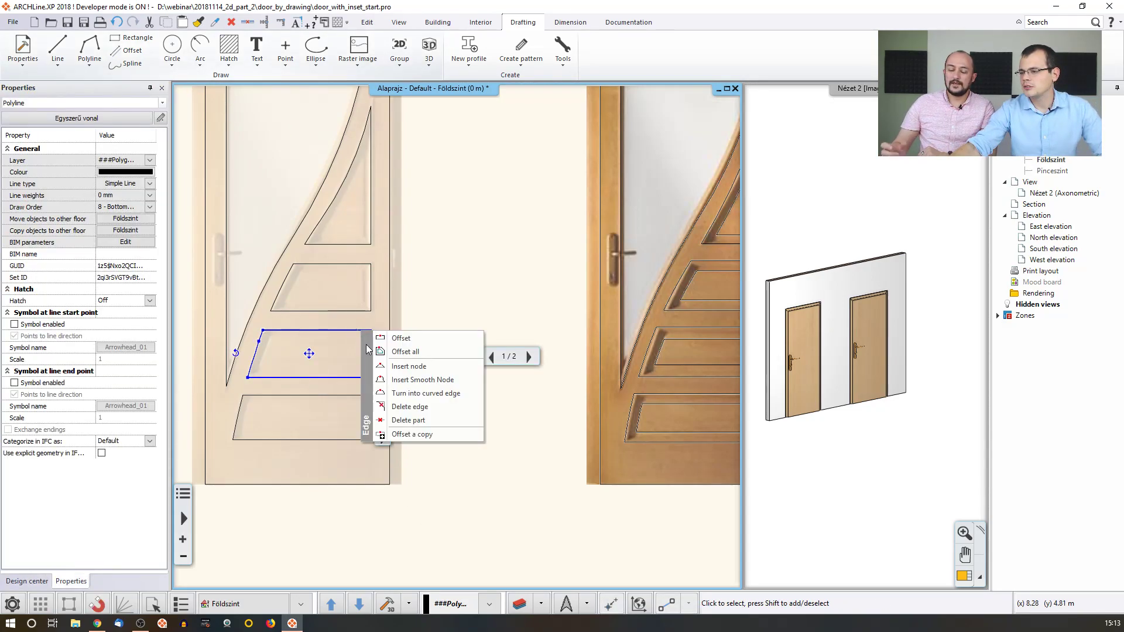
click(417, 353)
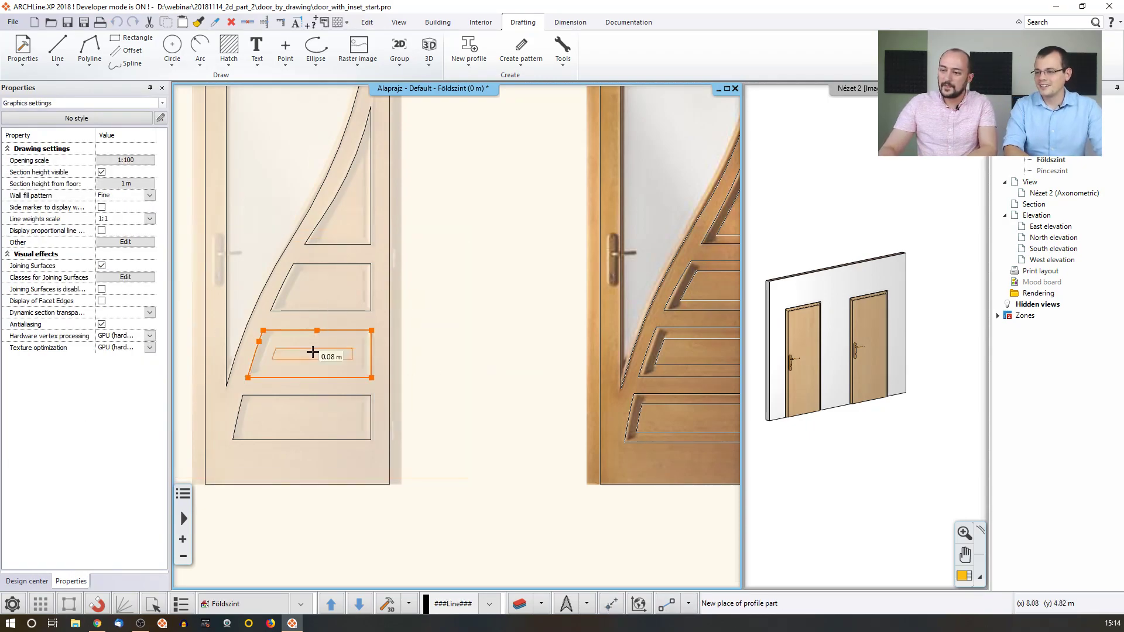
scroll(339, 345, up, 1)
click(351, 352)
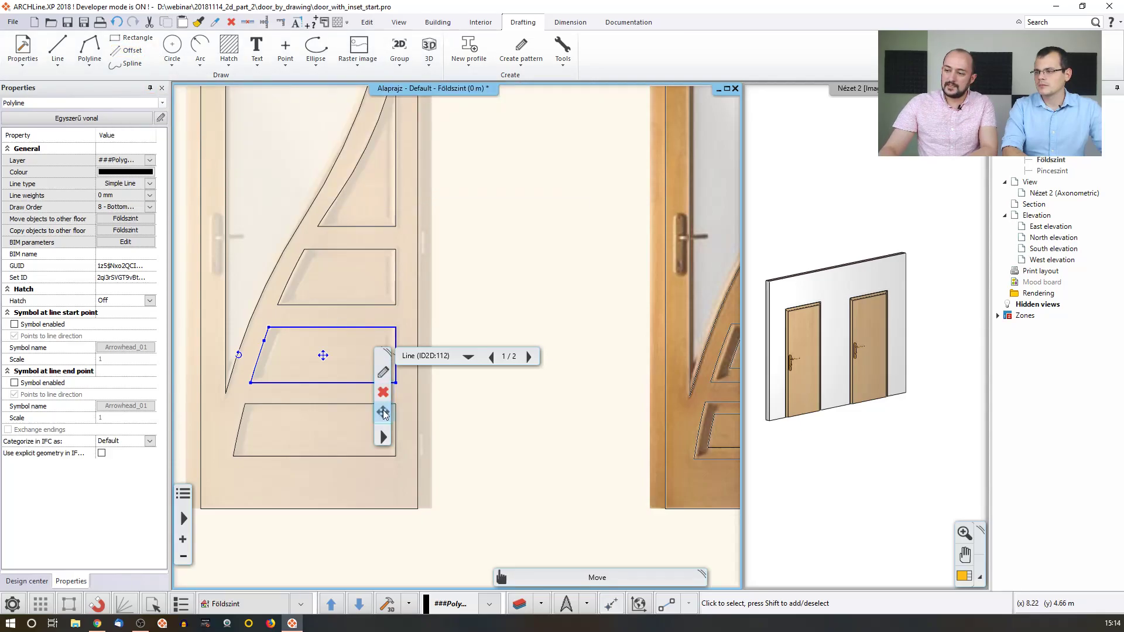
mouse_move(366, 329)
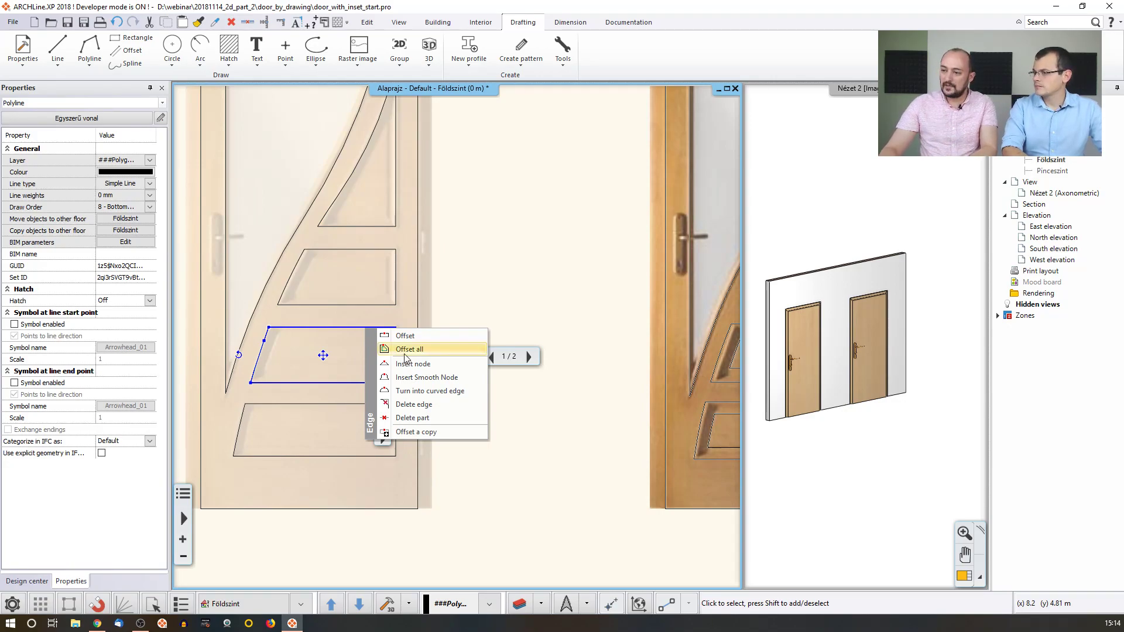
click(386, 349)
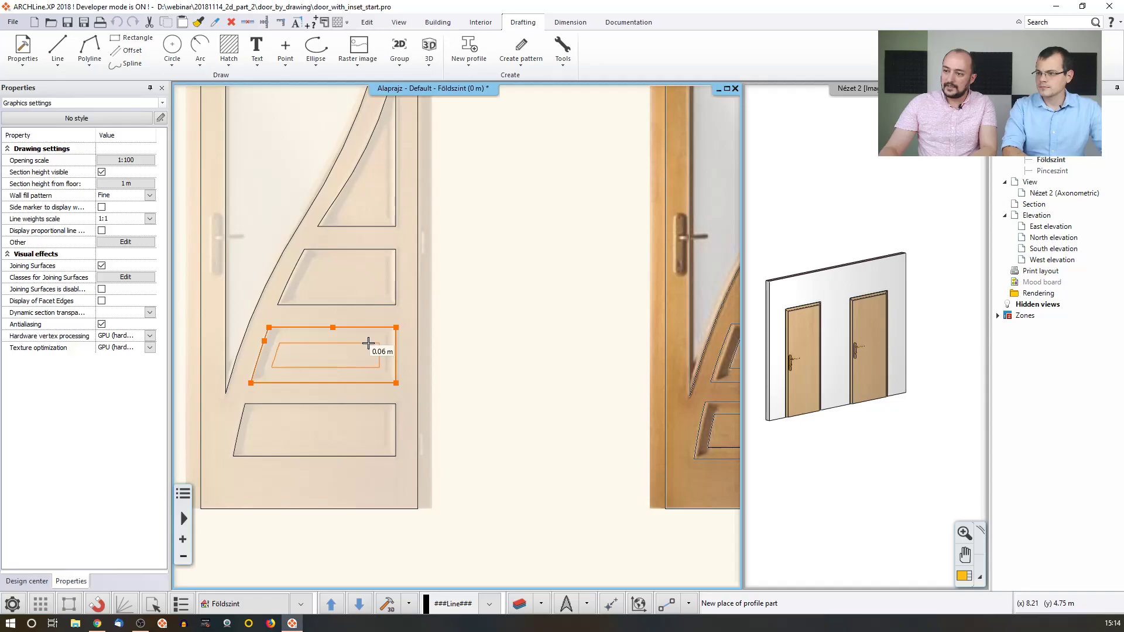
scroll(375, 344, up, 1)
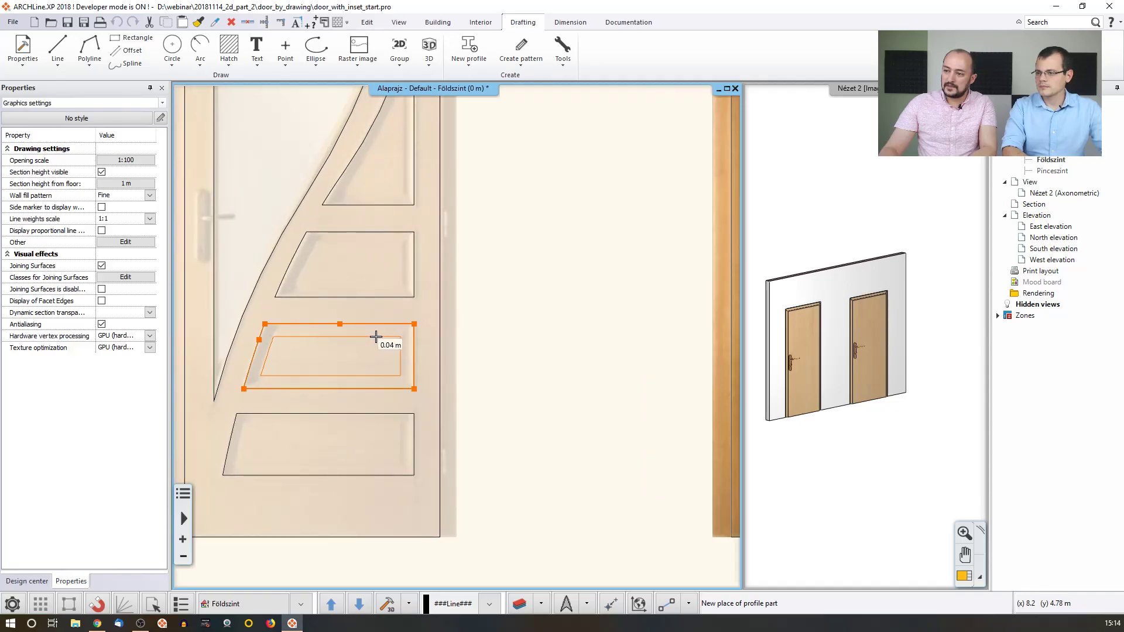
text(0,05)
key(Return)
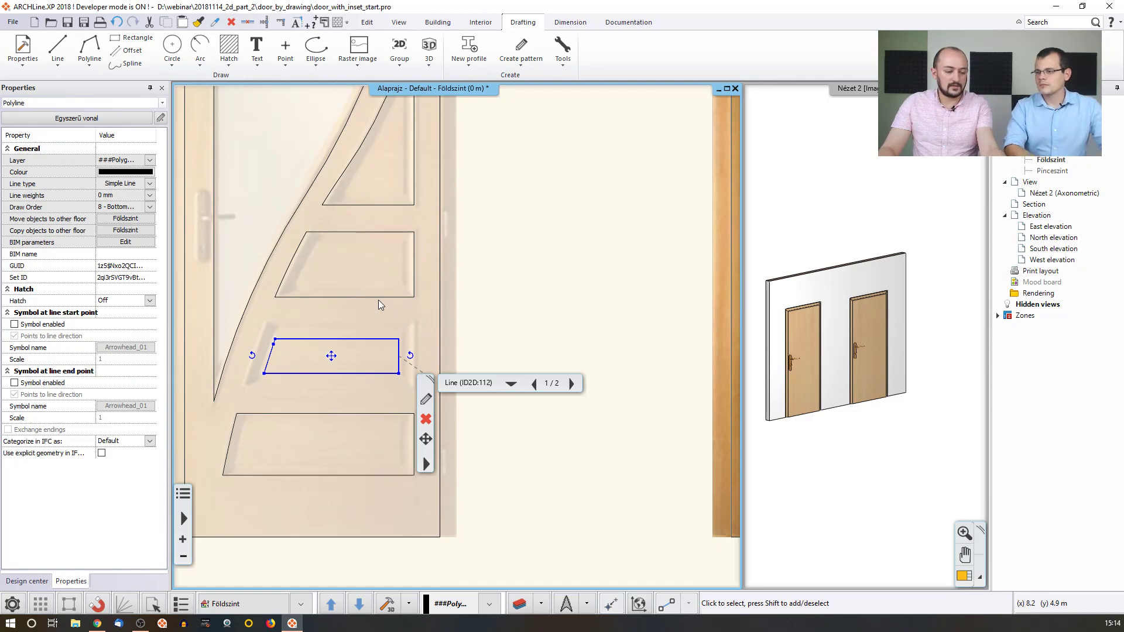
key(ctrl+z)
Offset a copy of the third panel's outline inwards by 0.05 m.
click(390, 324)
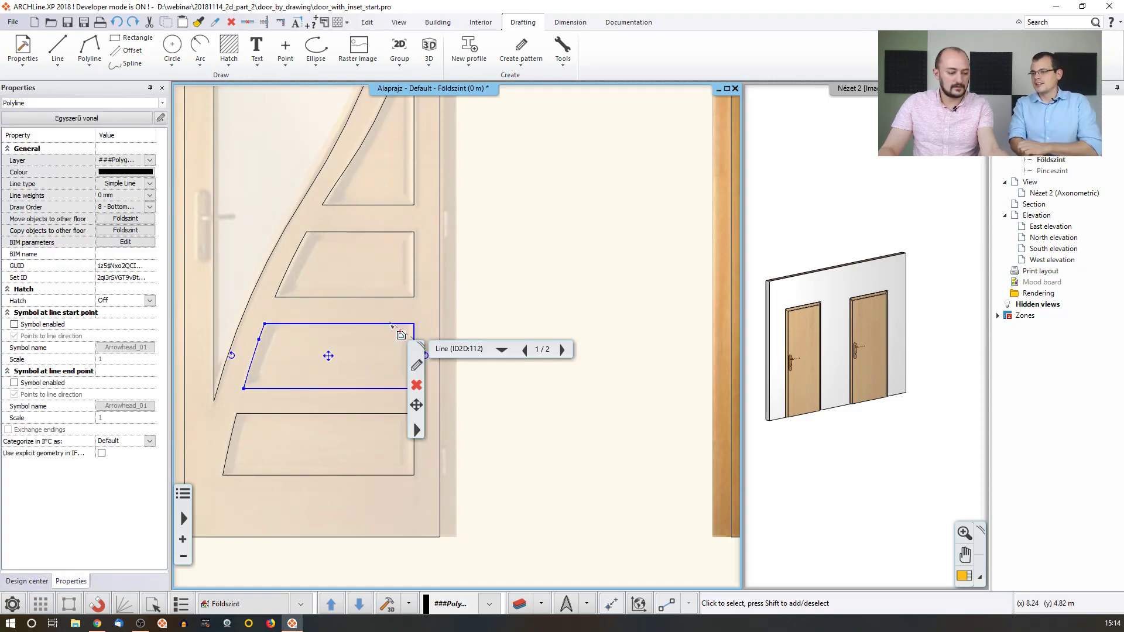
click(395, 326)
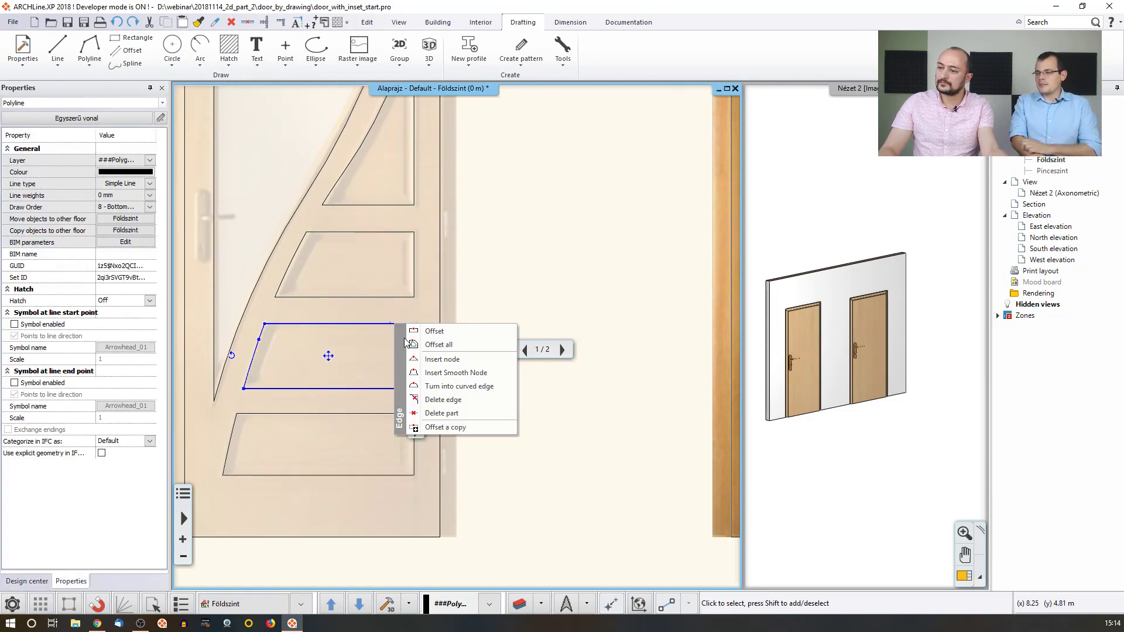
click(445, 428)
text(0.05)
key(Return)
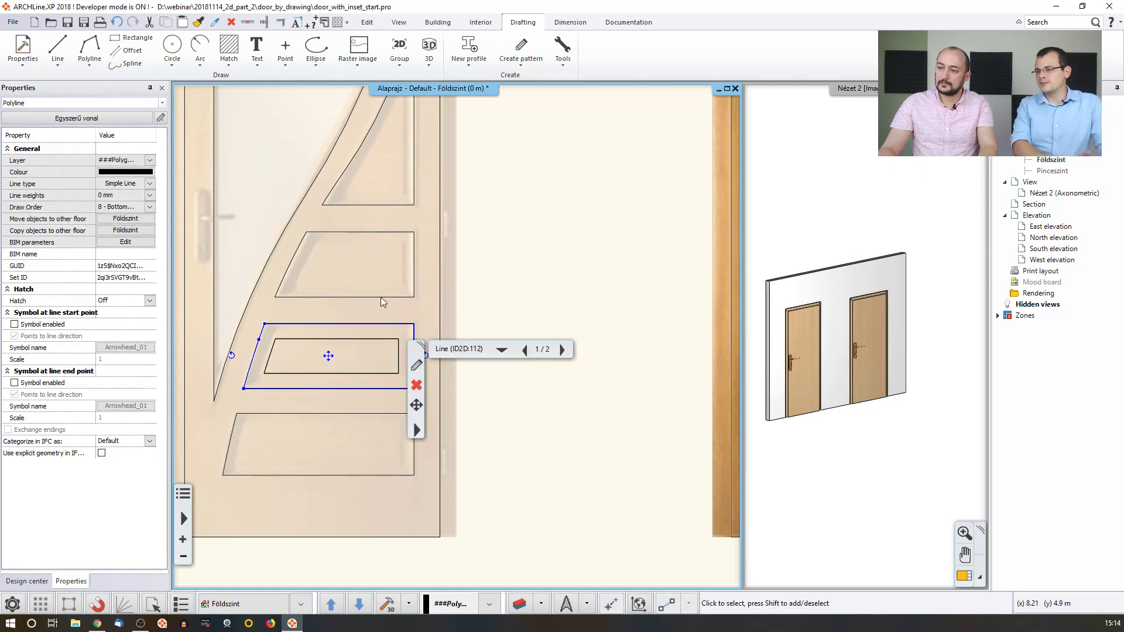
Offset inner copies of the second panel's outline and the triangular top panel's outline, each inwards by about 0.04 m.
click(381, 297)
click(391, 300)
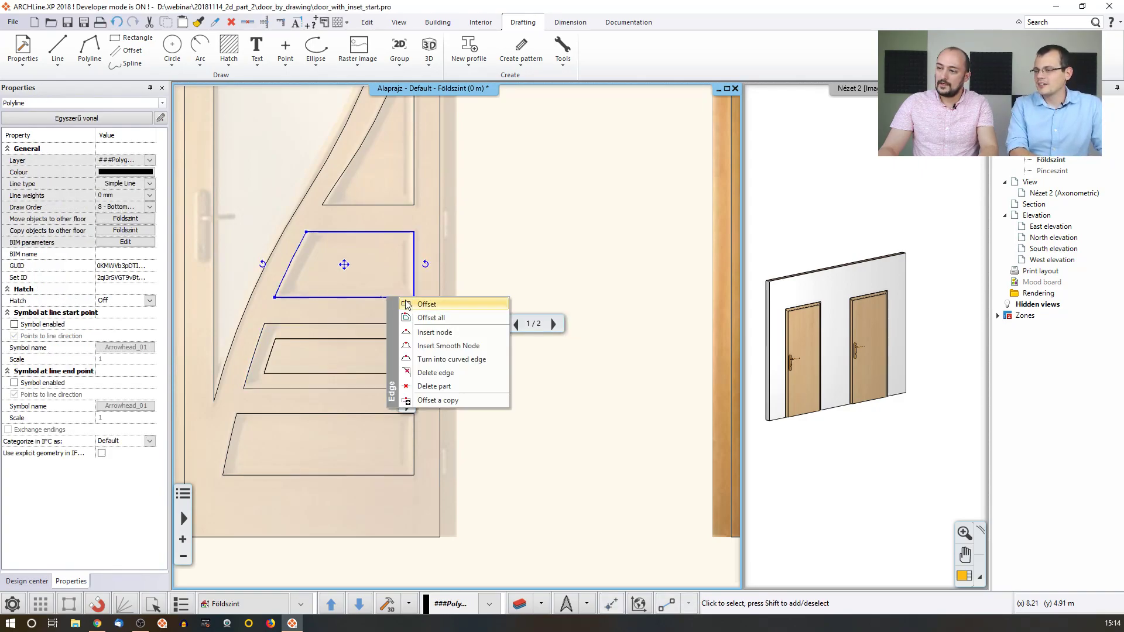
click(436, 401)
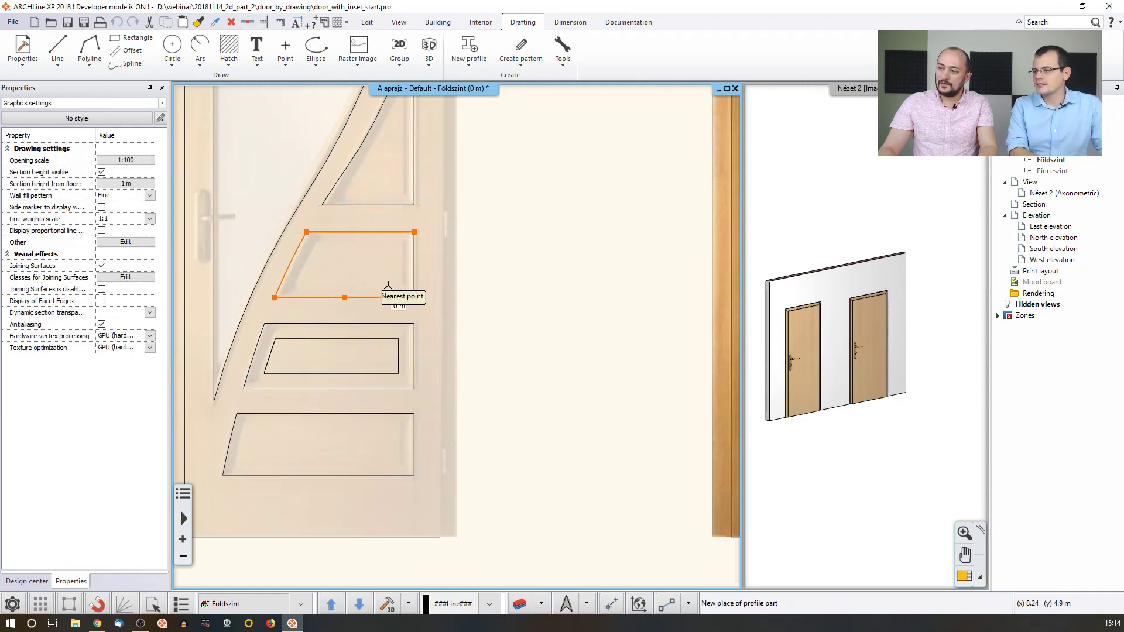
click(397, 283)
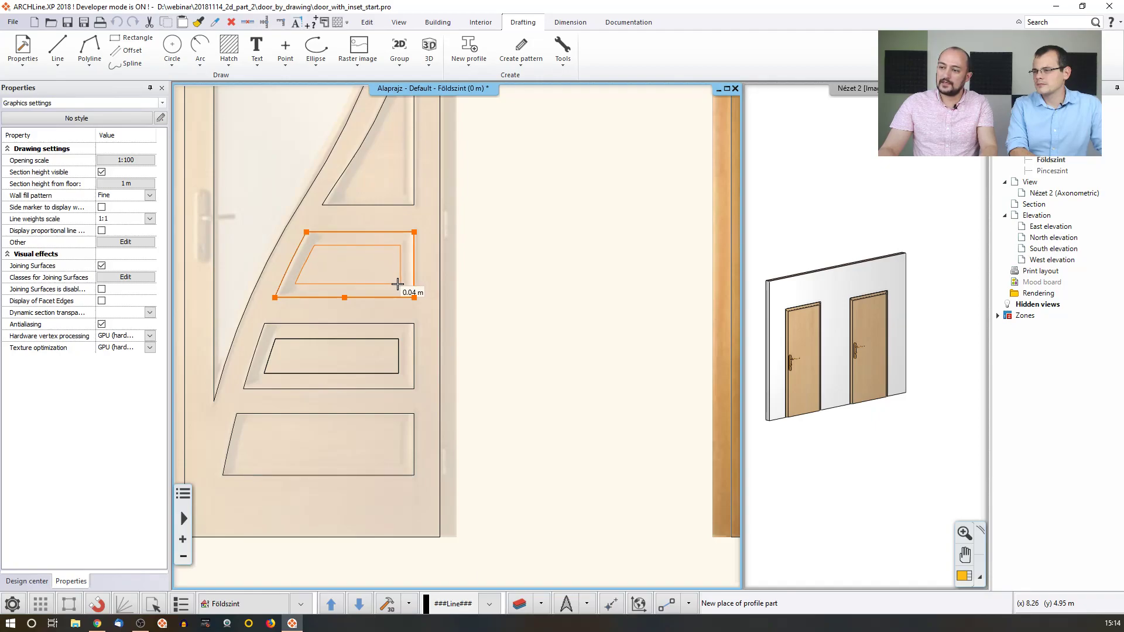
click(397, 205)
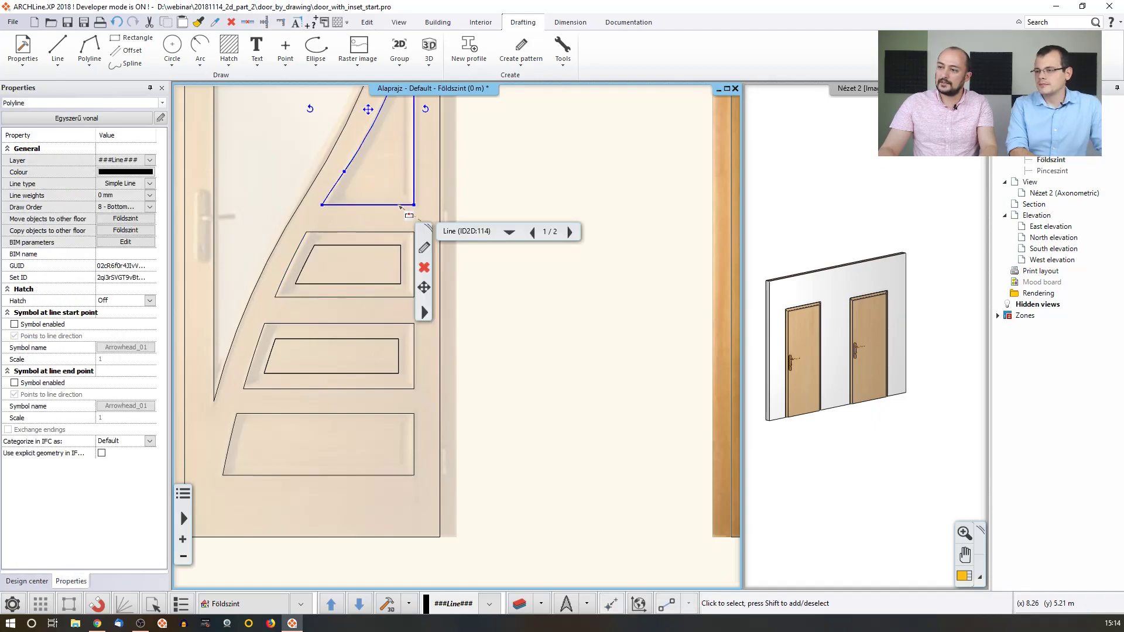
click(404, 301)
click(441, 309)
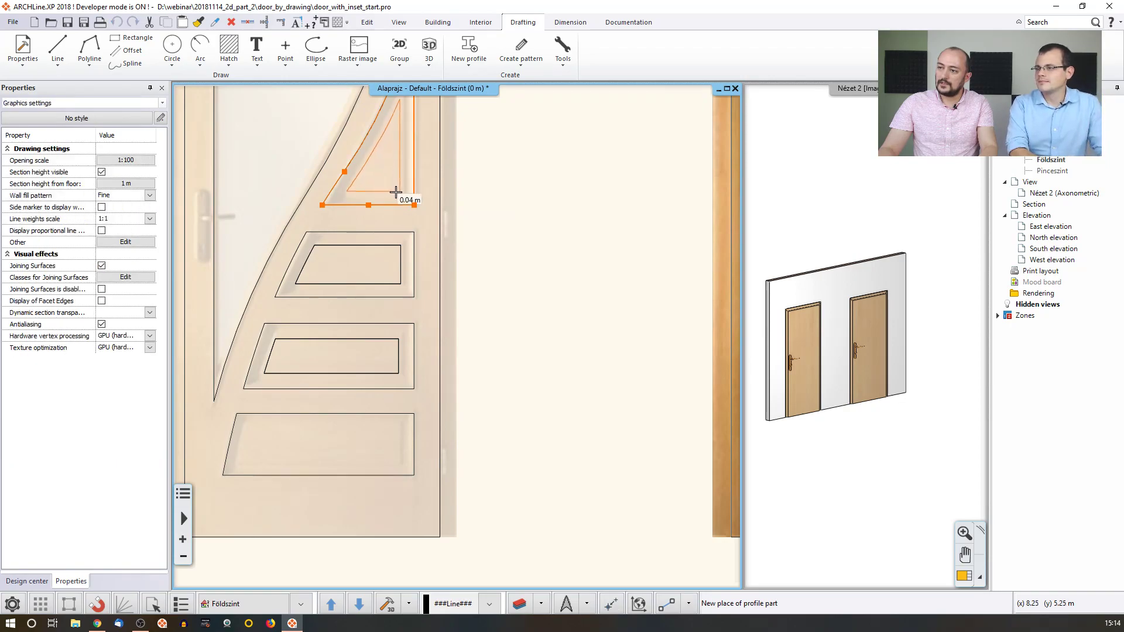
click(402, 196)
Offset a copy of the bottom panel's outline inwards by about 0.04 m and clear the selection.
scroll(367, 323, down, 2)
click(366, 338)
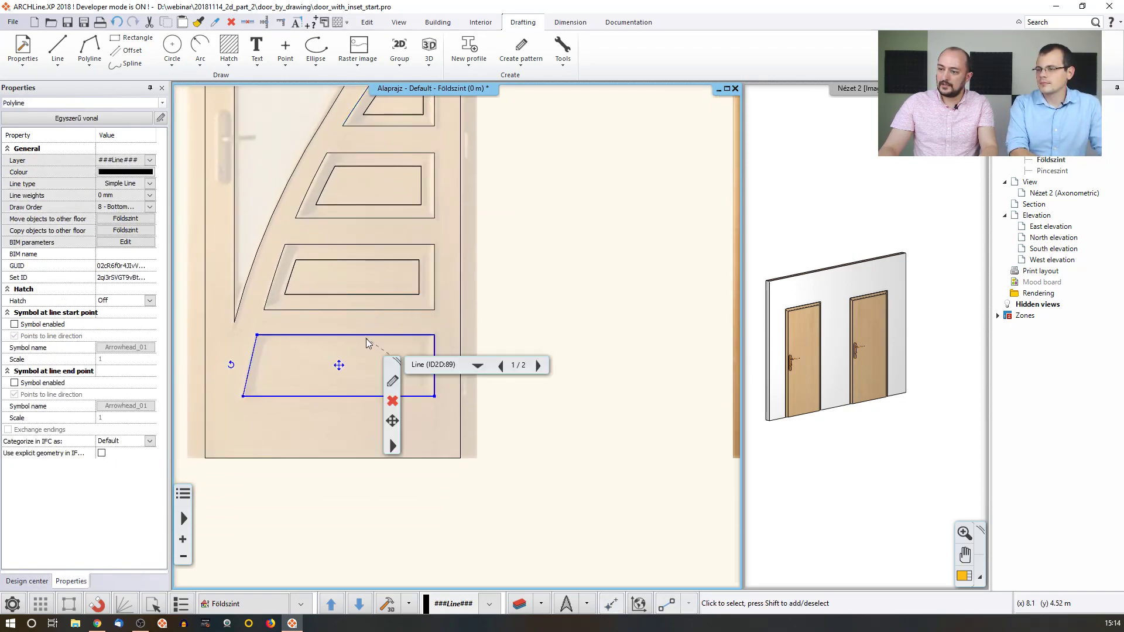
click(372, 336)
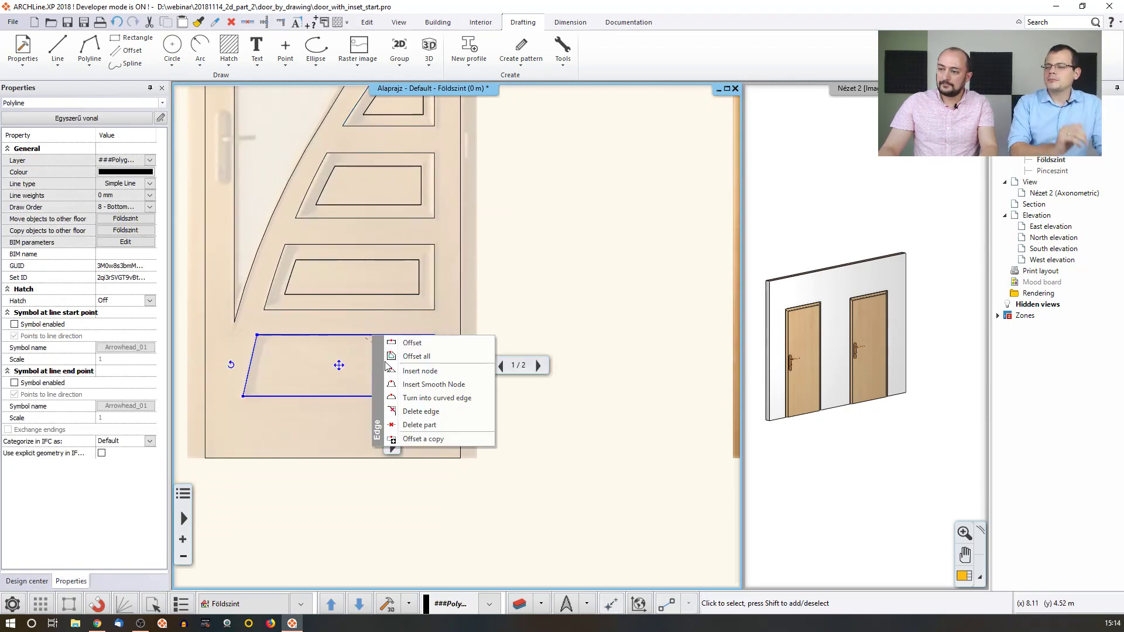
click(422, 439)
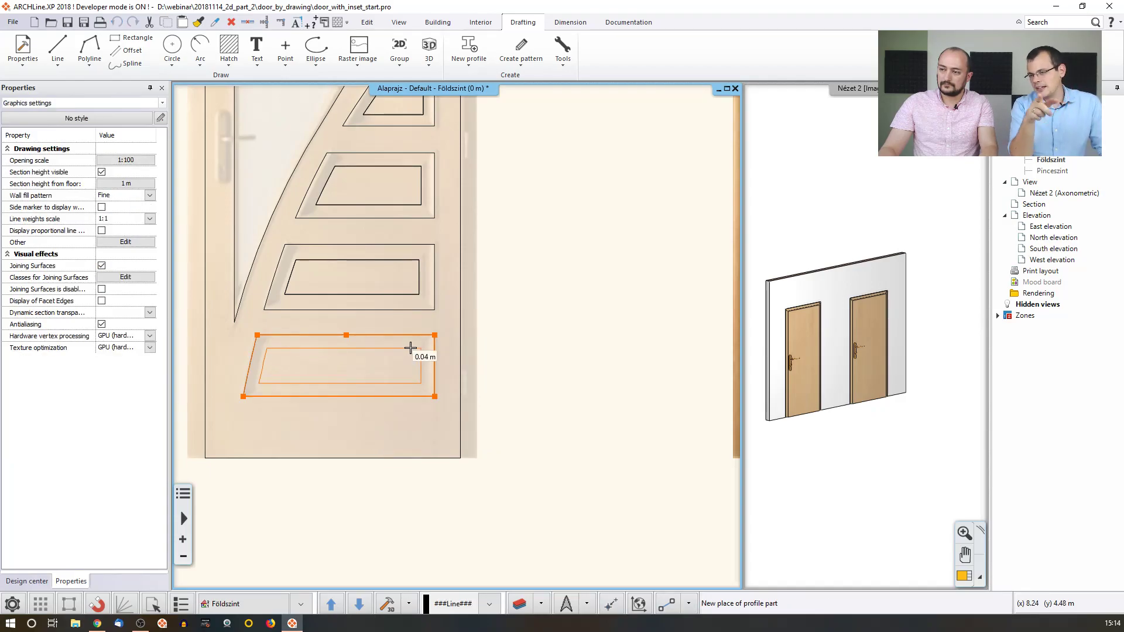
click(412, 348)
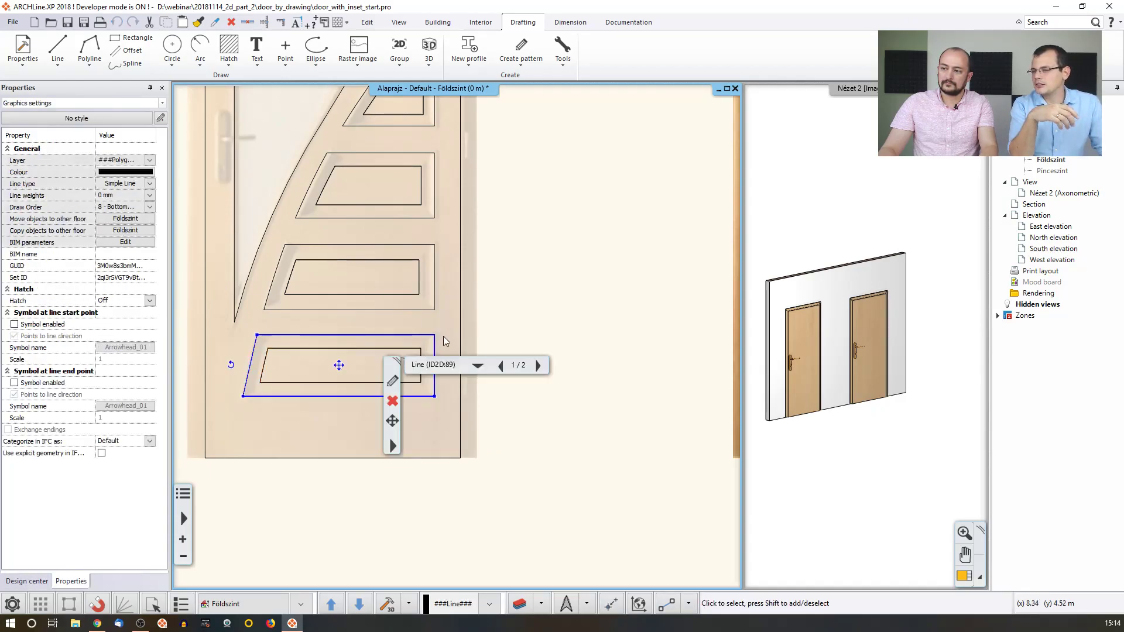
click(535, 278)
scroll(563, 294, down, 2)
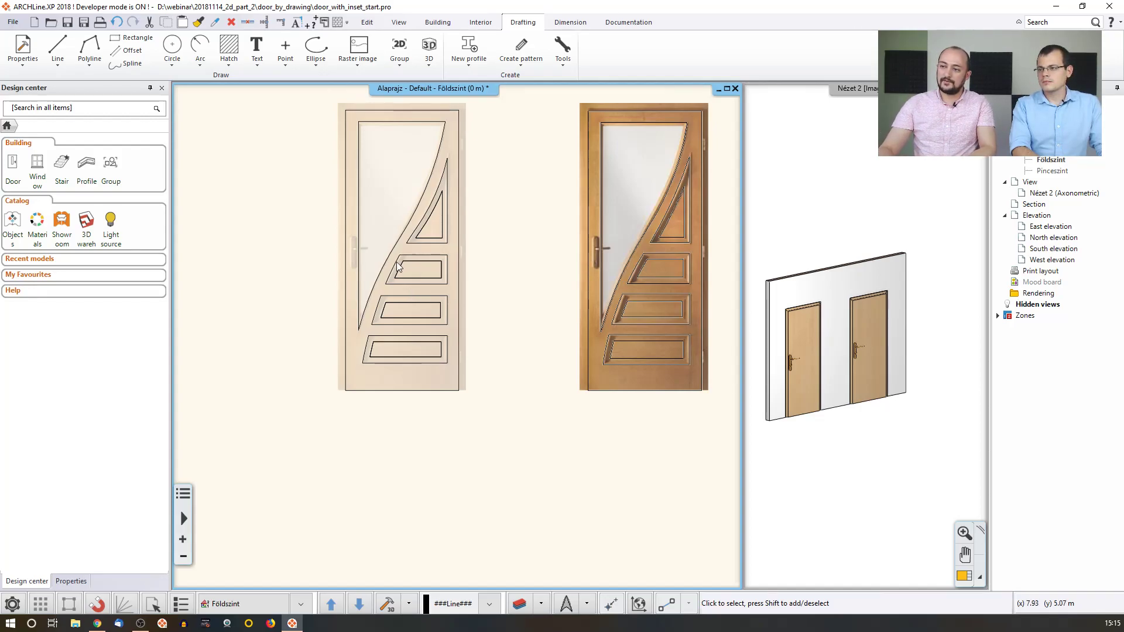
click(449, 261)
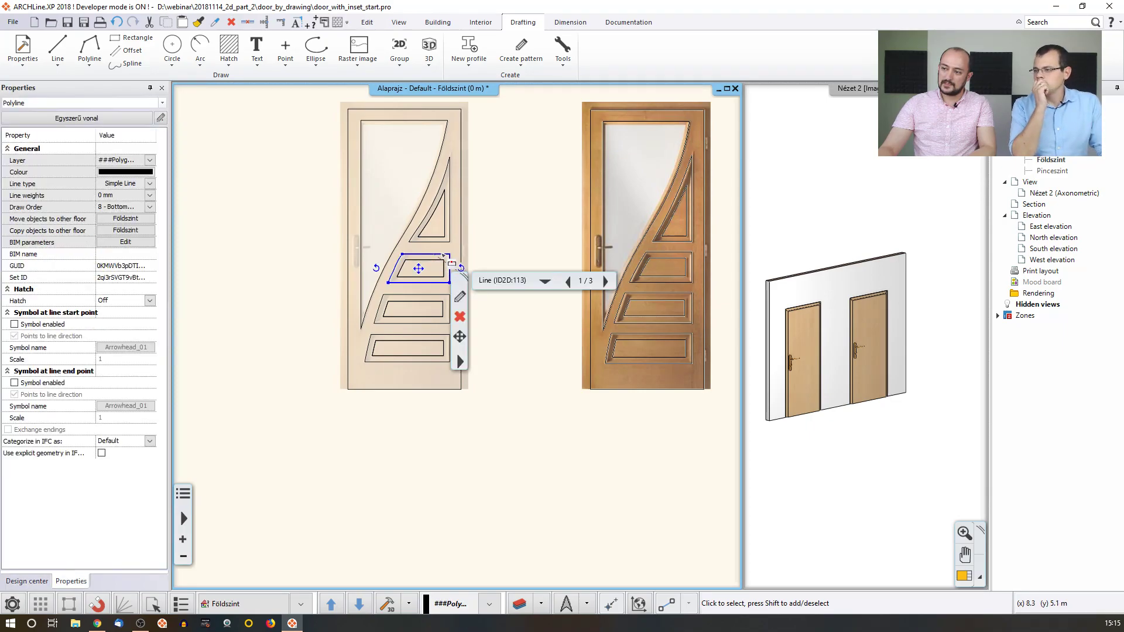
click(449, 262)
key(Escape)
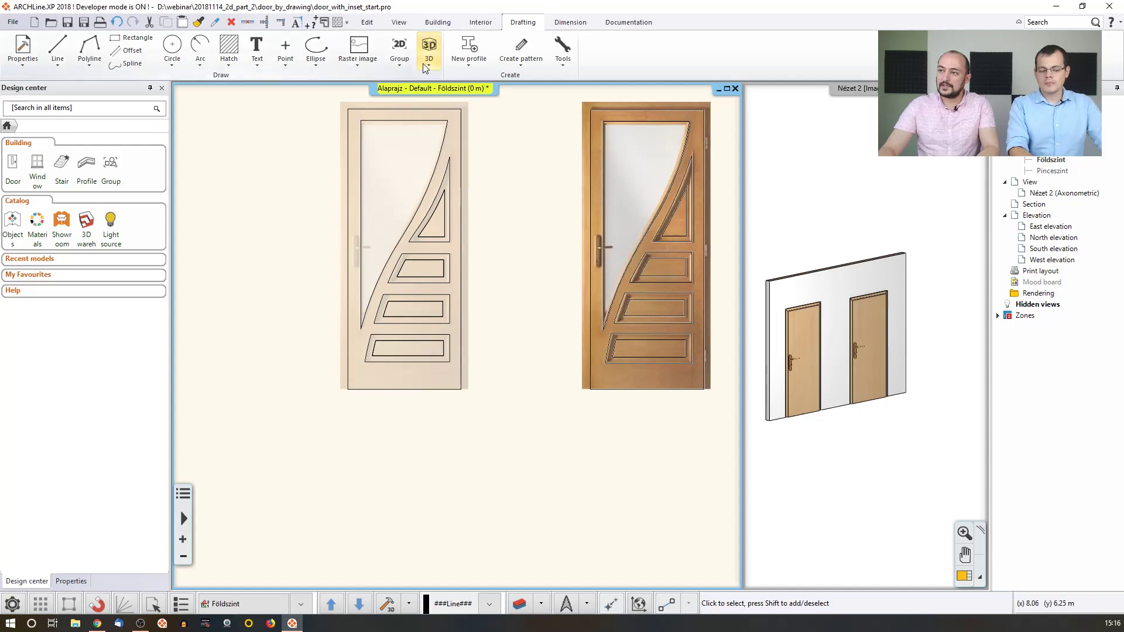
Define a closed profile from the glass inset's area by an inner point, with its lower corner as reference point.
click(469, 62)
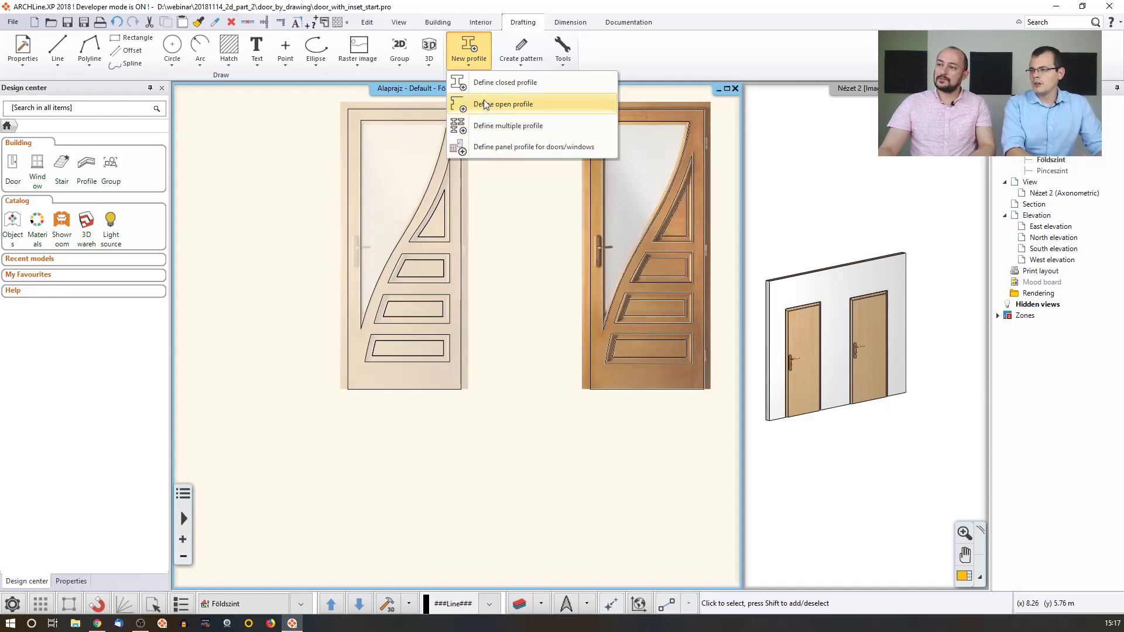
click(525, 83)
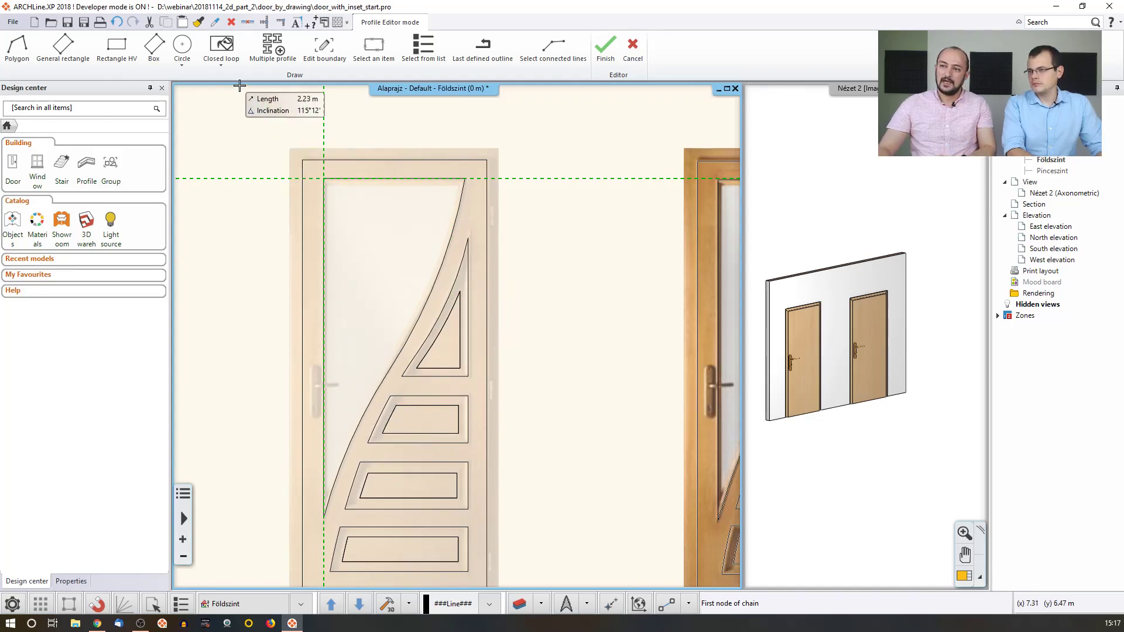
click(221, 63)
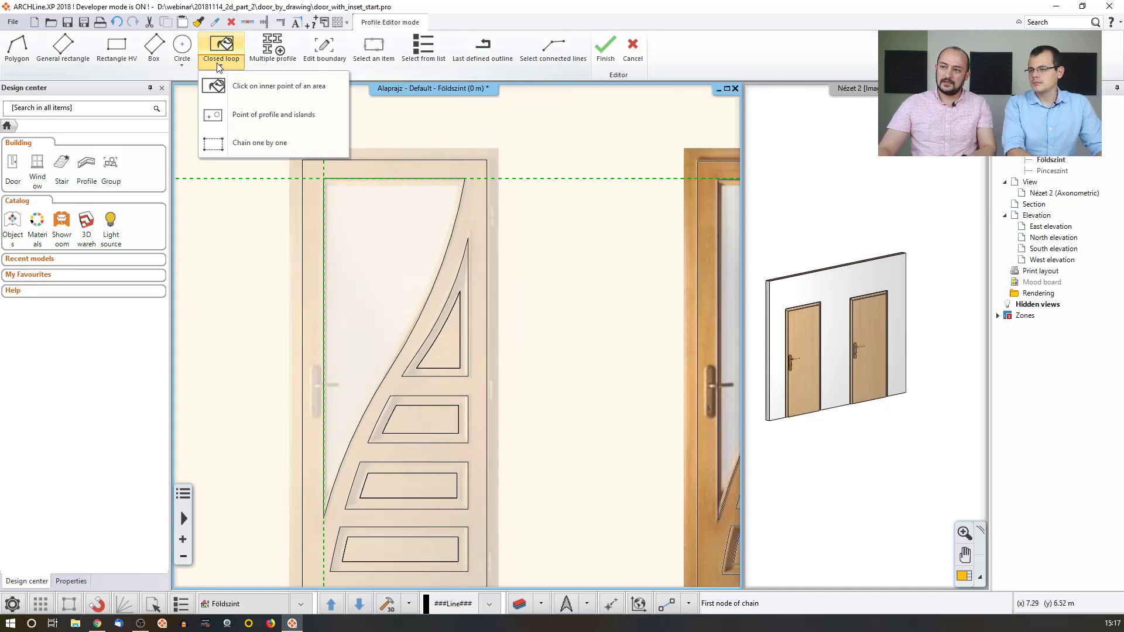
click(288, 94)
click(396, 245)
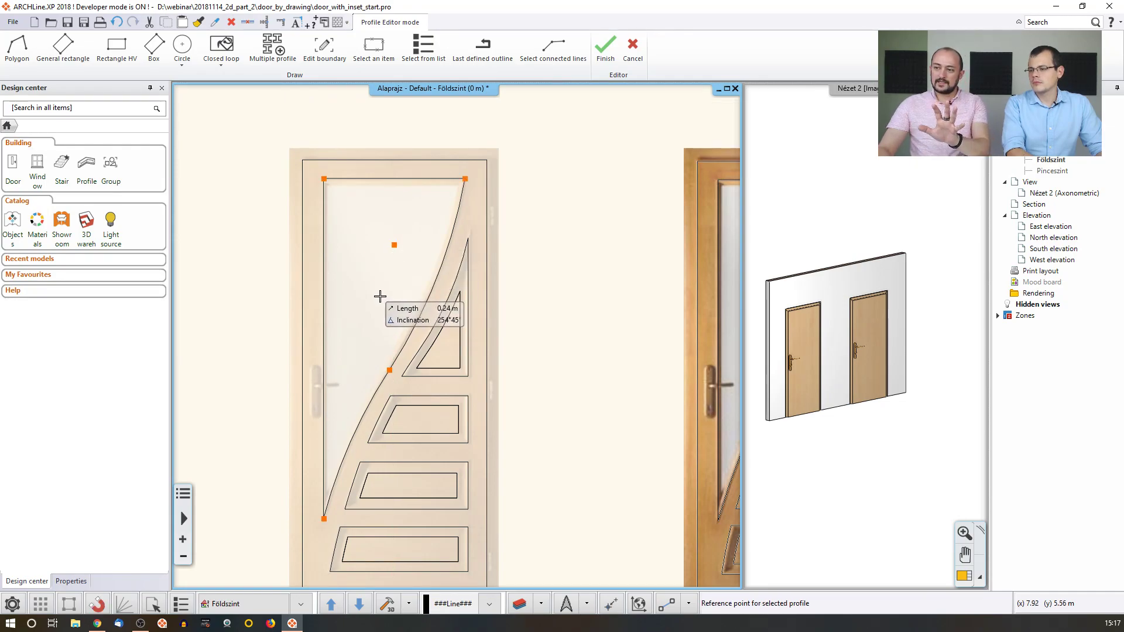
click(324, 519)
Save the glass inset's profile in the library under the name Profile V01.
click(510, 222)
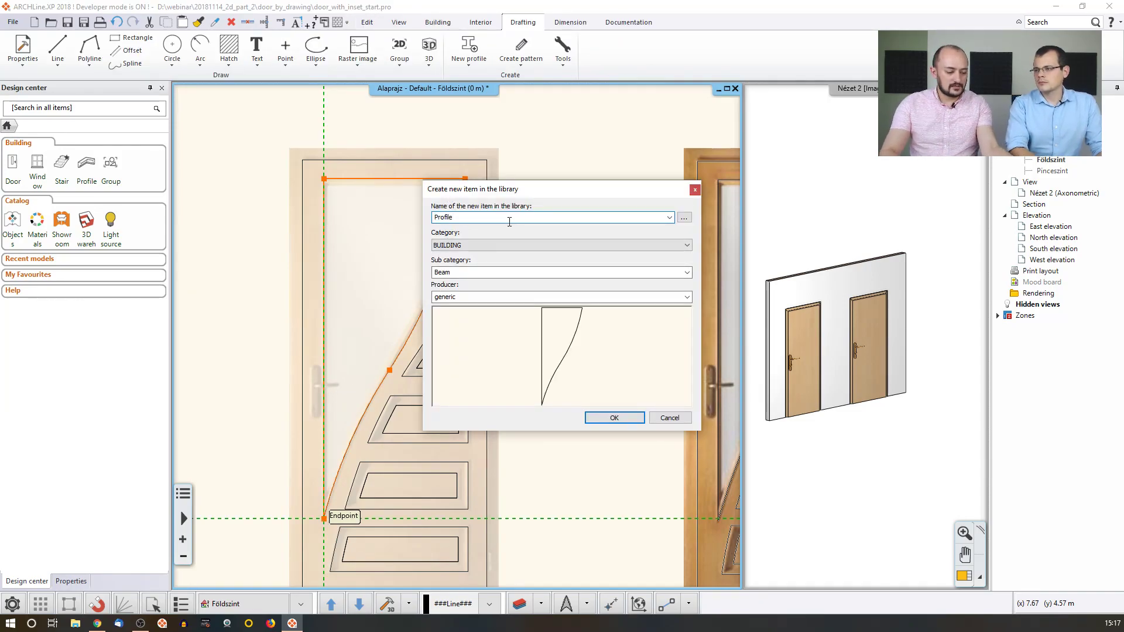
text(V01)
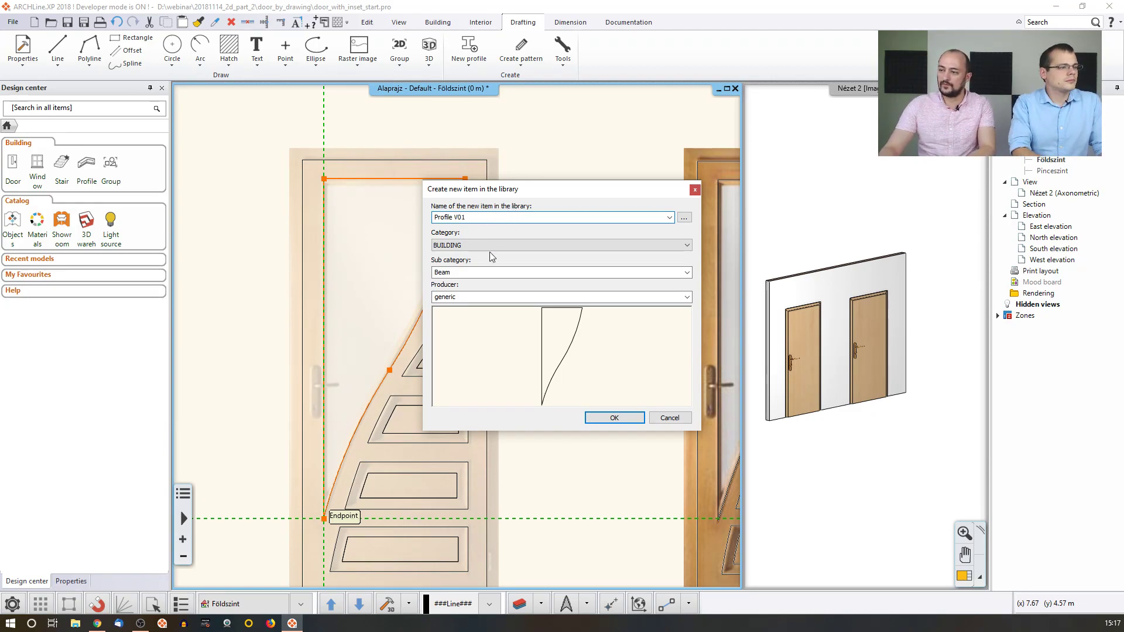
click(614, 418)
key(Escape)
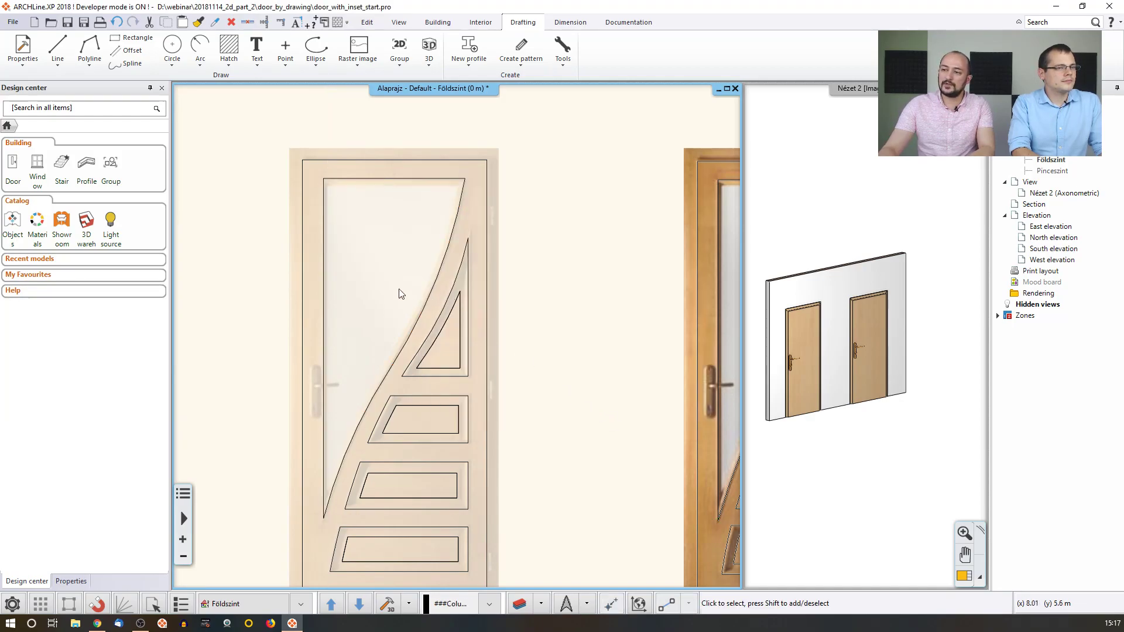
Search the profile category of the Design center for V01.
scroll(327, 289, down, 3)
scroll(343, 307, down, 2)
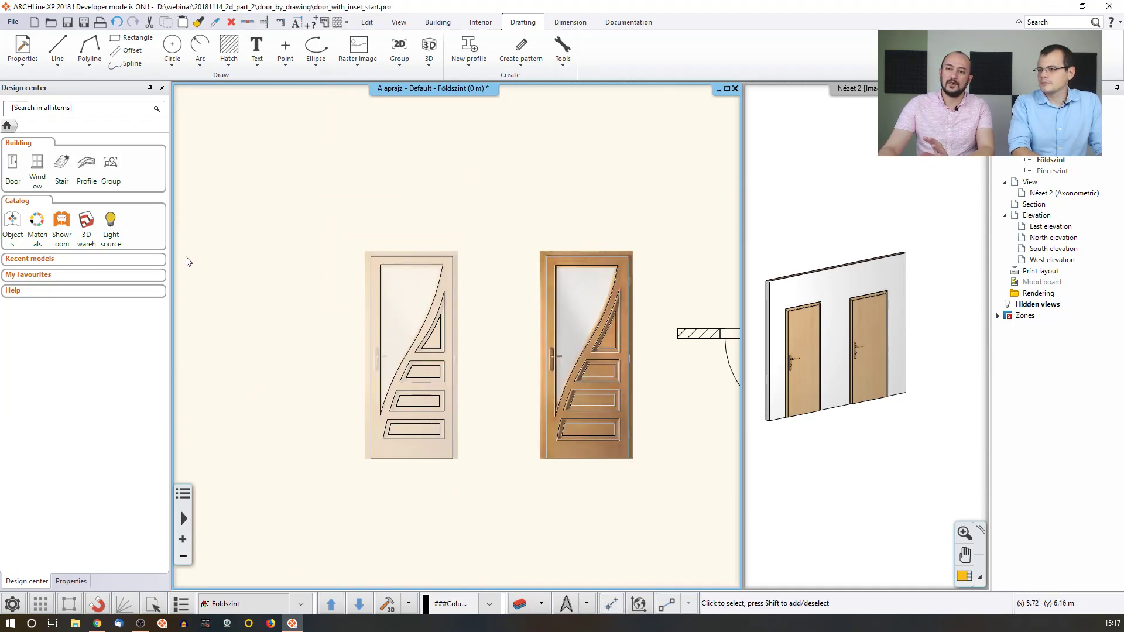
click(85, 167)
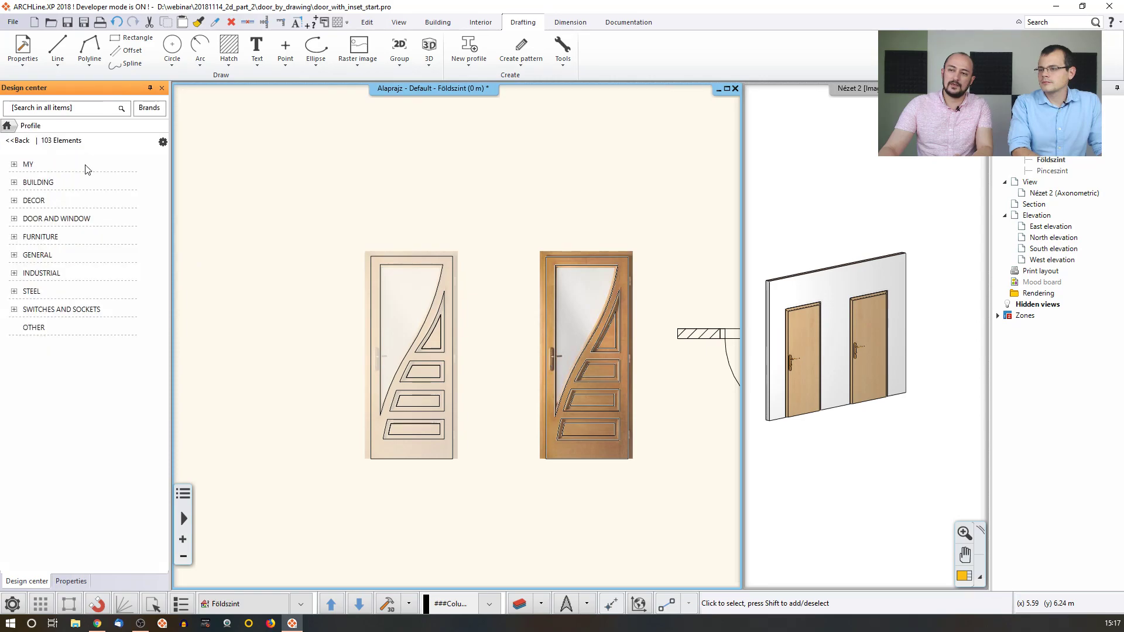
click(52, 112)
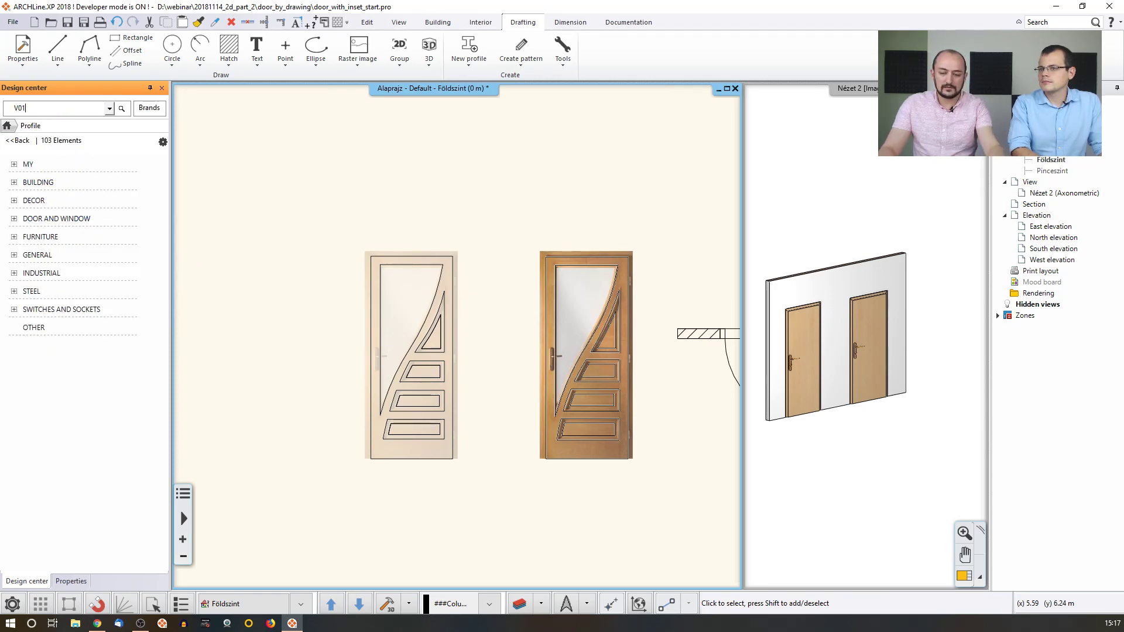
text(V01)
key(Return)
Place Profile V01 as a plain profile beside the traced door, and delete the placed copy.
drag(38, 187, 397, 175)
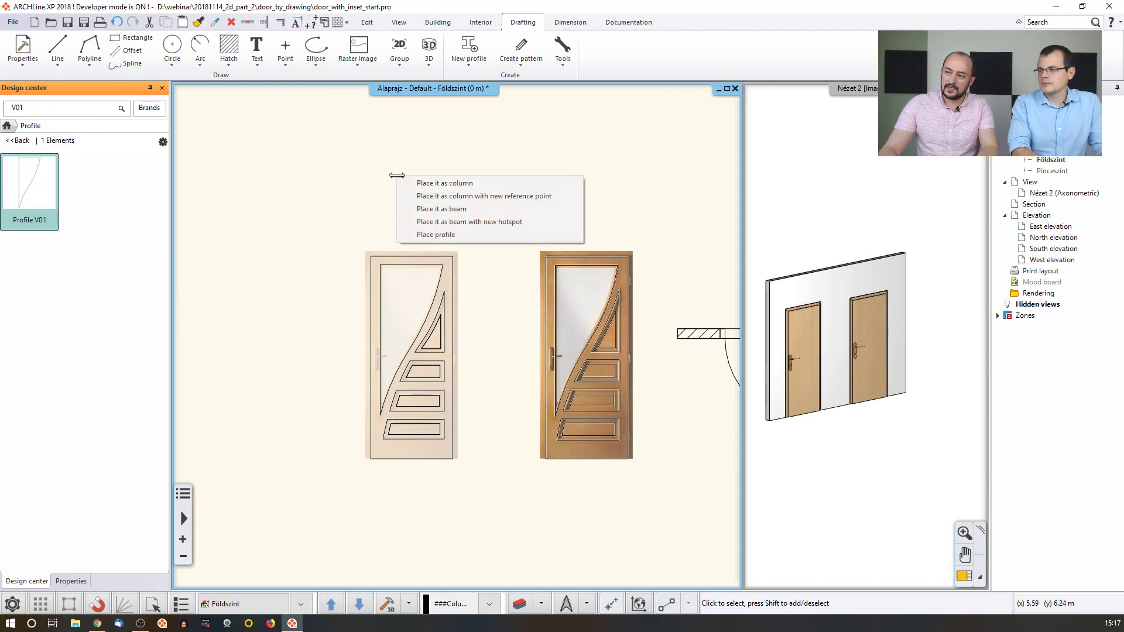
click(452, 235)
click(310, 251)
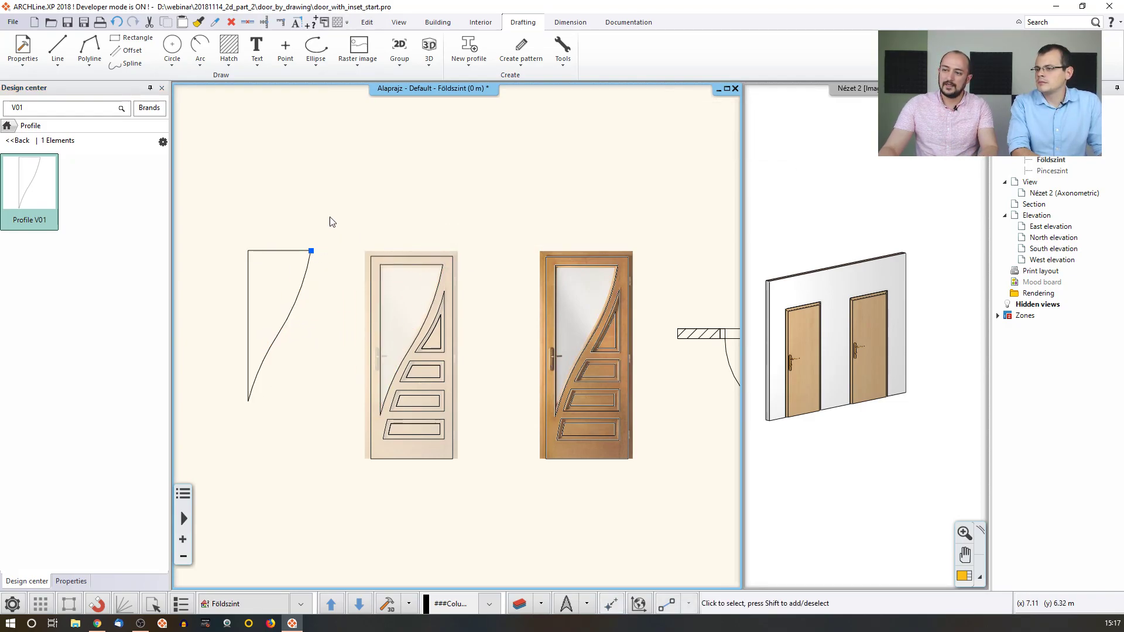
click(304, 286)
drag(223, 200, 316, 438)
key(Delete)
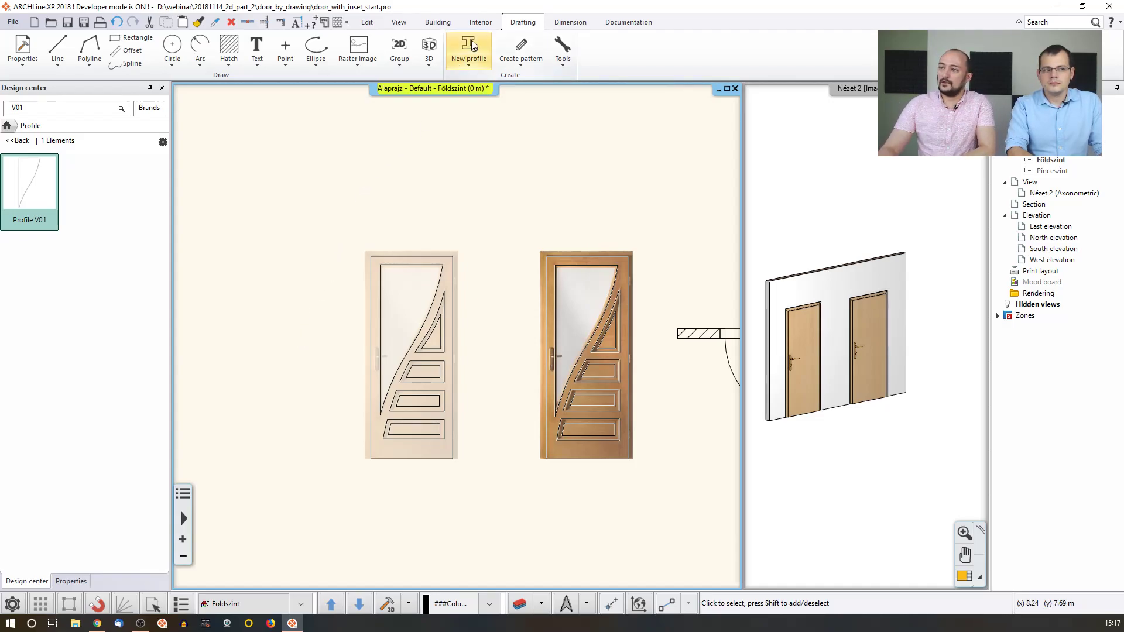
Start a new user-defined door with the Door wizard.
click(447, 24)
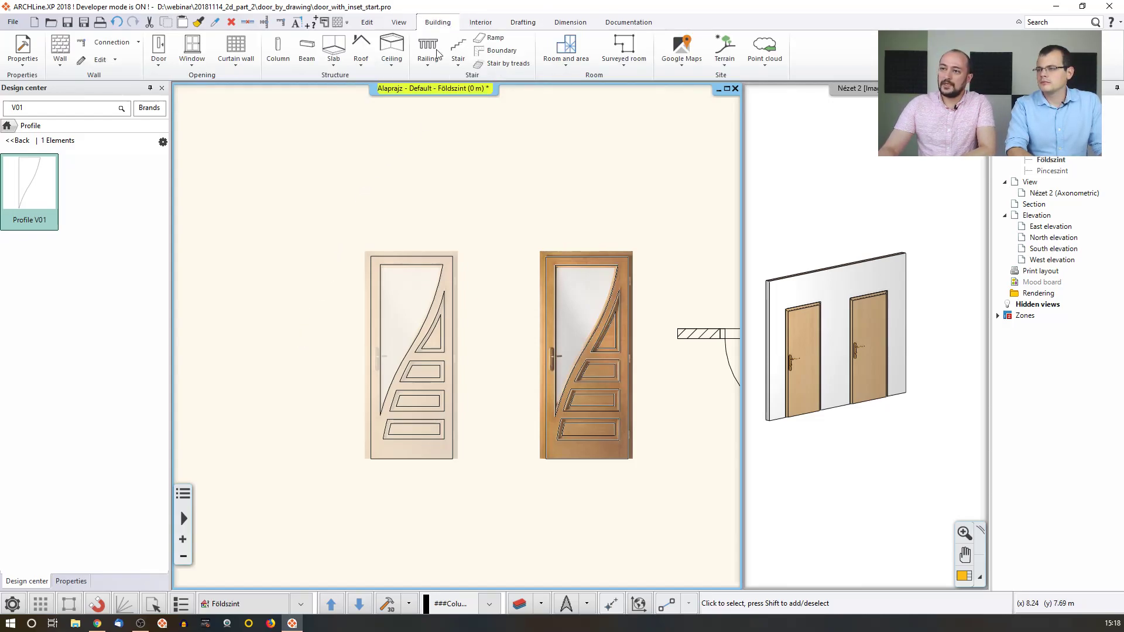
click(159, 59)
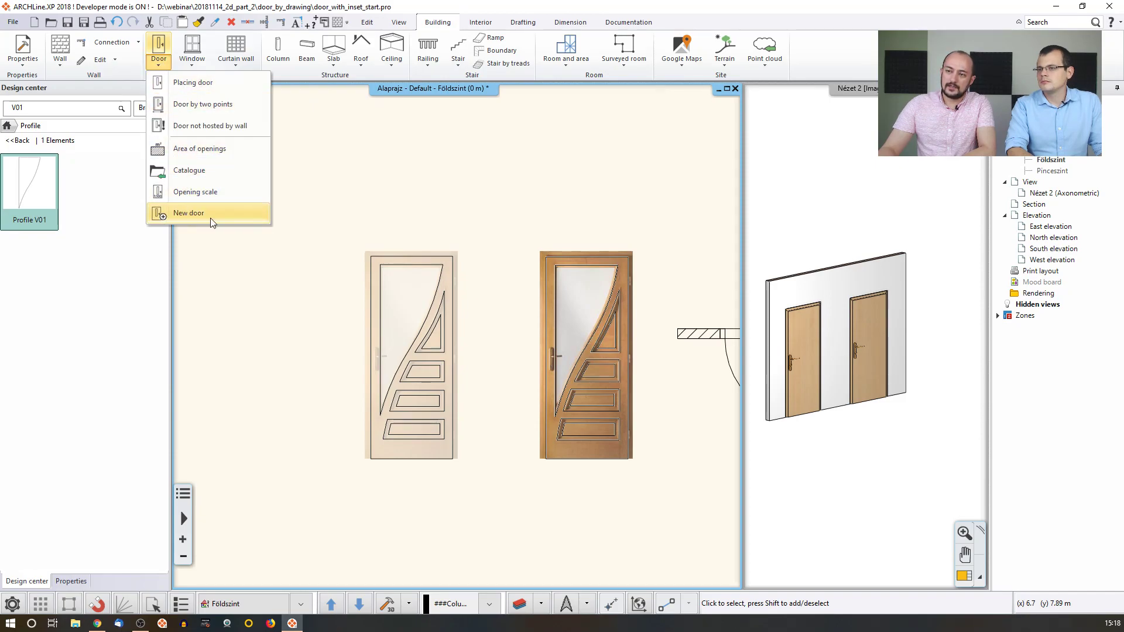
click(194, 214)
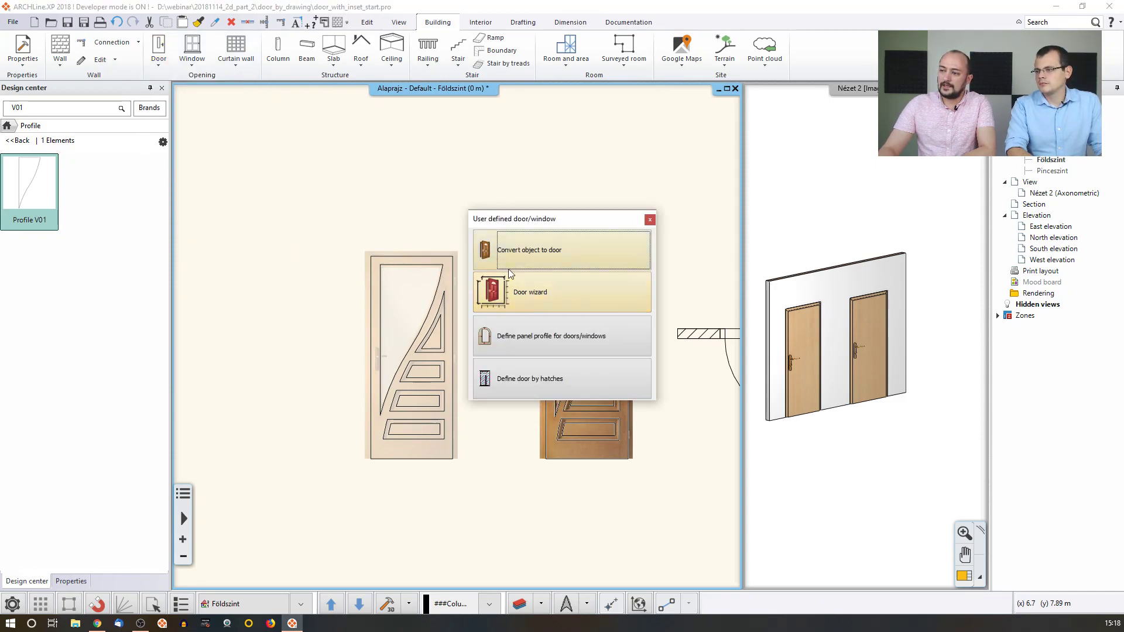
click(595, 296)
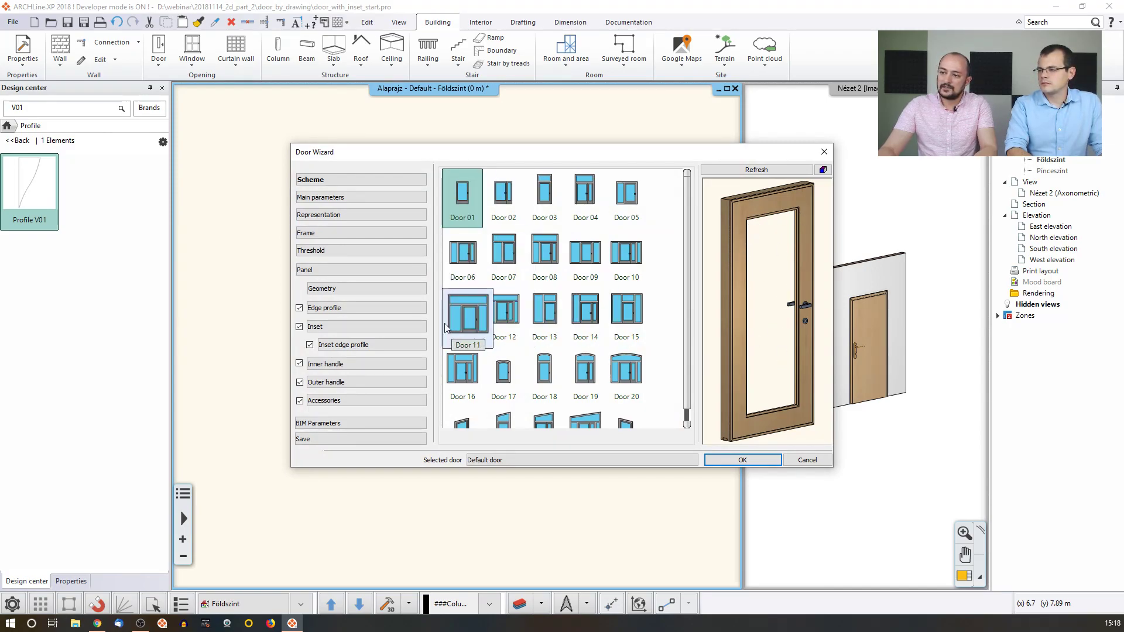
Find V01 in the profile library and assign Profile V01 as the shape of the door's inset.
click(351, 329)
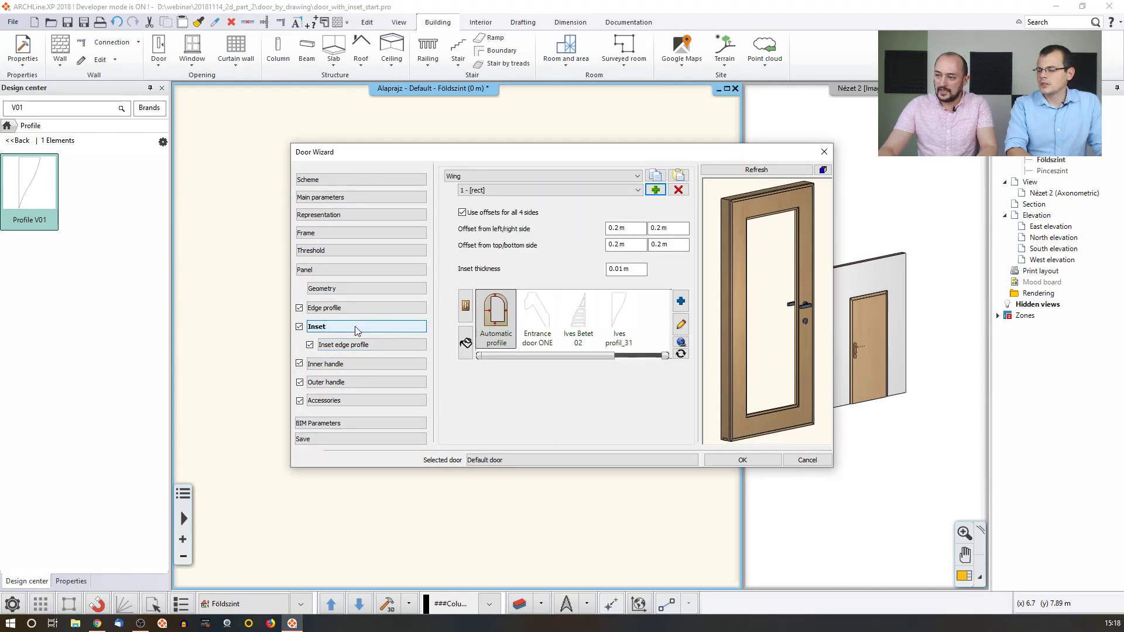
click(681, 303)
click(421, 182)
click(447, 165)
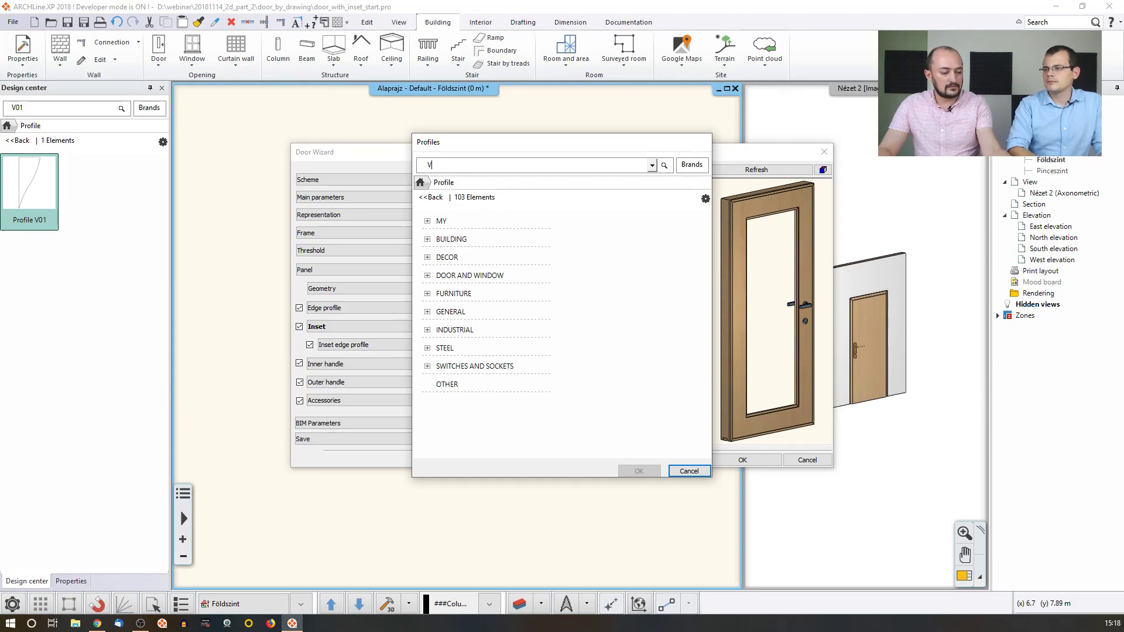
text(V01)
key(Return)
click(459, 234)
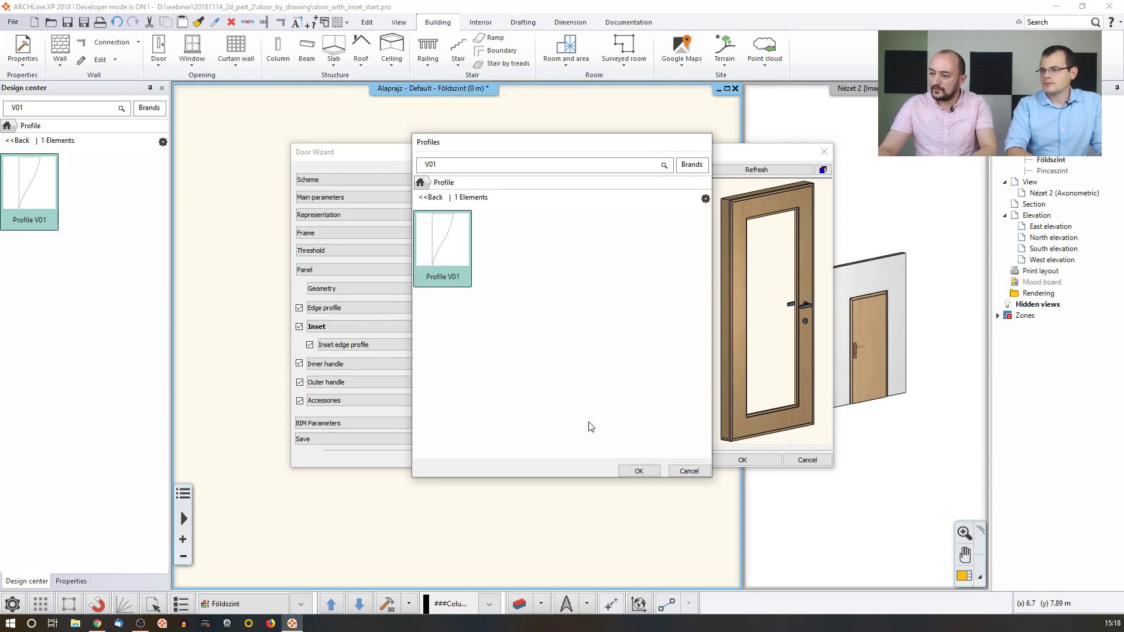
click(639, 471)
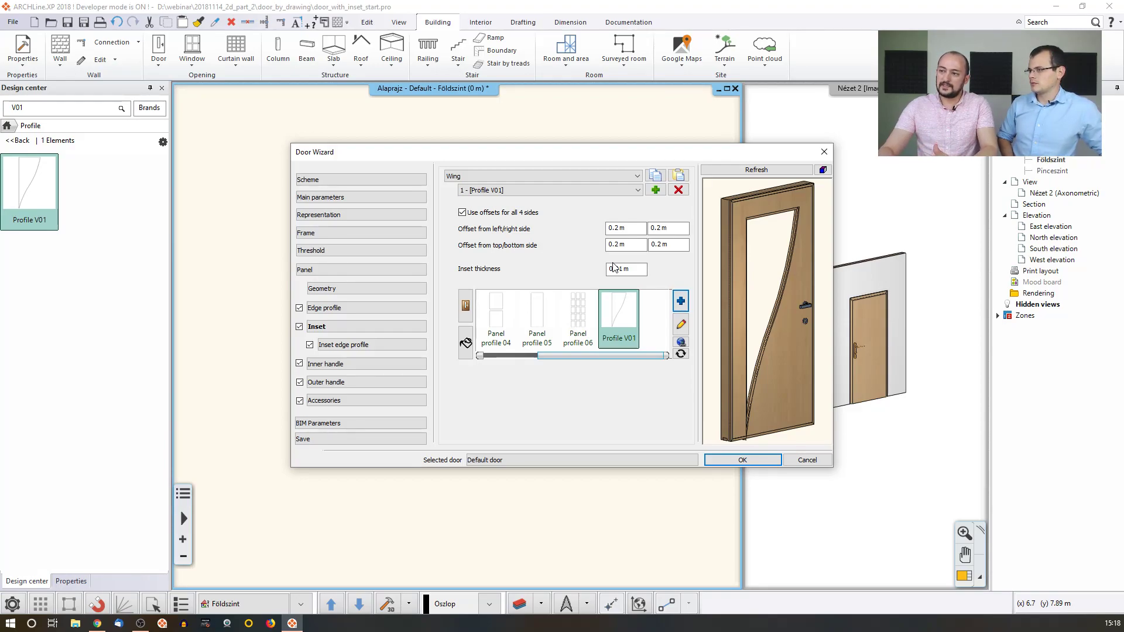
Try sizing the inset by width and height, restore offsets for all 4 sides, and cancel the Door Wizard.
click(463, 213)
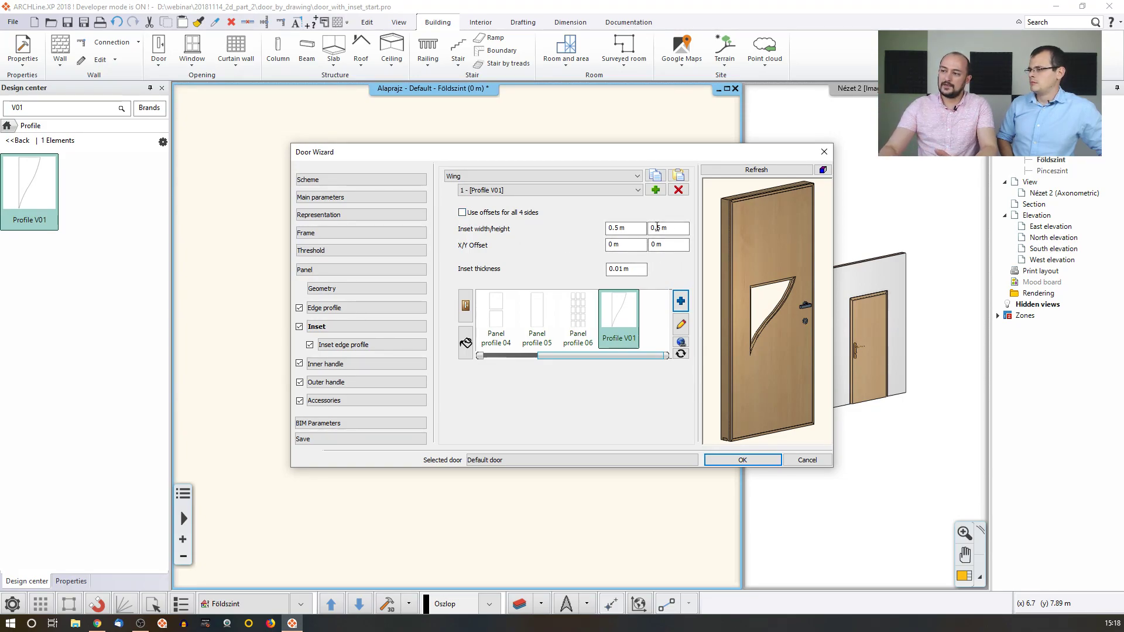
click(636, 230)
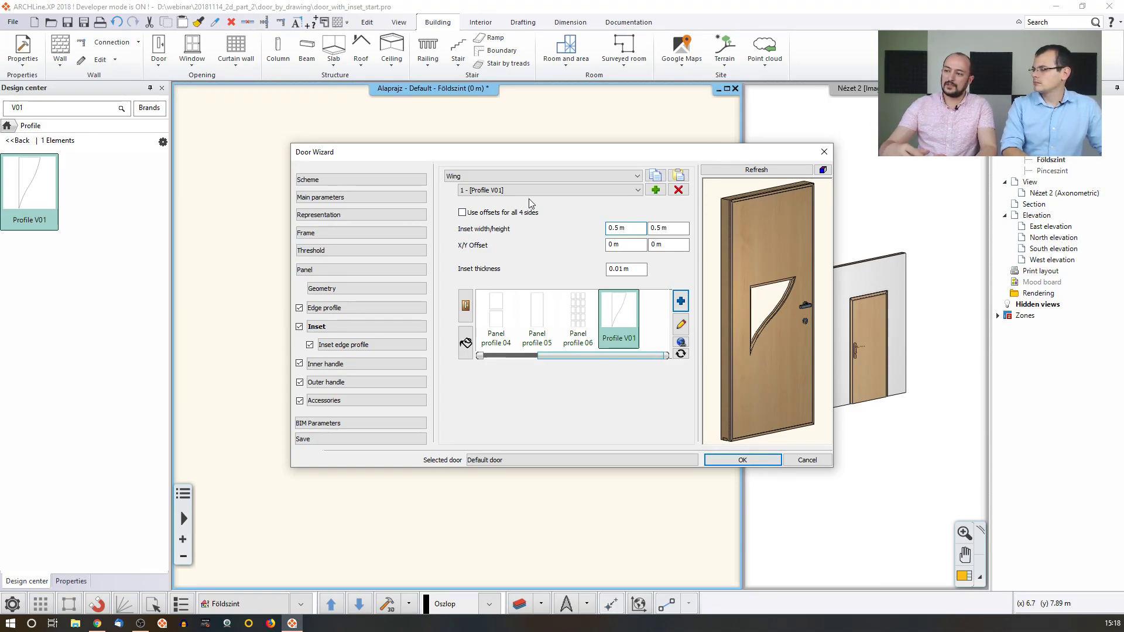
click(498, 215)
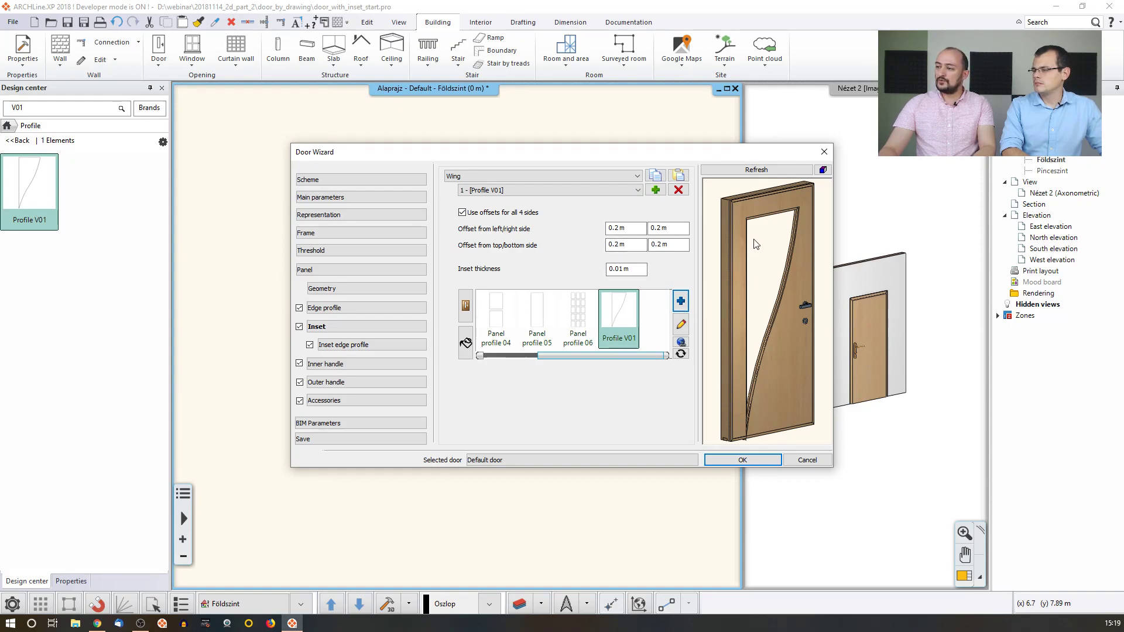
click(803, 461)
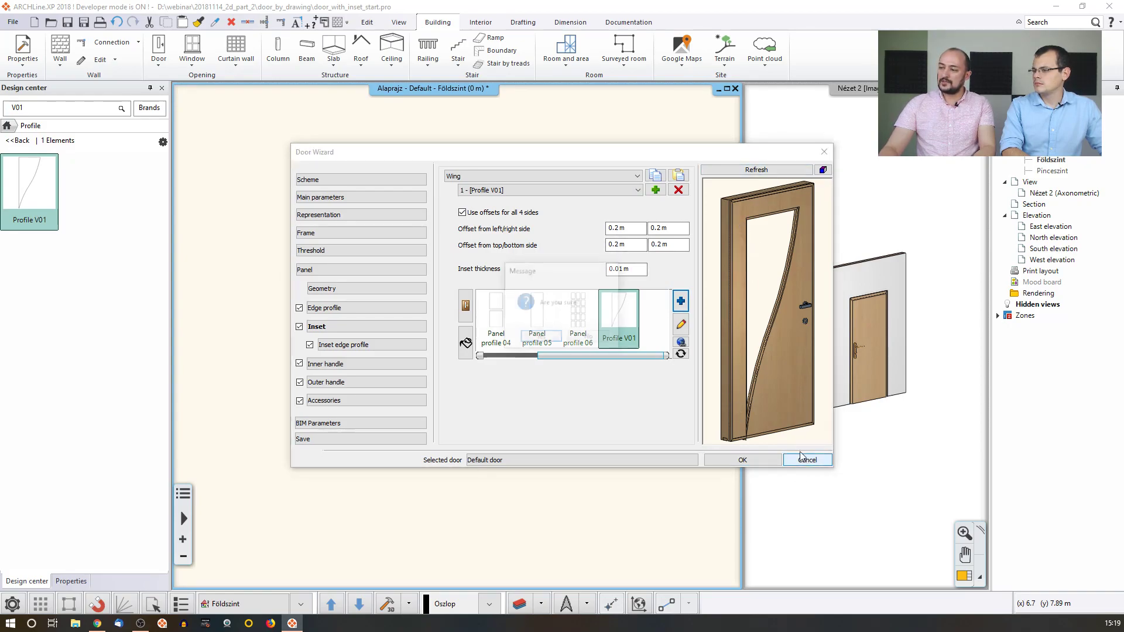
click(536, 339)
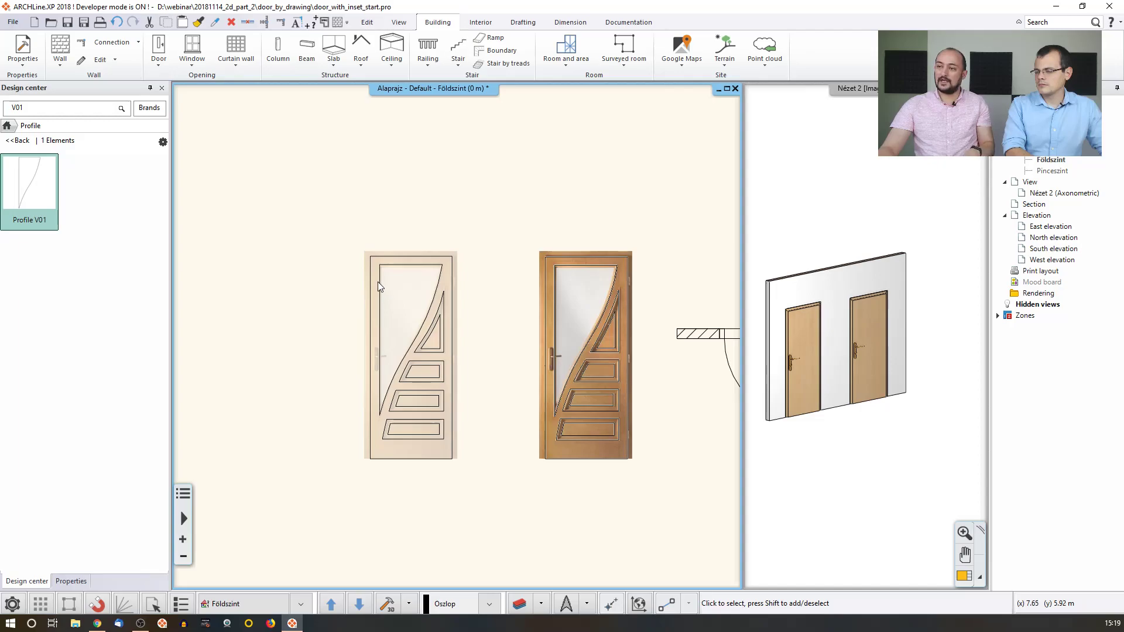
Add a length dimension above the traced door for the horizontal gap between its left outer edge and the glass inset.
click(566, 24)
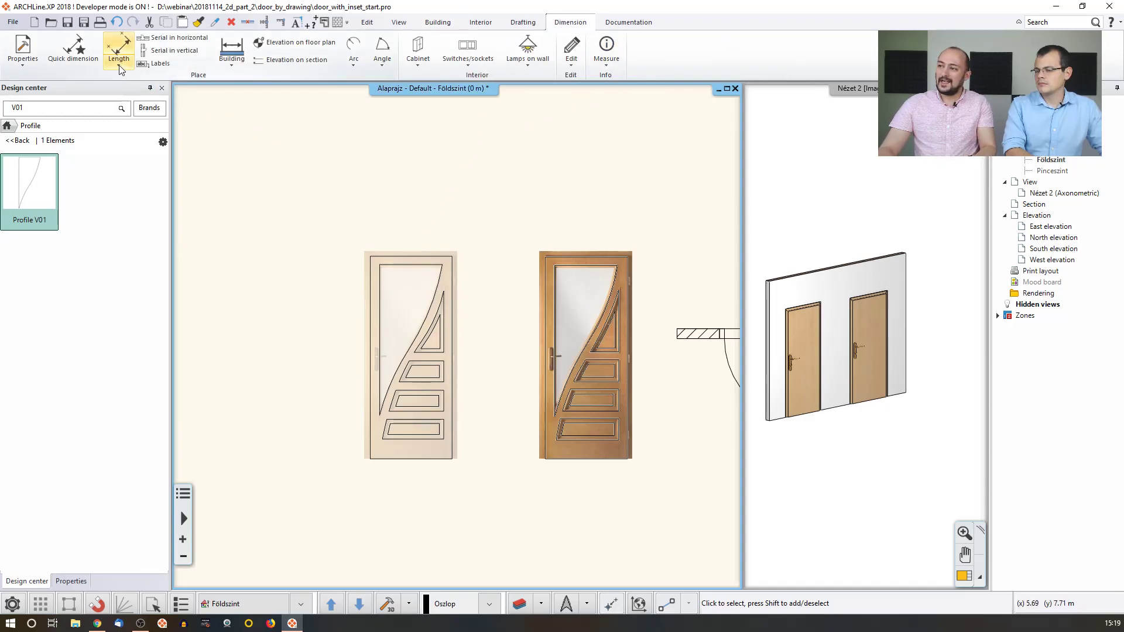
click(608, 66)
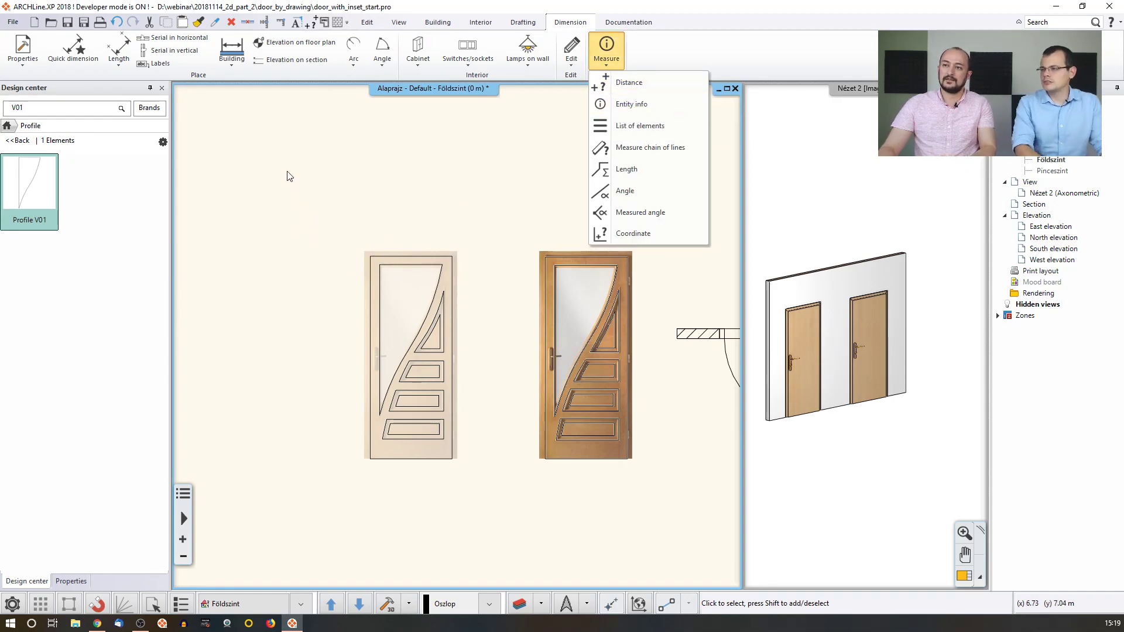
key(Escape)
click(119, 59)
click(135, 100)
scroll(398, 287, up, 2)
click(401, 279)
click(385, 265)
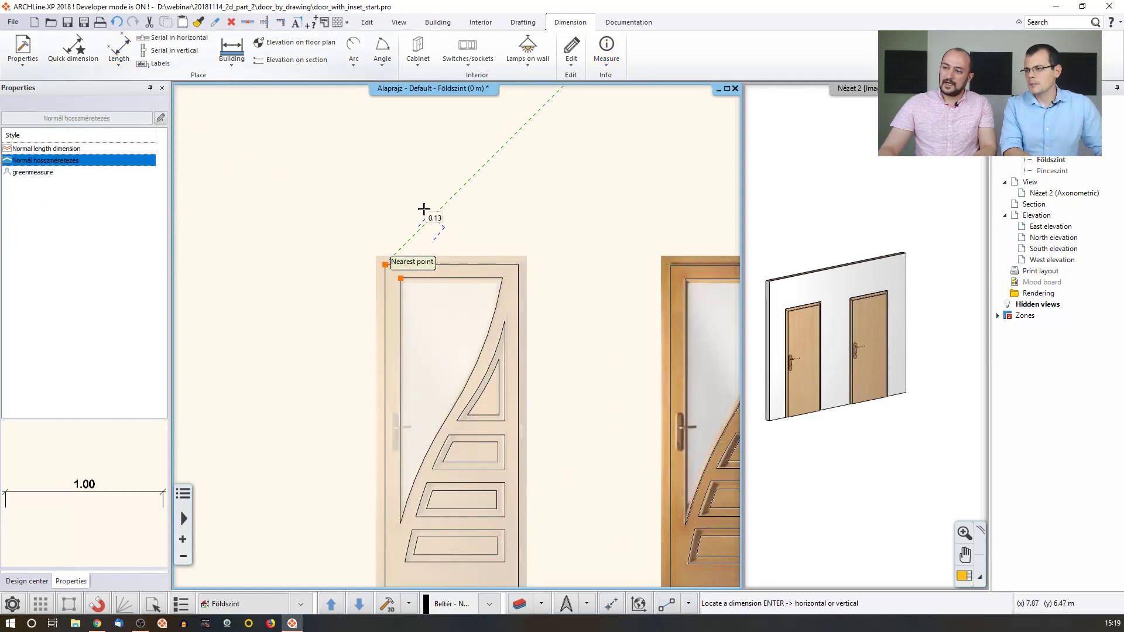
click(407, 199)
Dimension the vertical gap between the traced door's top edge and the top of the glass inset, placing it beside the door.
right_click(400, 279)
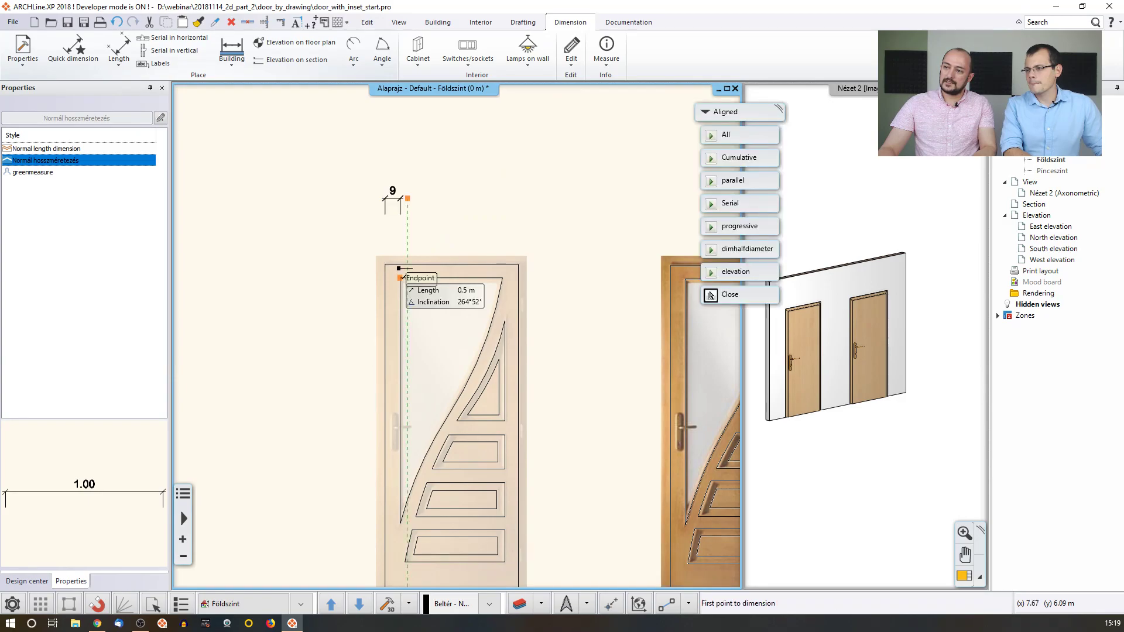
click(402, 277)
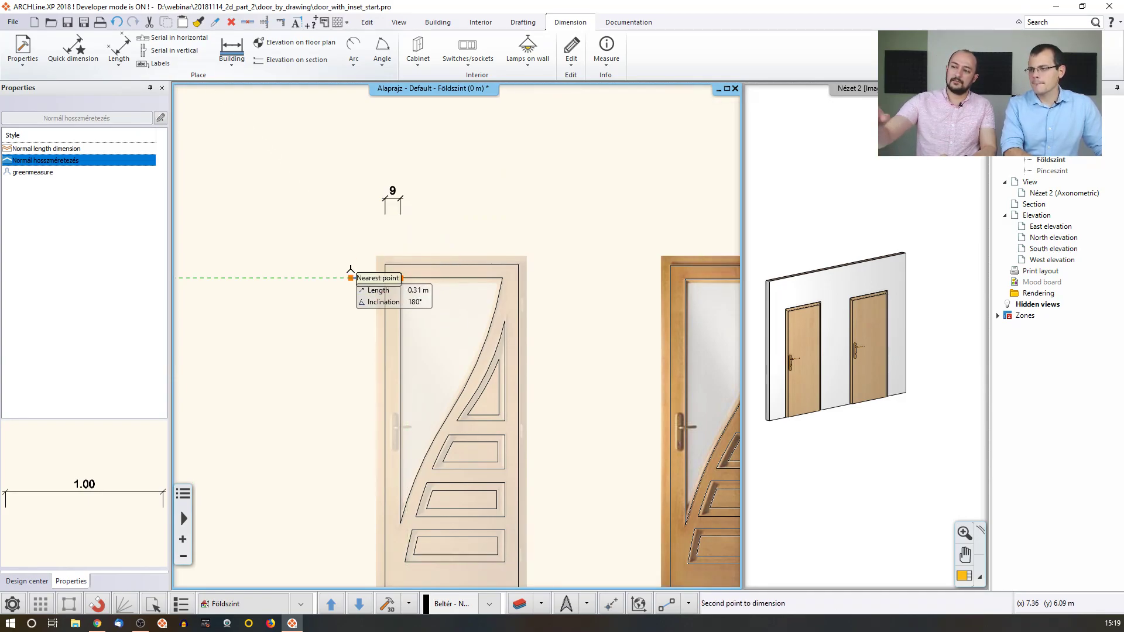
click(401, 265)
click(323, 273)
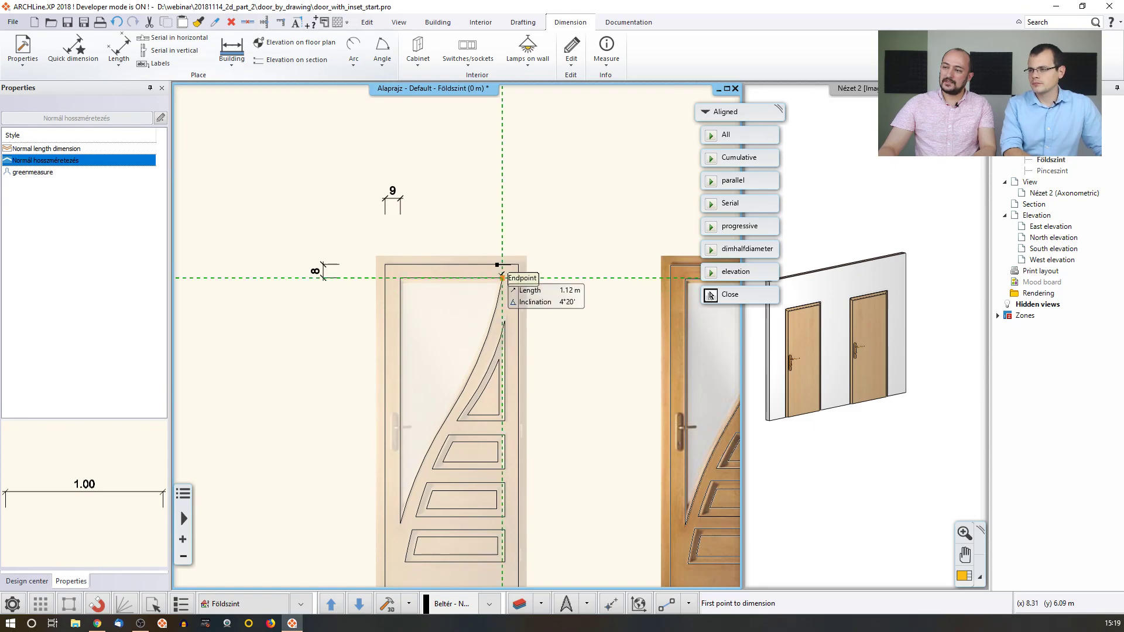
key(Escape)
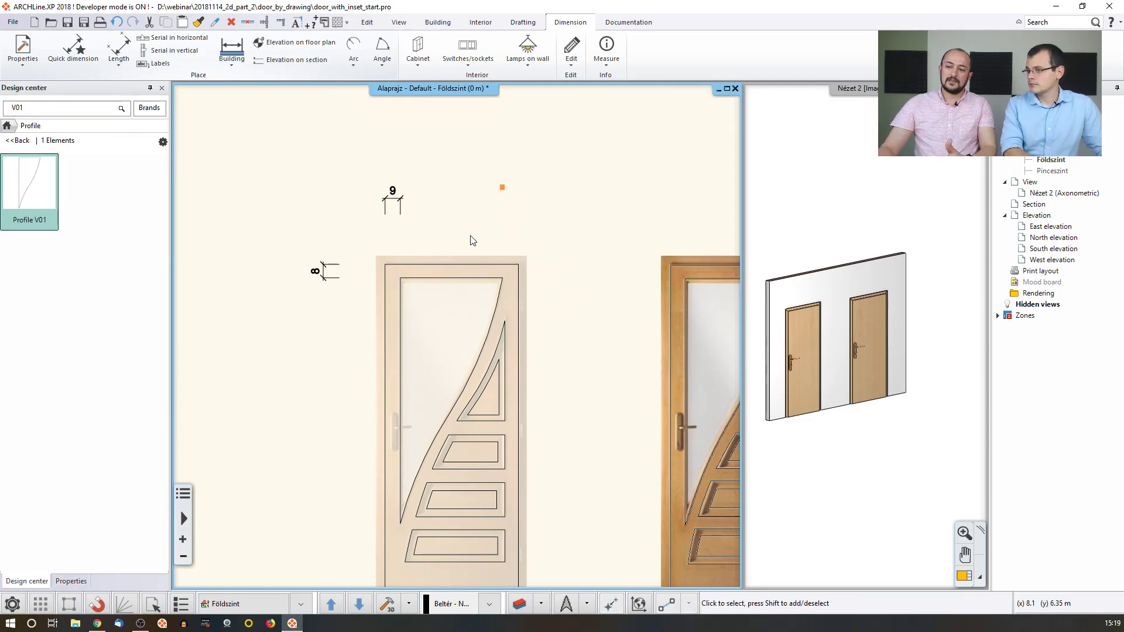
click(332, 267)
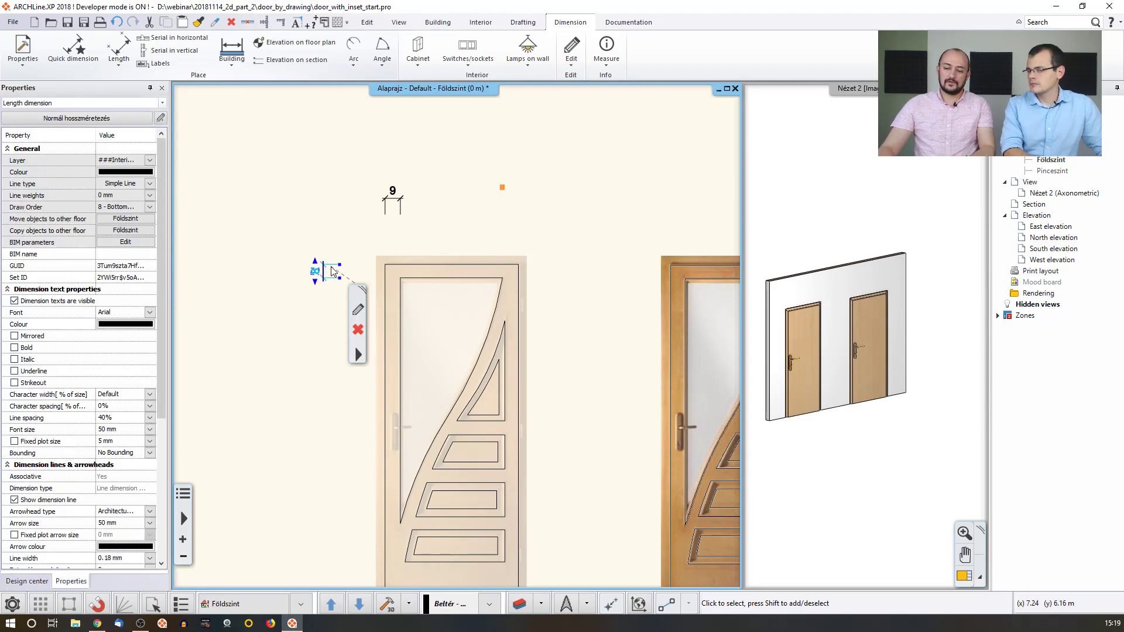
click(299, 196)
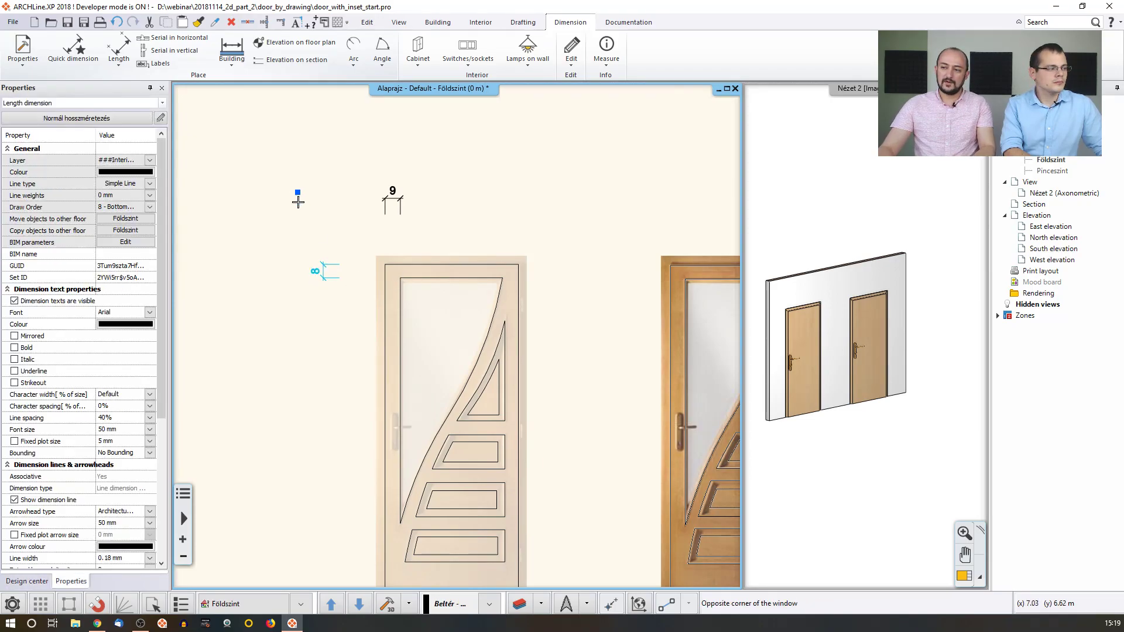
Set the primary unit of measurement to mm with decimals rounded off to 0.1.
click(12, 604)
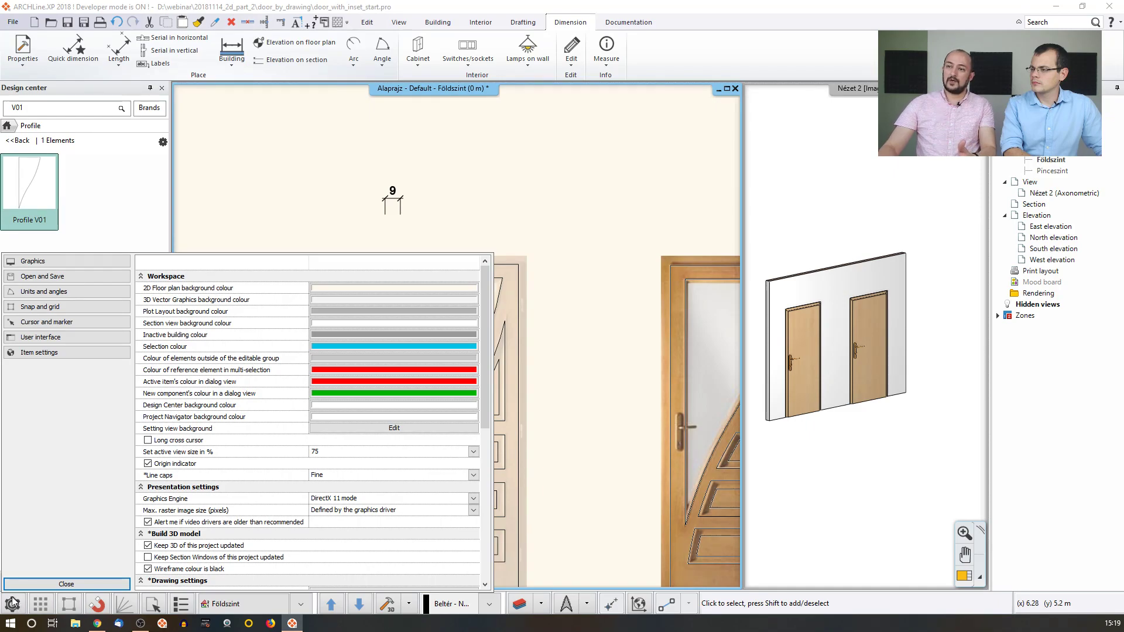
click(61, 338)
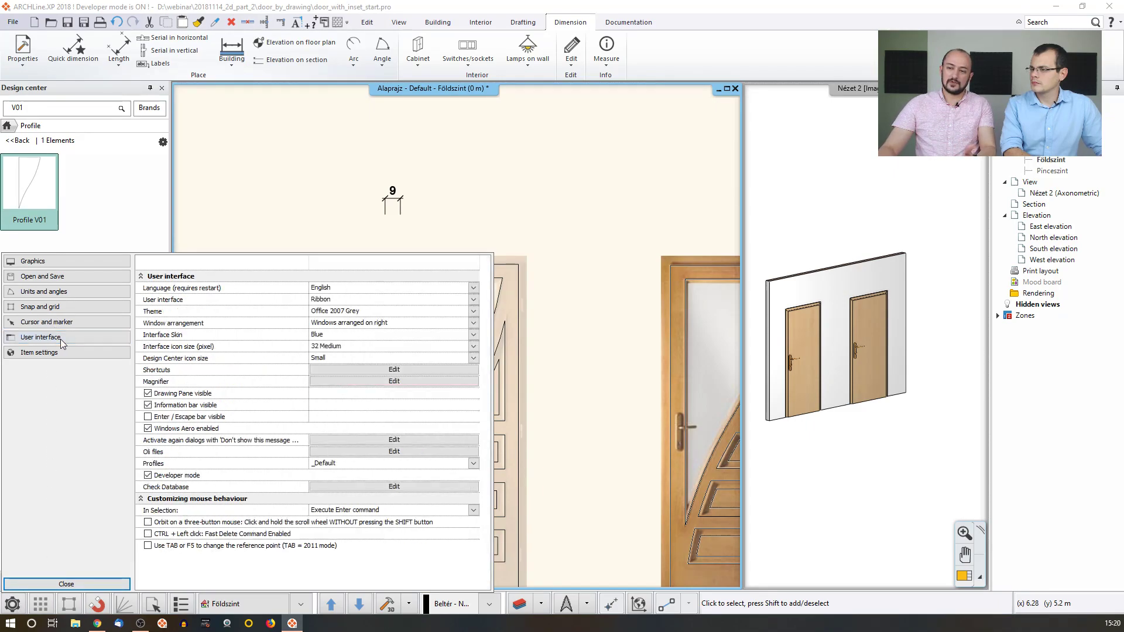
click(71, 293)
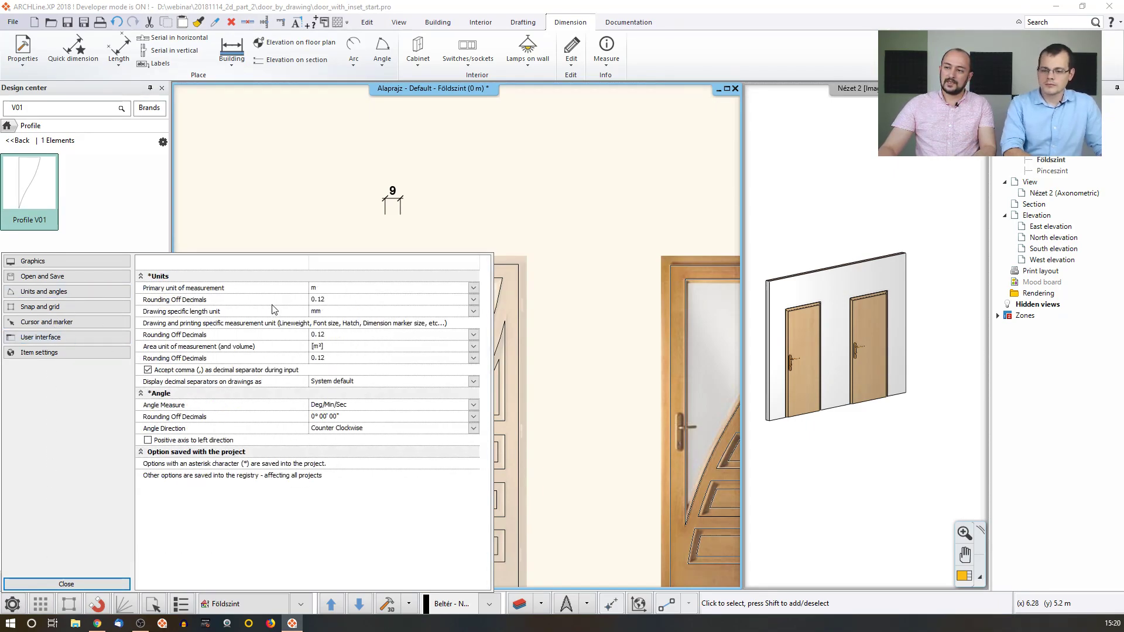
click(331, 288)
click(332, 298)
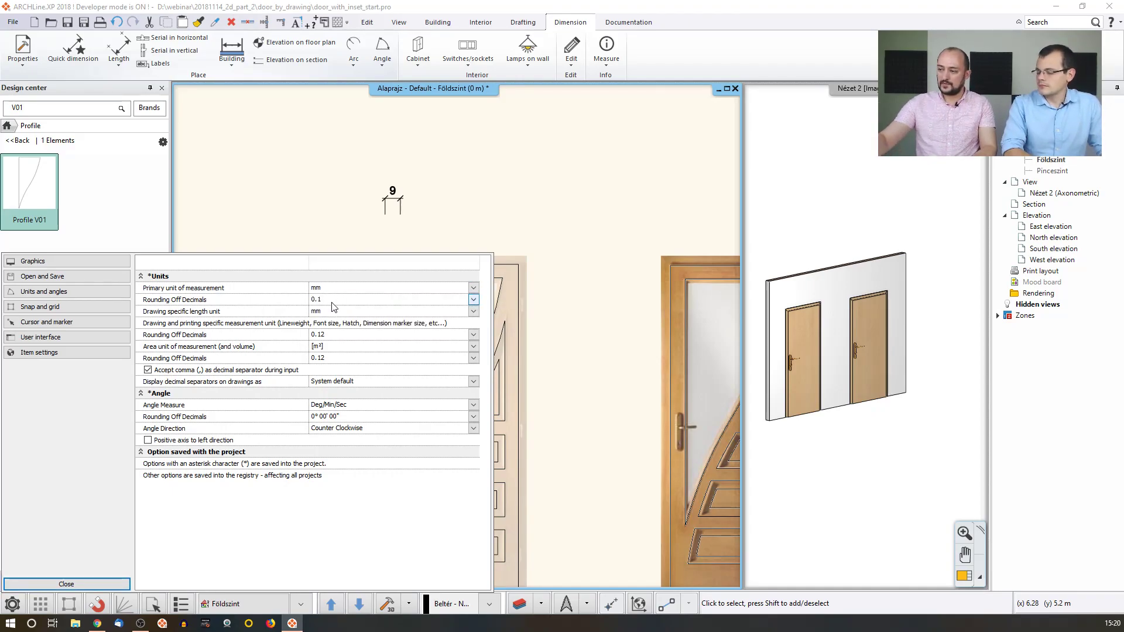
click(83, 581)
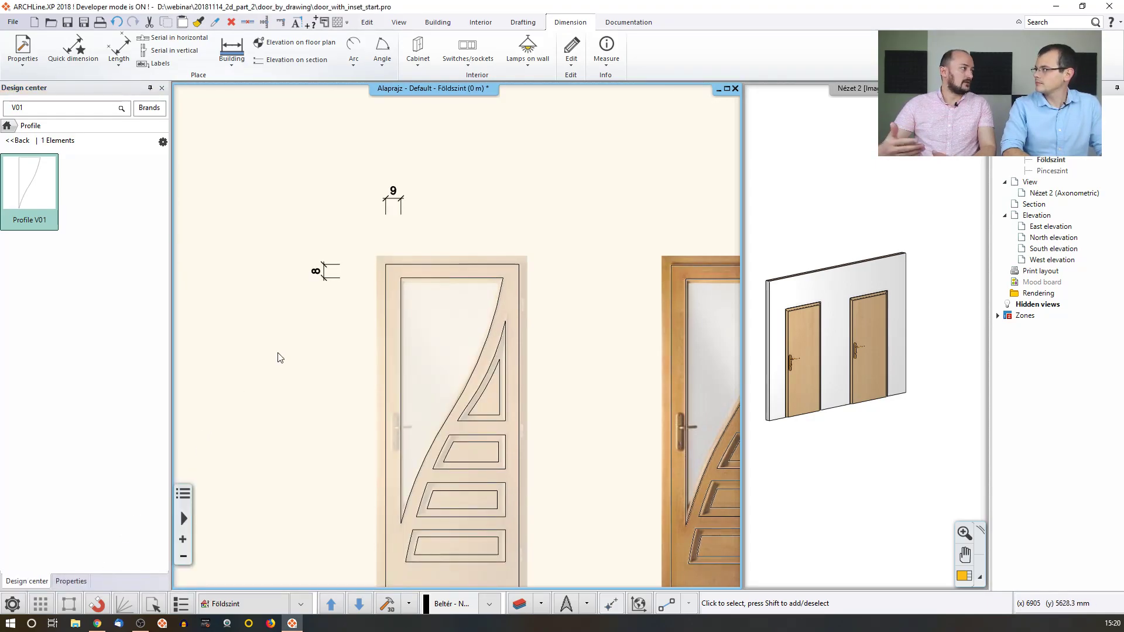
Check the length of the glass inset's top line on the traced door.
click(430, 278)
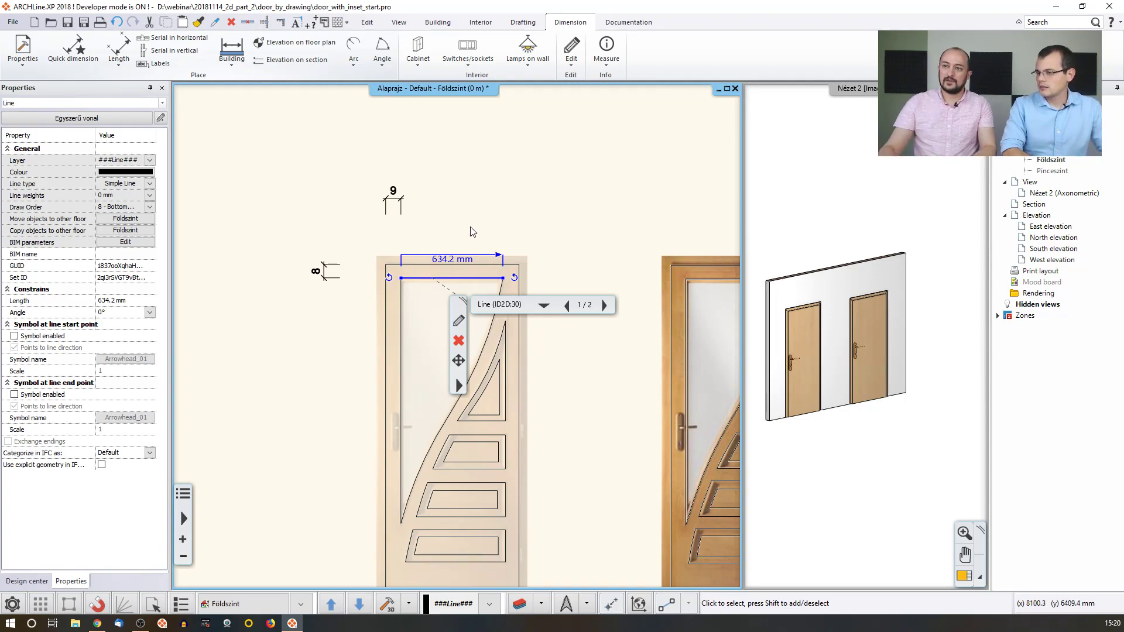
key(Escape)
middle_drag(477, 237, 448, 239)
scroll(449, 304, down, 2)
scroll(445, 326, down, 1)
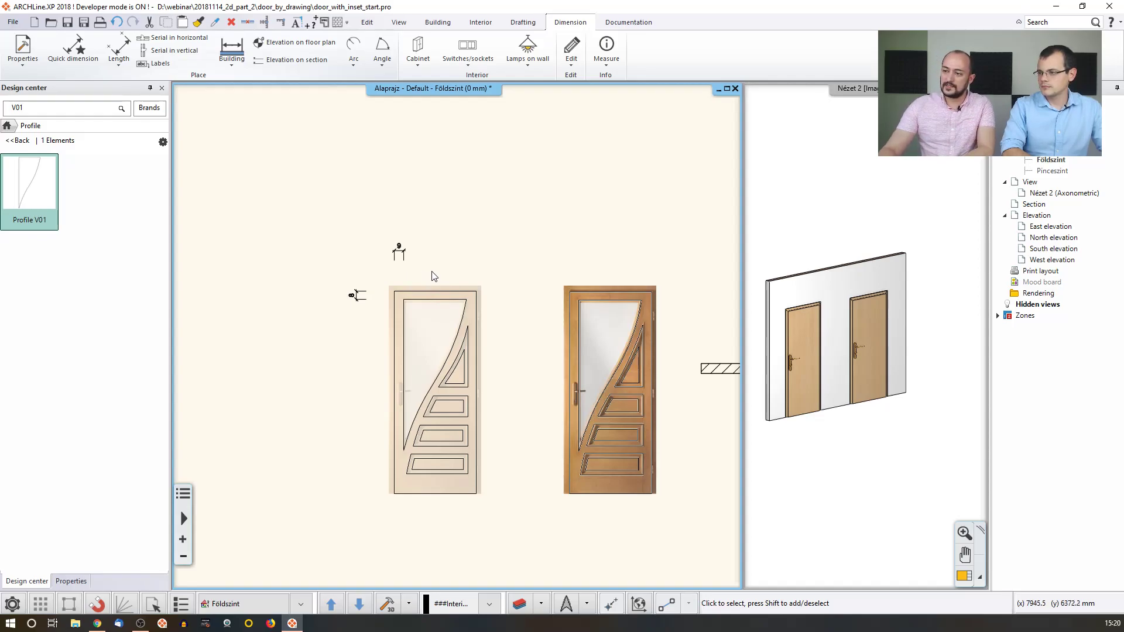
middle_drag(432, 273, 406, 262)
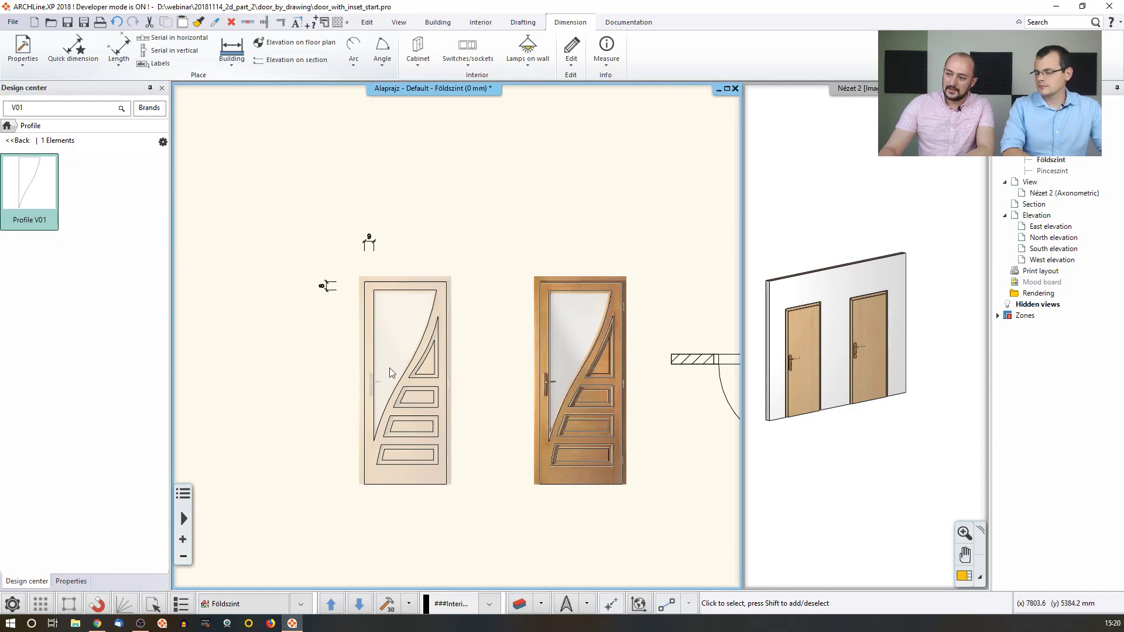
Start defining a multiple profile and add the curved triangular panel's outer and inner outlines using Point of profile and islands.
scroll(411, 377, up, 2)
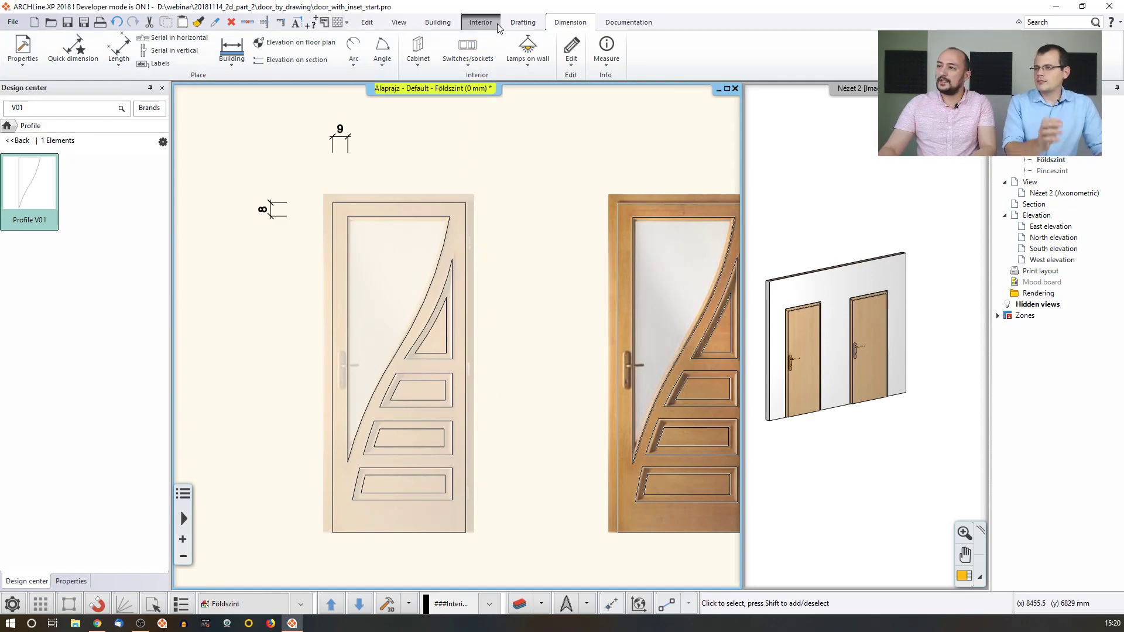
click(534, 24)
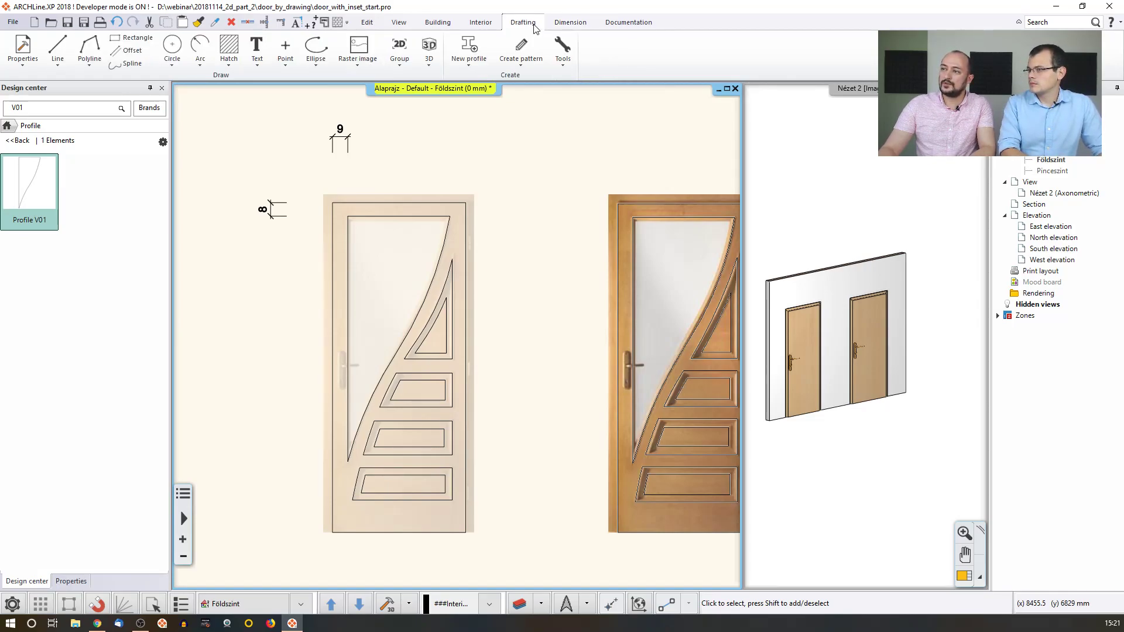
click(472, 69)
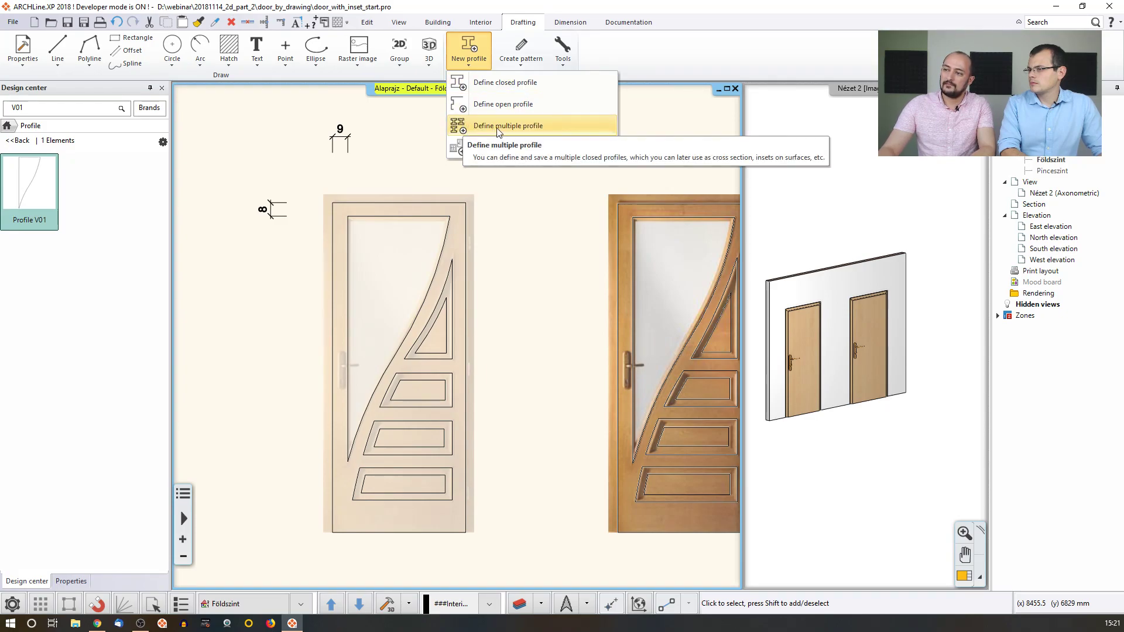
click(534, 133)
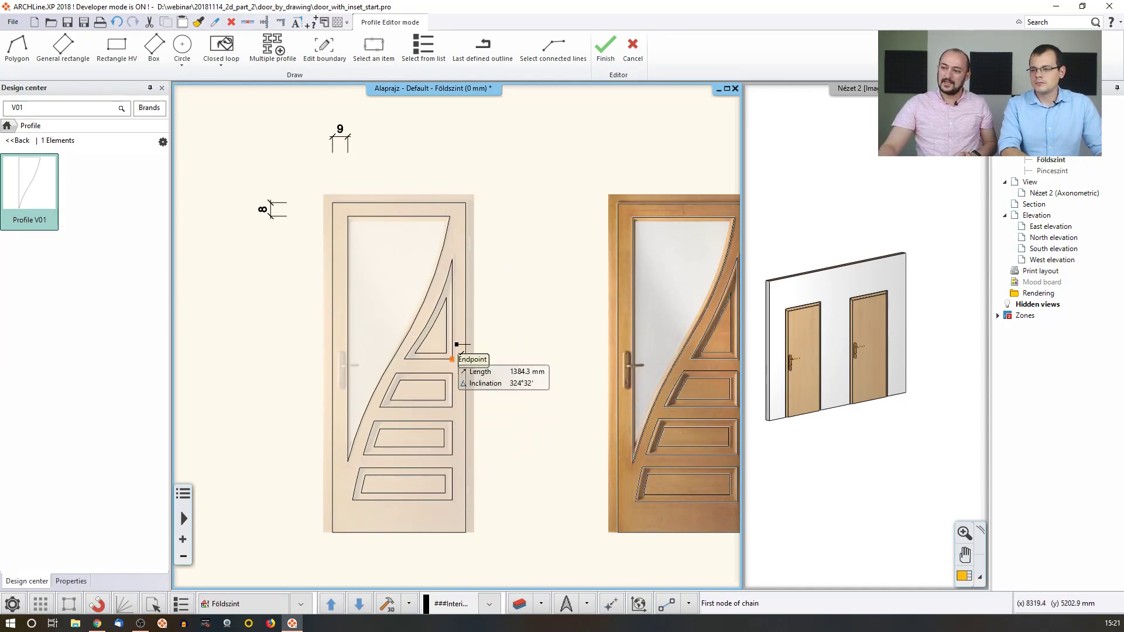
scroll(454, 351, up, 2)
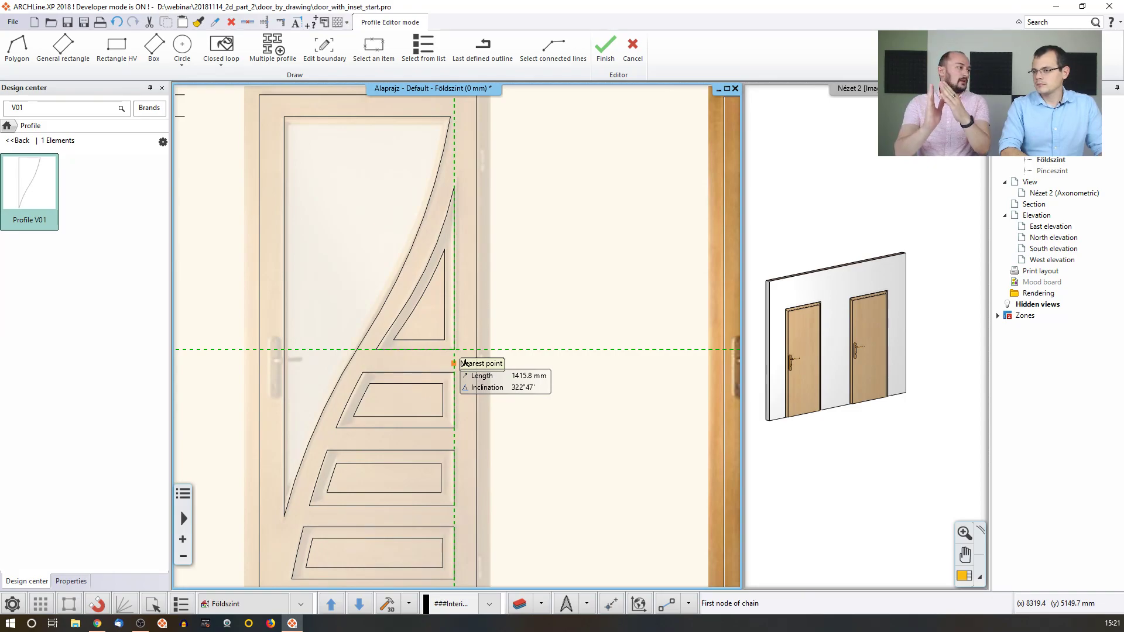
click(221, 68)
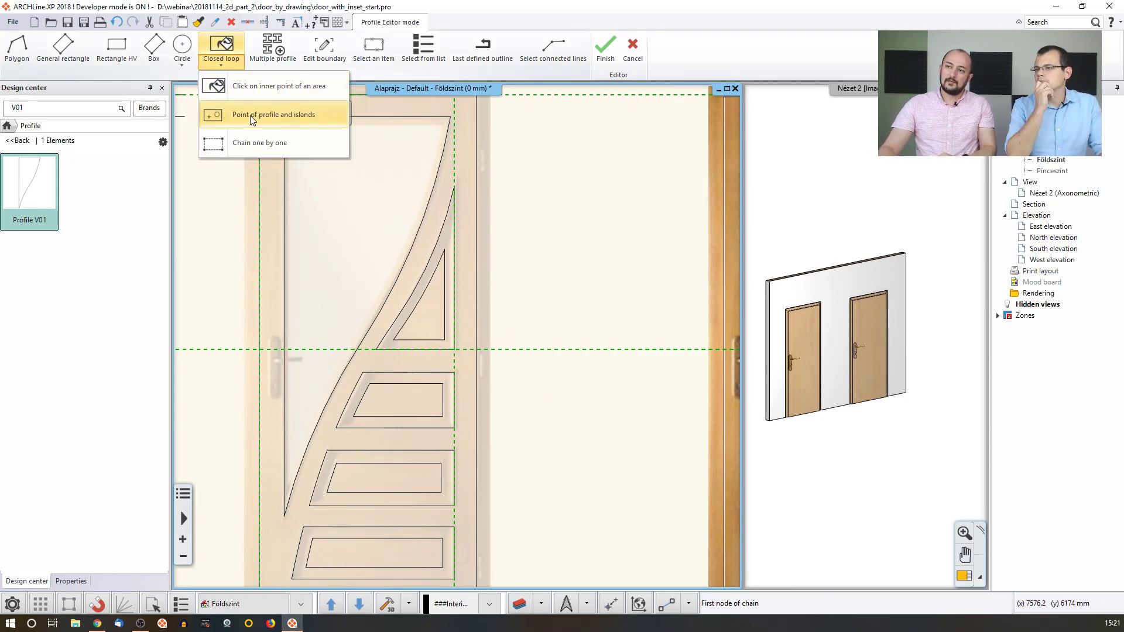
click(329, 118)
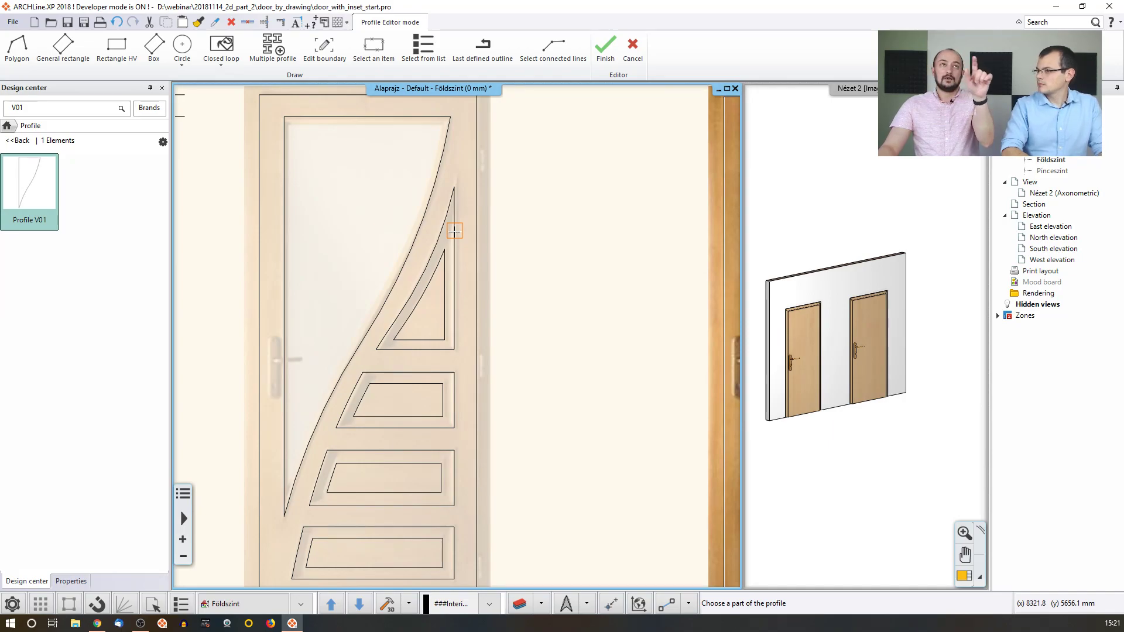
click(454, 229)
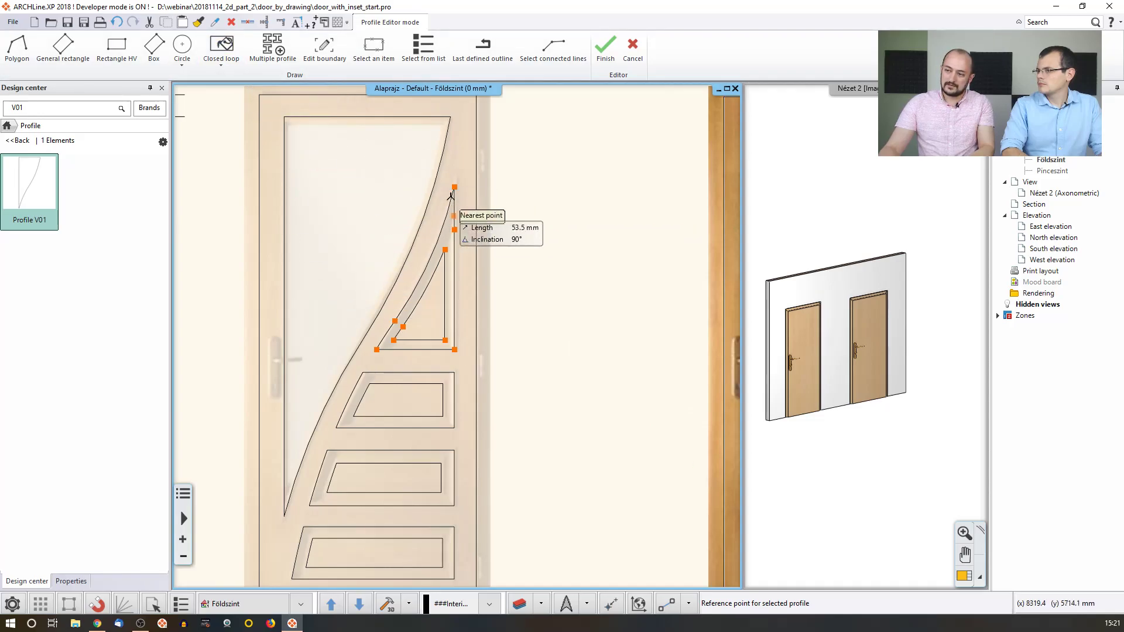
click(485, 272)
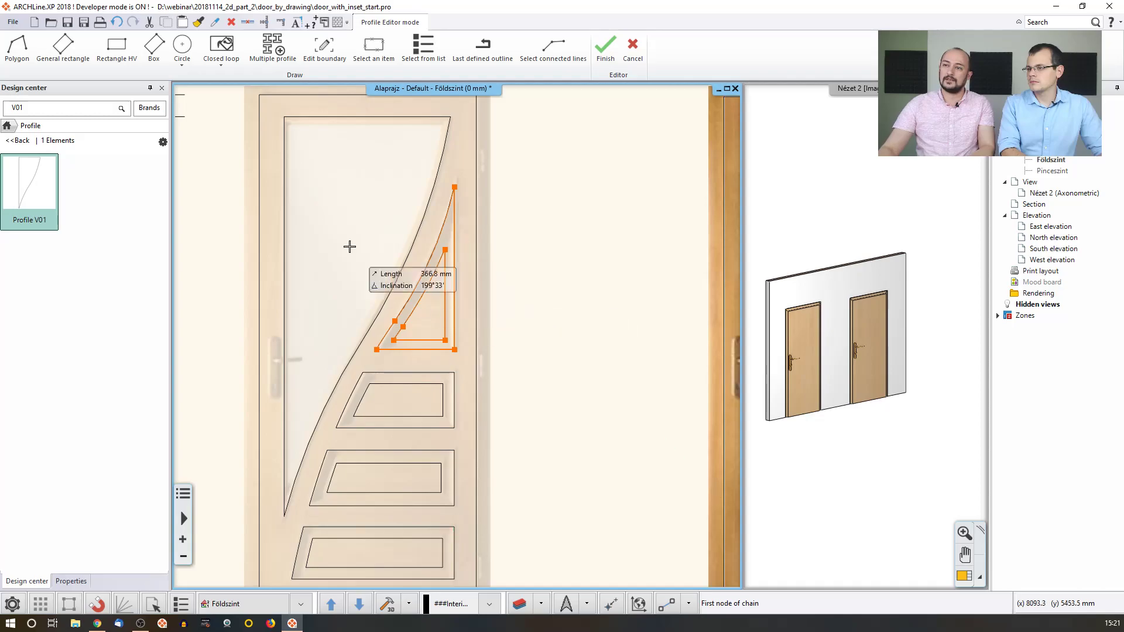
Add the outer and inner outlines of the three trapezoidal panels to the multiple profile using Point of profile and islands.
click(221, 68)
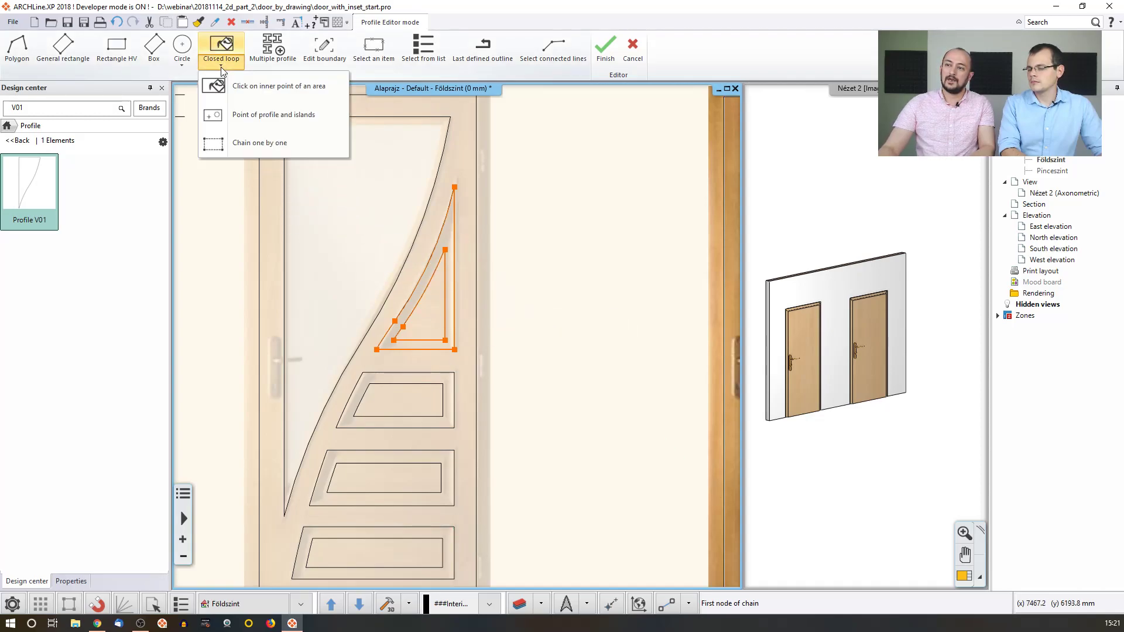
click(262, 115)
click(448, 395)
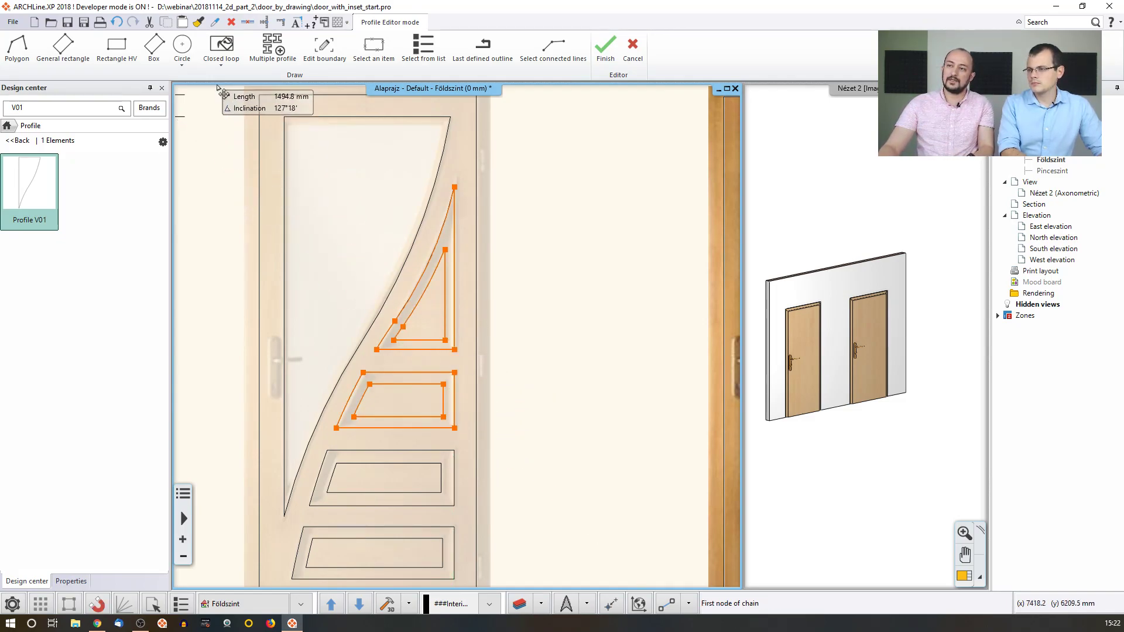
click(221, 48)
click(249, 117)
scroll(527, 284, up, 1)
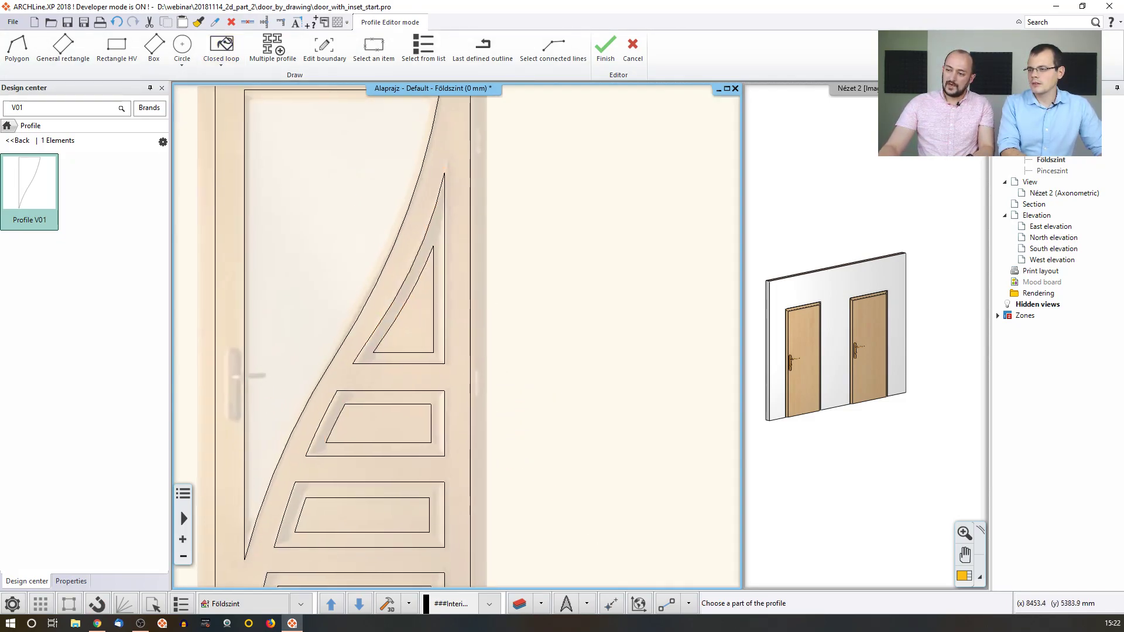
middle_drag(466, 515, 485, 419)
click(457, 420)
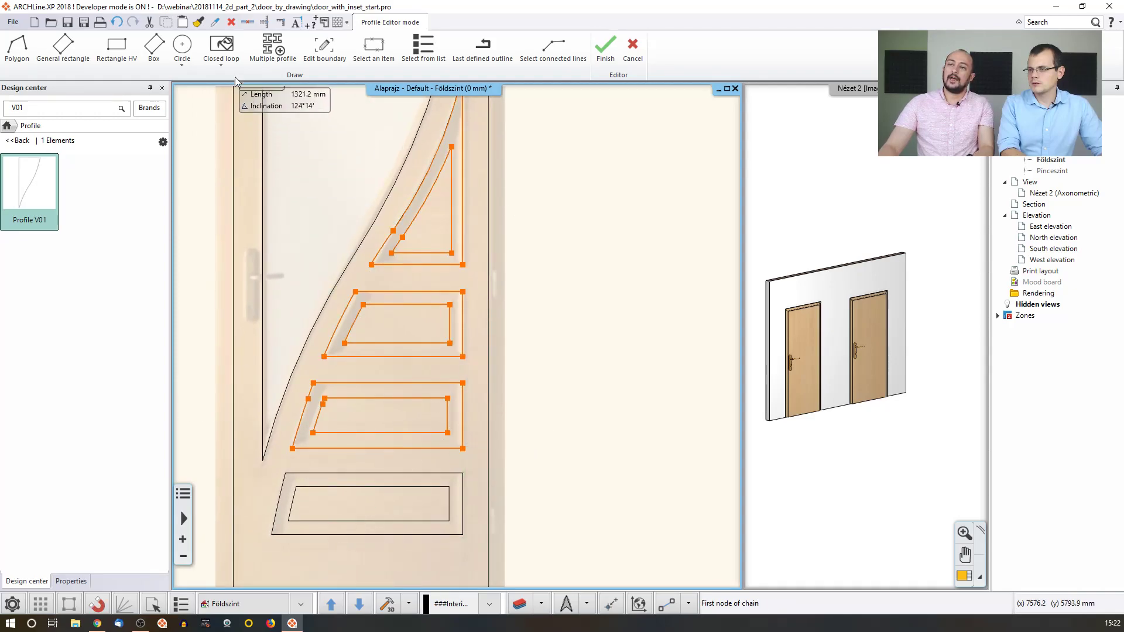
click(222, 48)
click(249, 116)
click(463, 501)
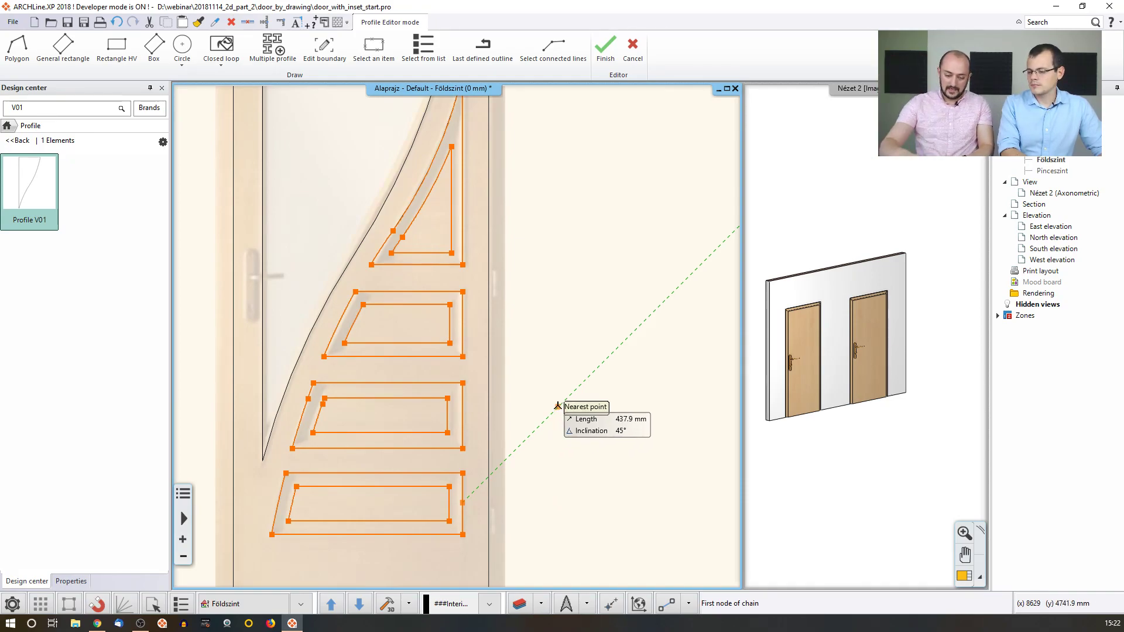
Finish the multiple profile and save it in the library as Profile V02.
key(Return)
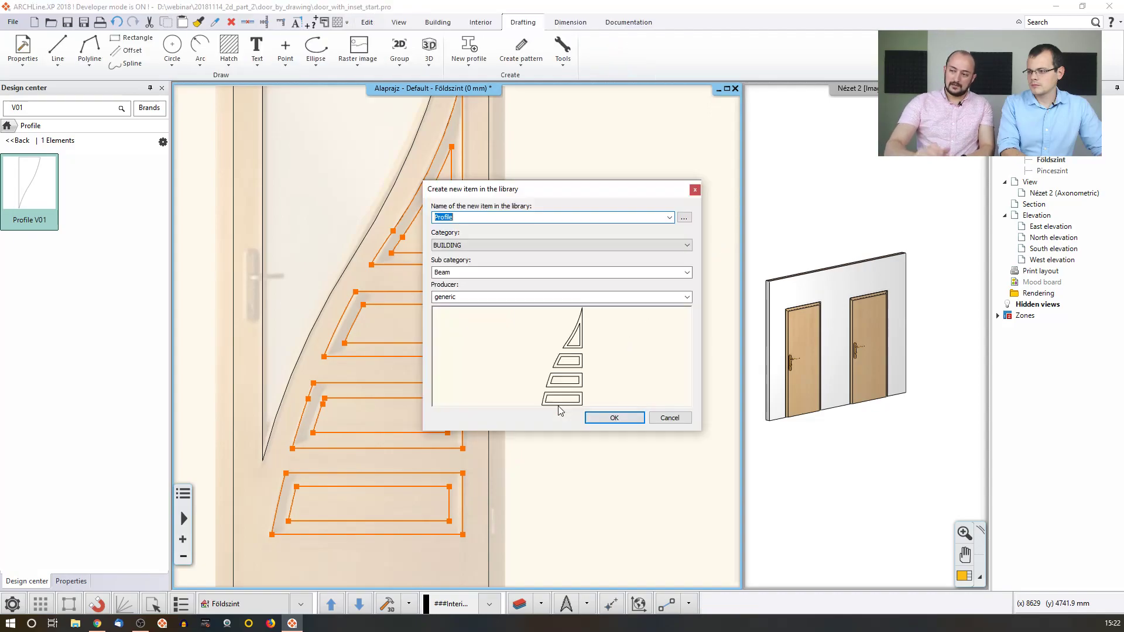
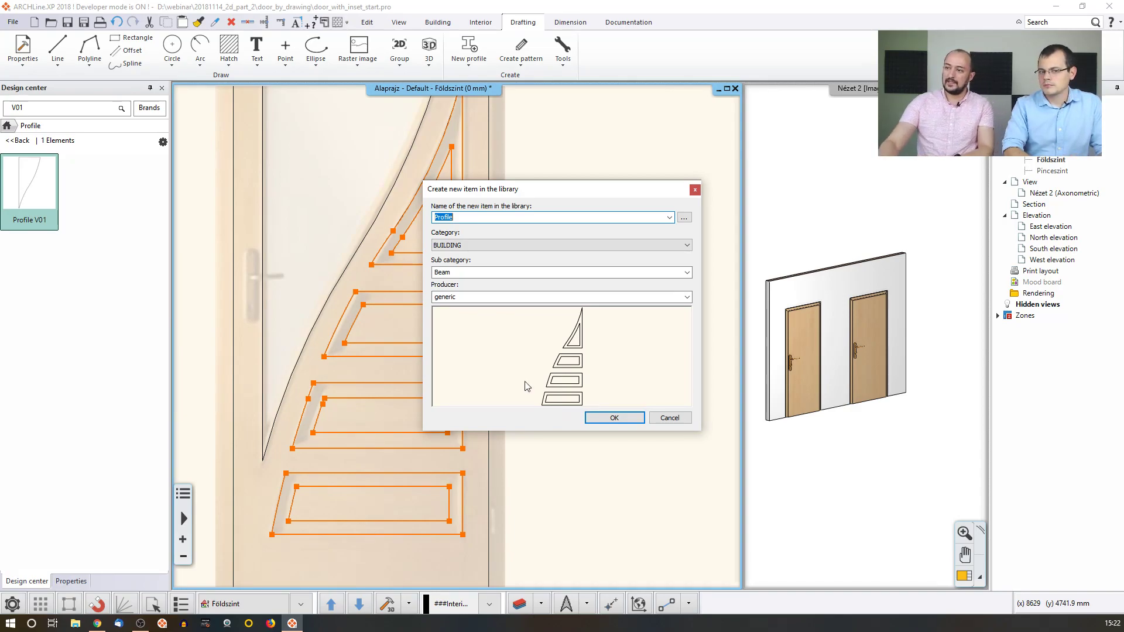
key(End)
text(V02)
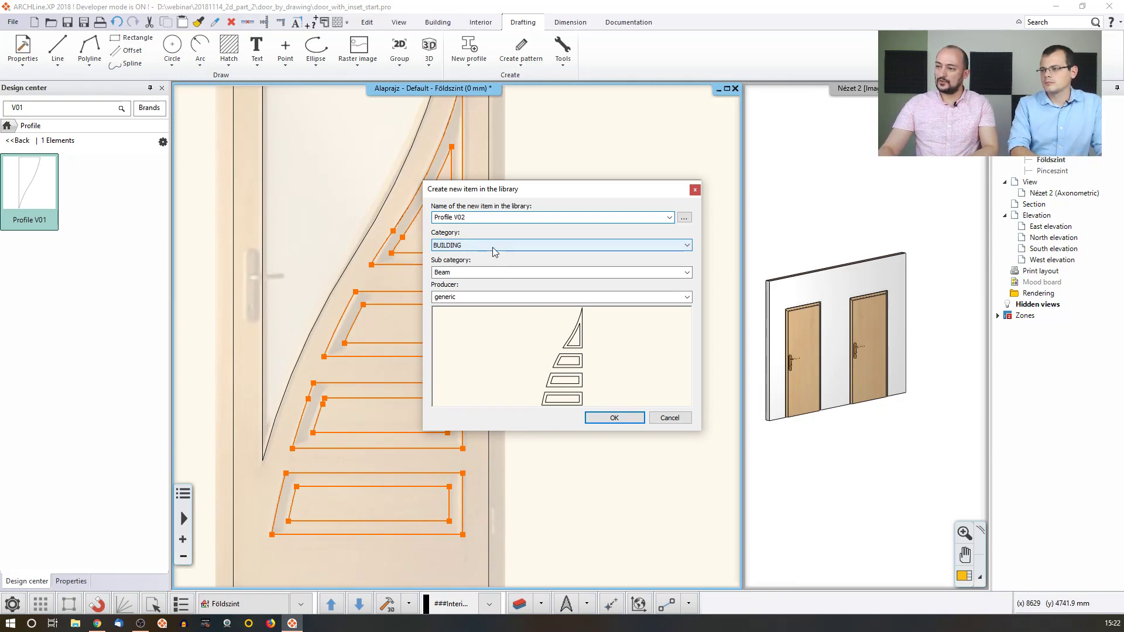
click(603, 418)
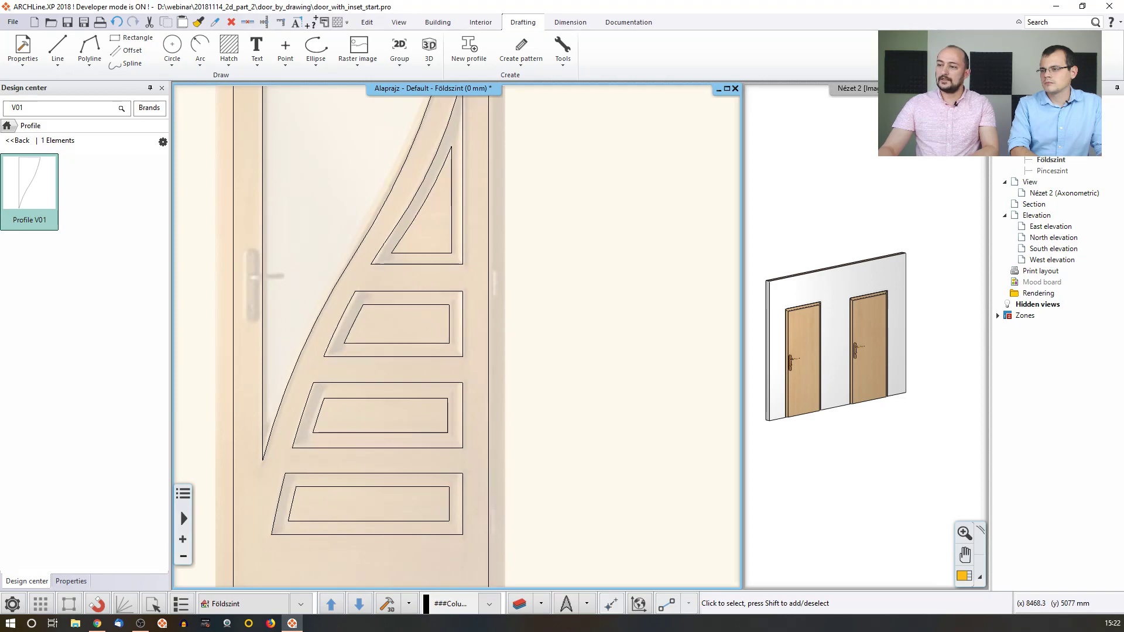
scroll(495, 349, down, 3)
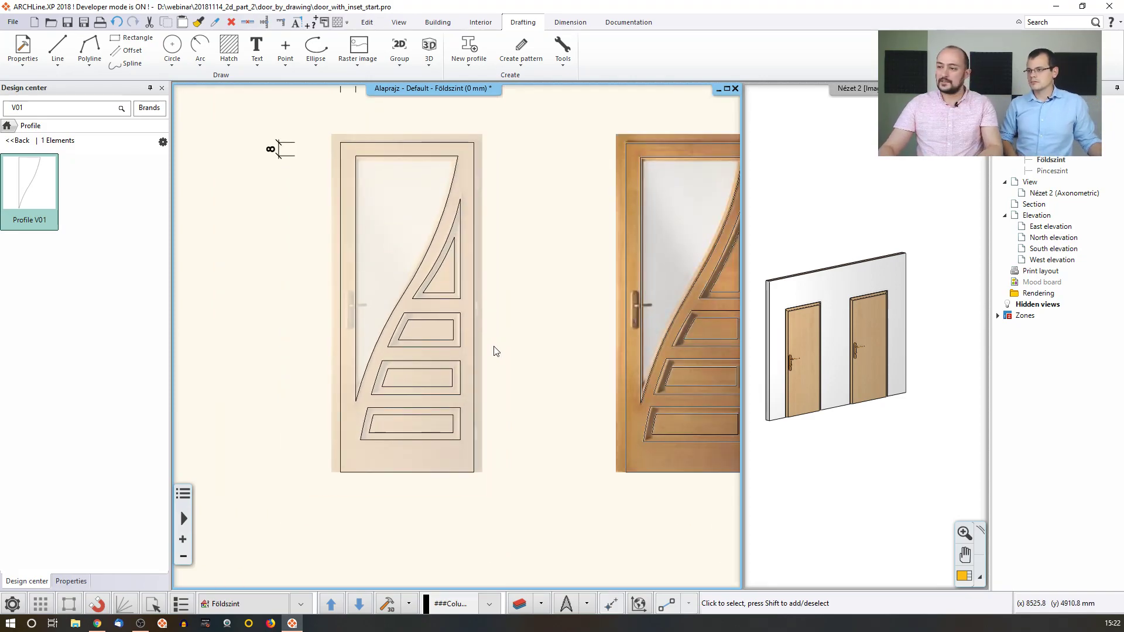
scroll(457, 334, down, 2)
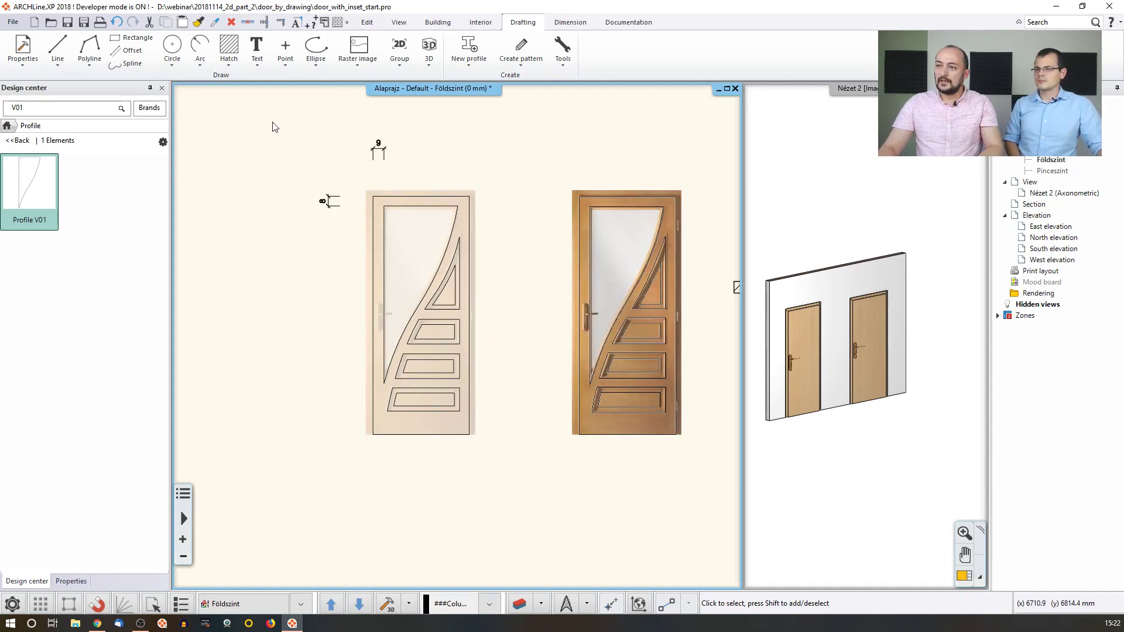
middle_drag(509, 276, 342, 276)
middle_drag(576, 319, 372, 306)
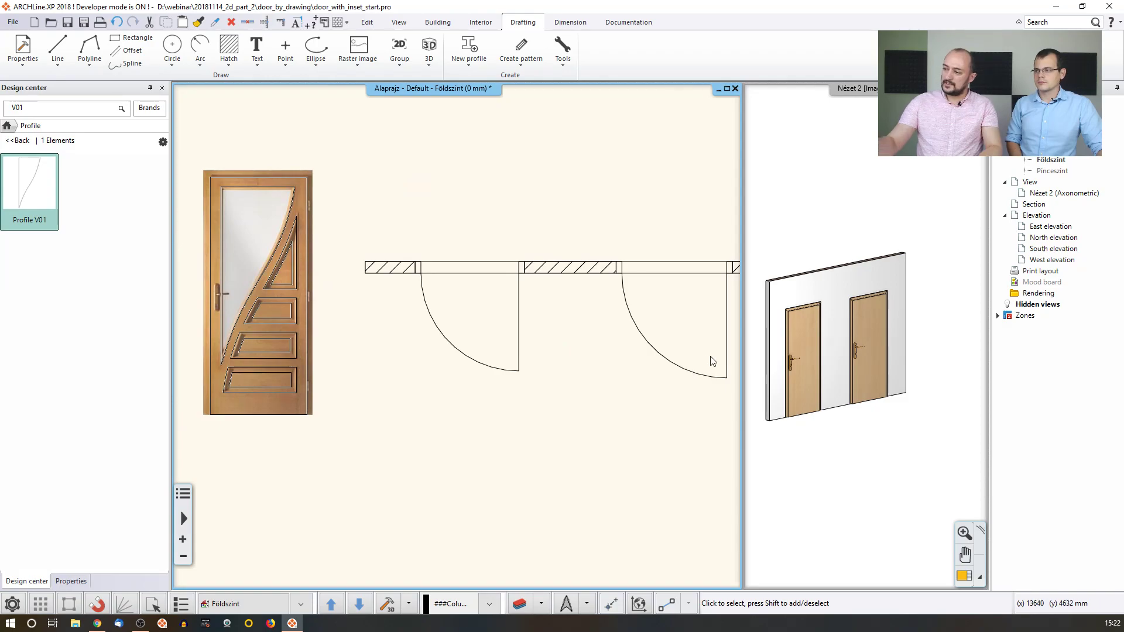
click(519, 336)
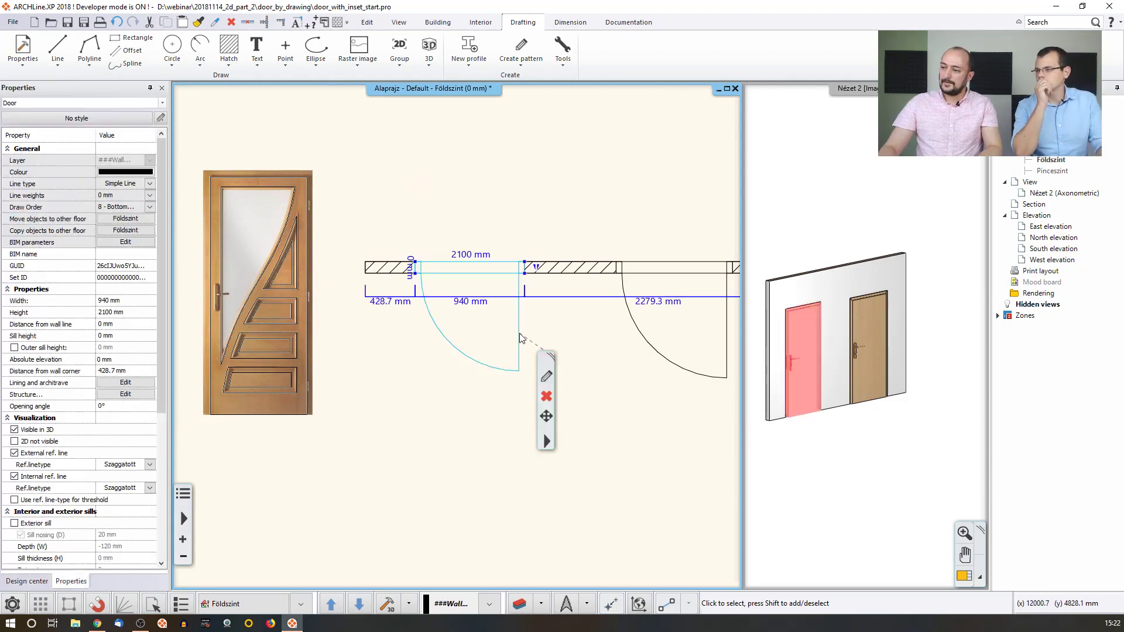
click(547, 380)
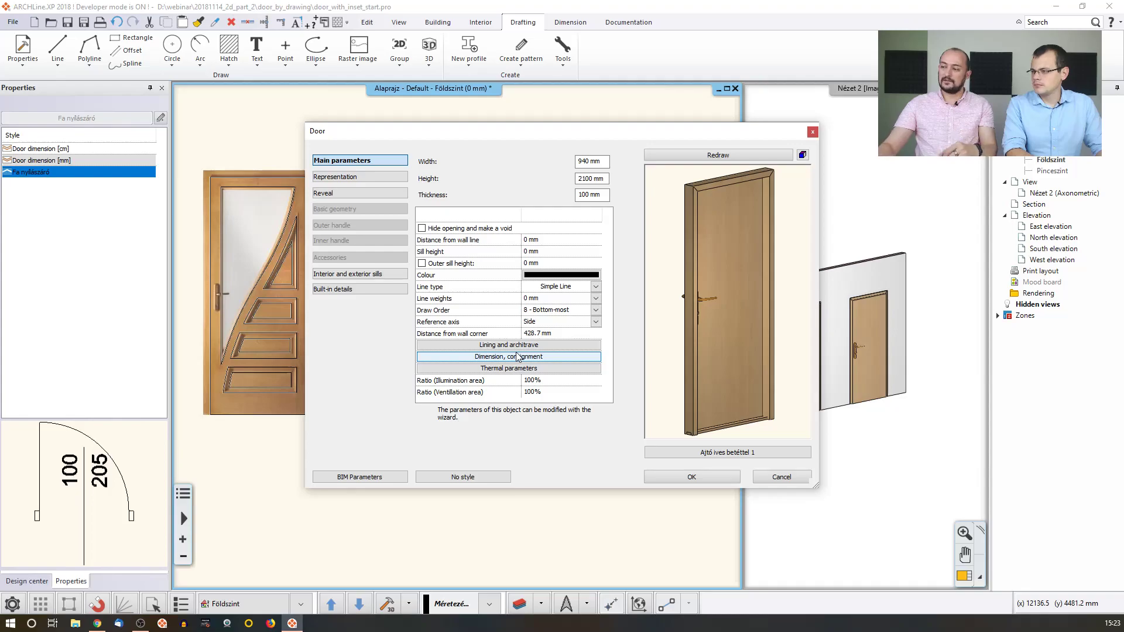
click(778, 480)
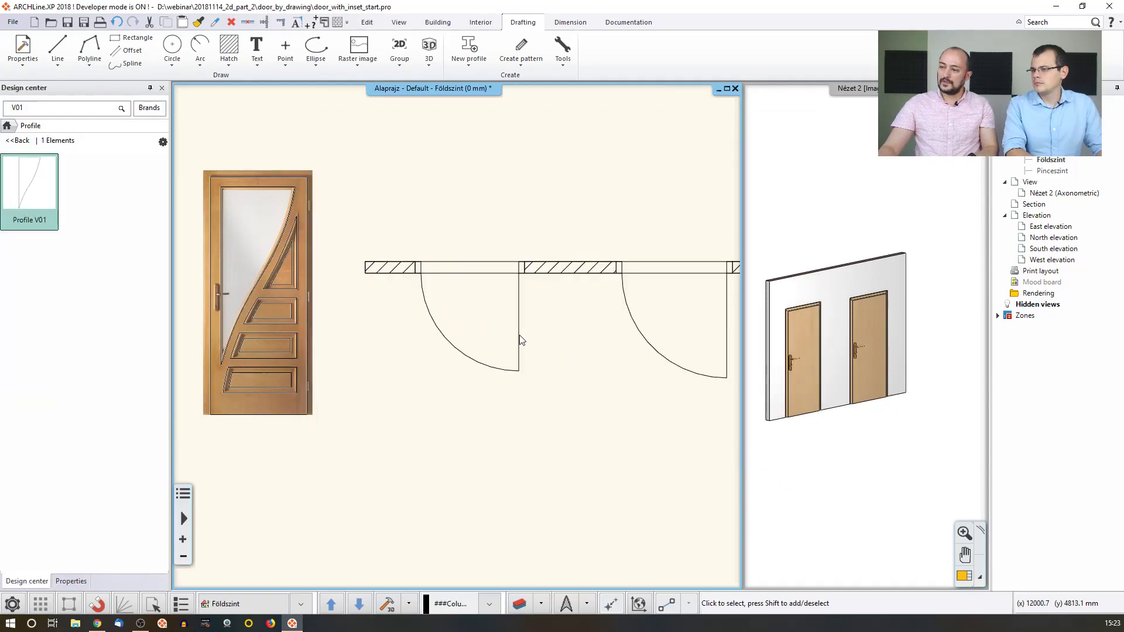
Open the floor plan wall's left door in the Door Wizard and enable its inset.
right_click(519, 335)
click(595, 377)
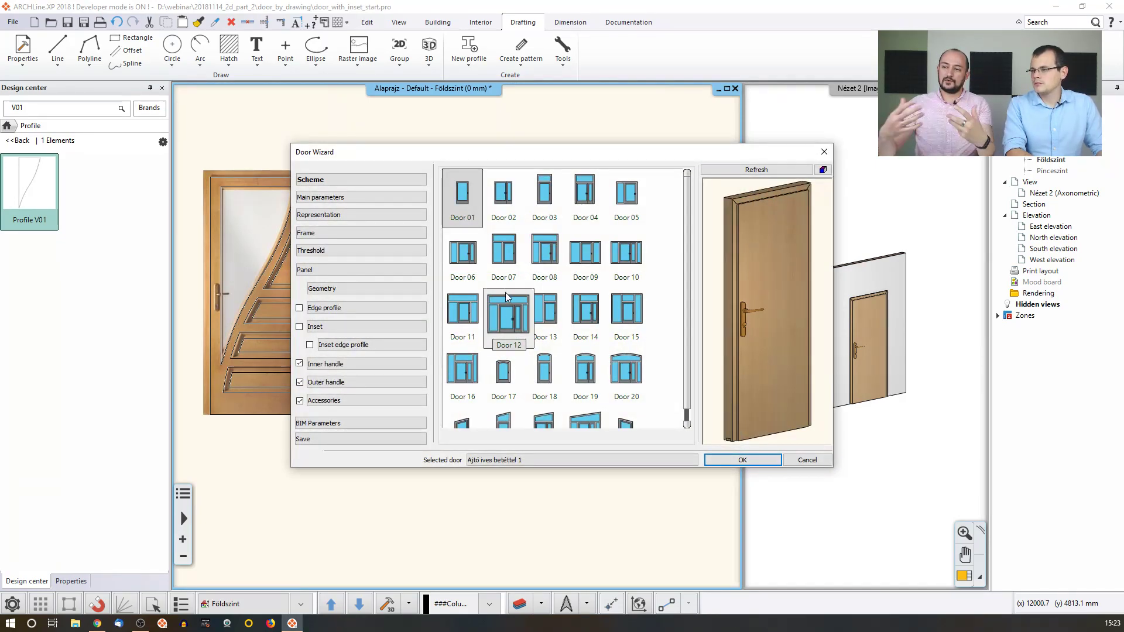
click(325, 329)
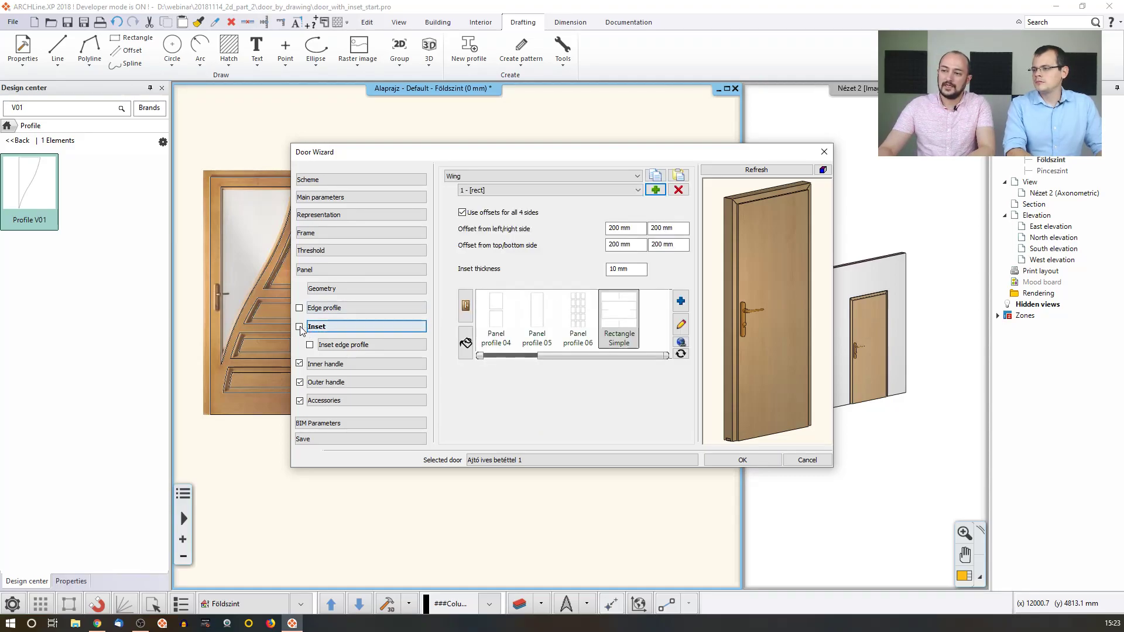
click(299, 327)
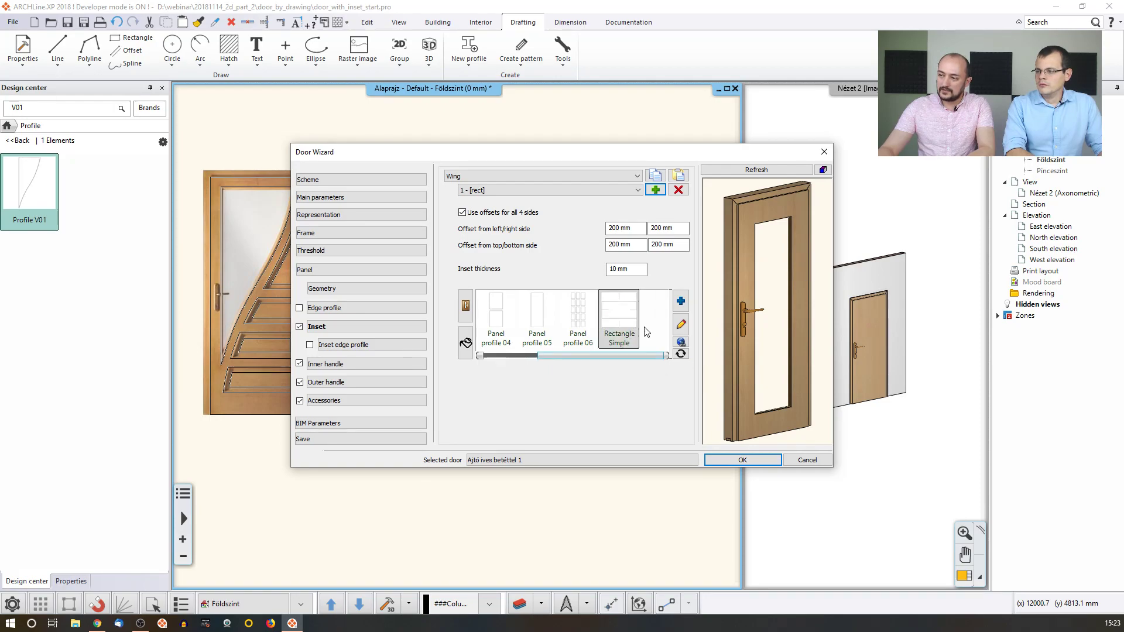
Search the whole profile library for V01 and apply Profile V01 as the door's inset profile.
click(682, 301)
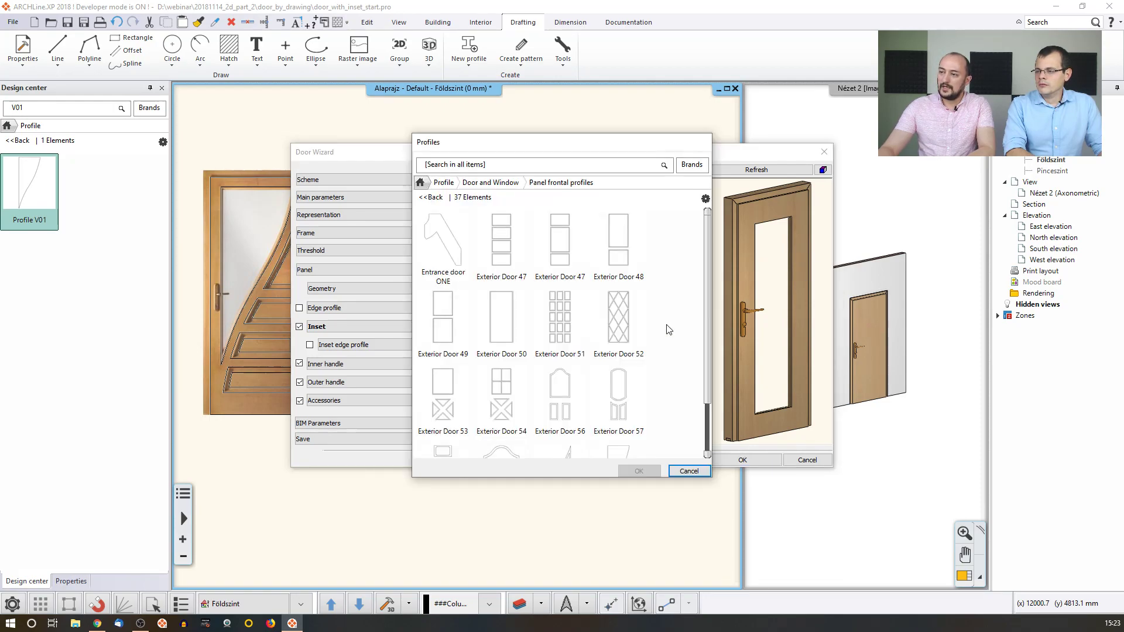
click(420, 182)
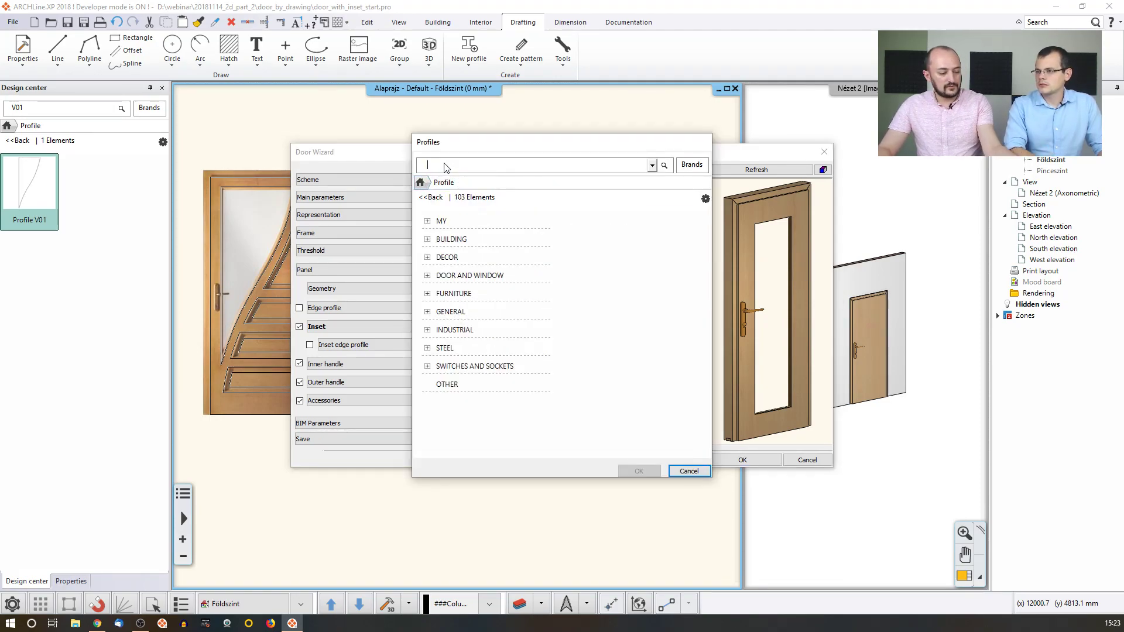
text(V0)
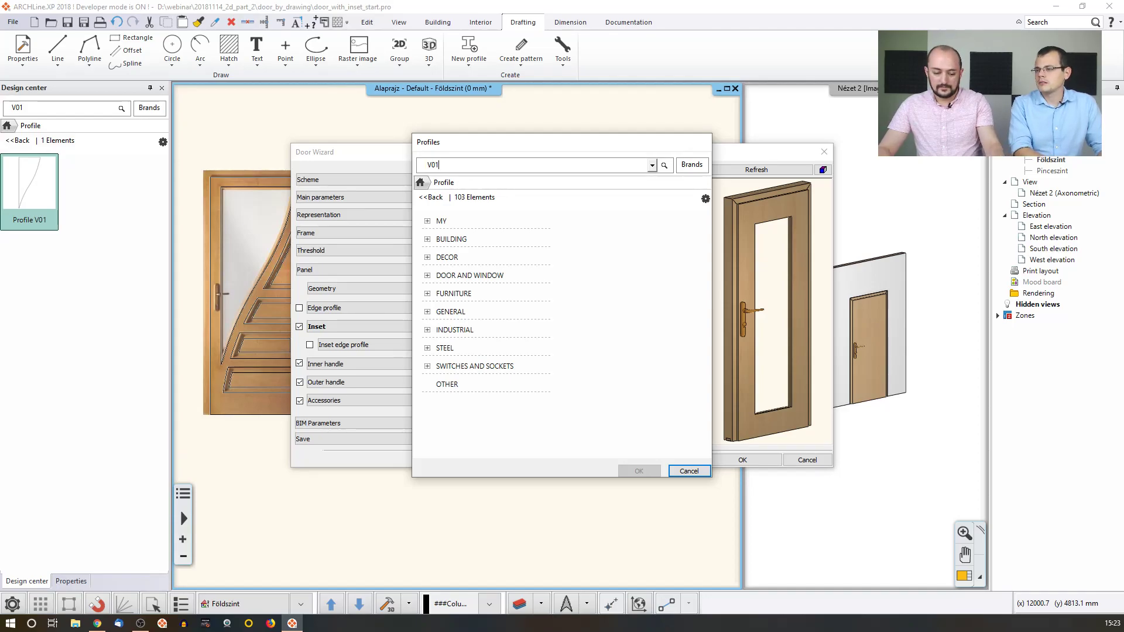
text(1)
key(Return)
click(442, 246)
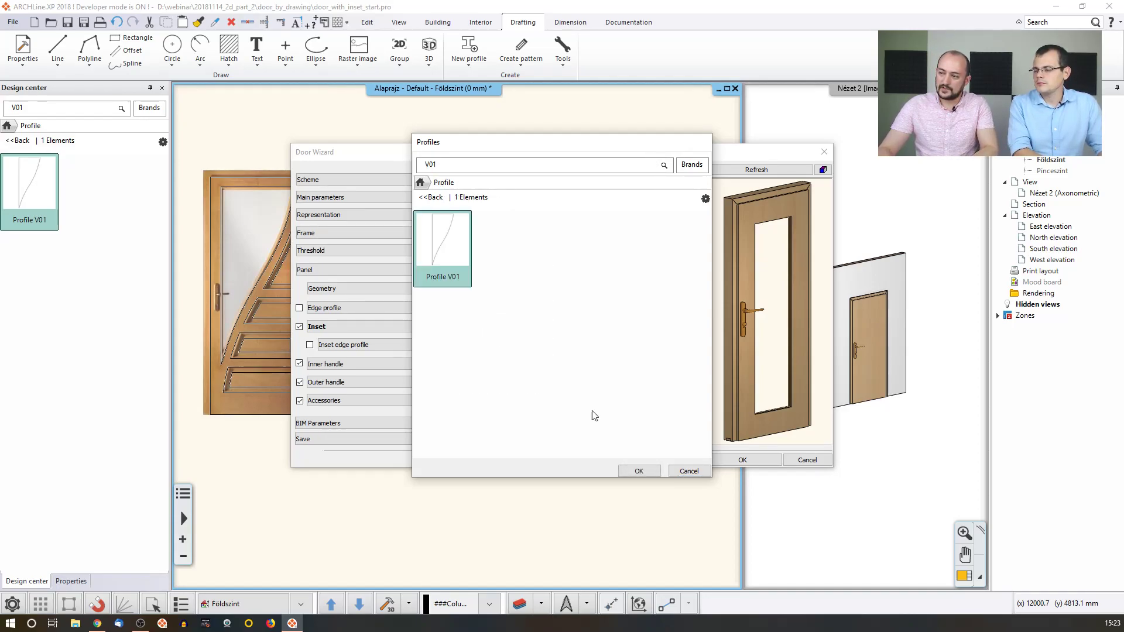
click(640, 471)
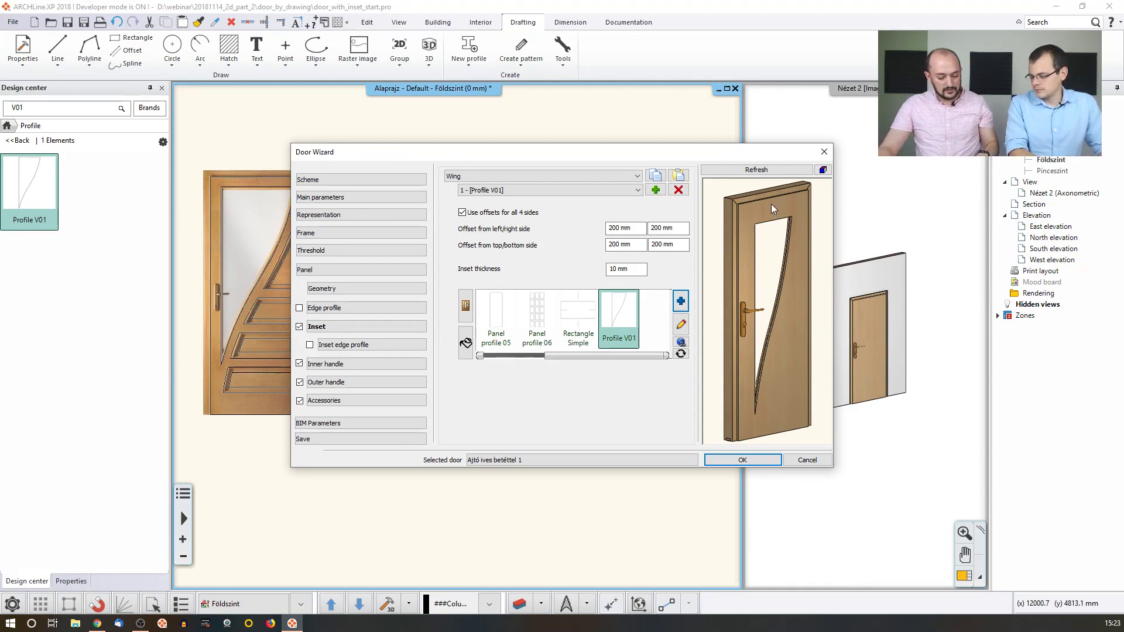
Start editing the inset's offset from the left side of the door wing.
double_click(613, 228)
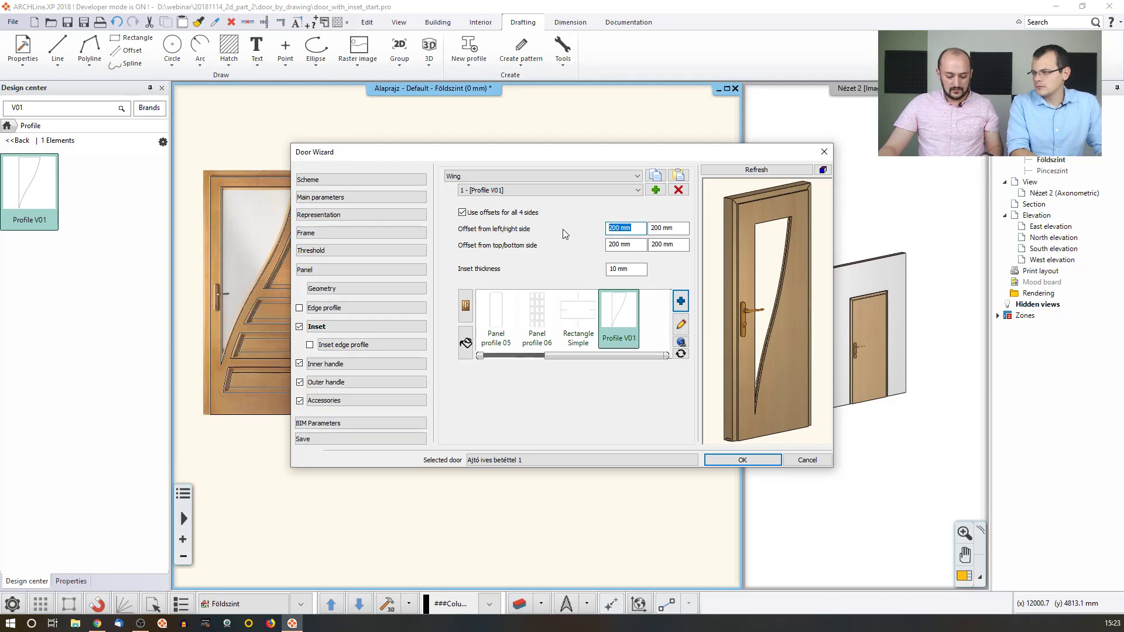
Set the Profile V01 inset's left and right side offsets to 90 mm each and refresh the door preview.
text(90)
click(672, 229)
click(755, 169)
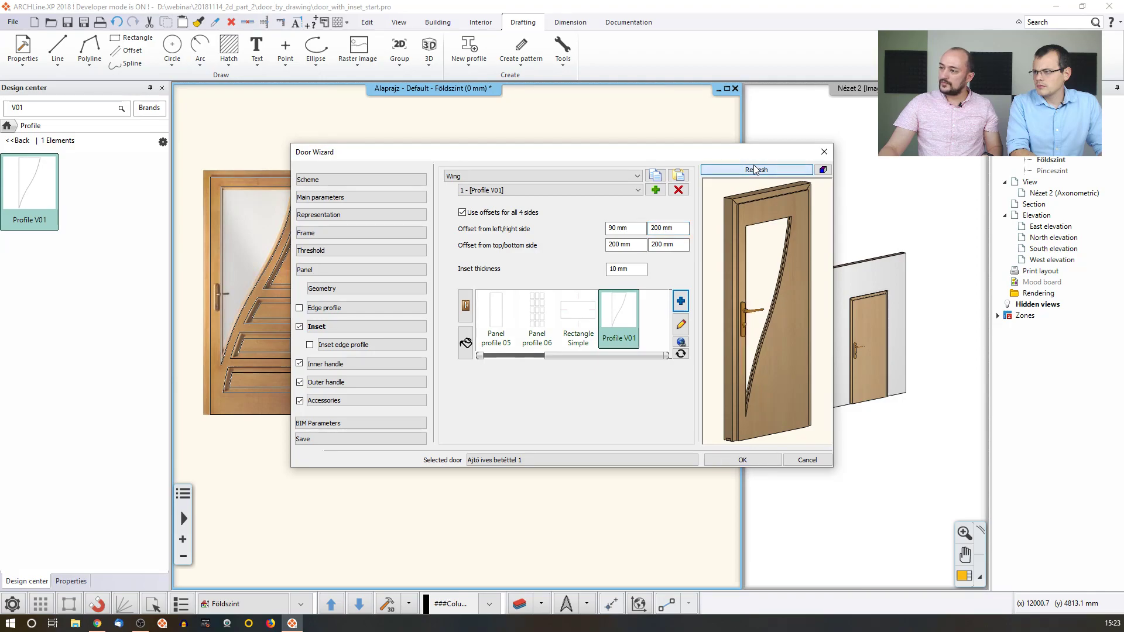
double_click(674, 228)
text(90)
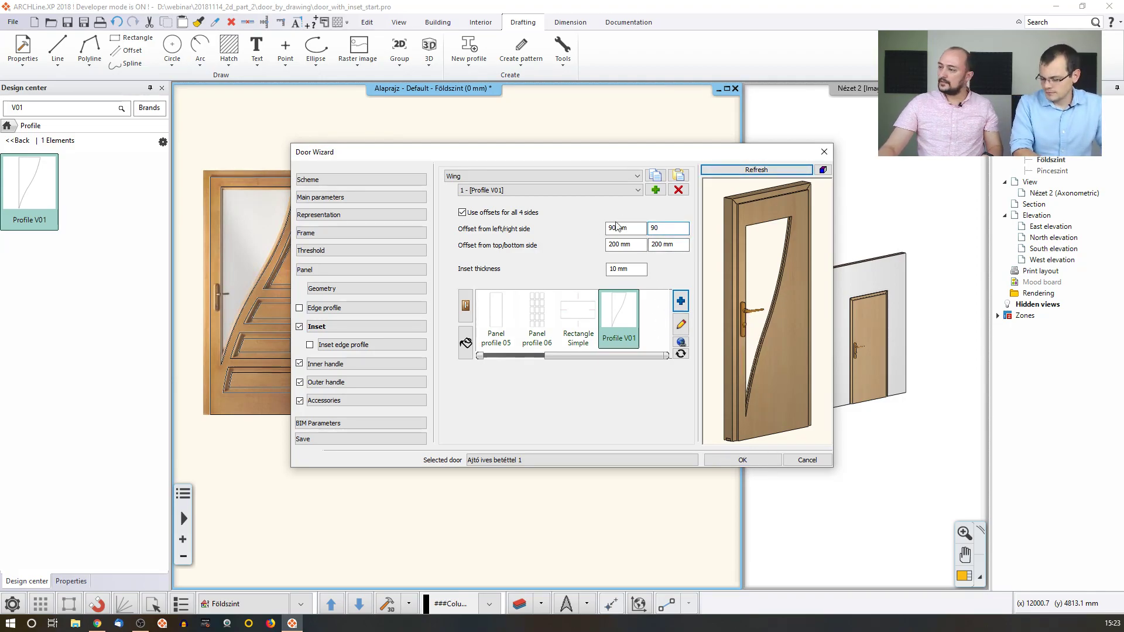
click(725, 171)
Set the Profile V01 inset's top offset to 90 mm and bottom offset to 430 mm, and refresh the door preview.
double_click(621, 244)
text(0)
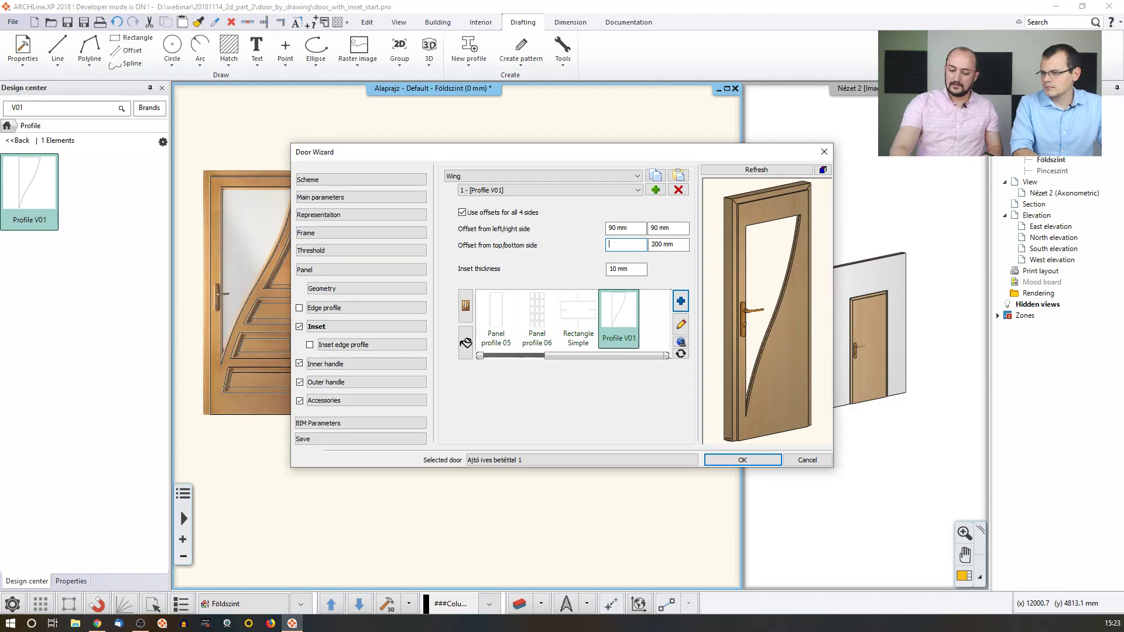
click(680, 246)
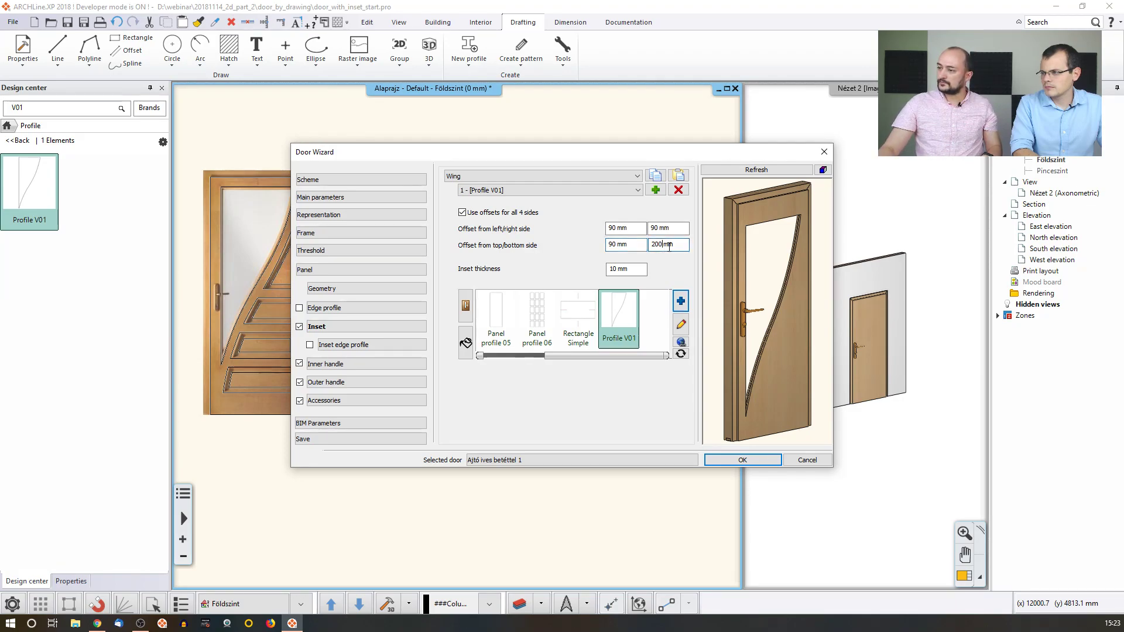
drag(680, 246, 601, 245)
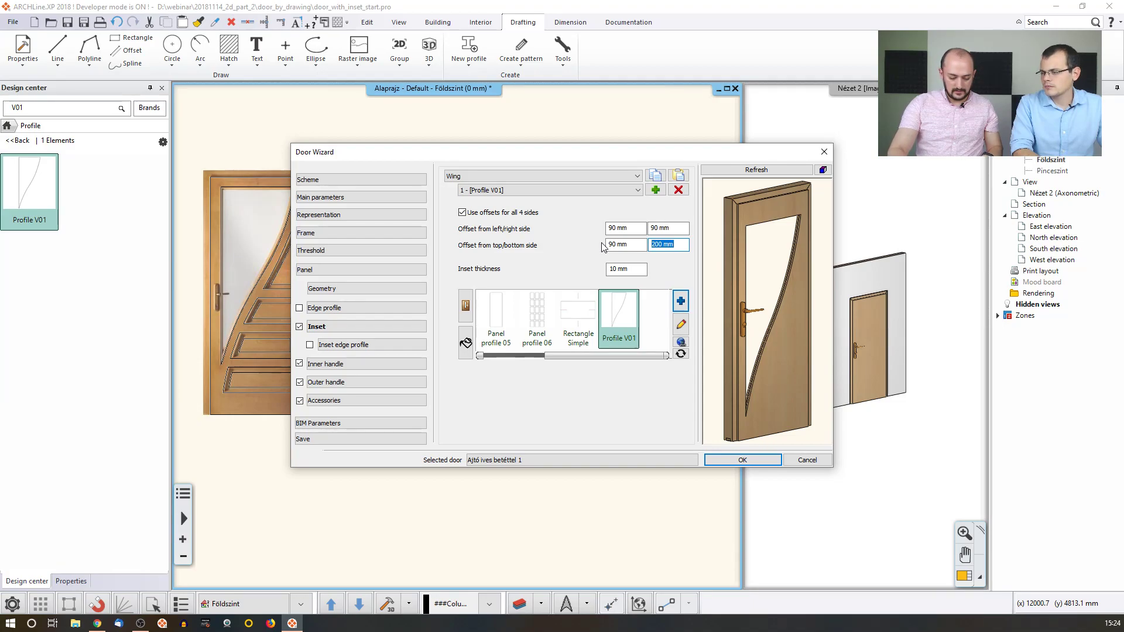
text(4)
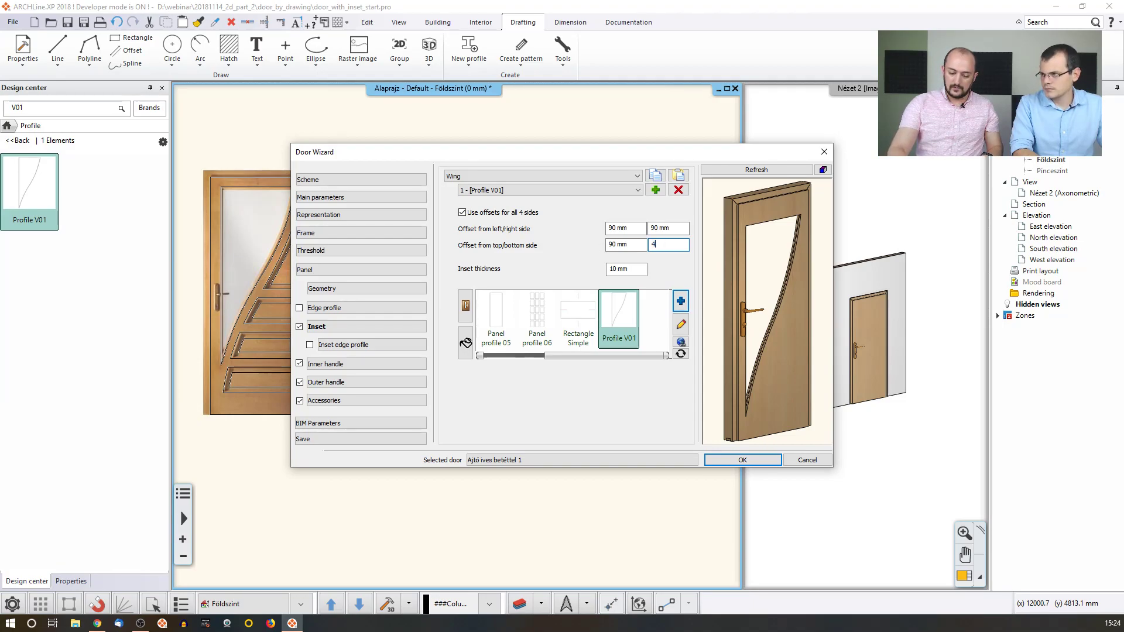
text(30)
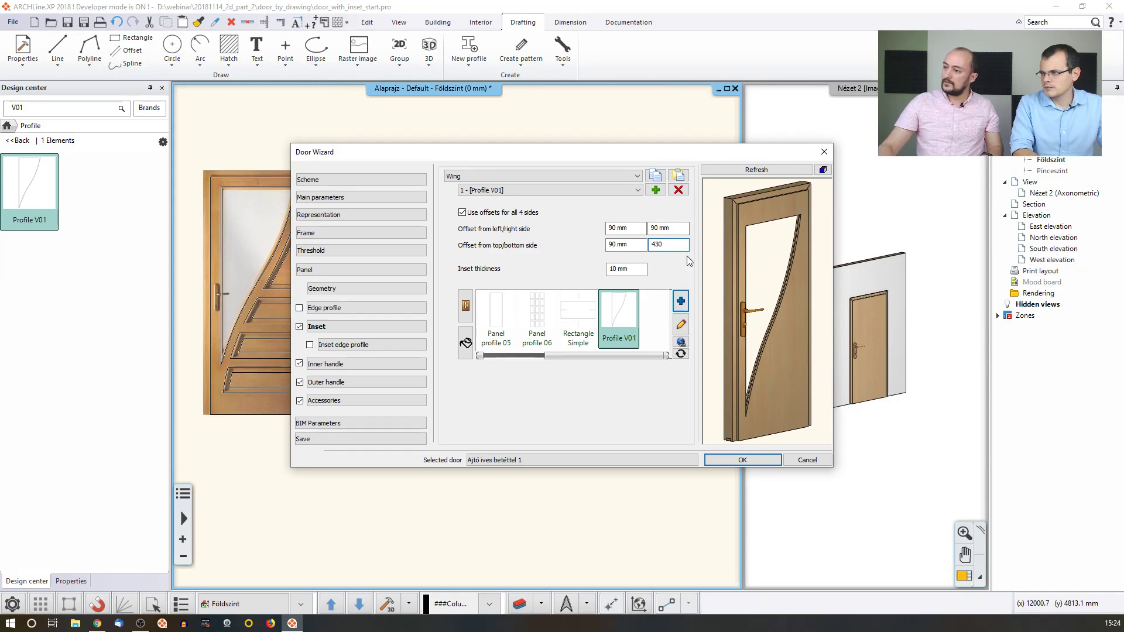
click(774, 169)
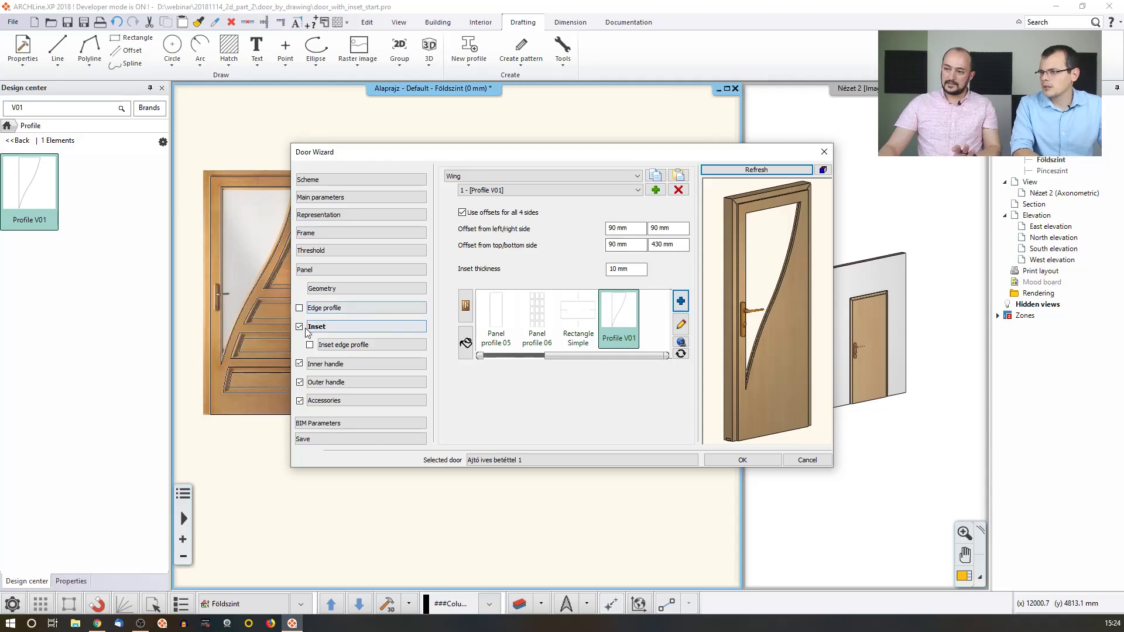
Add a second inset to the door wing and assign it the Pine_natural material.
click(655, 190)
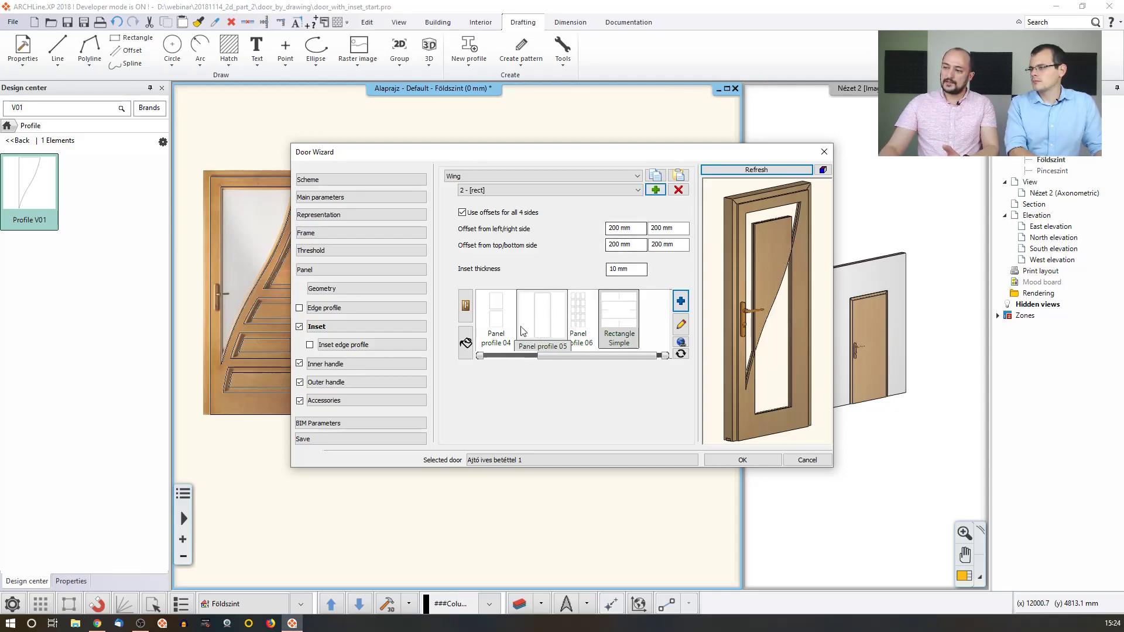
click(465, 345)
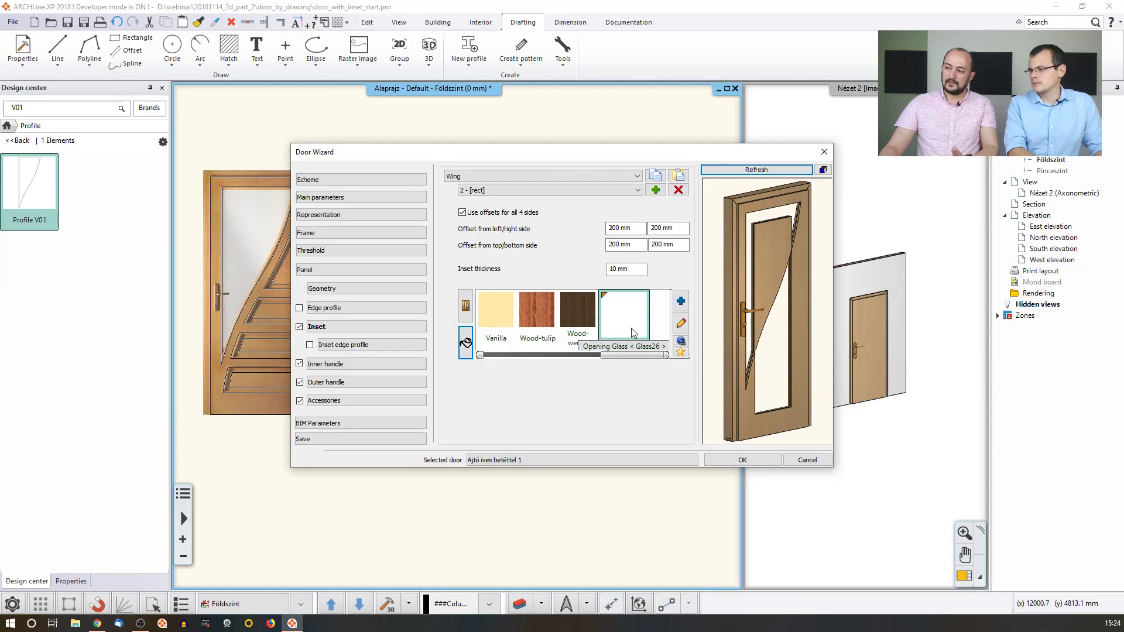
drag(619, 355, 582, 358)
click(581, 327)
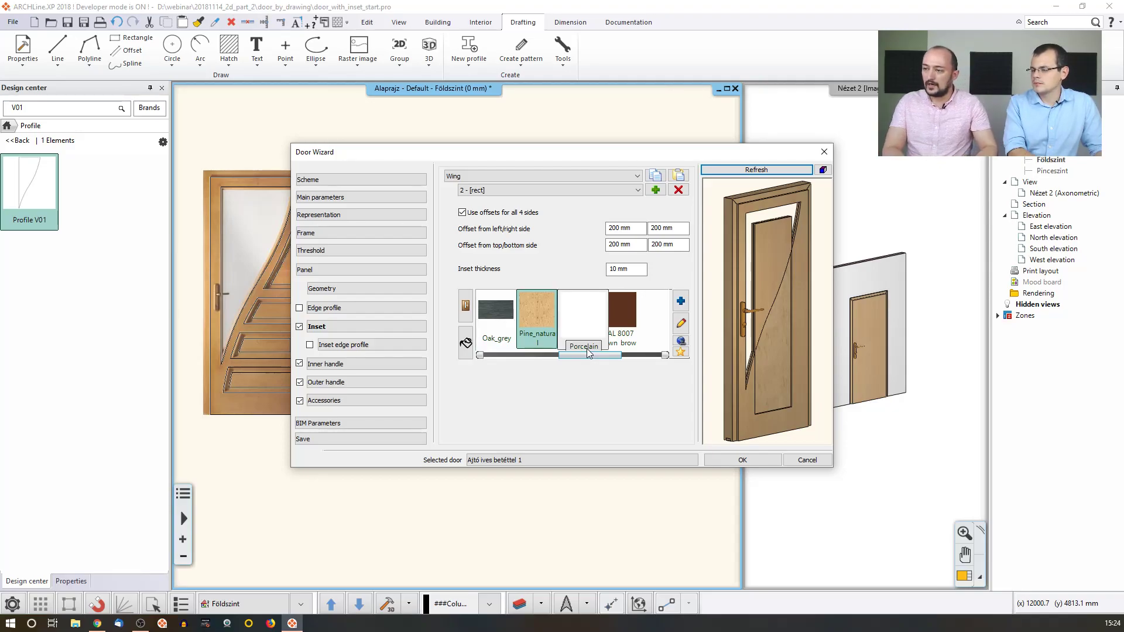
click(630, 270)
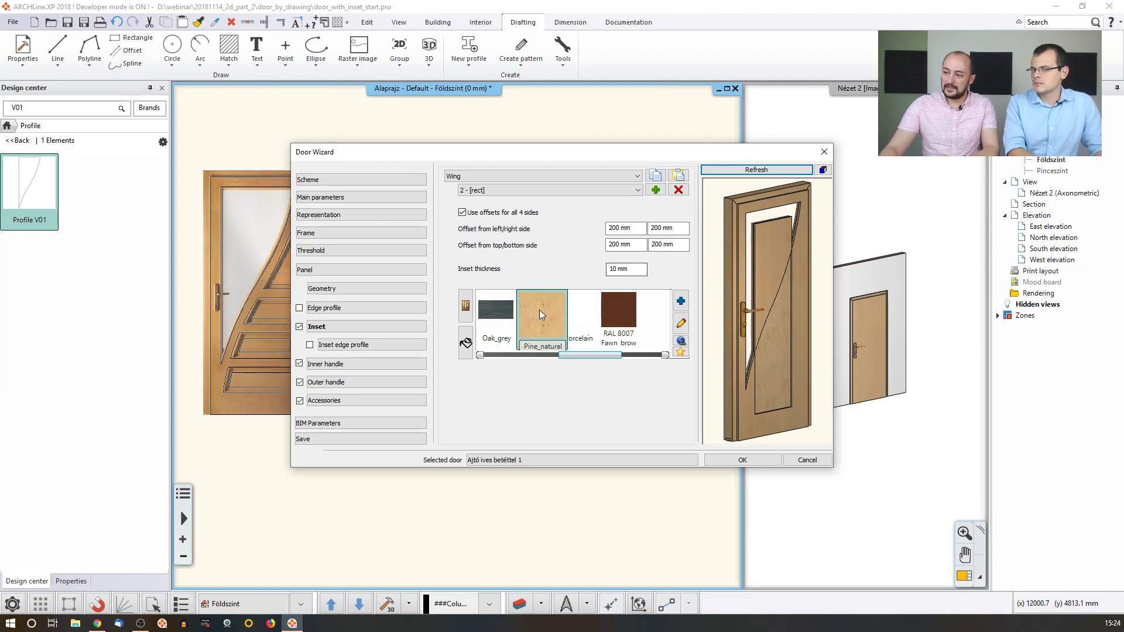
Search all profiles for V02 and apply Profile V02 as the second inset's shape.
click(466, 305)
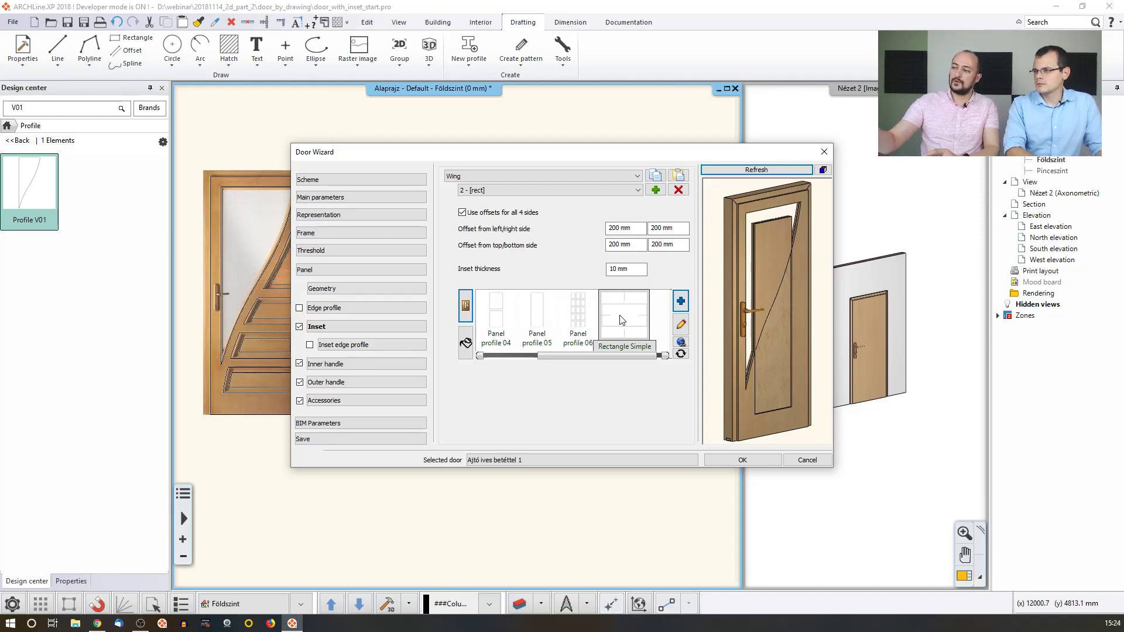
click(645, 316)
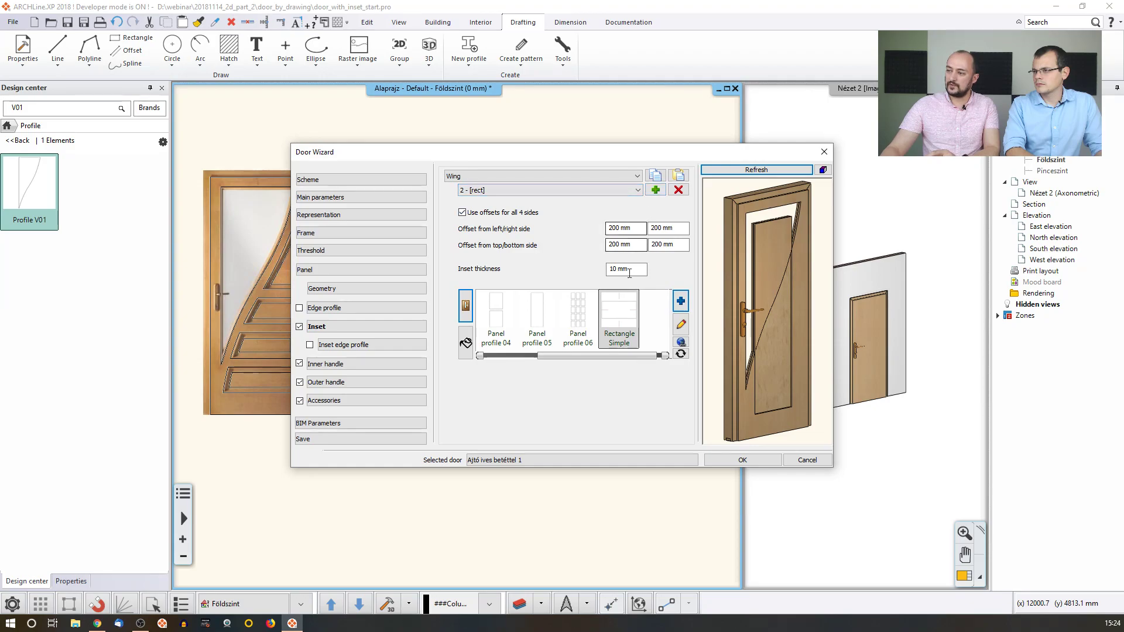
click(681, 301)
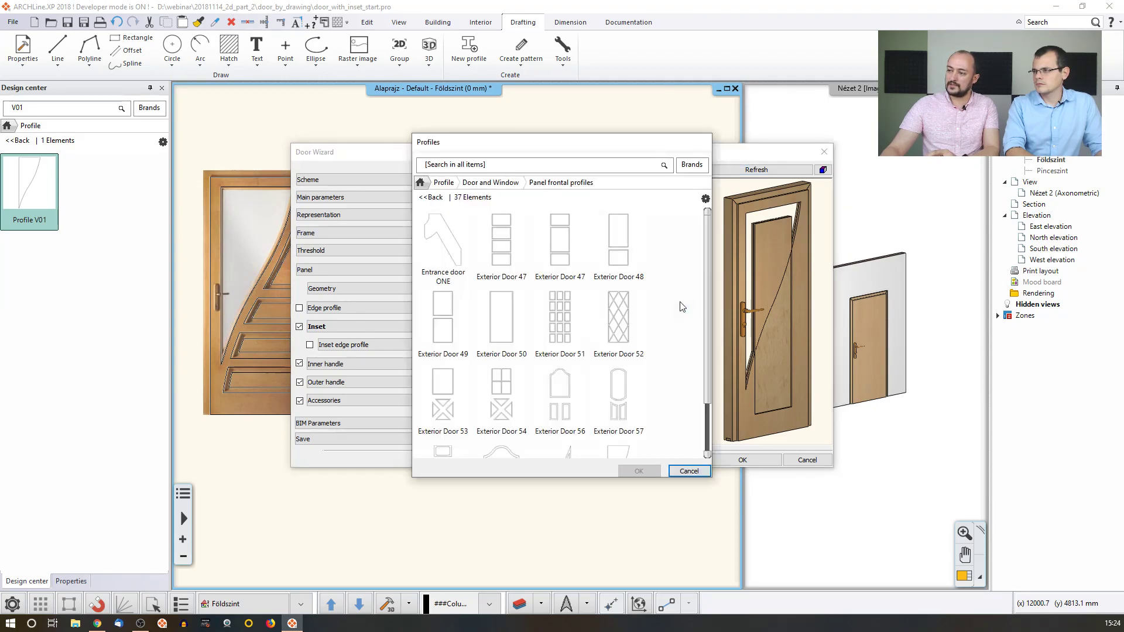
click(421, 183)
click(455, 167)
text(V02)
key(Return)
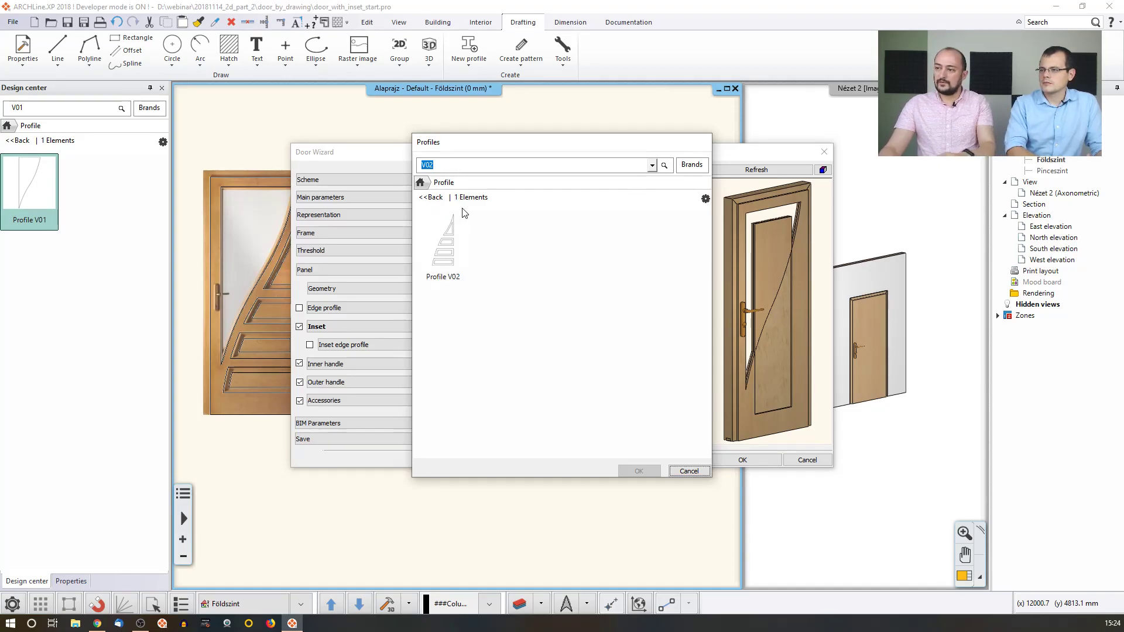
click(466, 258)
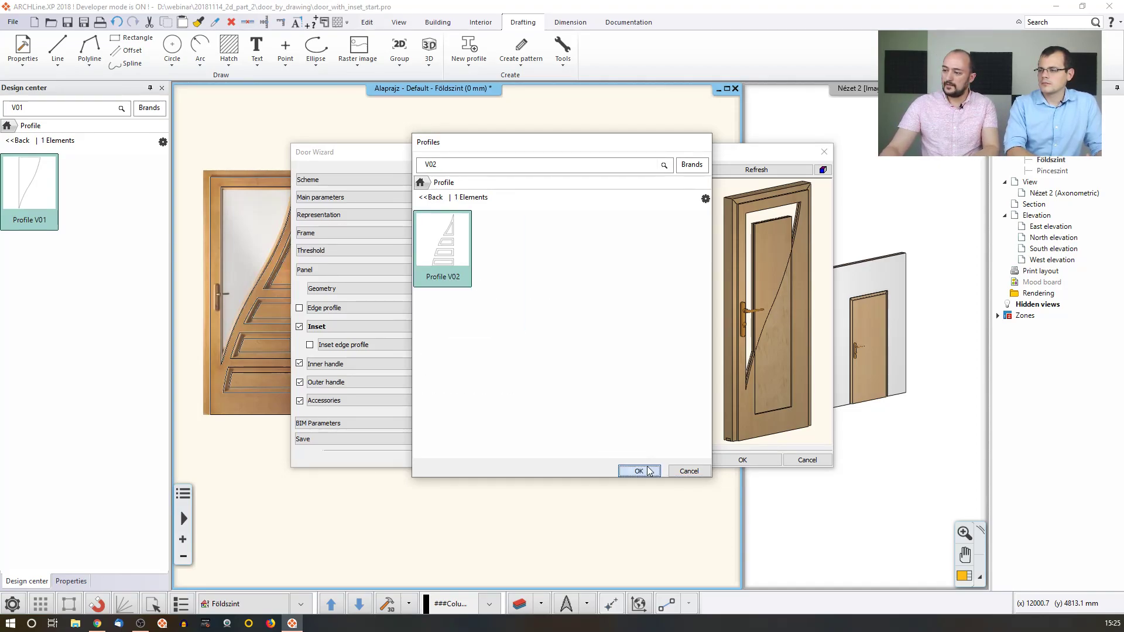
click(639, 471)
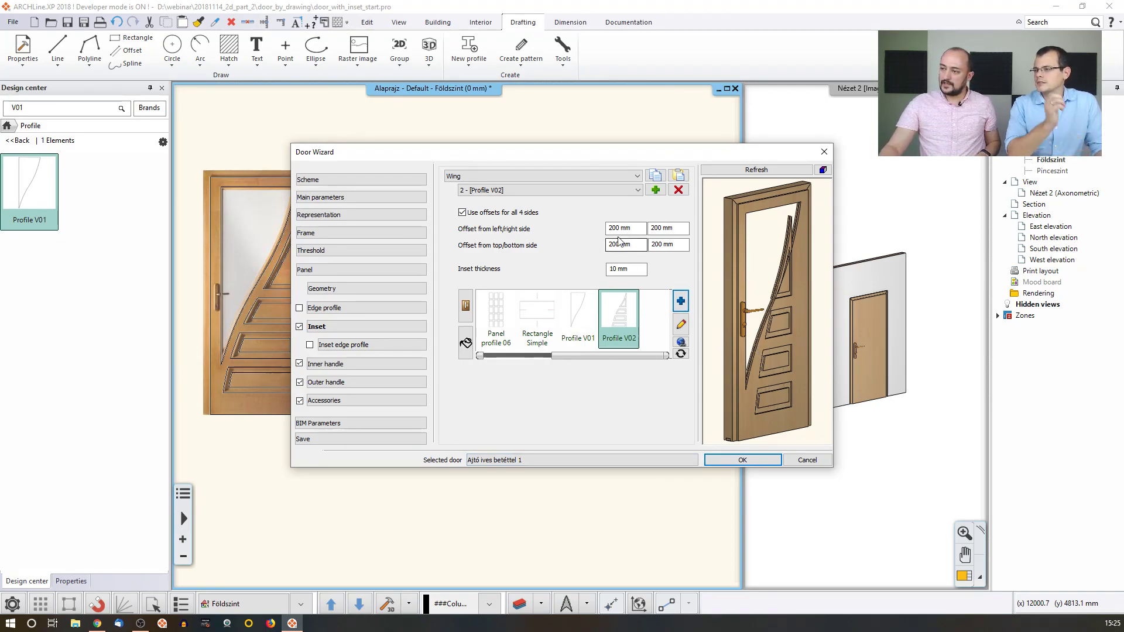
Set the Profile V02 inset's offsets to 110 mm left, 90 mm right, 330 mm top and 190 mm bottom, and refresh the preview.
drag(633, 228, 573, 230)
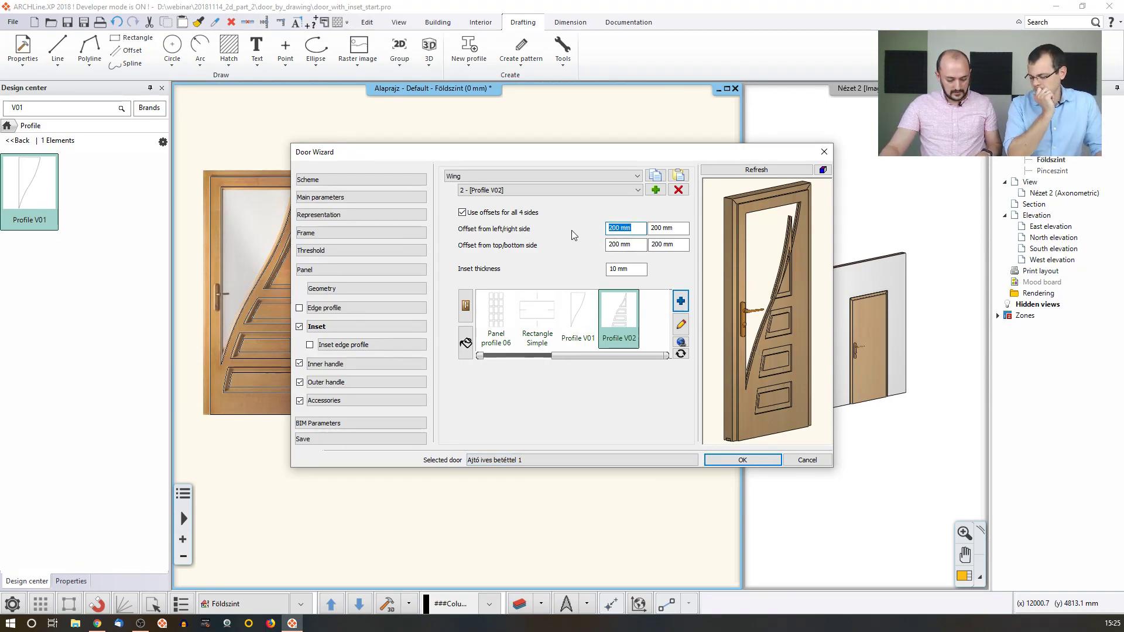
text(110)
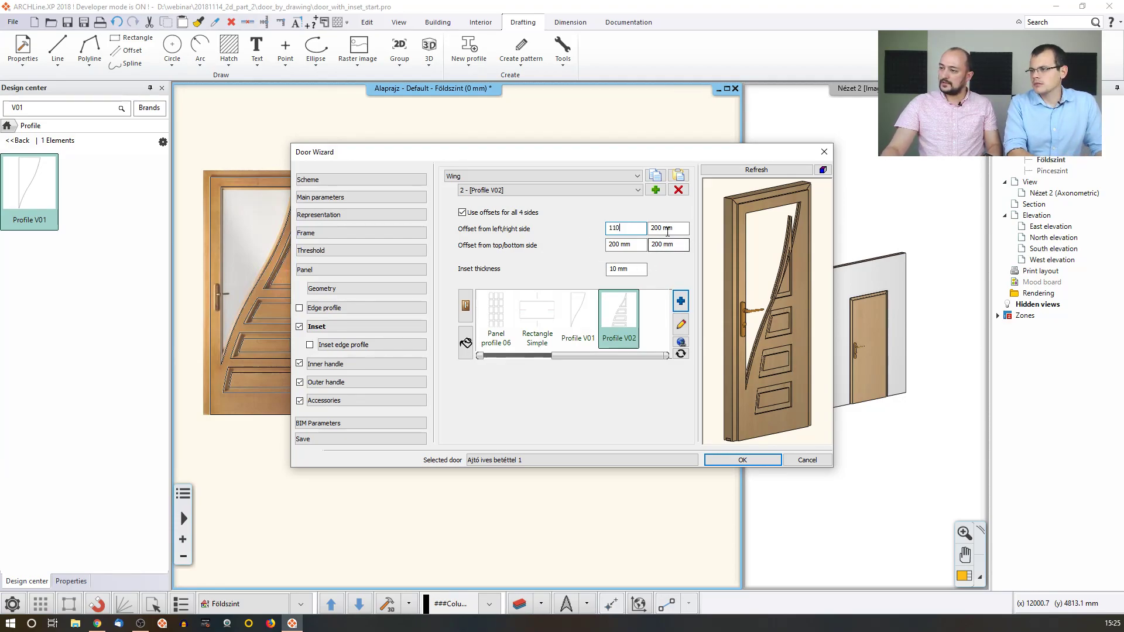
key(Tab)
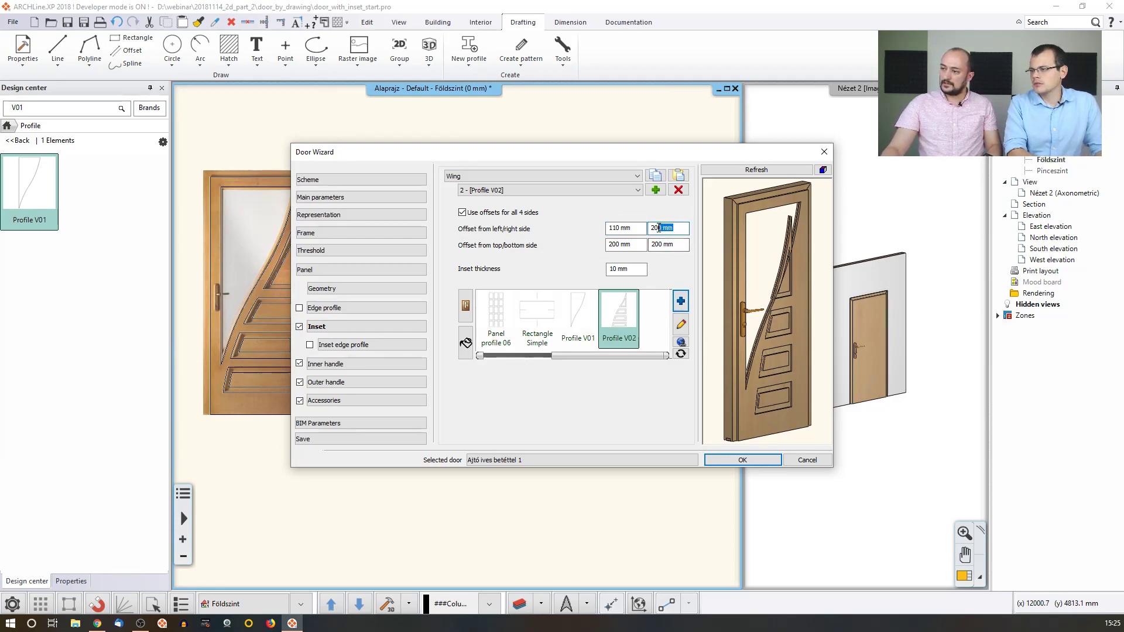
text(90)
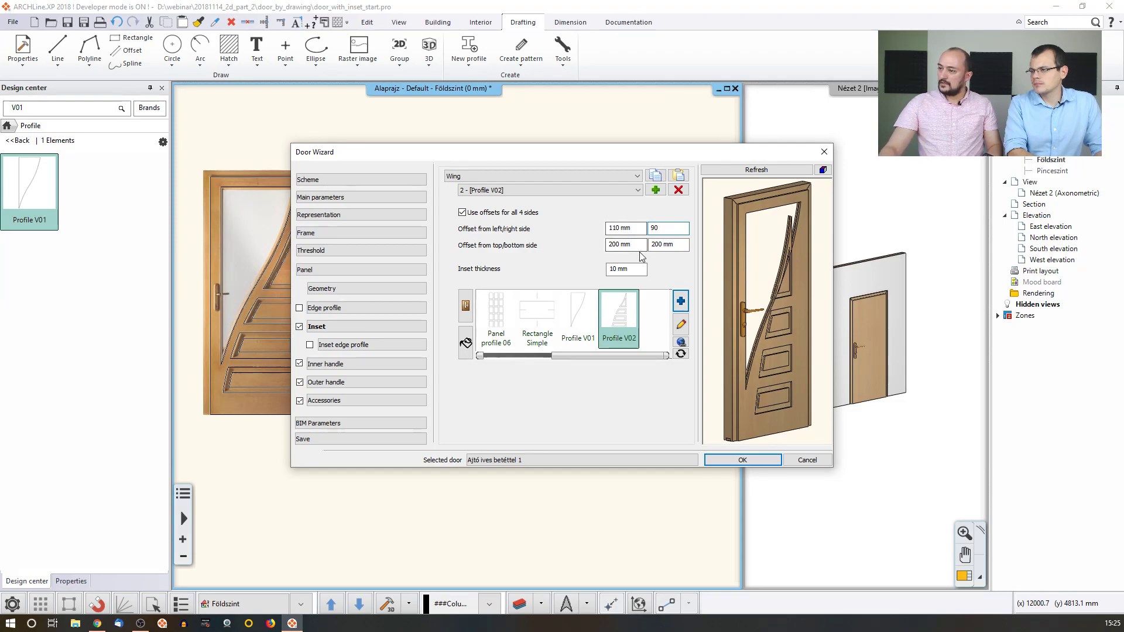
key(Tab)
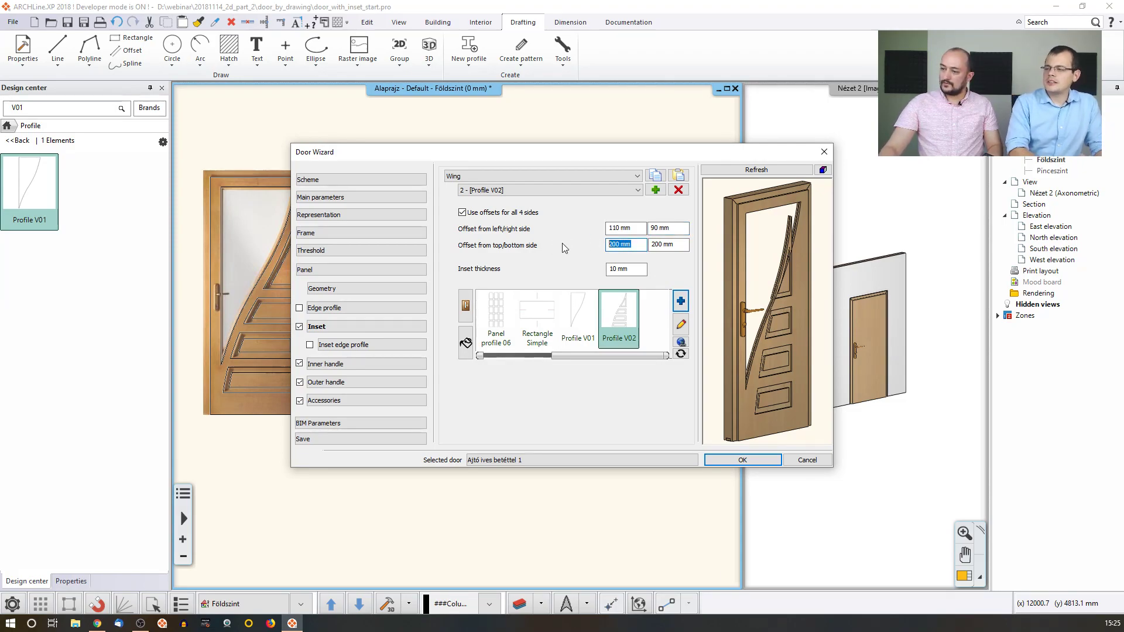
text(330)
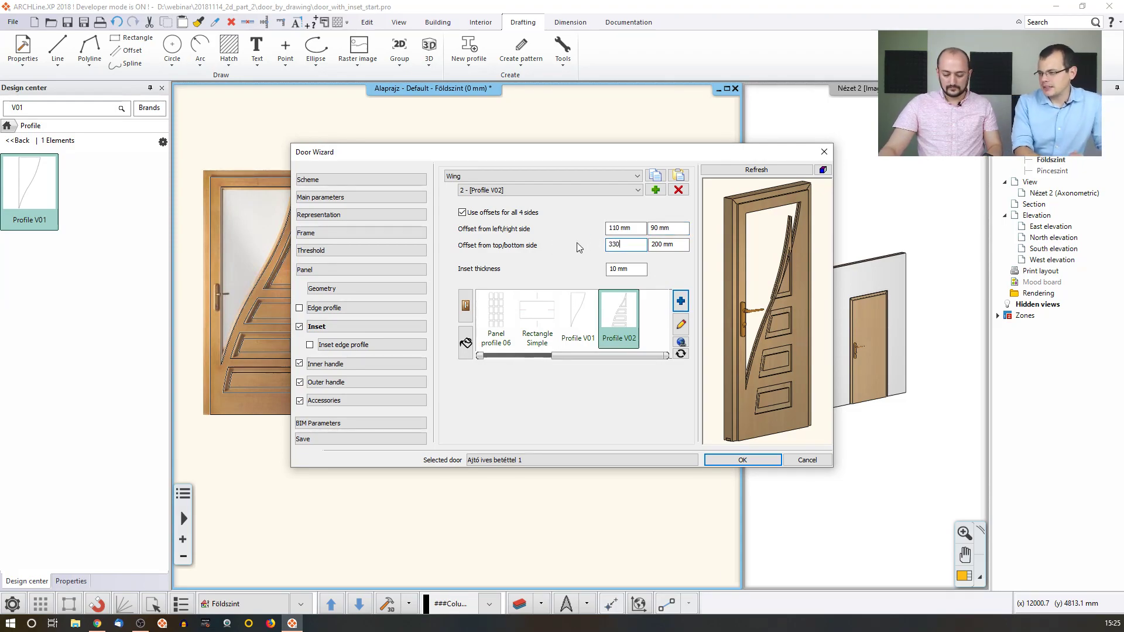
key(Tab)
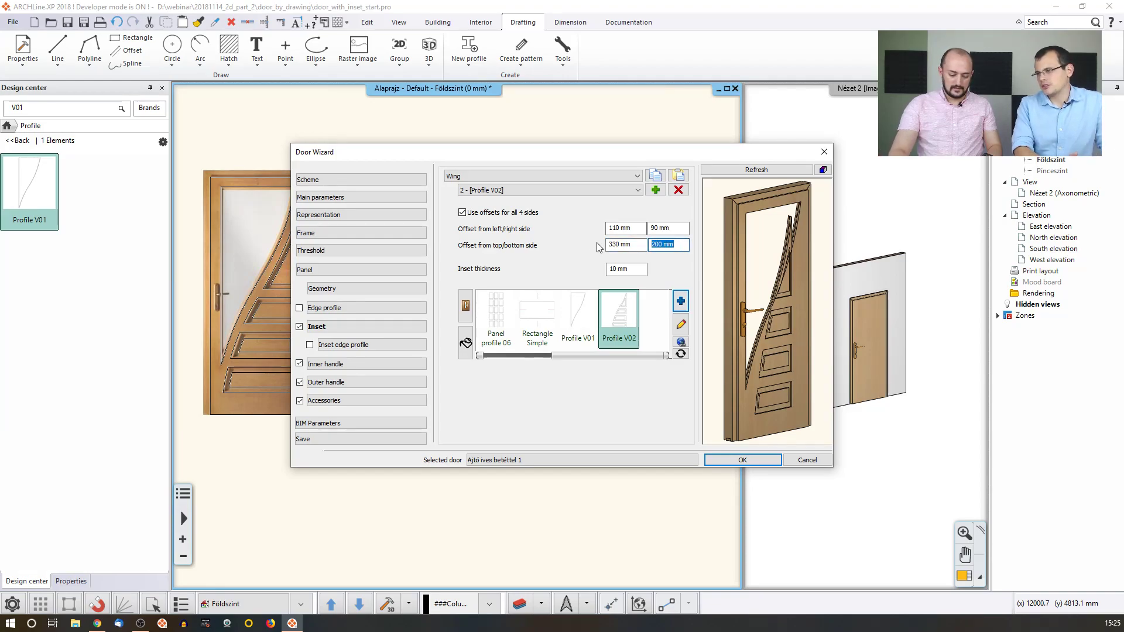
text(190)
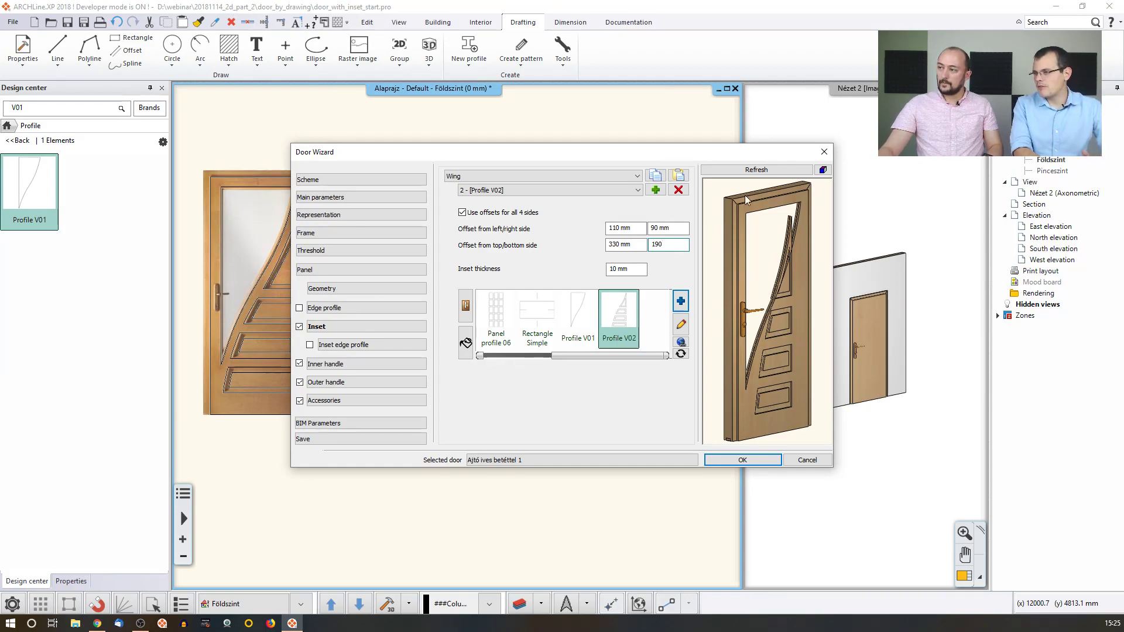
click(756, 169)
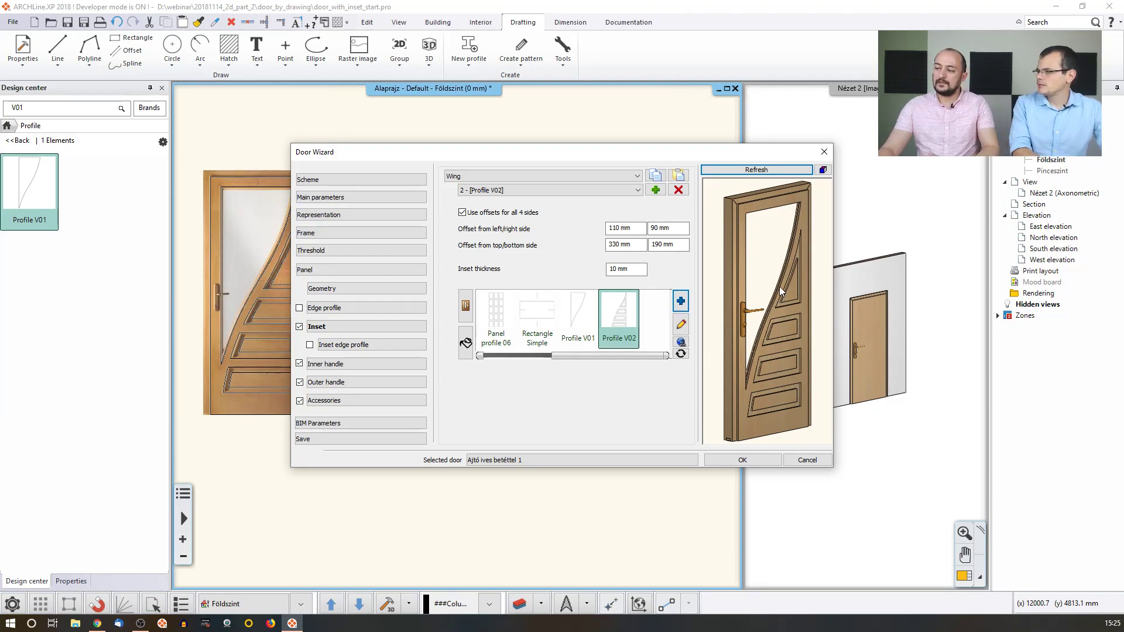
Enable the inset edge profile and choose Panel inset edge 3 for the Profile V01 inset.
drag(711, 215, 678, 263)
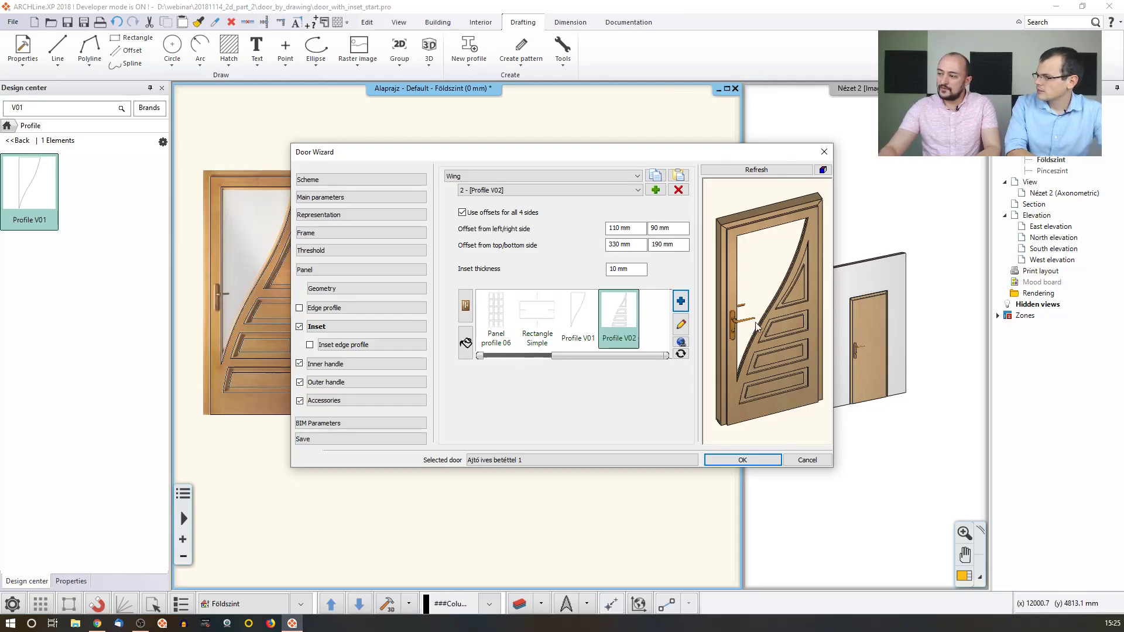
scroll(757, 327, up, 8)
scroll(735, 323, down, 4)
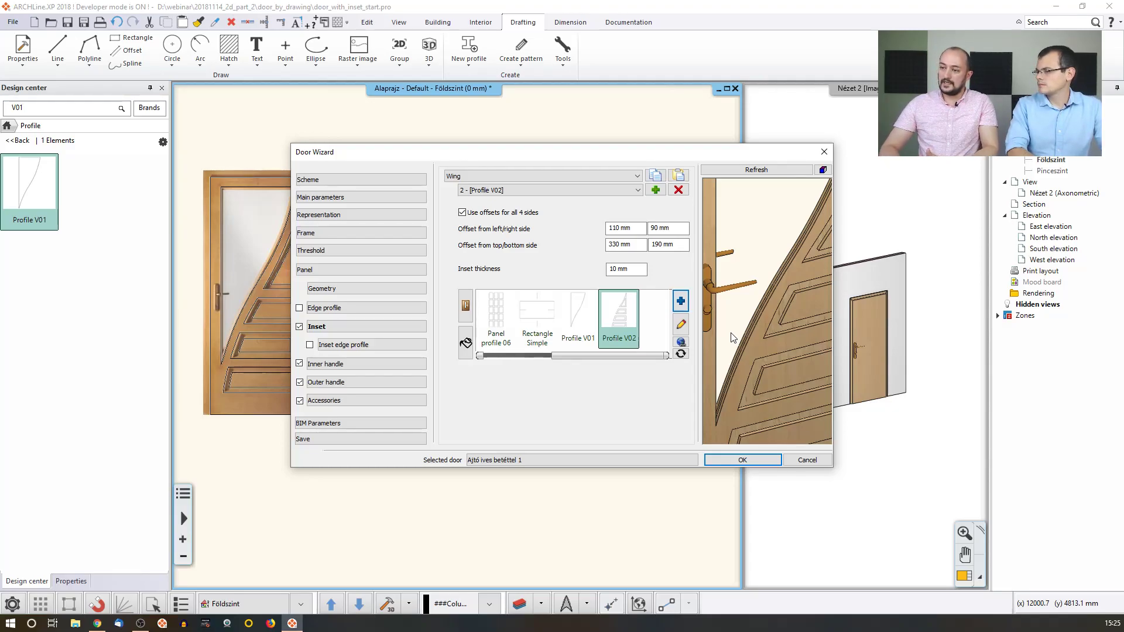
scroll(765, 291, up, 3)
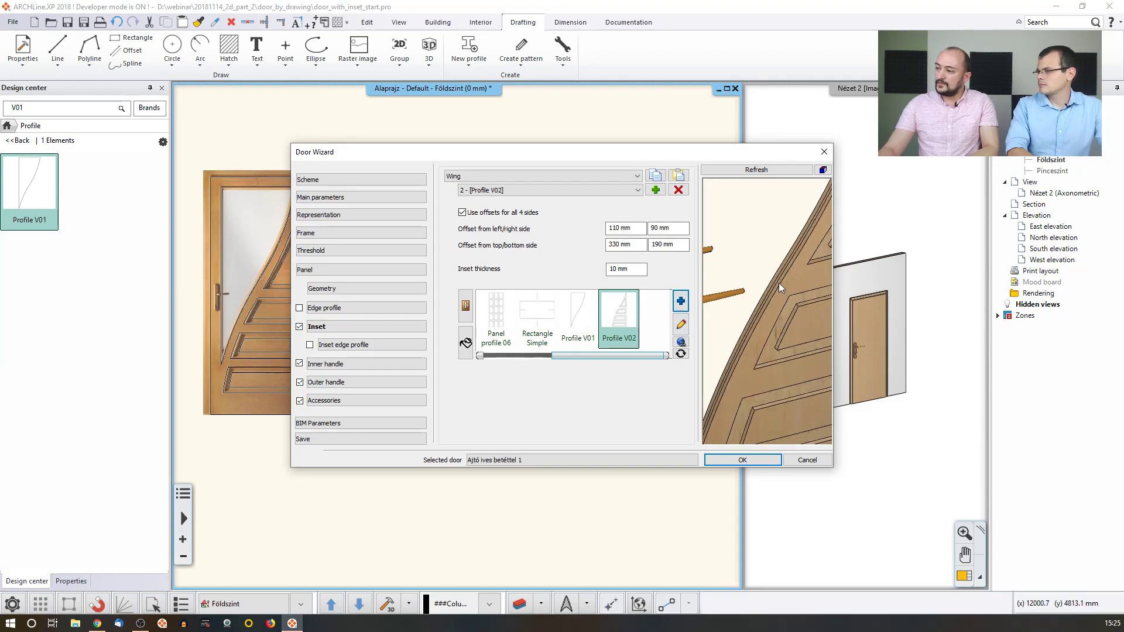
click(586, 189)
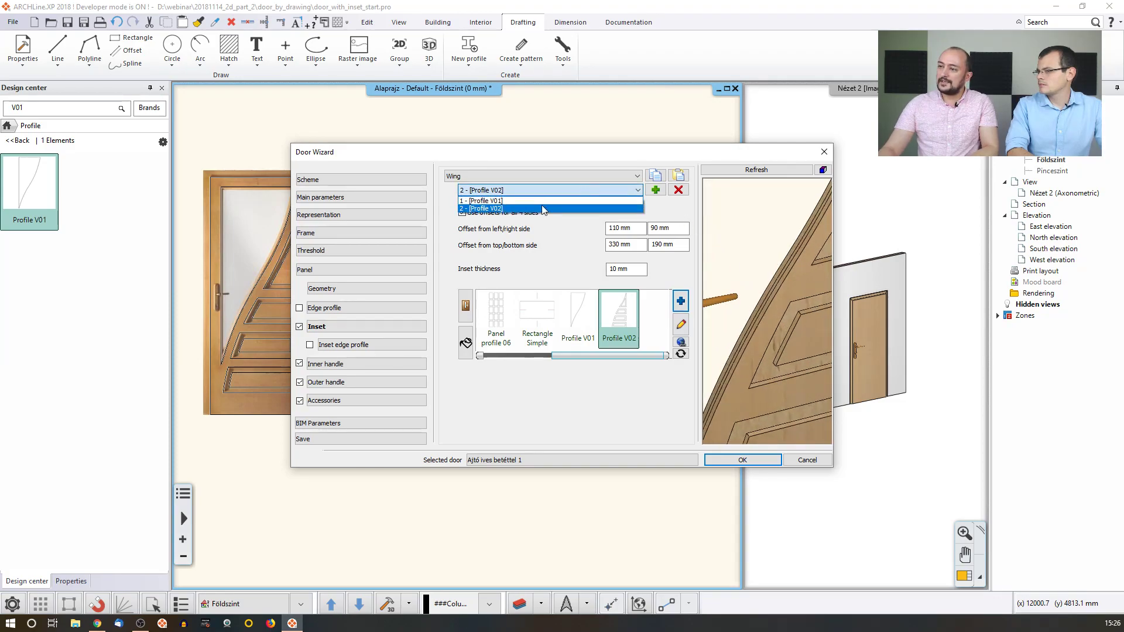
click(531, 202)
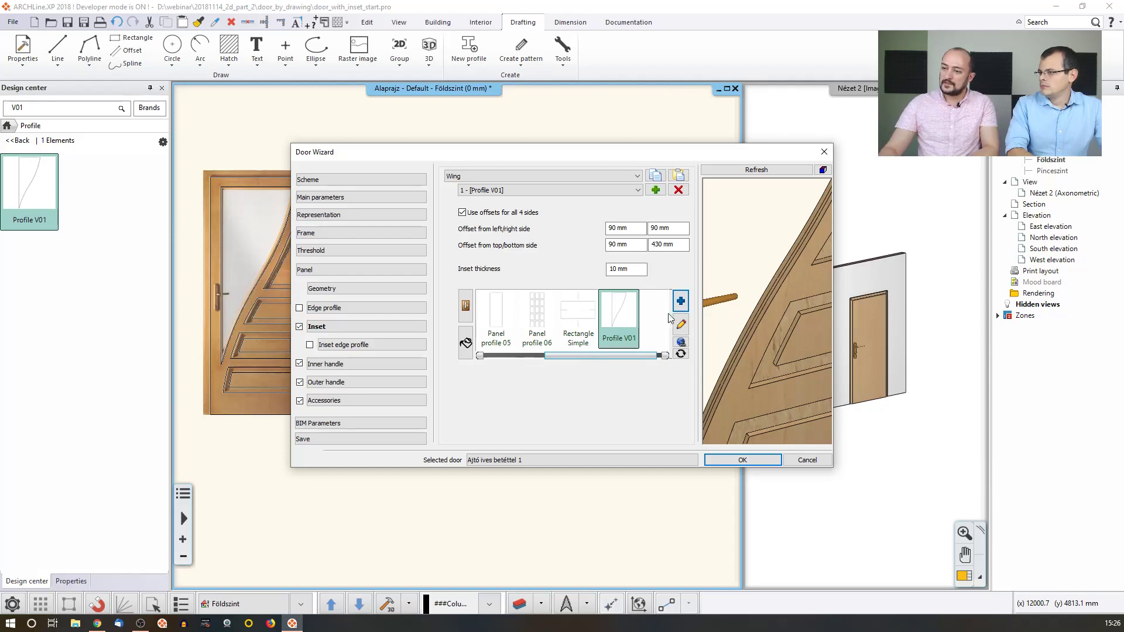
click(359, 348)
click(310, 344)
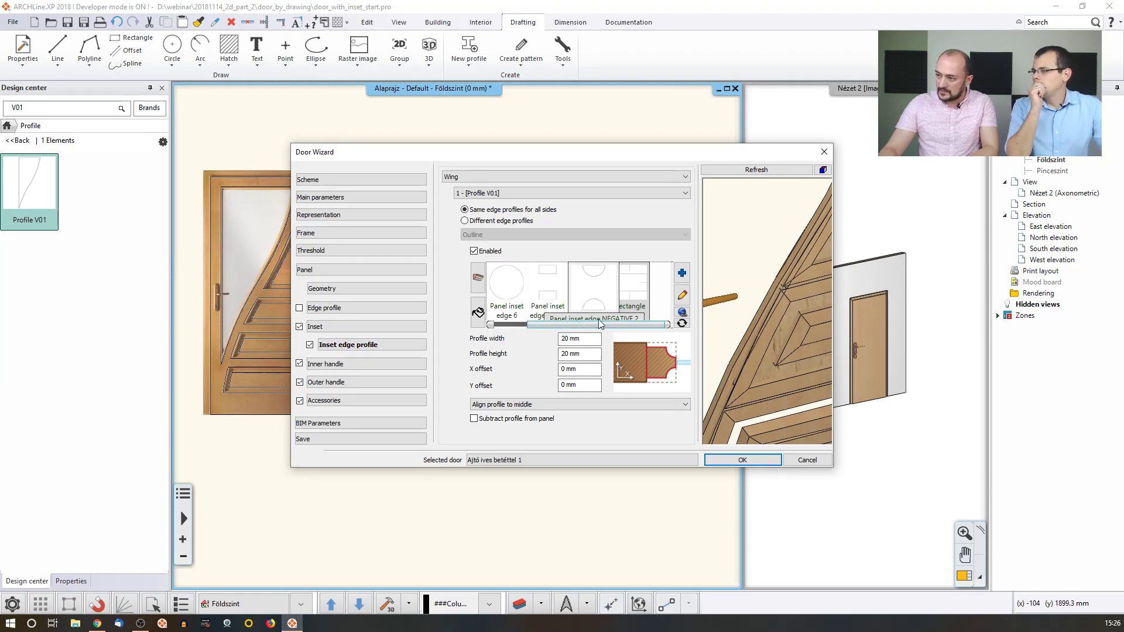
drag(556, 324, 500, 322)
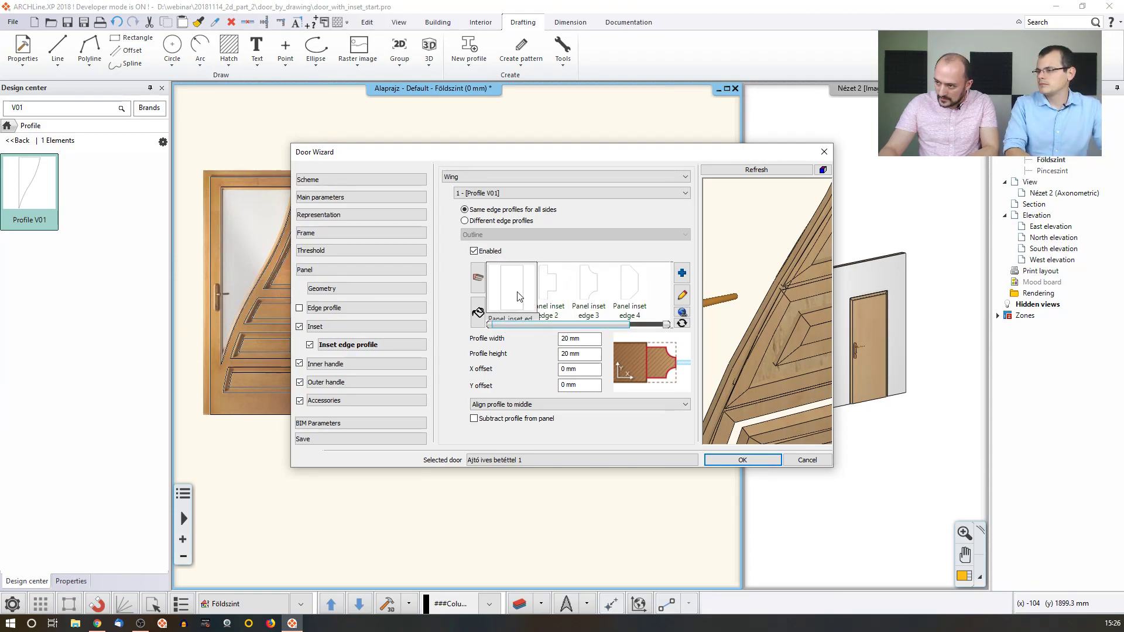
click(598, 296)
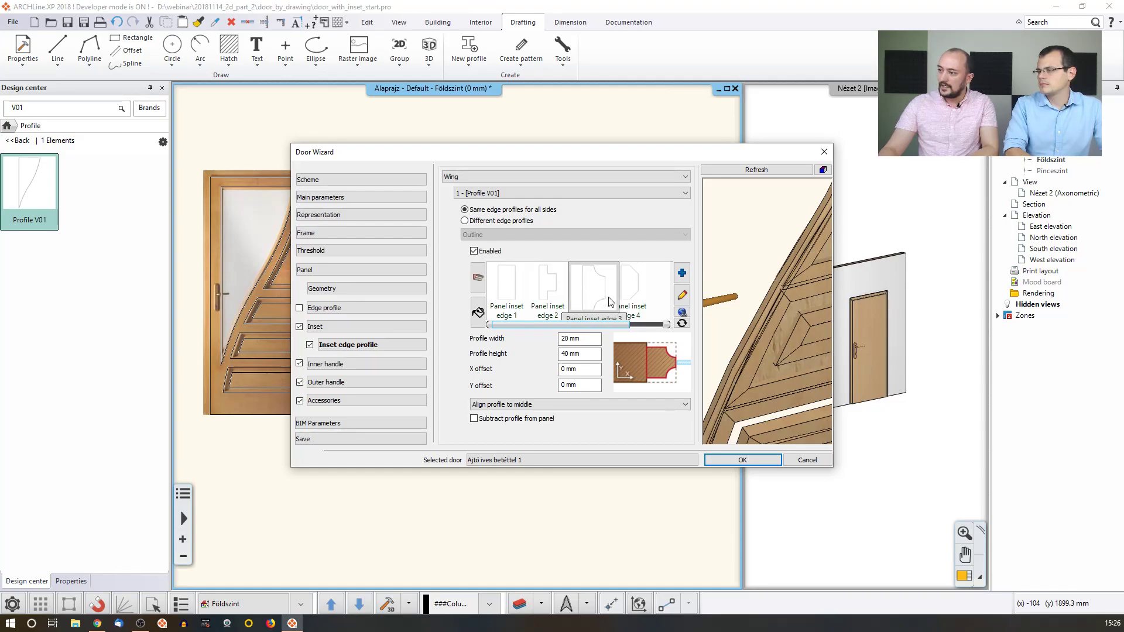
Turn off the inset edge profile for the door's panel insets.
middle_drag(760, 230, 736, 309)
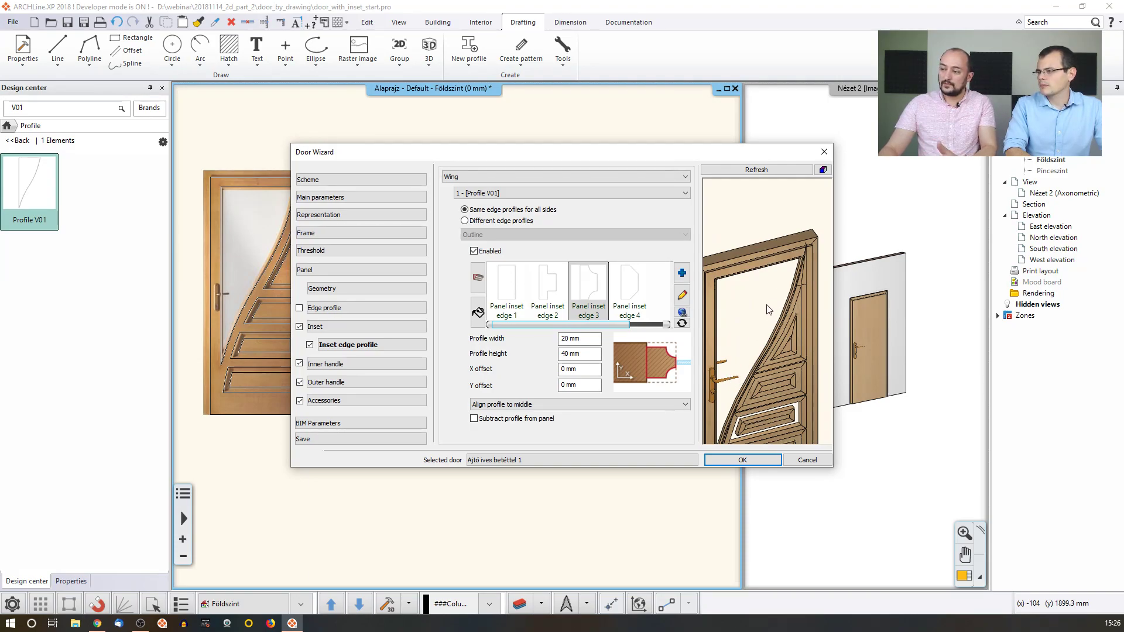
click(310, 345)
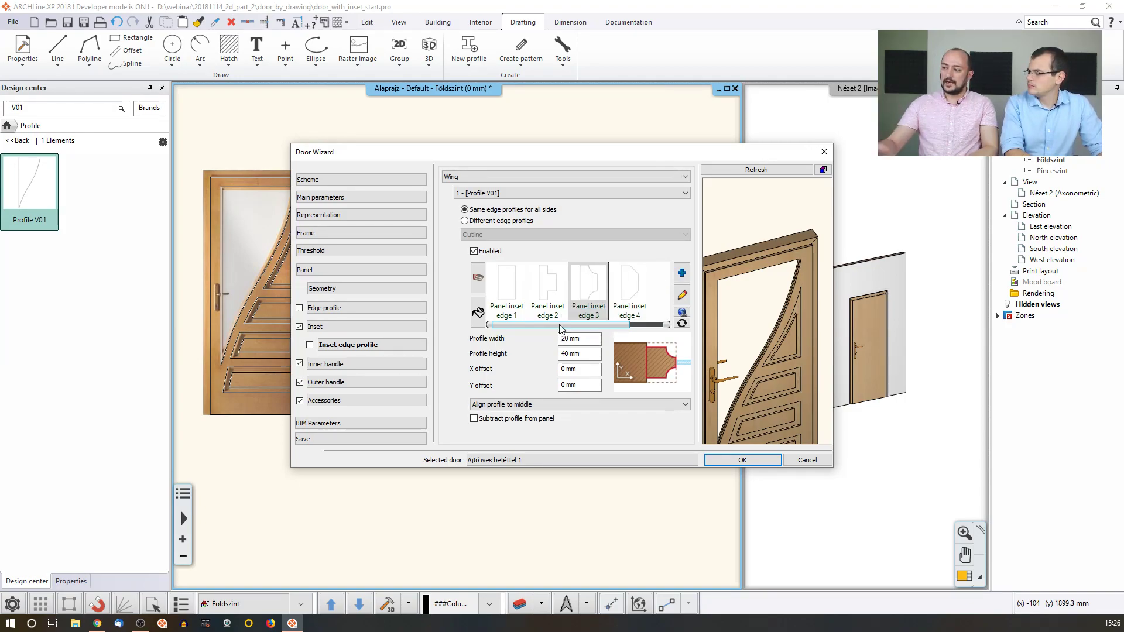
click(531, 458)
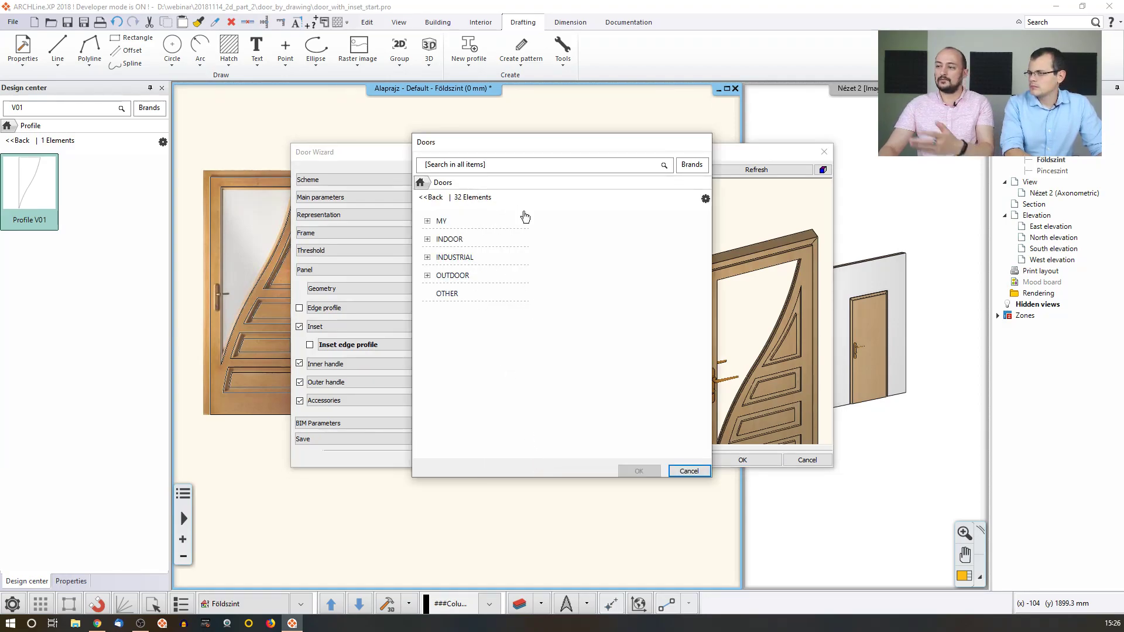
click(695, 472)
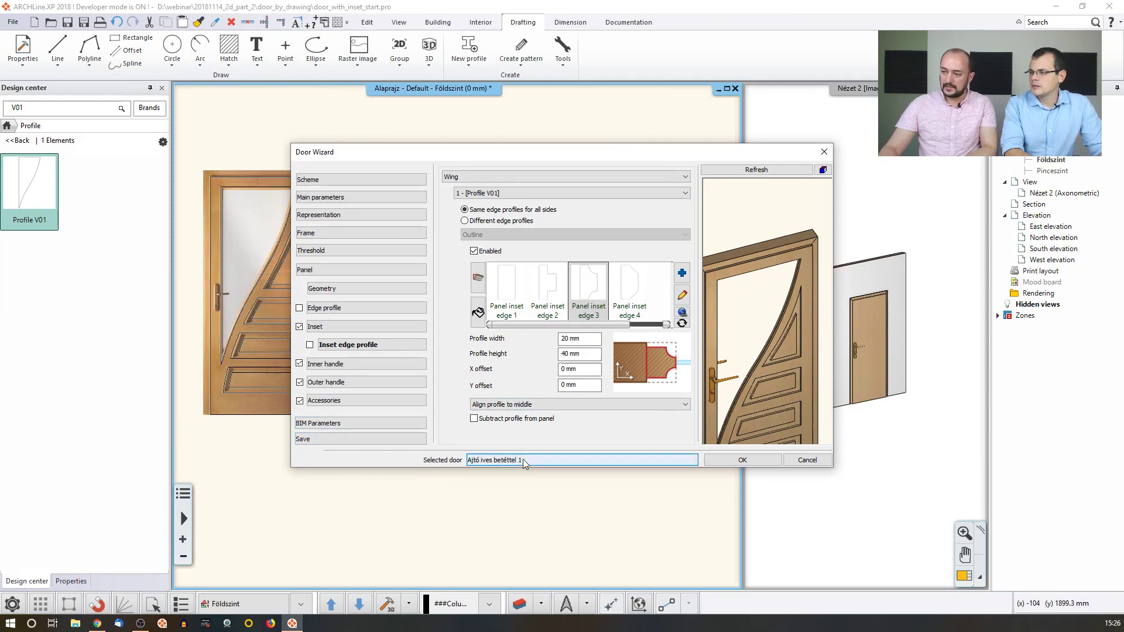
click(320, 439)
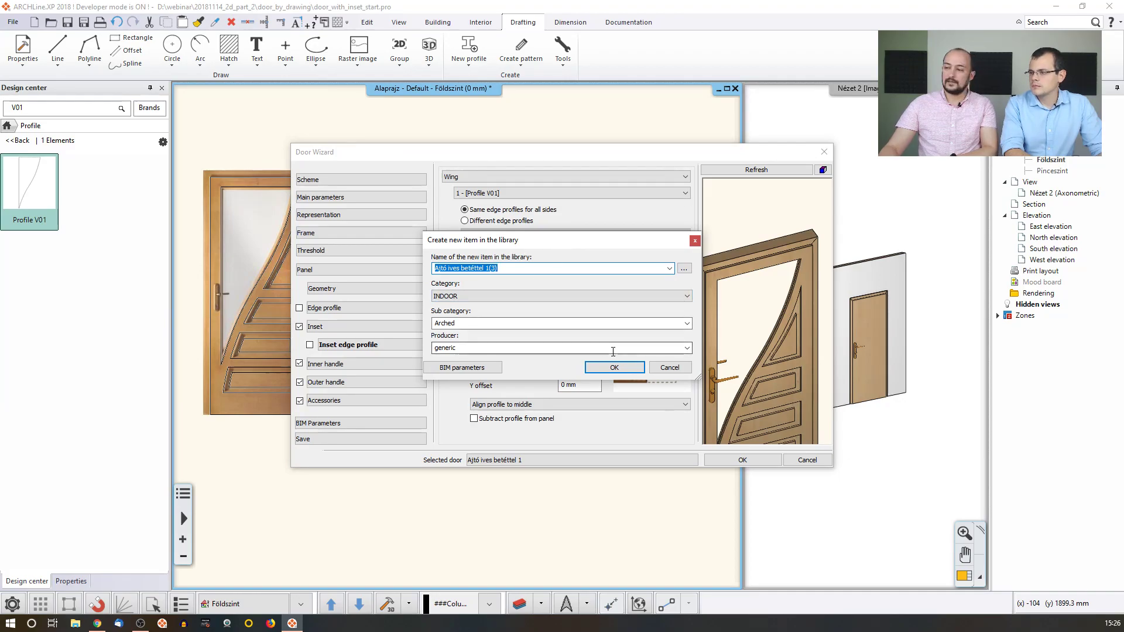
click(671, 369)
Apply the Door Wizard settings to the selected door in the floor plan and clear the selection.
click(726, 460)
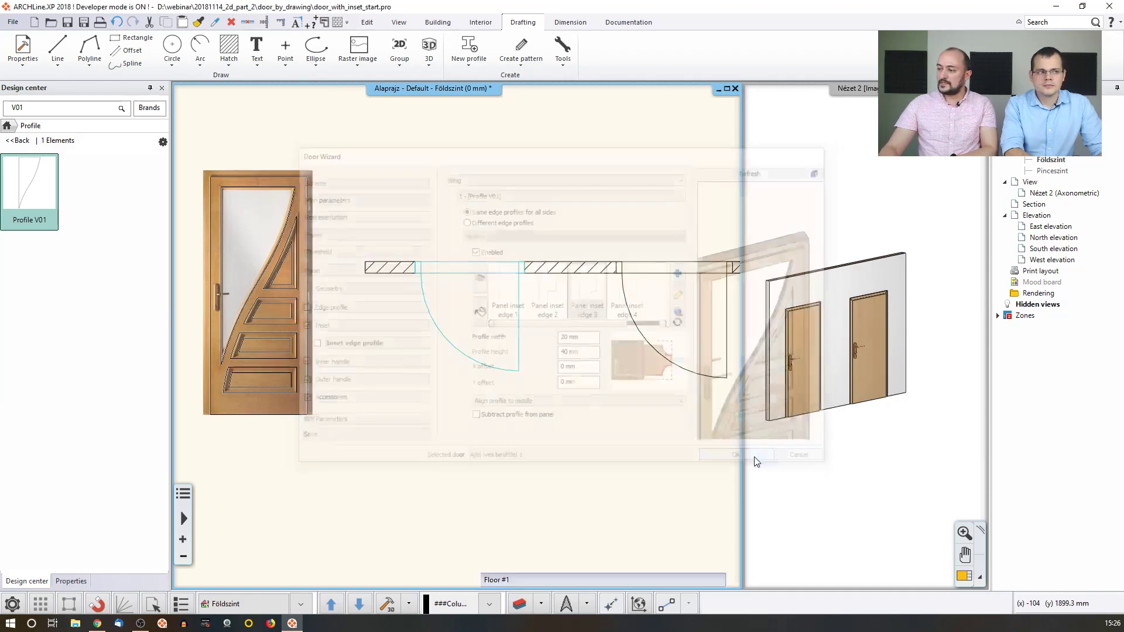
right_click(585, 385)
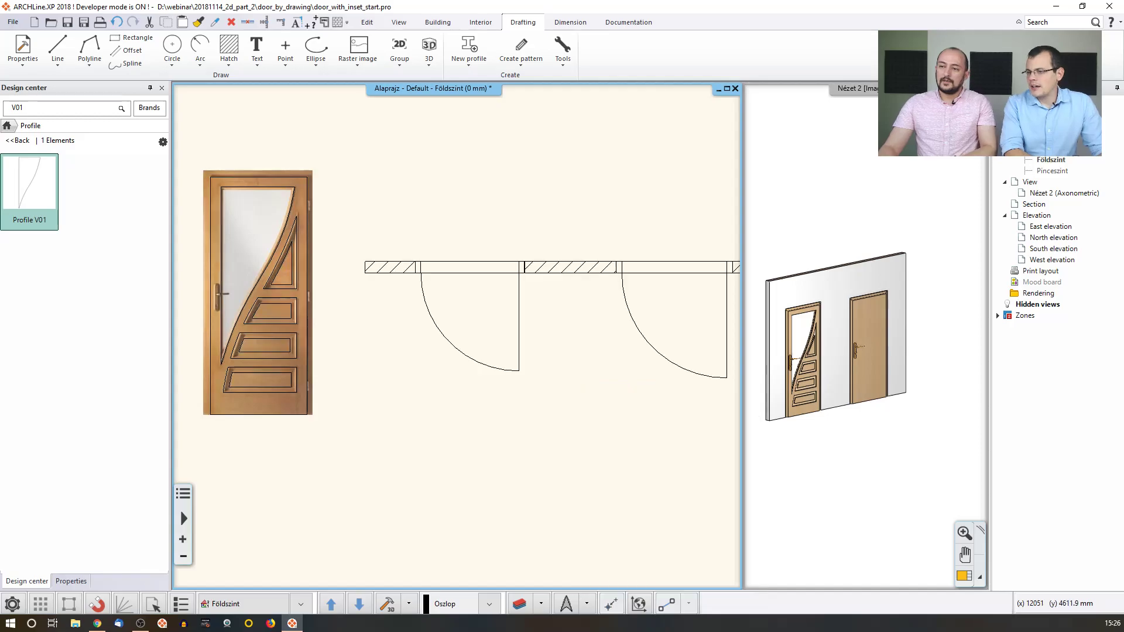
click(425, 411)
key(Escape)
scroll(434, 414, down, 4)
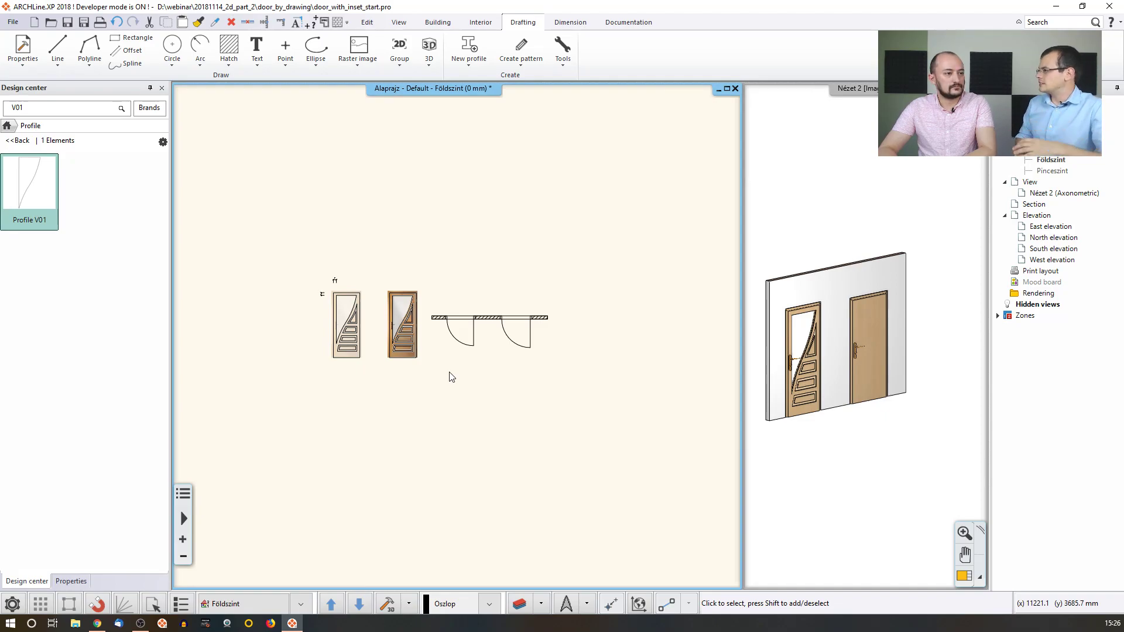
click(412, 212)
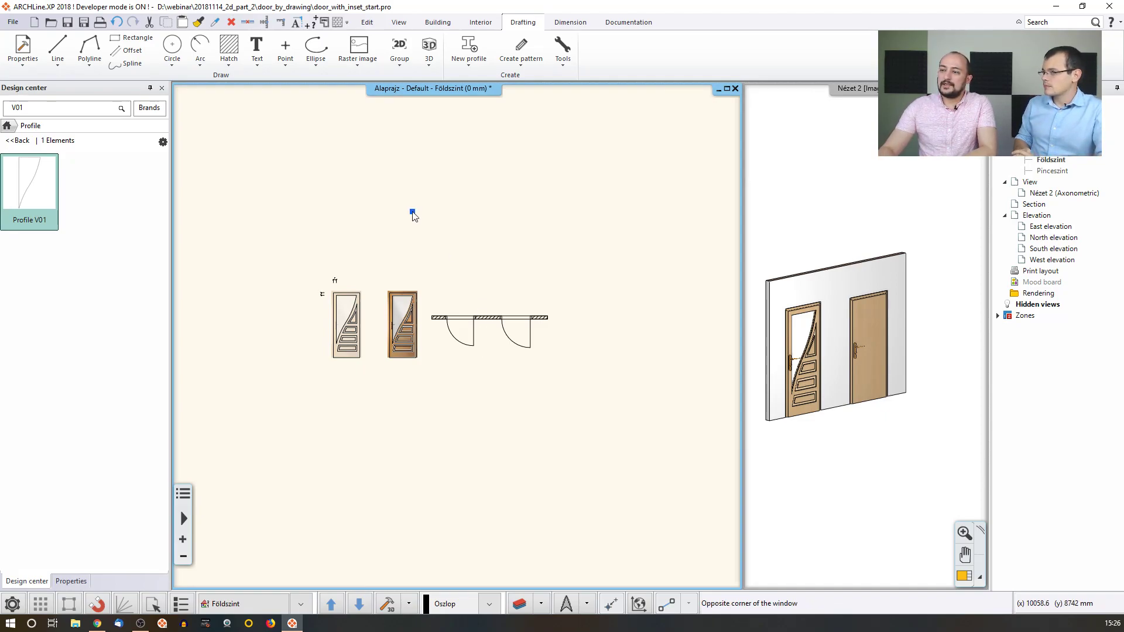
Open the recent project door_with_inset_finish.pro, quitting the current project without saving.
click(14, 23)
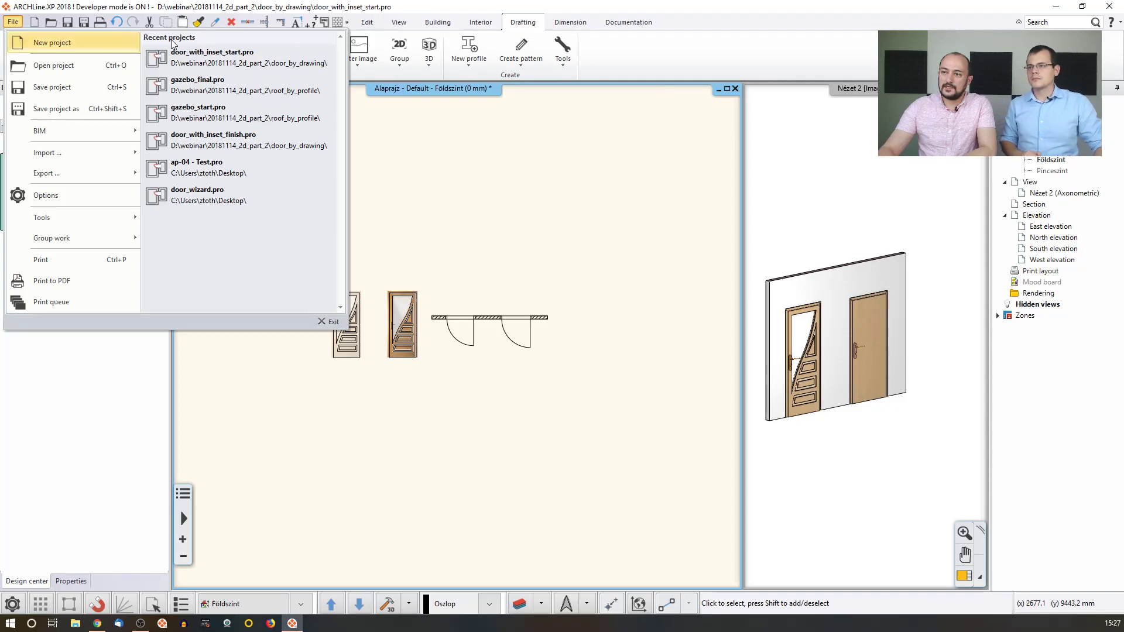
click(232, 142)
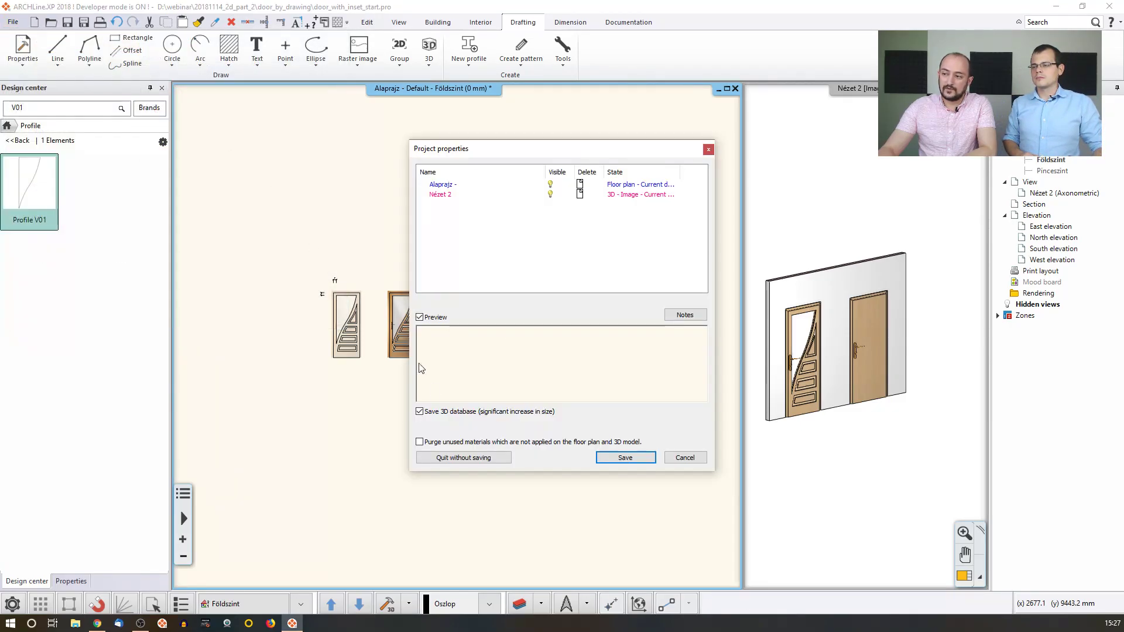
click(460, 460)
click(584, 339)
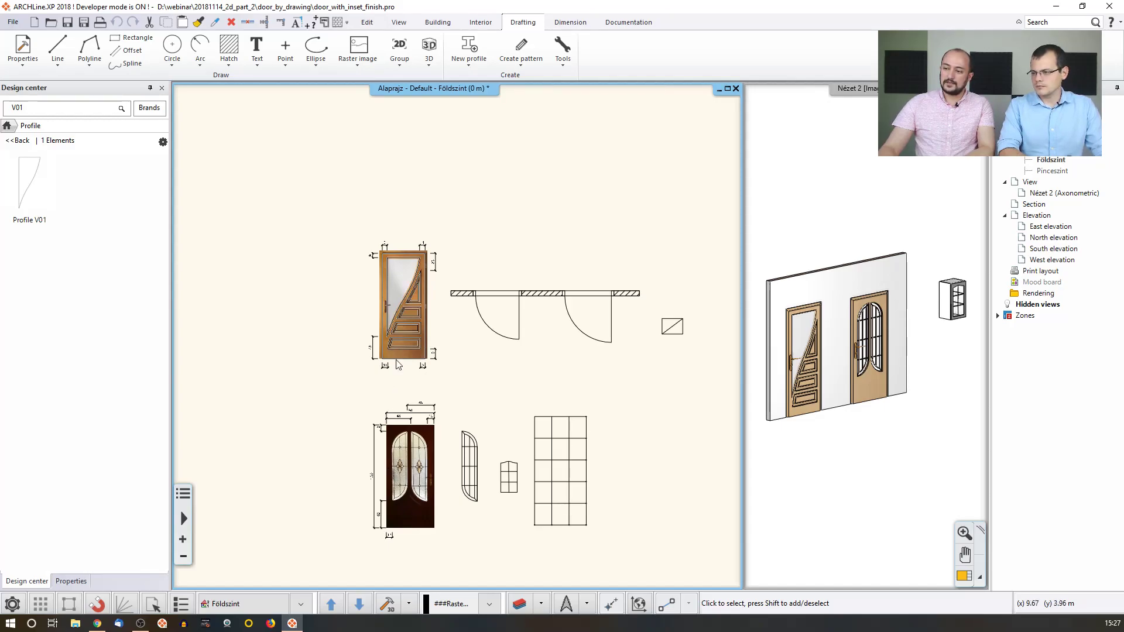
Set the project's primary unit of measurement to mm.
middle_drag(417, 296, 415, 297)
scroll(416, 300, up, 2)
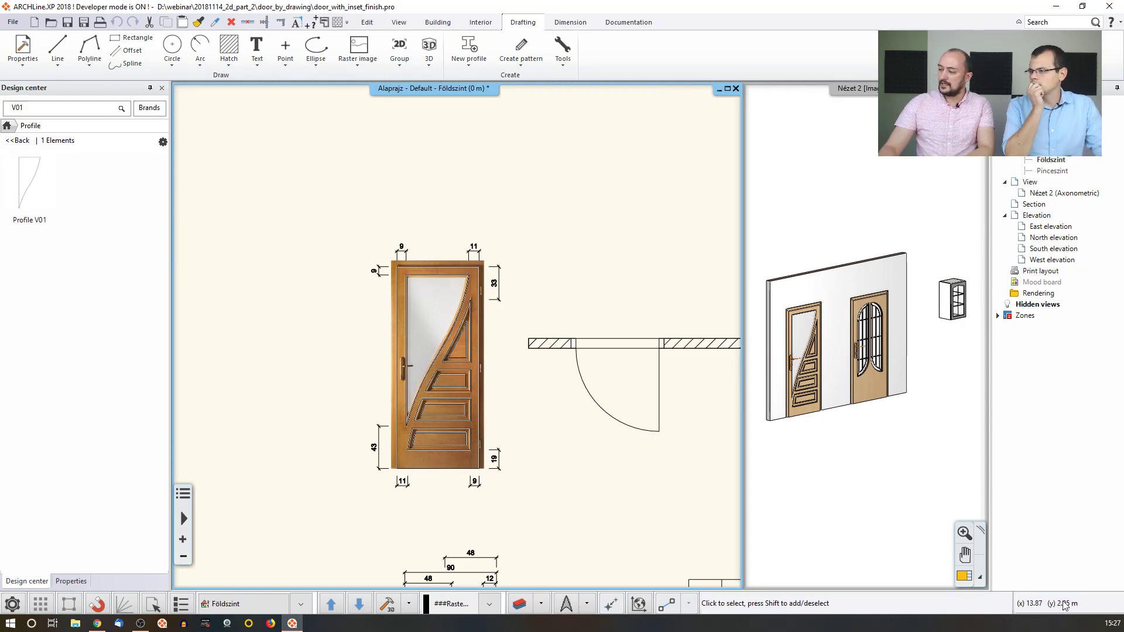
click(10, 602)
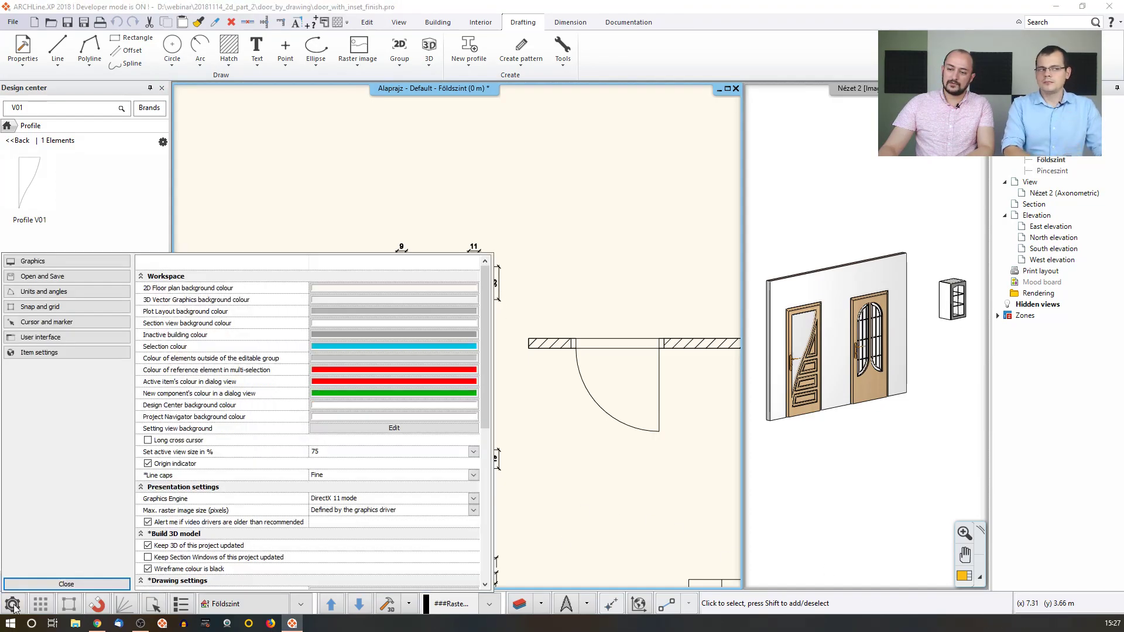
click(68, 292)
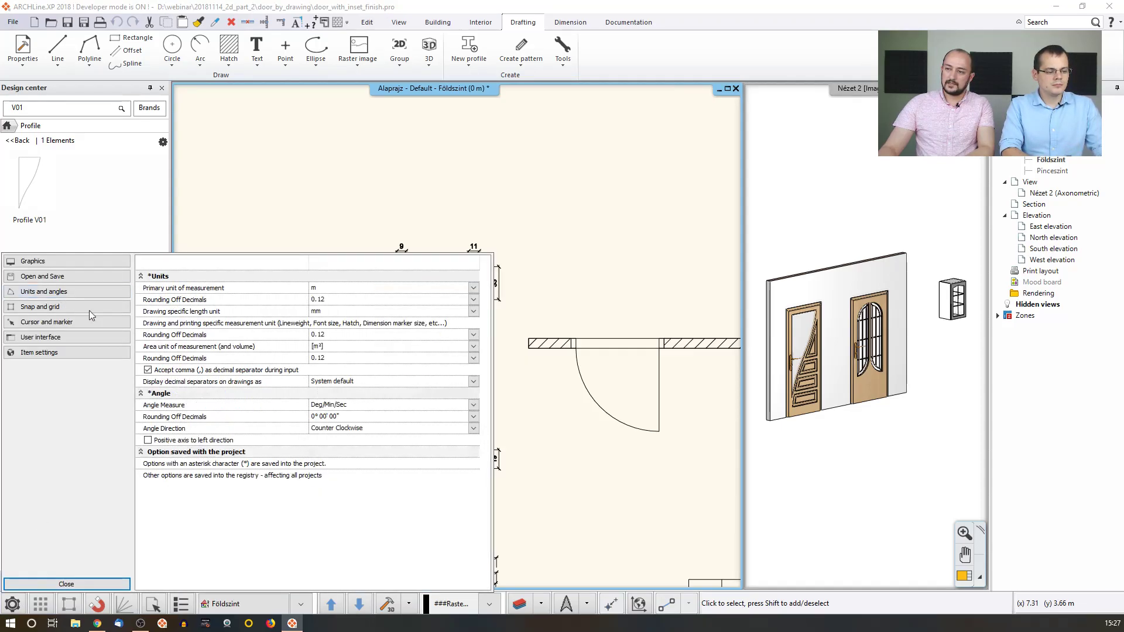
click(328, 287)
click(332, 299)
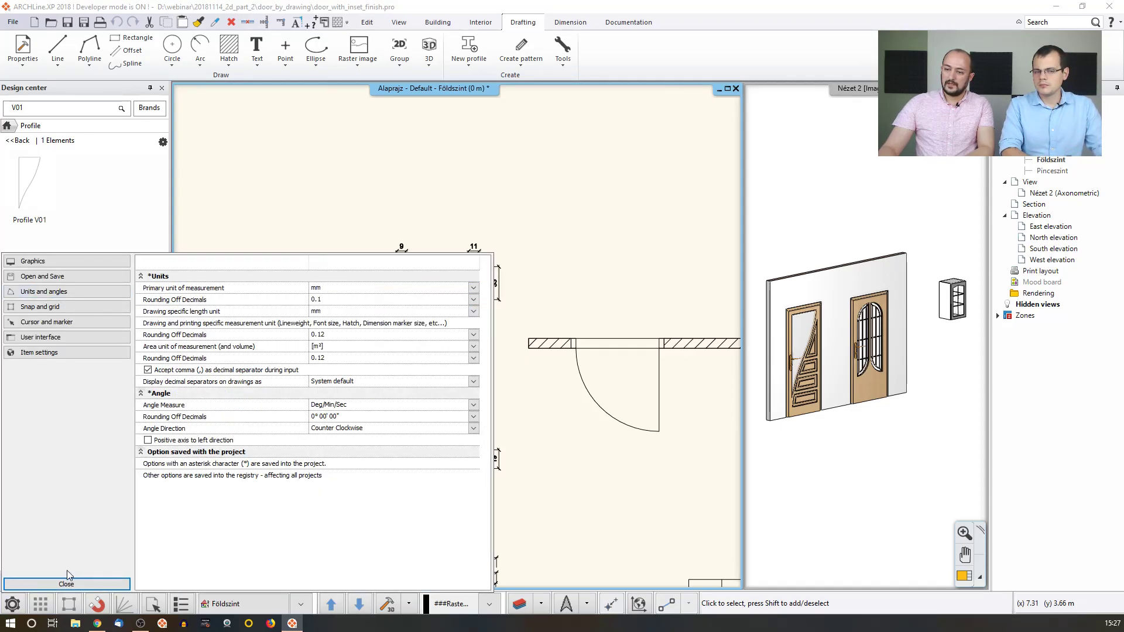
click(67, 584)
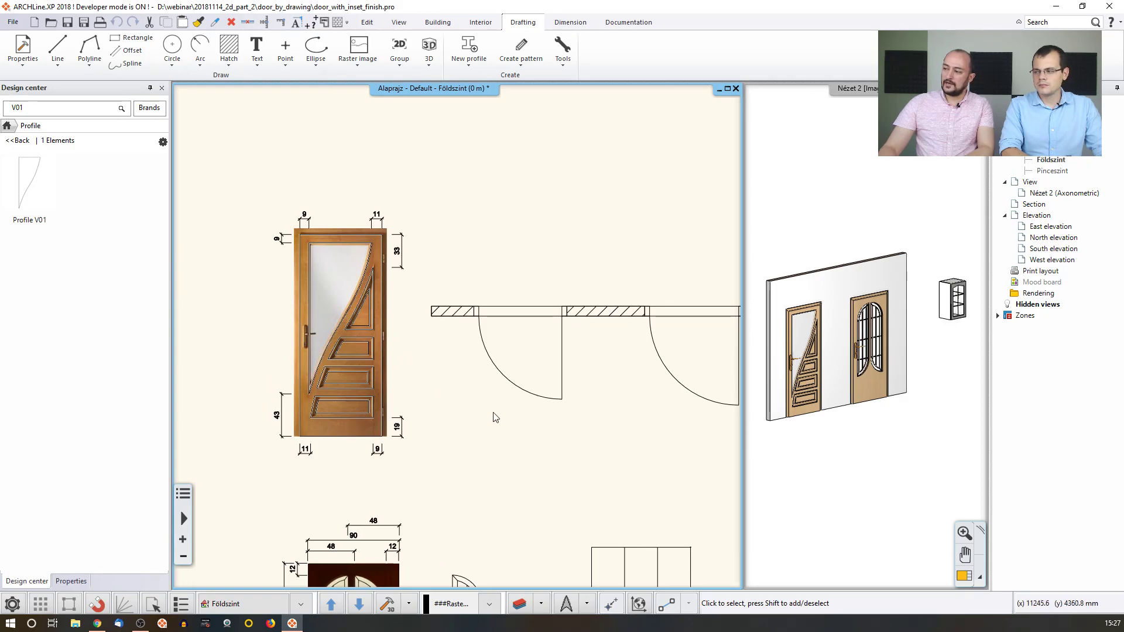
Examine the curved-inset door and the arched glazed door up close in the enlarged 3D view.
click(832, 369)
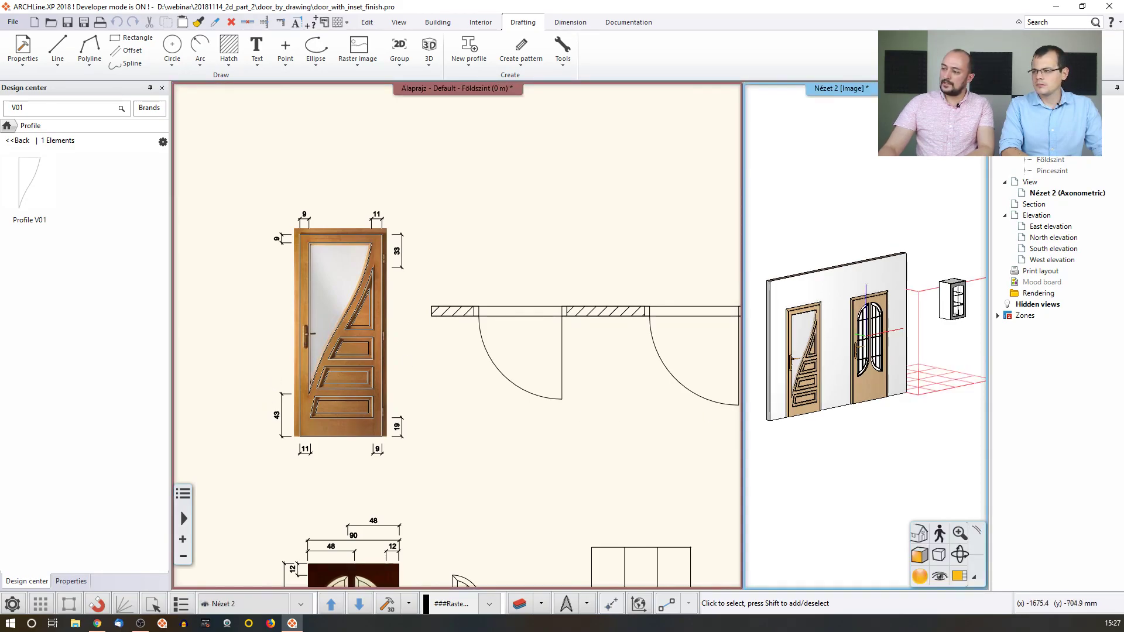
click(959, 577)
scroll(478, 251, up, 5)
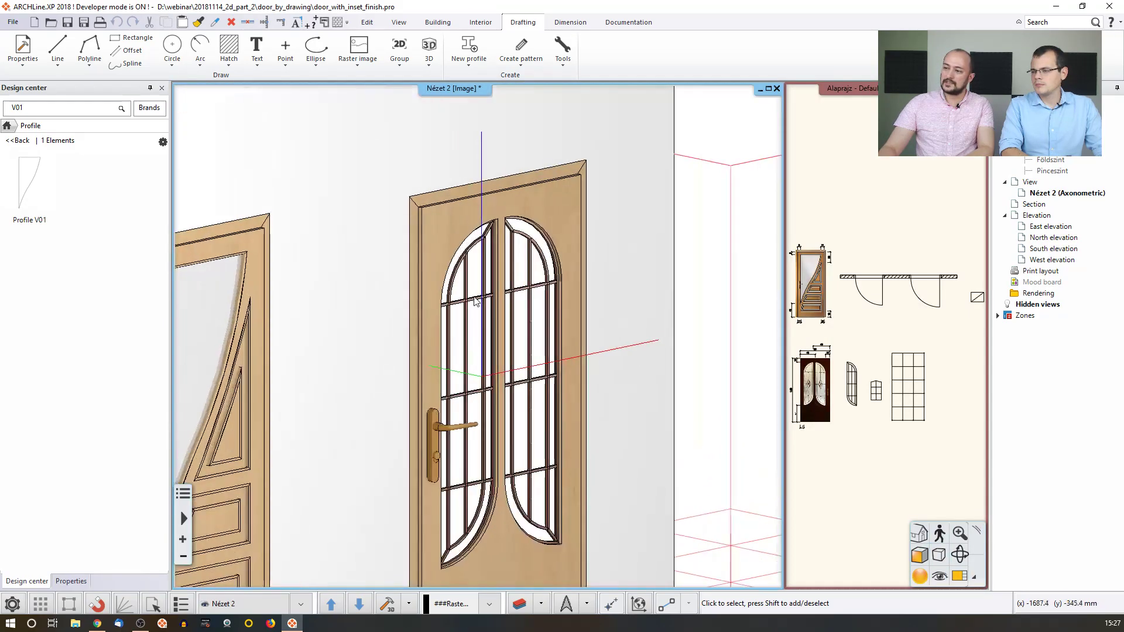
middle_drag(421, 300, 554, 234)
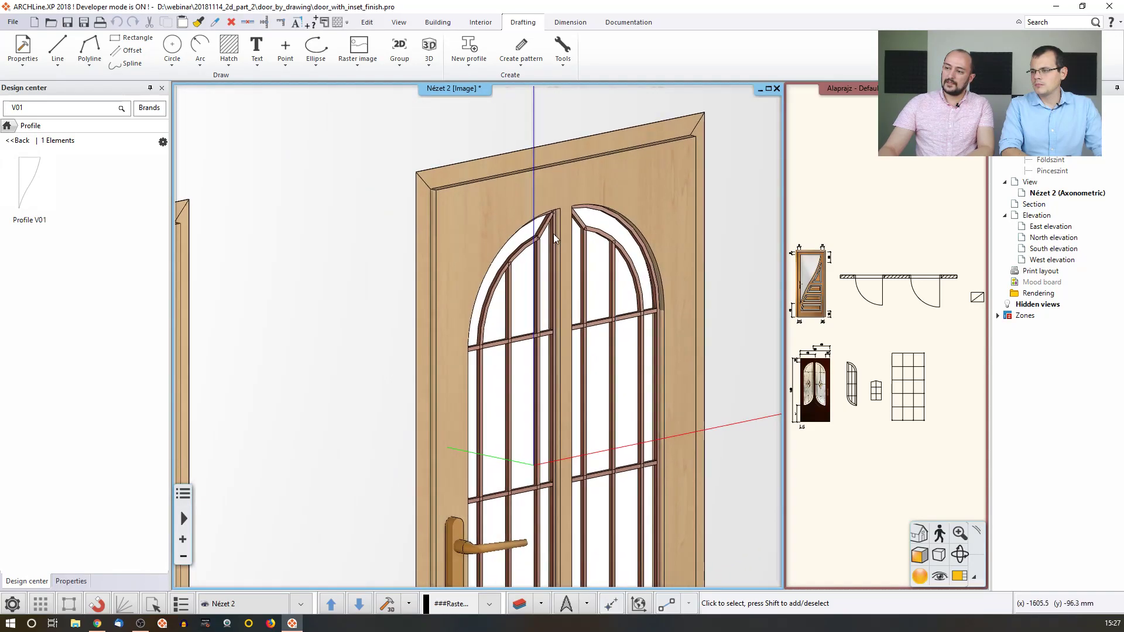
middle_drag(519, 296, 654, 253)
middle_drag(254, 400, 320, 332)
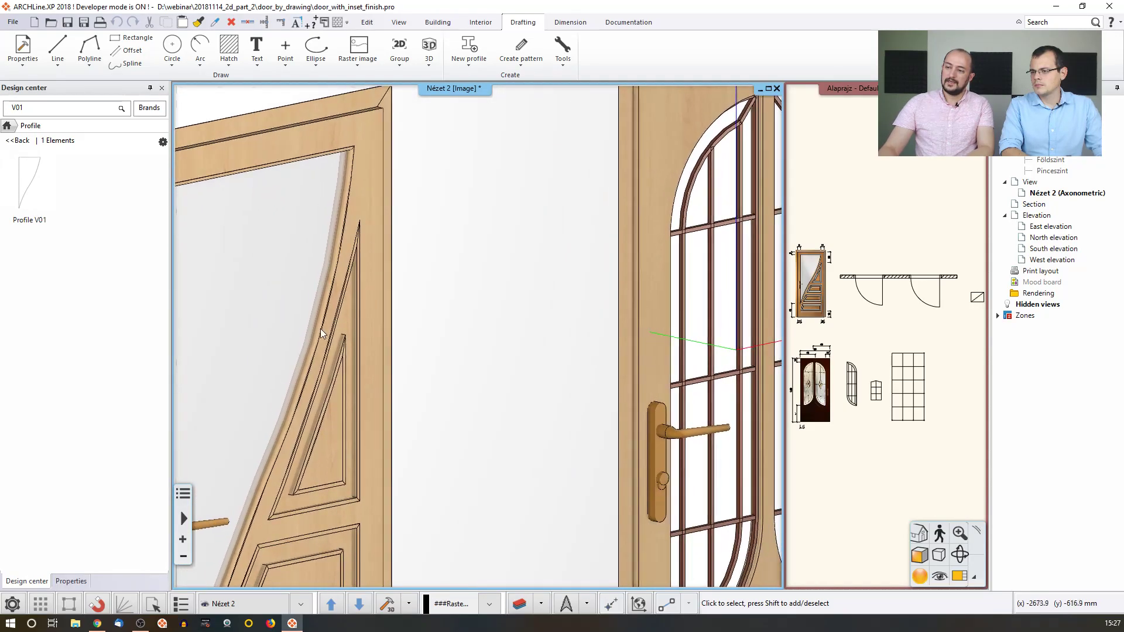
scroll(452, 414, down, 2)
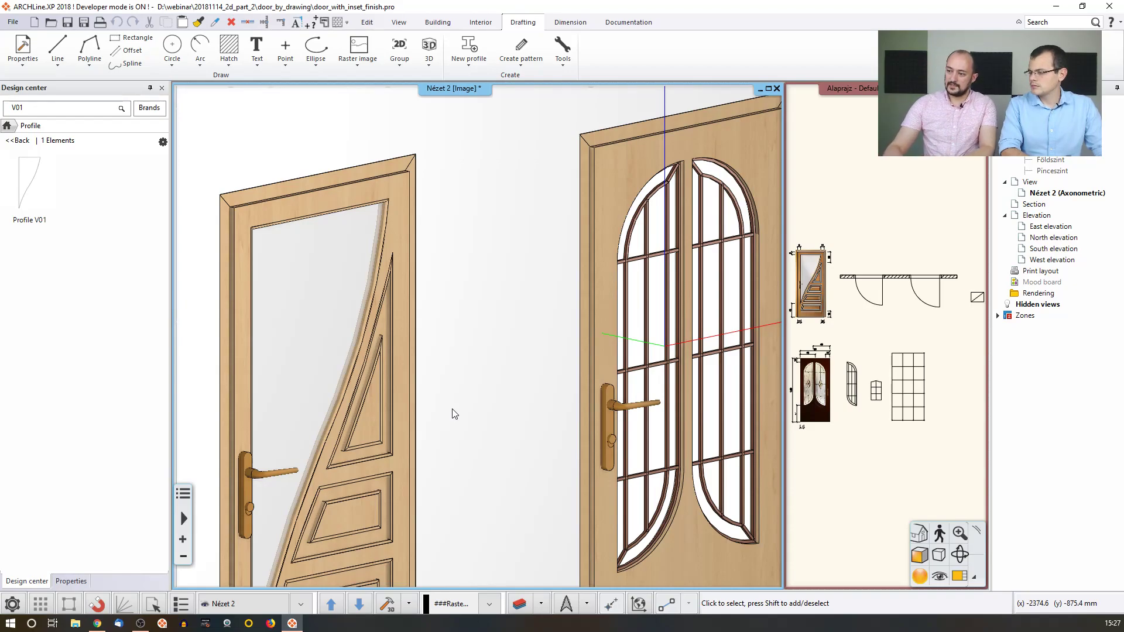
middle_drag(630, 315, 554, 323)
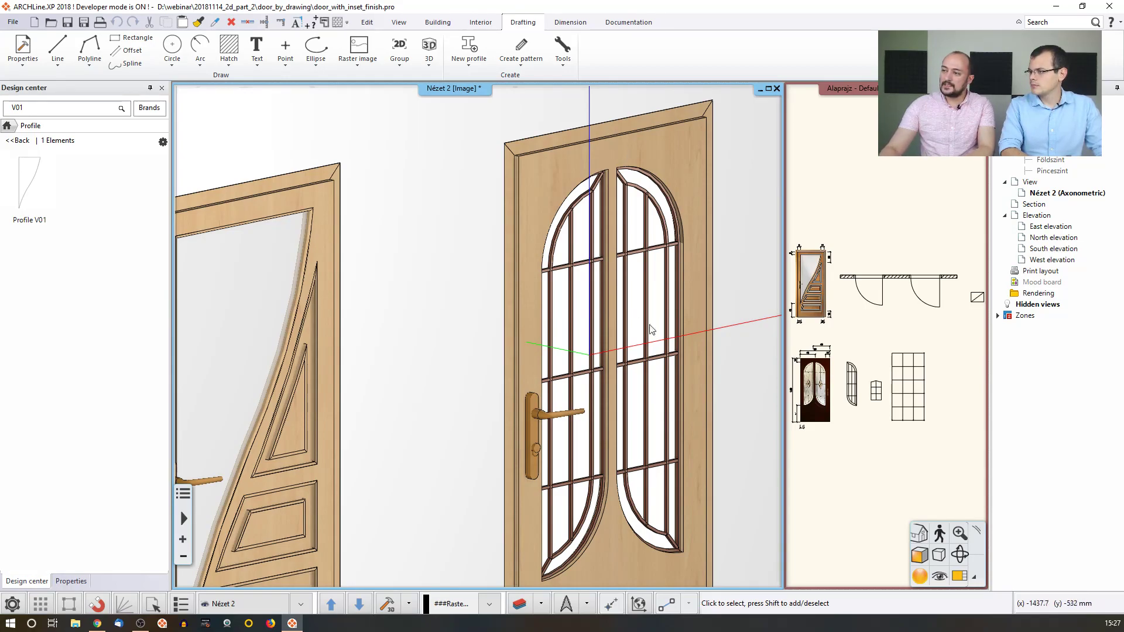
middle_drag(642, 420, 654, 389)
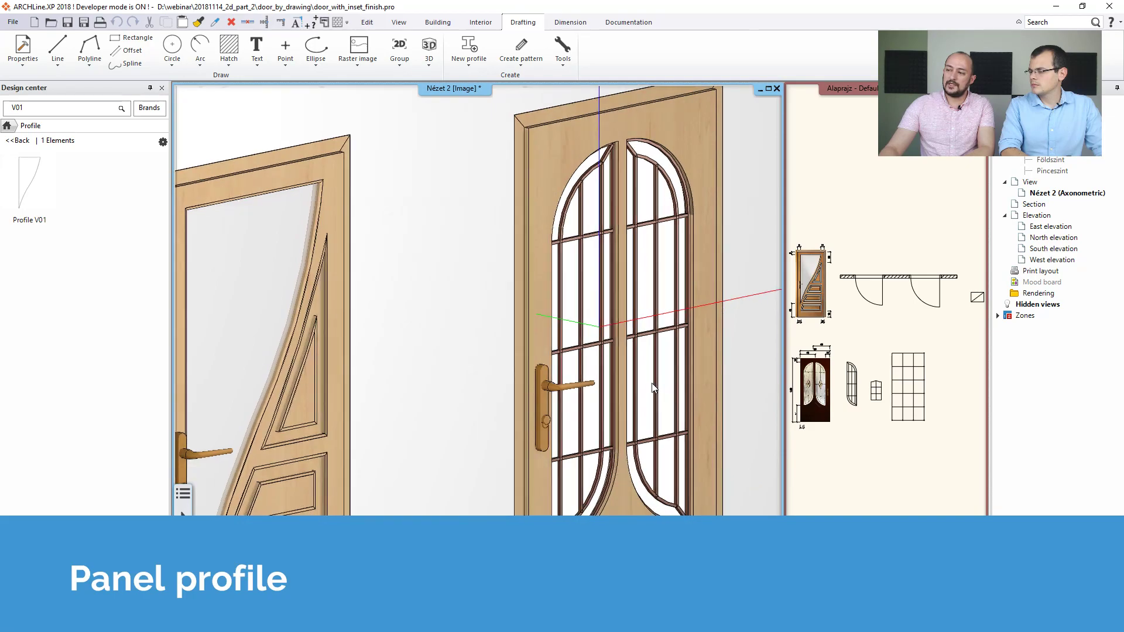
Inspect the dark door's reference photo and the outline and divider lines of its arched glass inset drawing in the floor plan.
click(856, 348)
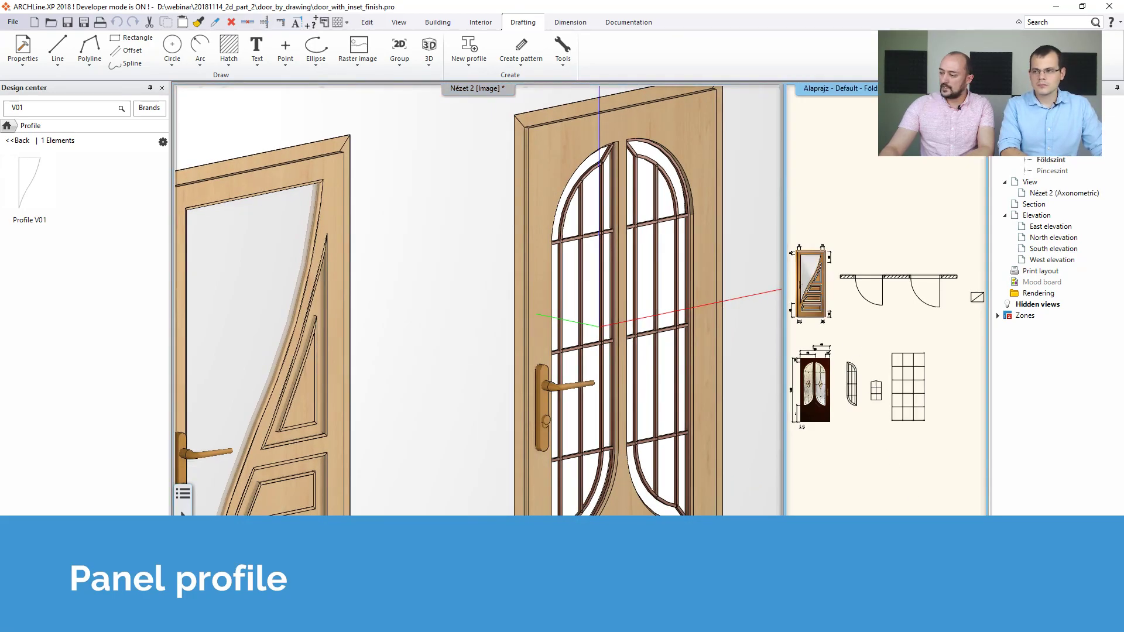
scroll(326, 357, up, 5)
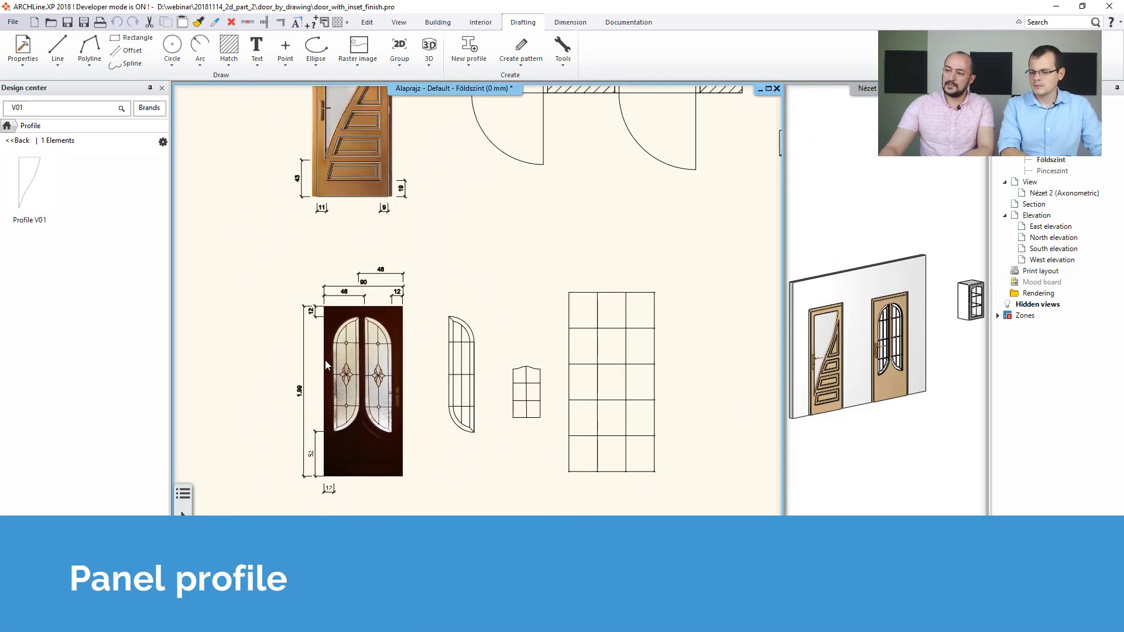
scroll(326, 363, up, 2)
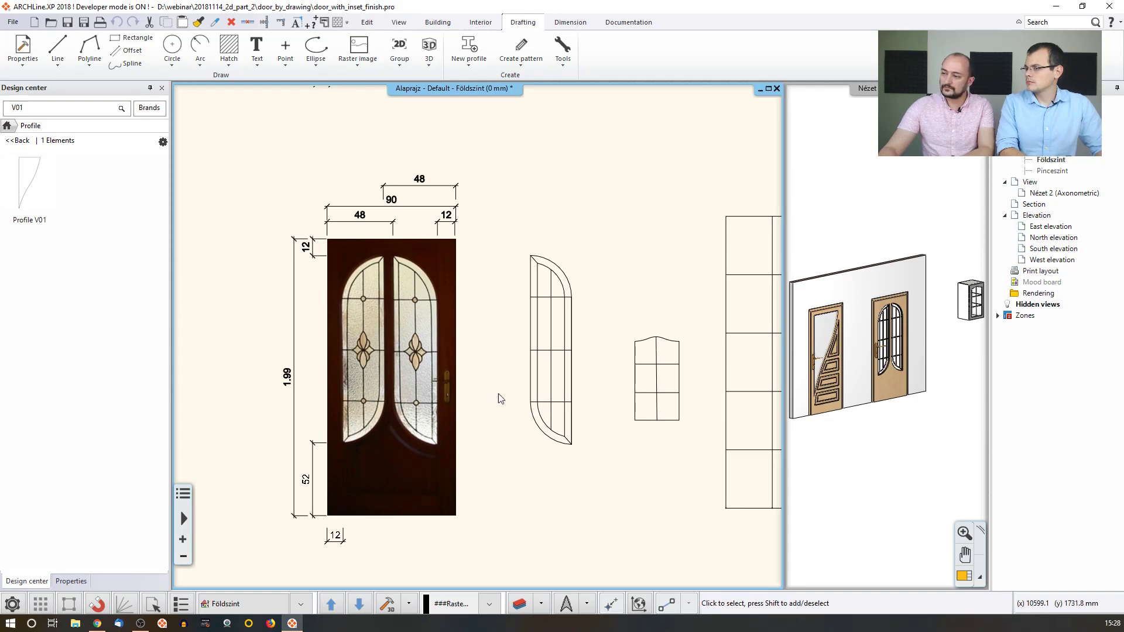
click(553, 264)
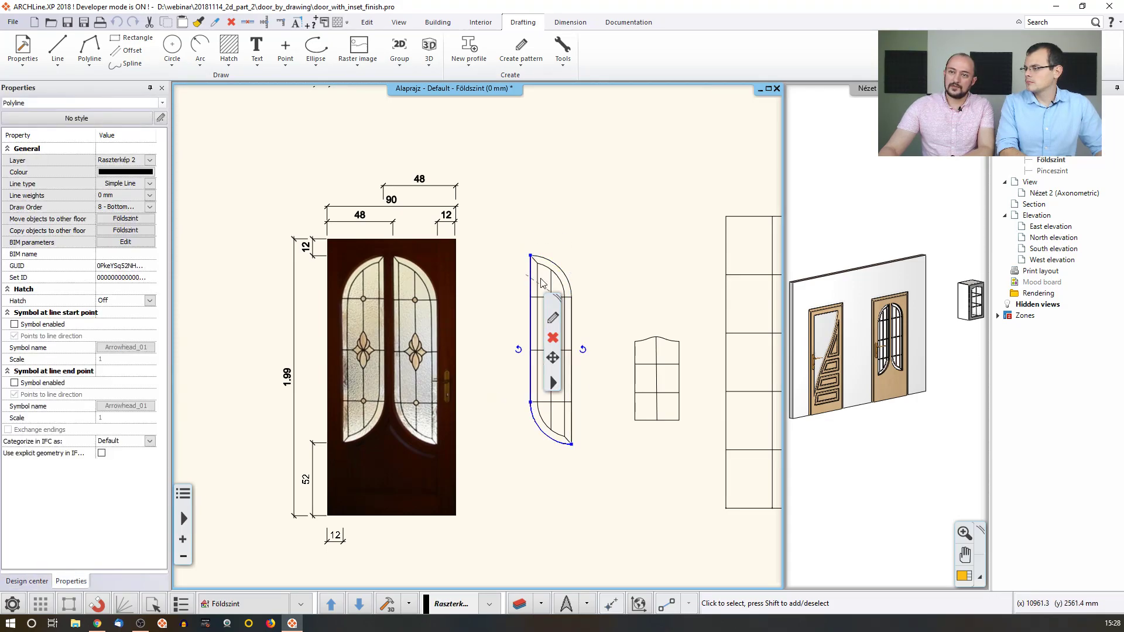
click(541, 284)
click(559, 284)
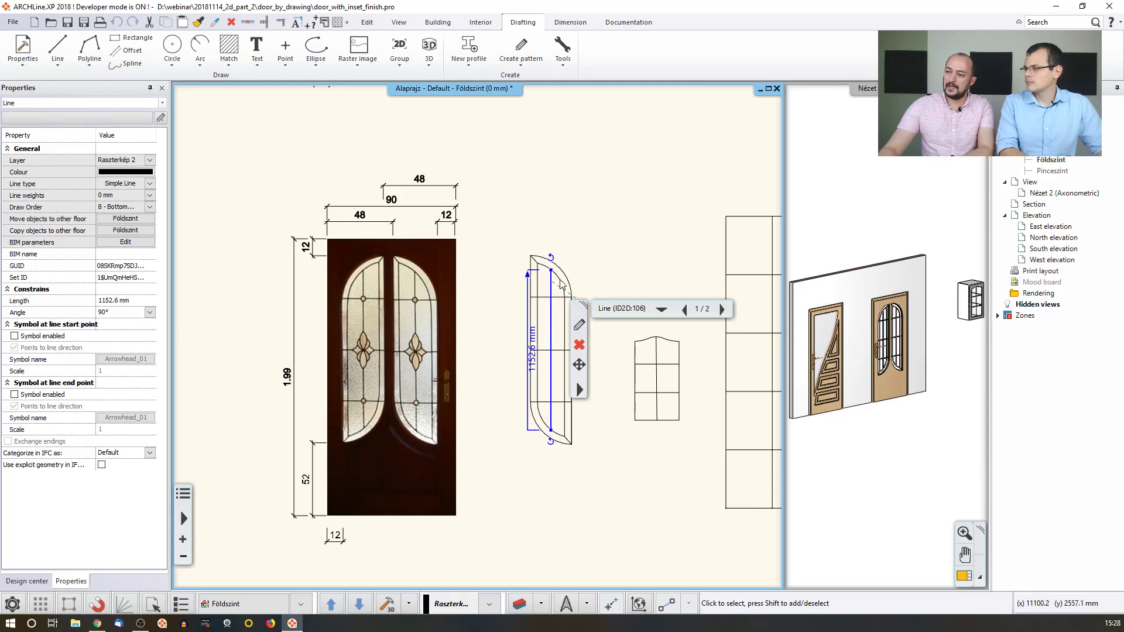
click(615, 244)
click(645, 241)
middle_drag(569, 308, 546, 307)
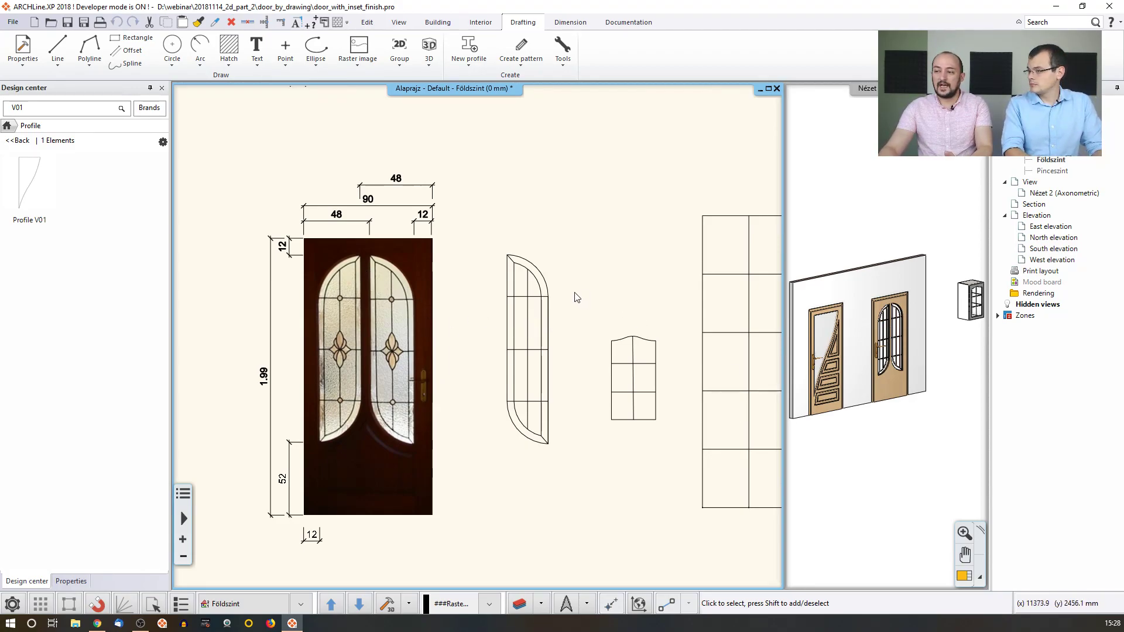
Start a panel profile definition for doors/windows and trace the arched inset's closed outer outline, using arcs for its curved top and bottom.
click(471, 61)
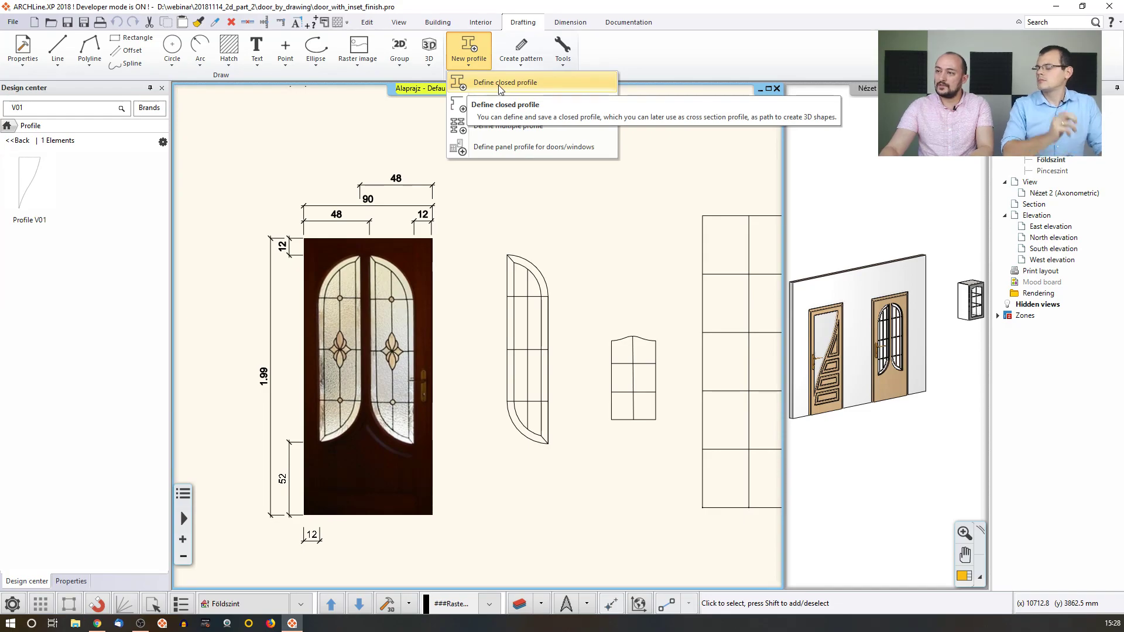
click(482, 149)
drag(549, 207, 250, 166)
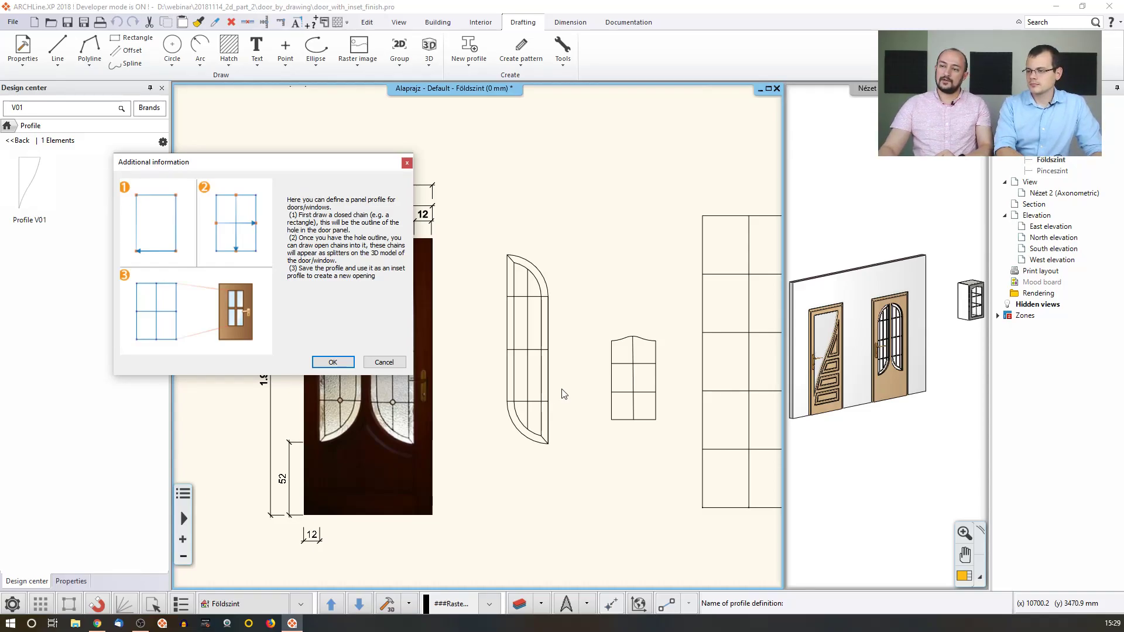
click(332, 362)
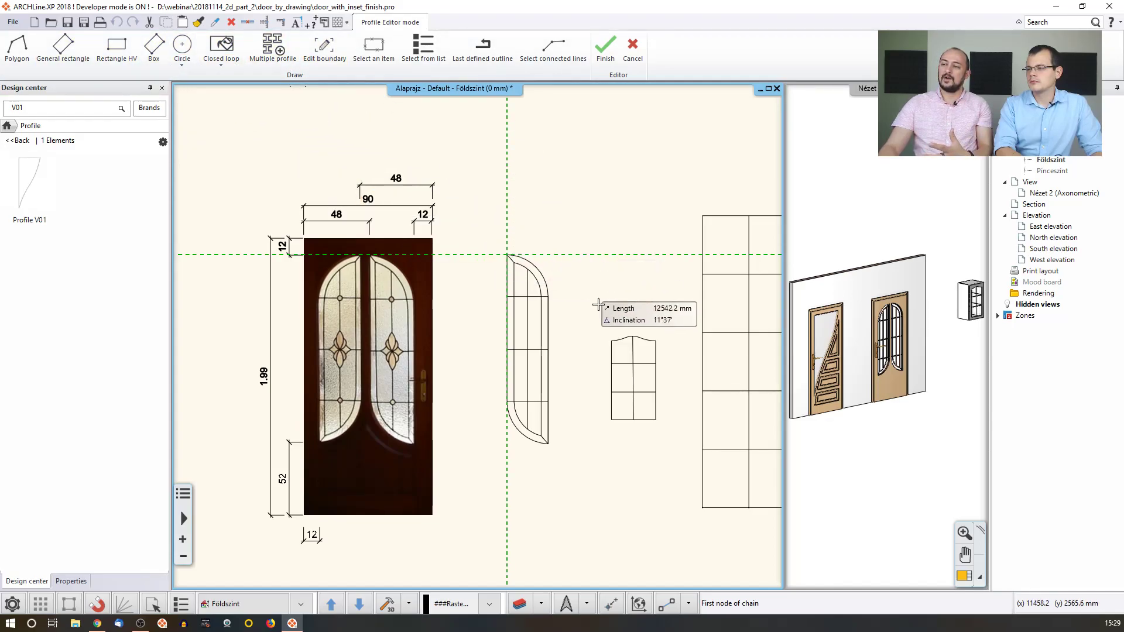
click(507, 254)
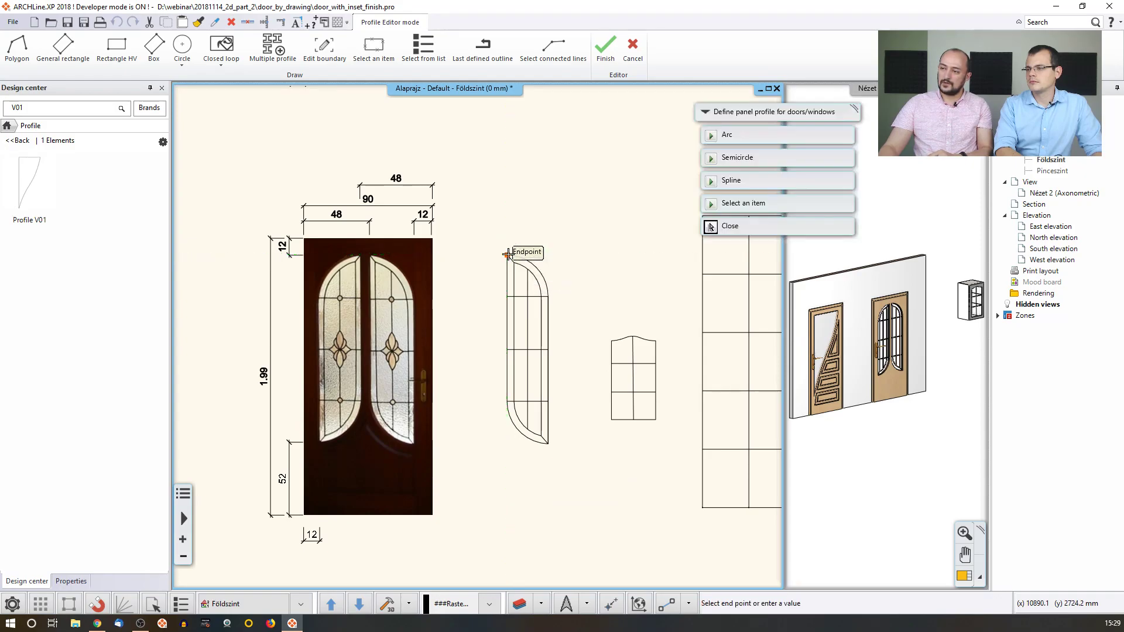
click(747, 138)
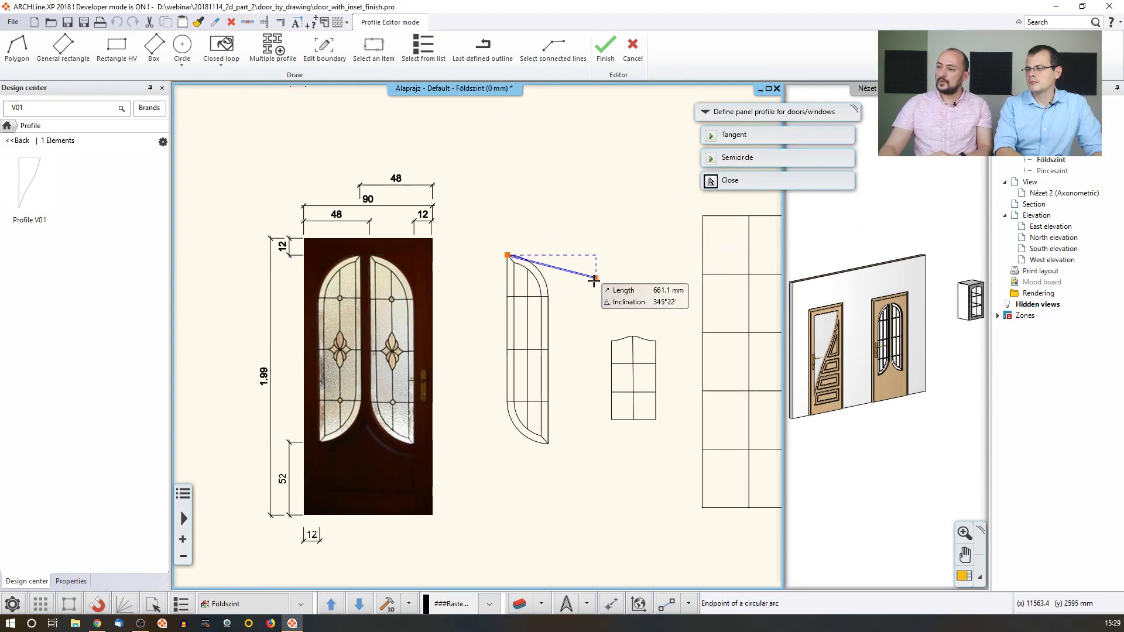
click(548, 297)
click(549, 282)
click(547, 441)
click(756, 158)
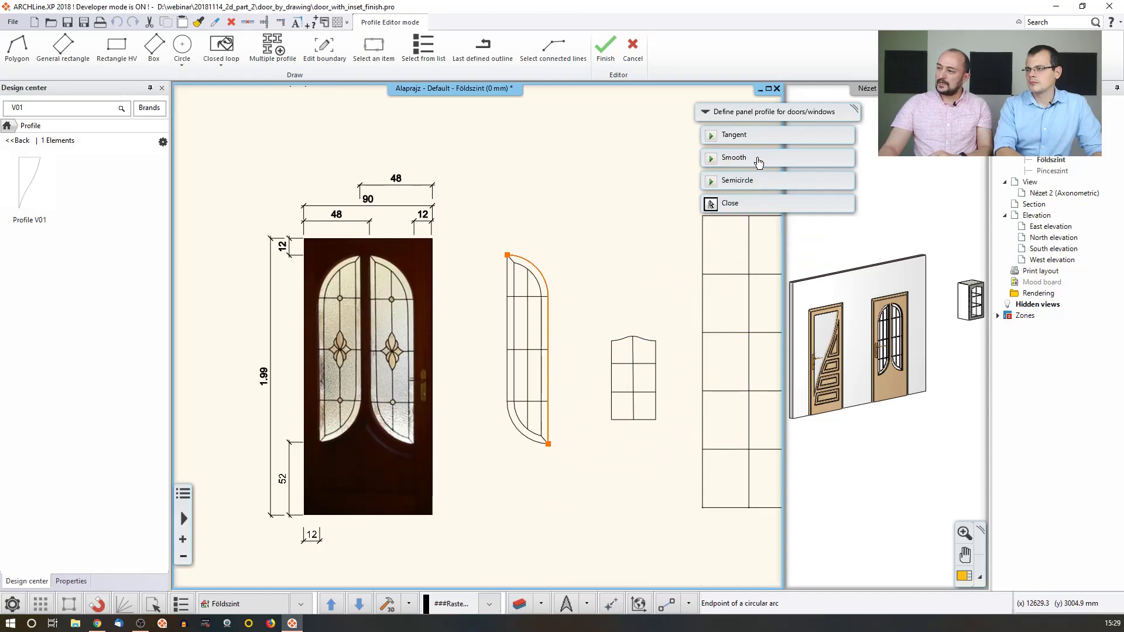
click(507, 402)
click(507, 256)
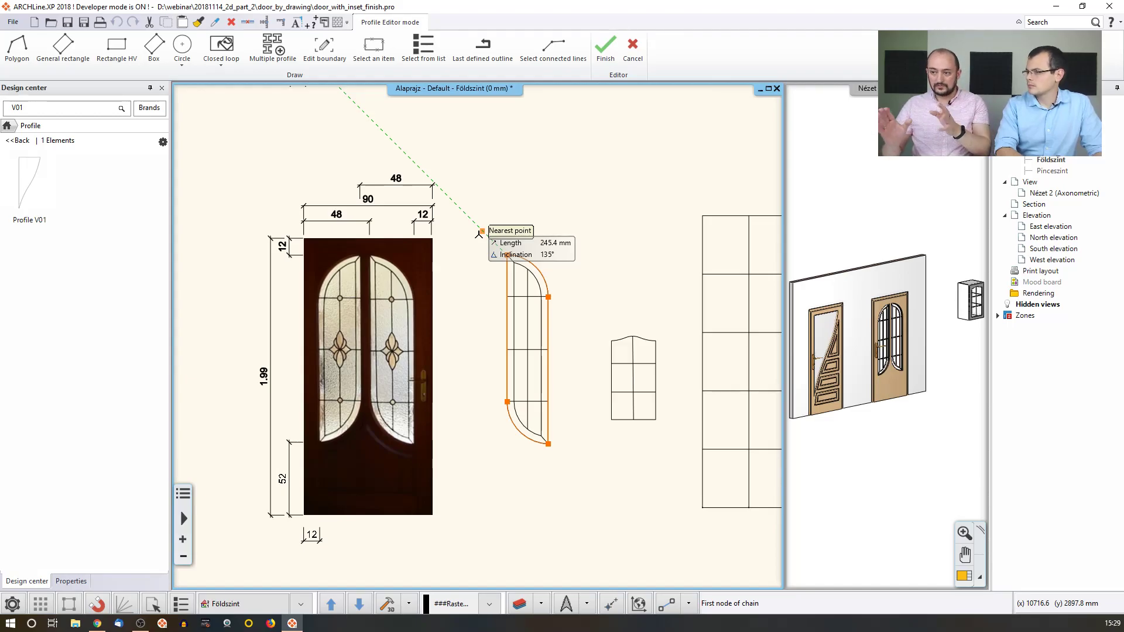
Draw three separate horizontal dividers across the arched outline, following the existing divider lines.
scroll(560, 337, up, 2)
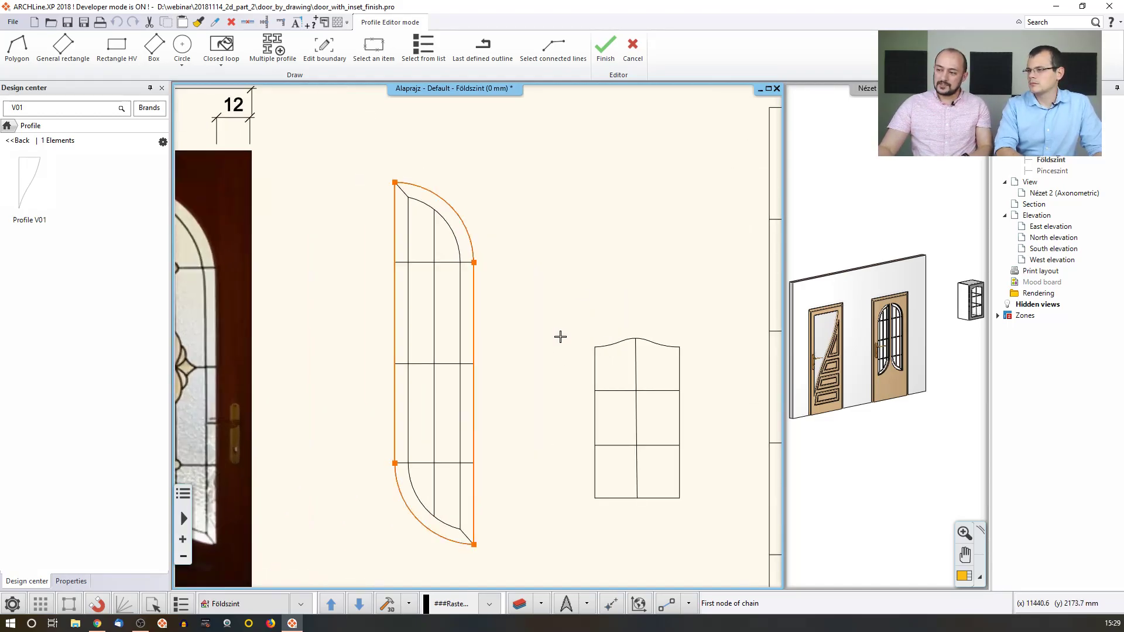
scroll(560, 337, up, 1)
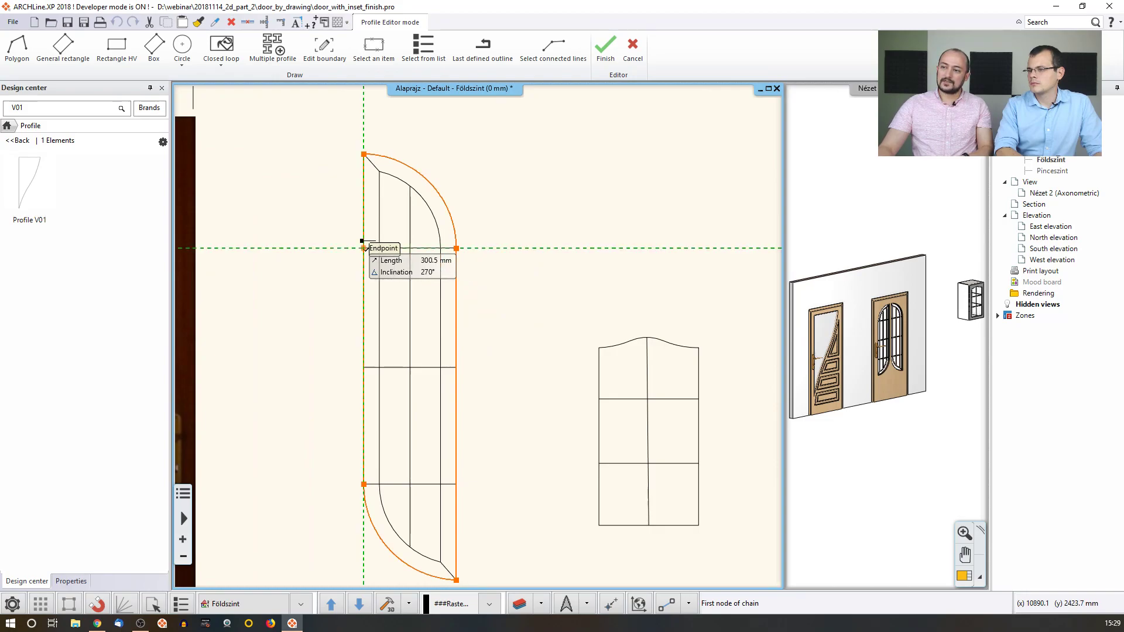
click(364, 248)
click(457, 248)
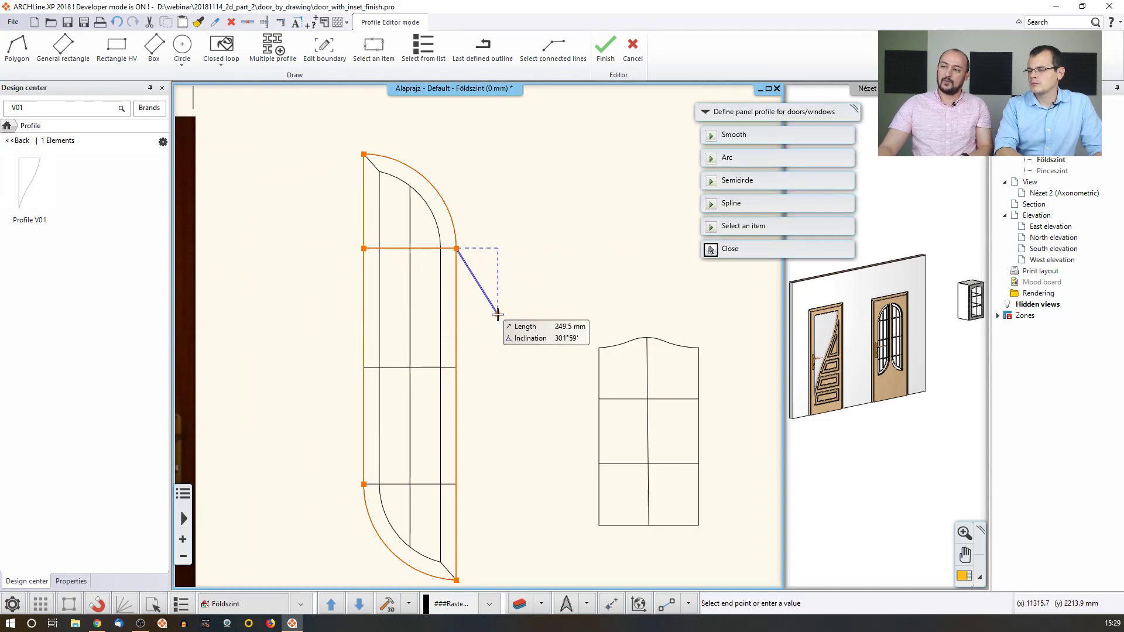
right_click(498, 314)
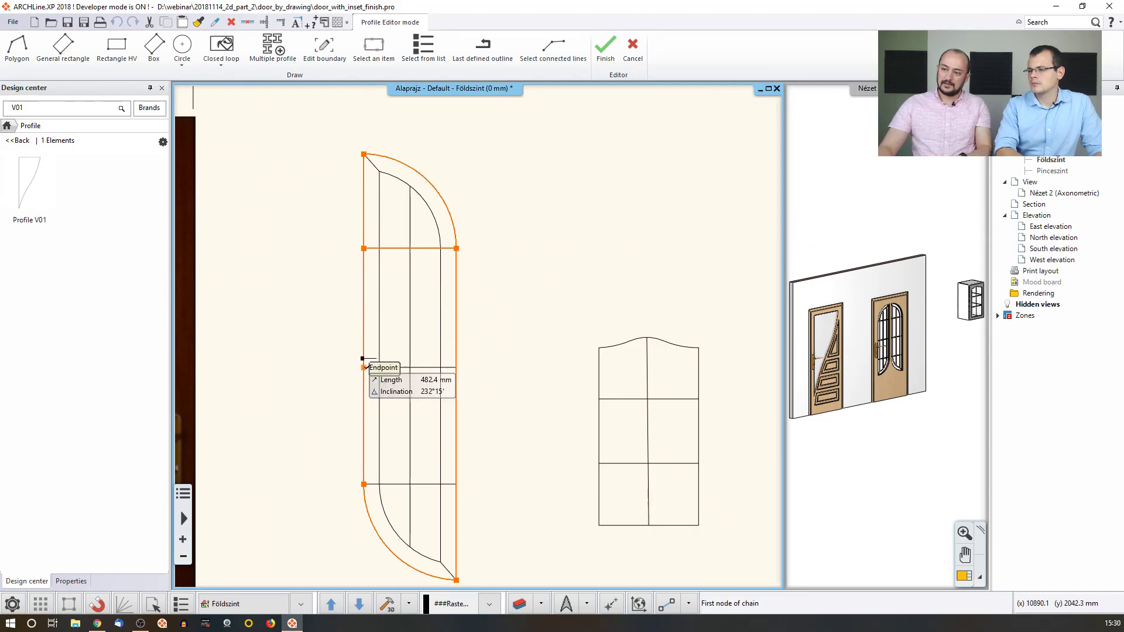
click(364, 368)
click(456, 368)
right_click(477, 355)
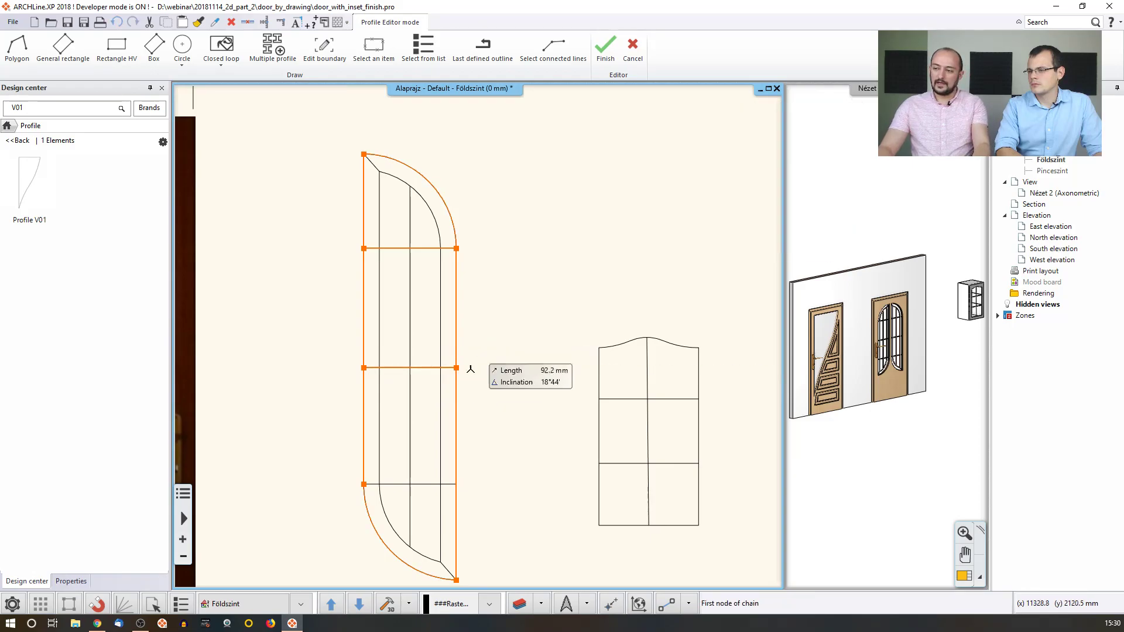
click(364, 485)
click(459, 484)
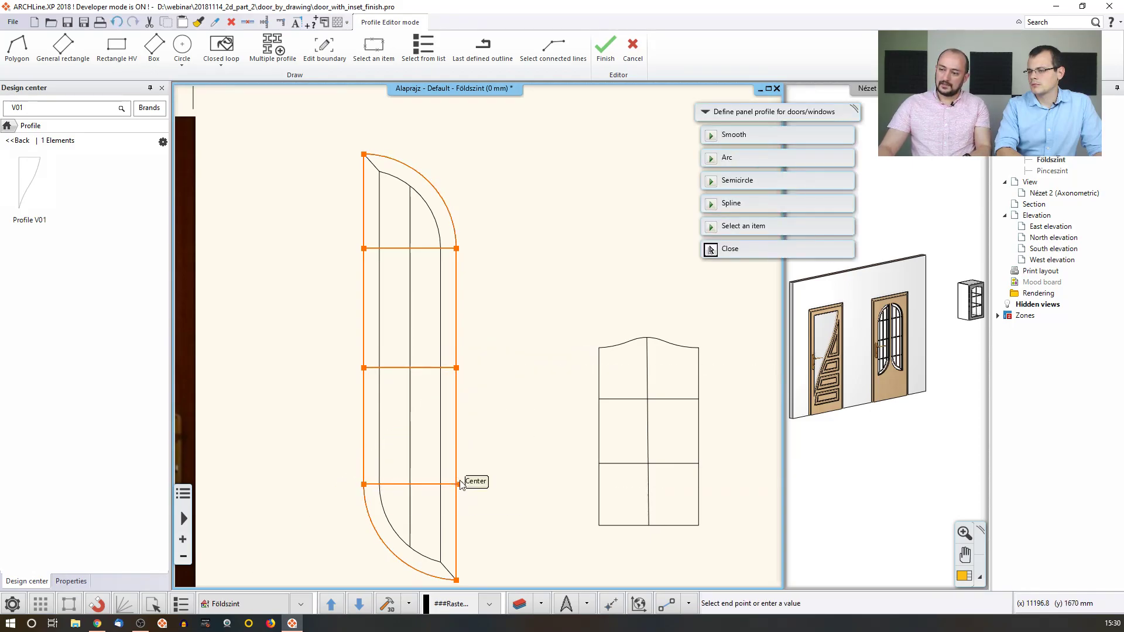
click(117, 22)
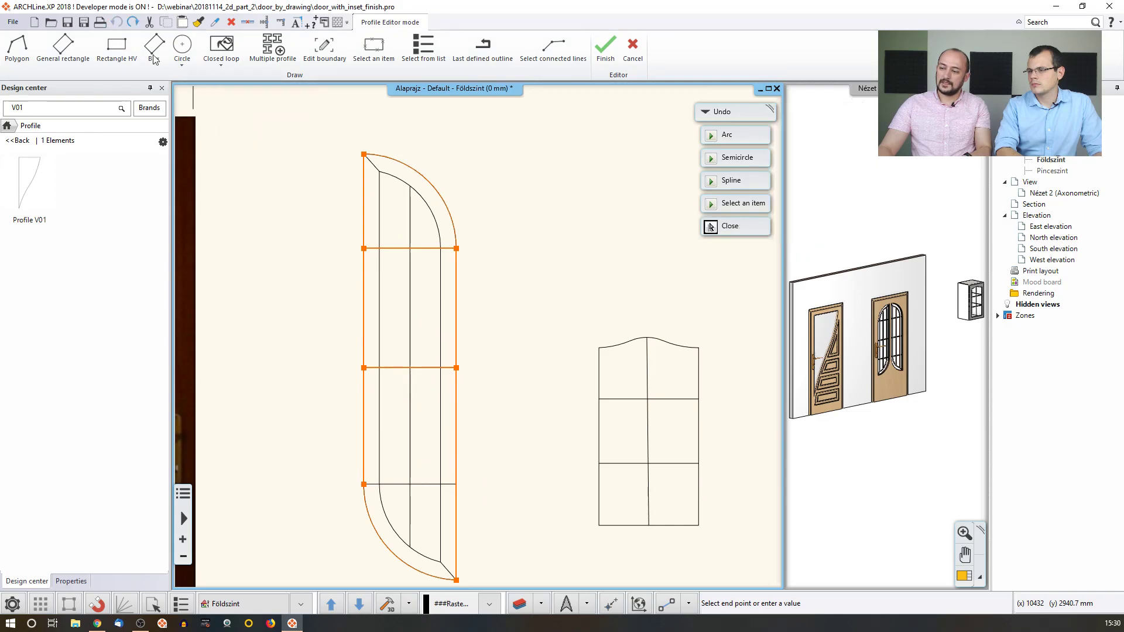
right_click(512, 451)
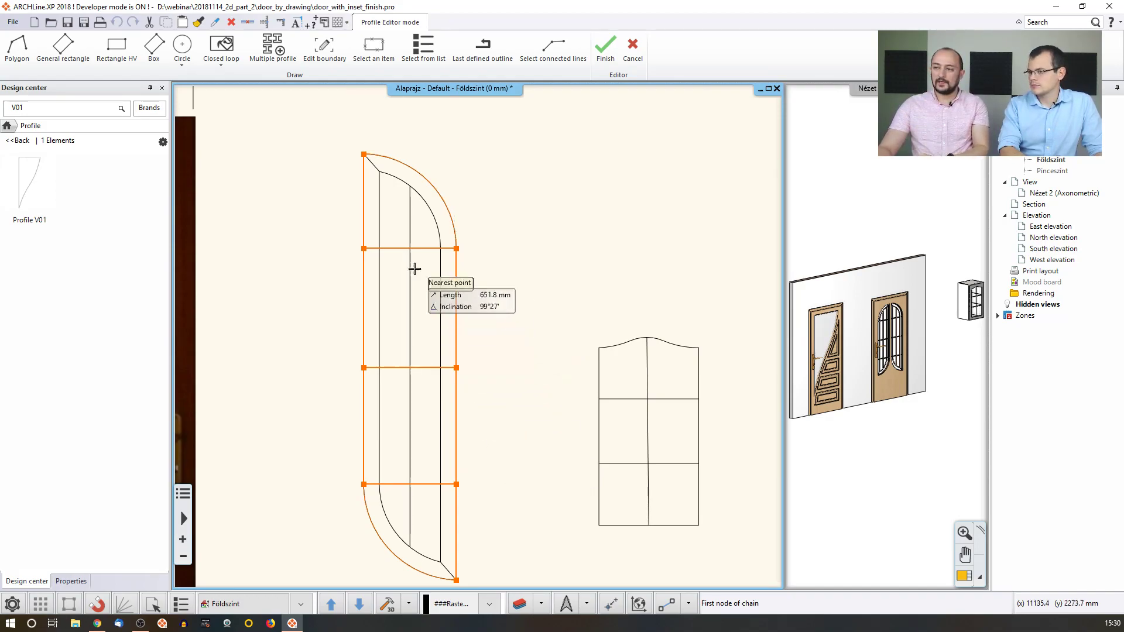
Trace a divider chain from the outline's upper corner along the short diagonal, the inner left vertical and the lower inner arc.
click(363, 154)
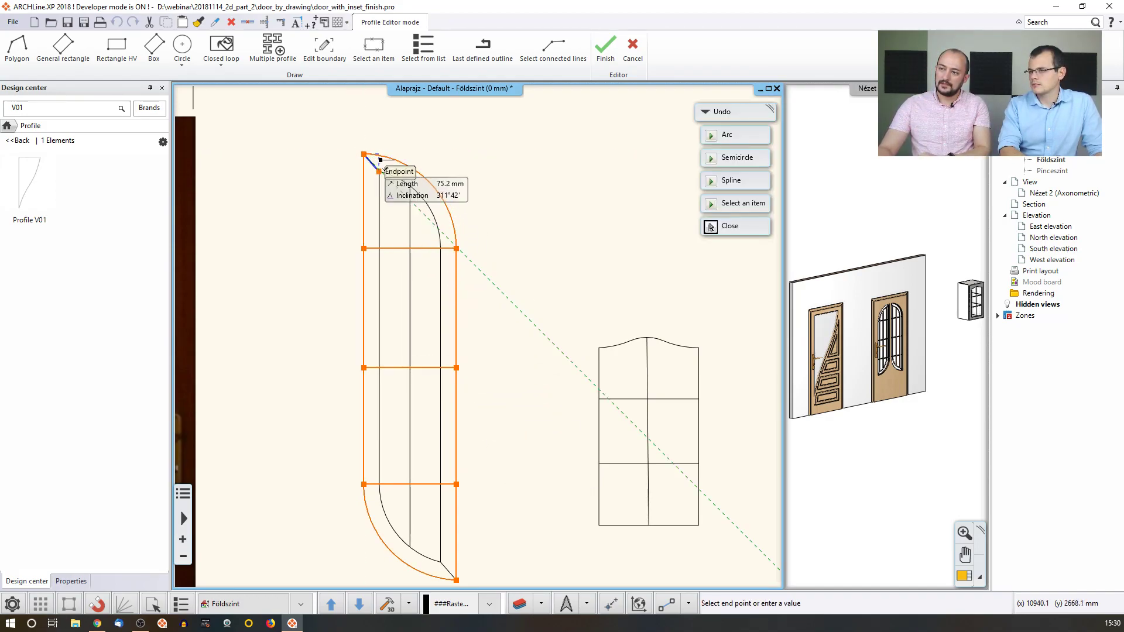
click(379, 172)
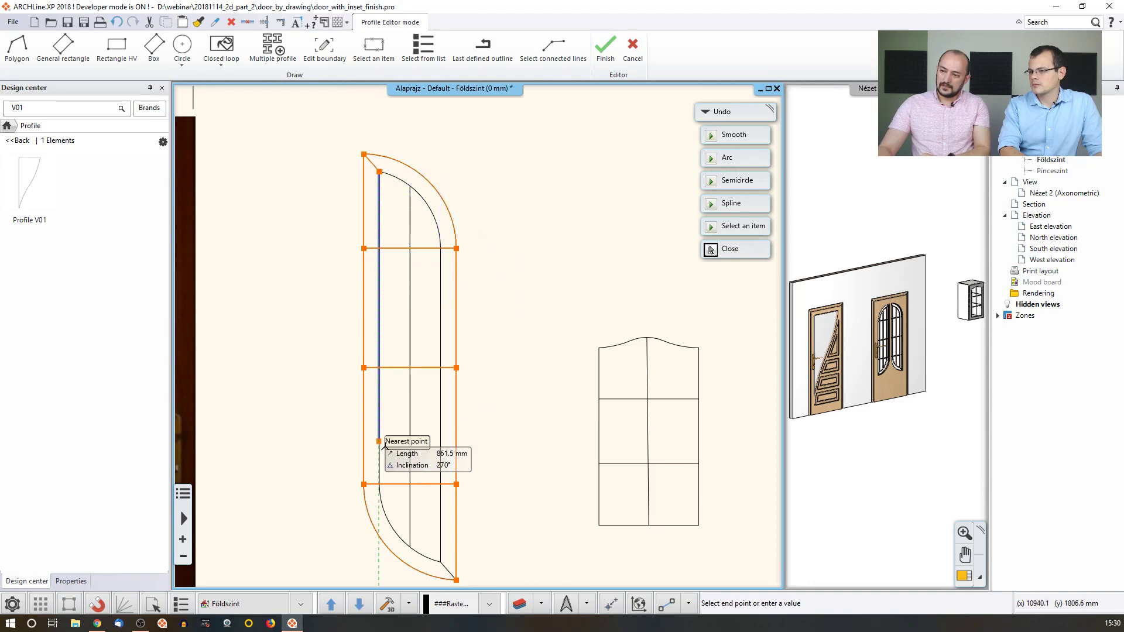
click(379, 484)
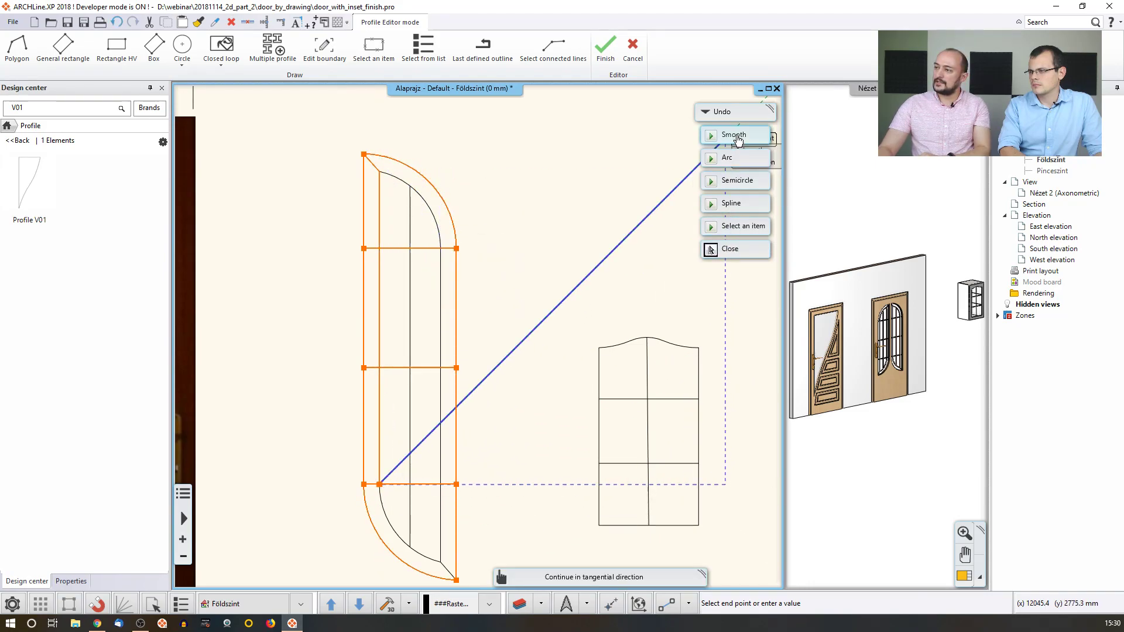
click(732, 157)
click(440, 552)
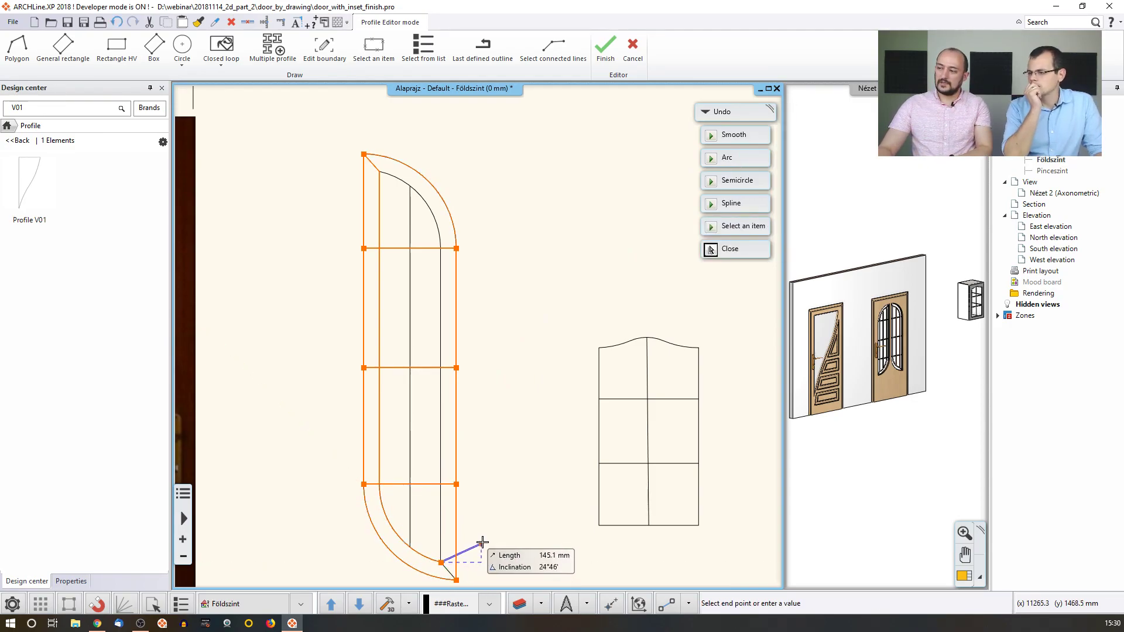
key(Return)
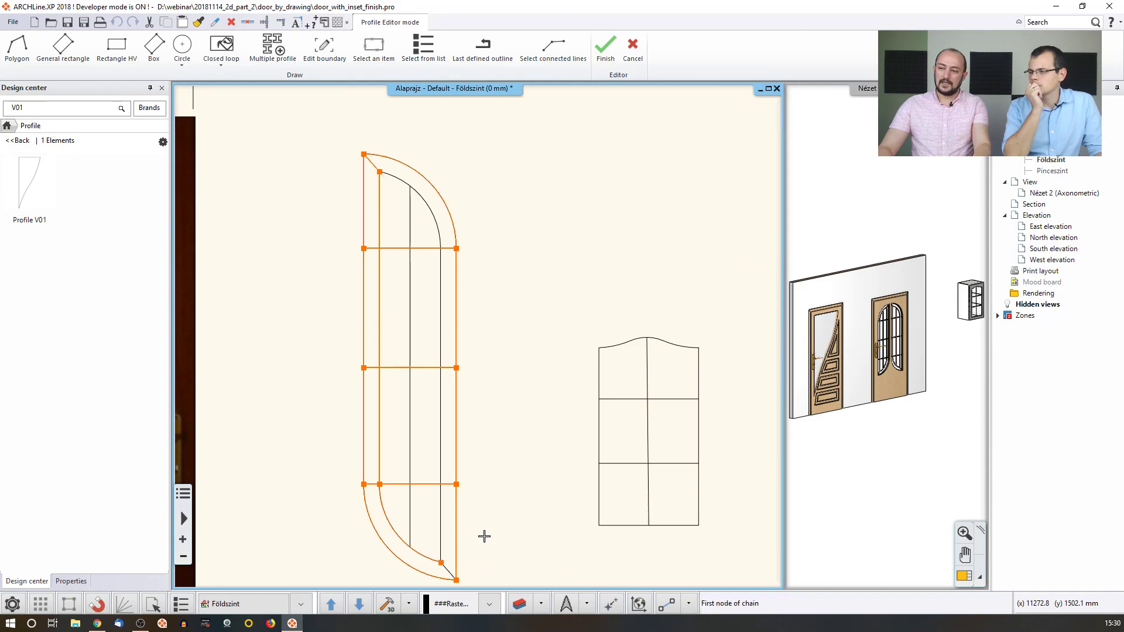
Trace a divider chain from the outline's lower corner along the short diagonal, the inner right vertical and the upper inner arc.
click(454, 568)
click(444, 236)
click(727, 158)
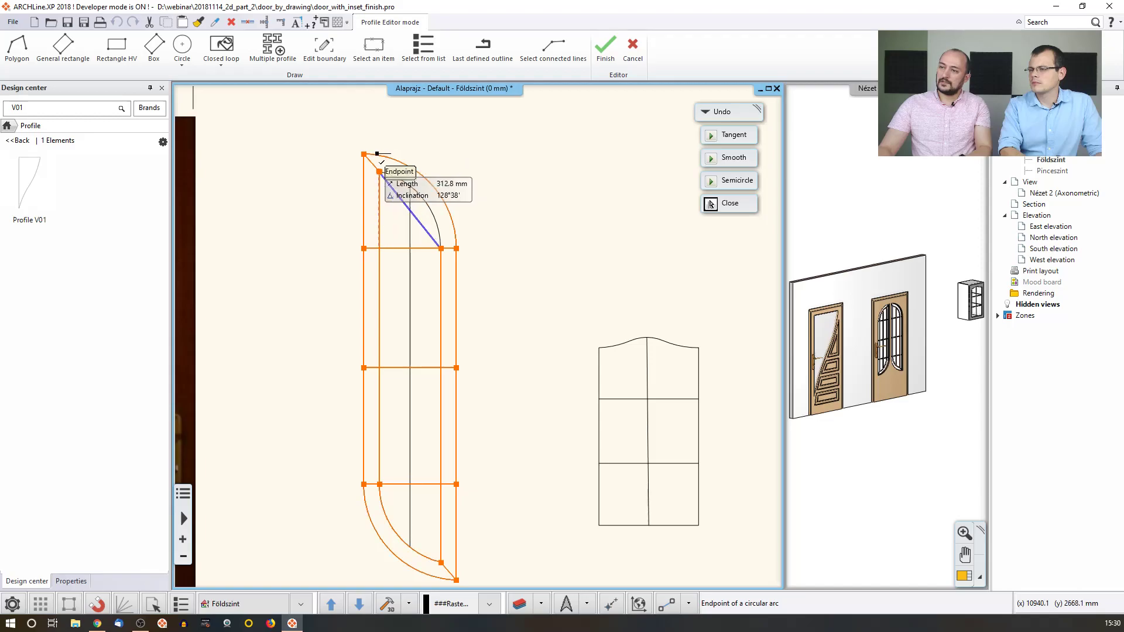
click(379, 171)
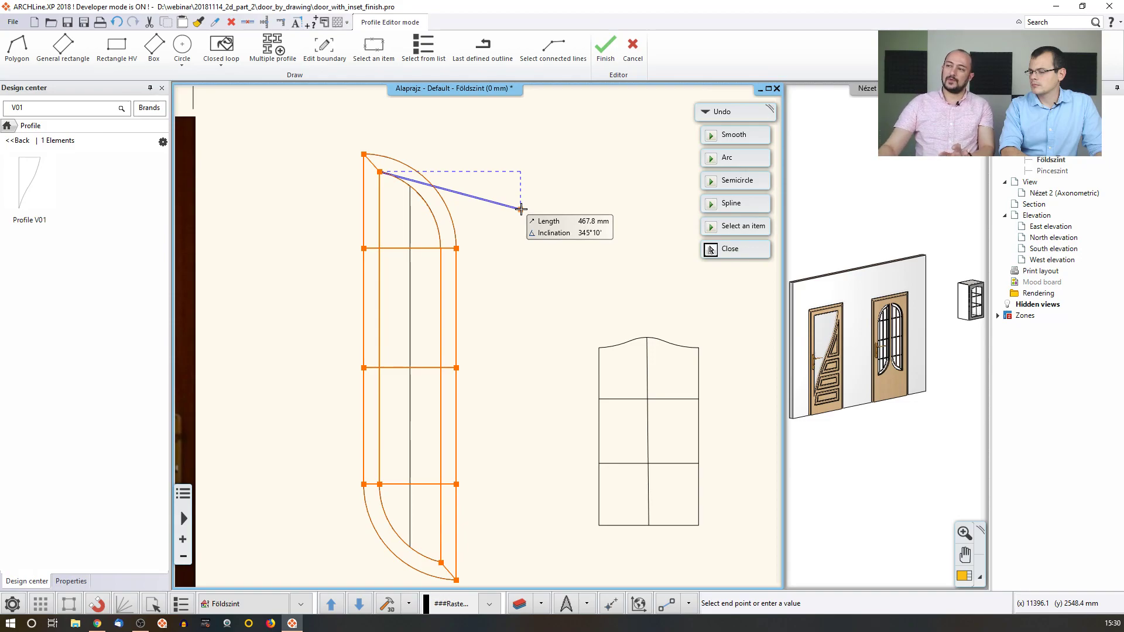
right_click(499, 251)
Draw the central vertical divider between the upper and lower inner arcs.
click(409, 187)
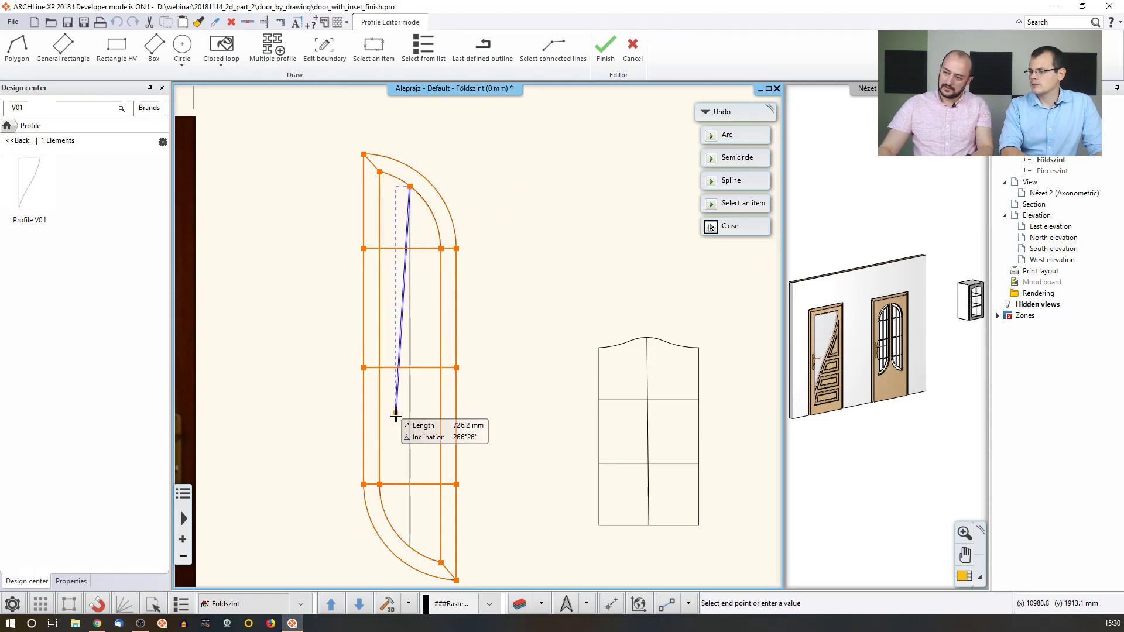
click(410, 547)
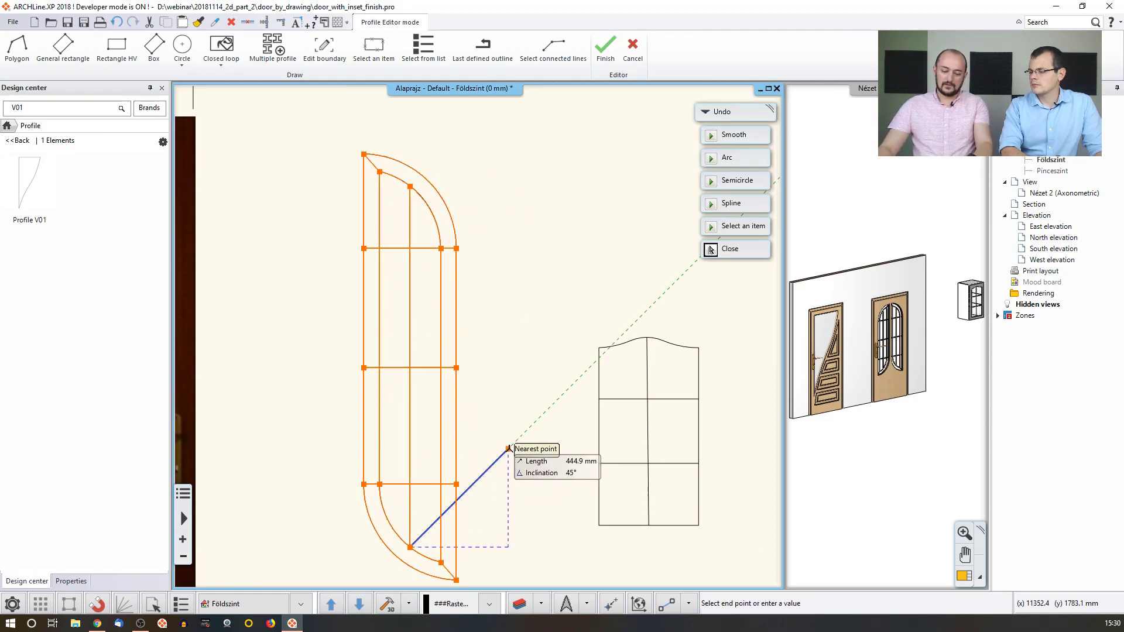
right_click(508, 445)
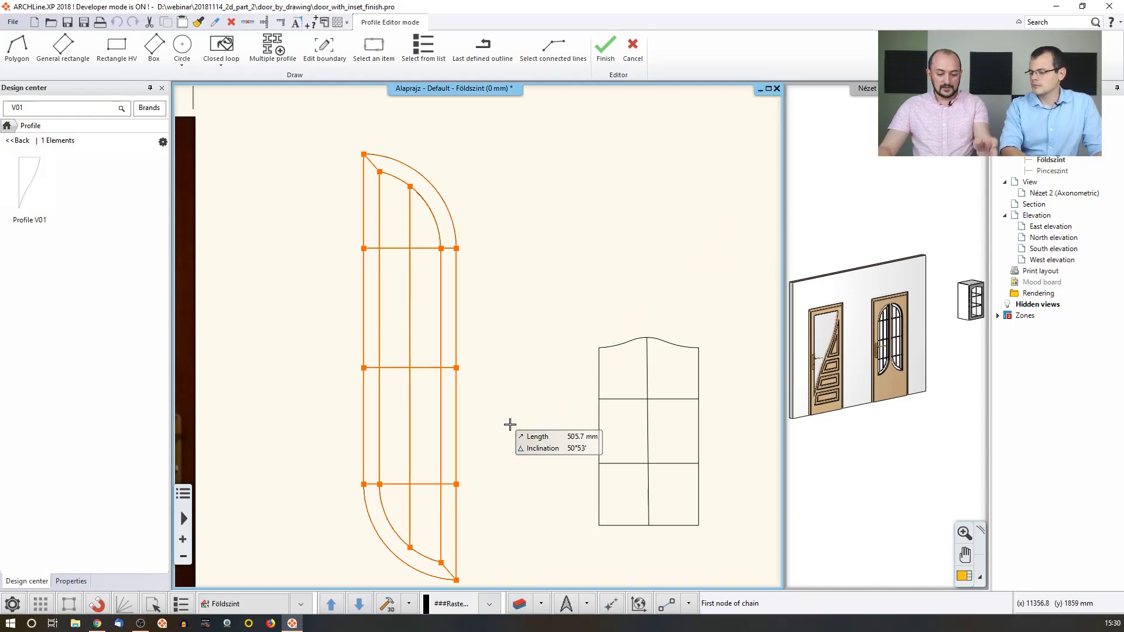
Finish the panel profile and save it to the library as ProfileV03 in the DOOR AND WINDOW category, Frame profiles subcategory.
right_click(510, 425)
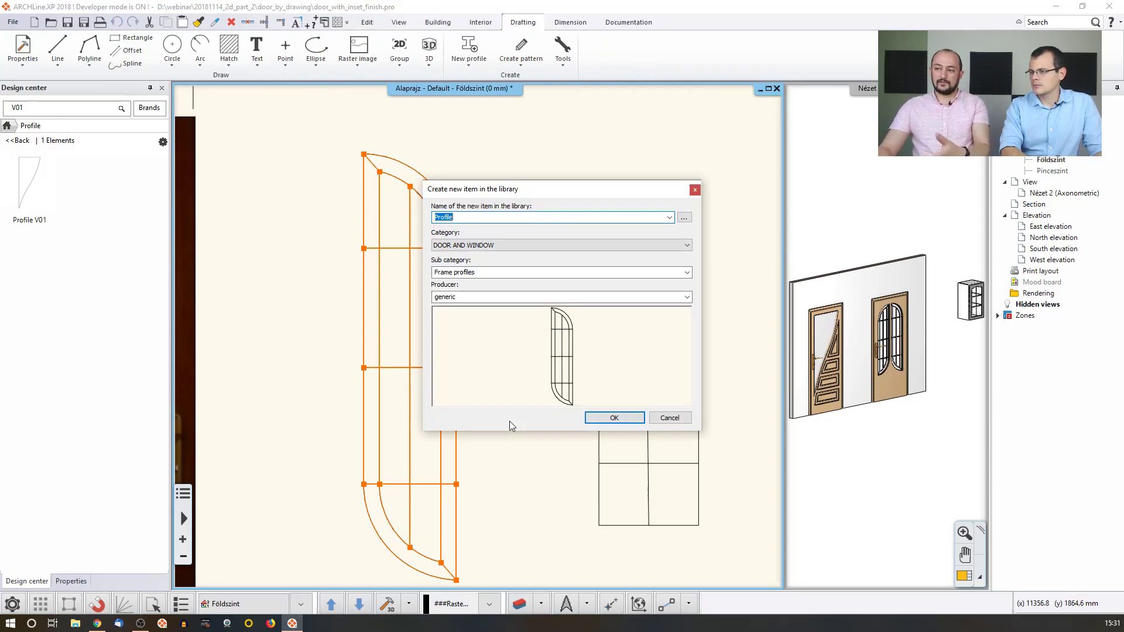
click(477, 217)
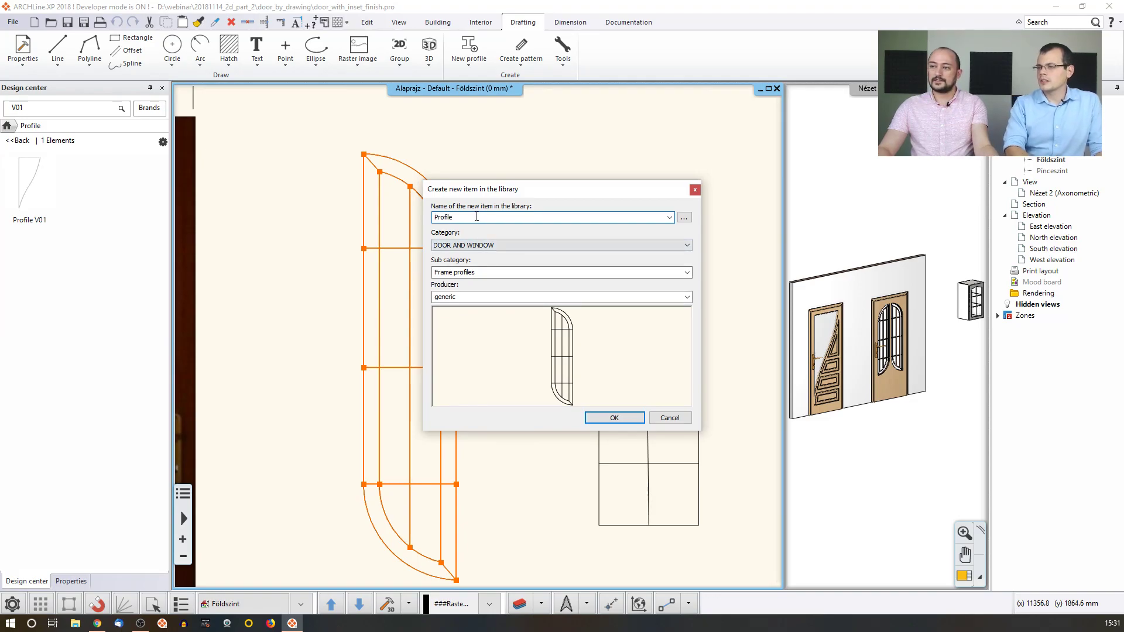
text(V03)
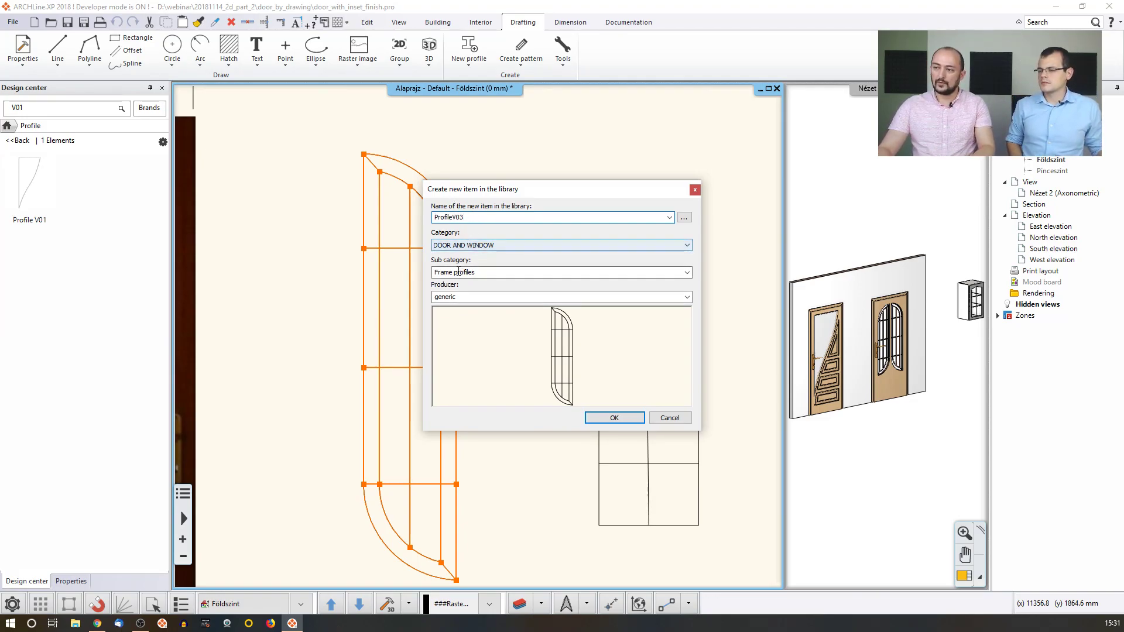
click(688, 272)
click(508, 283)
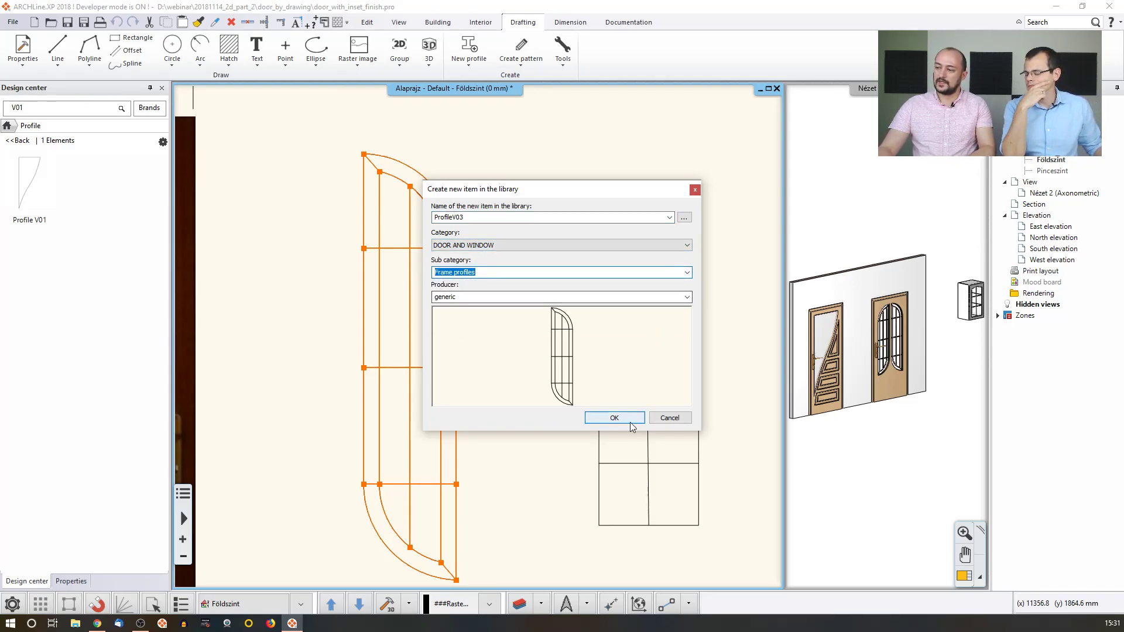
click(615, 417)
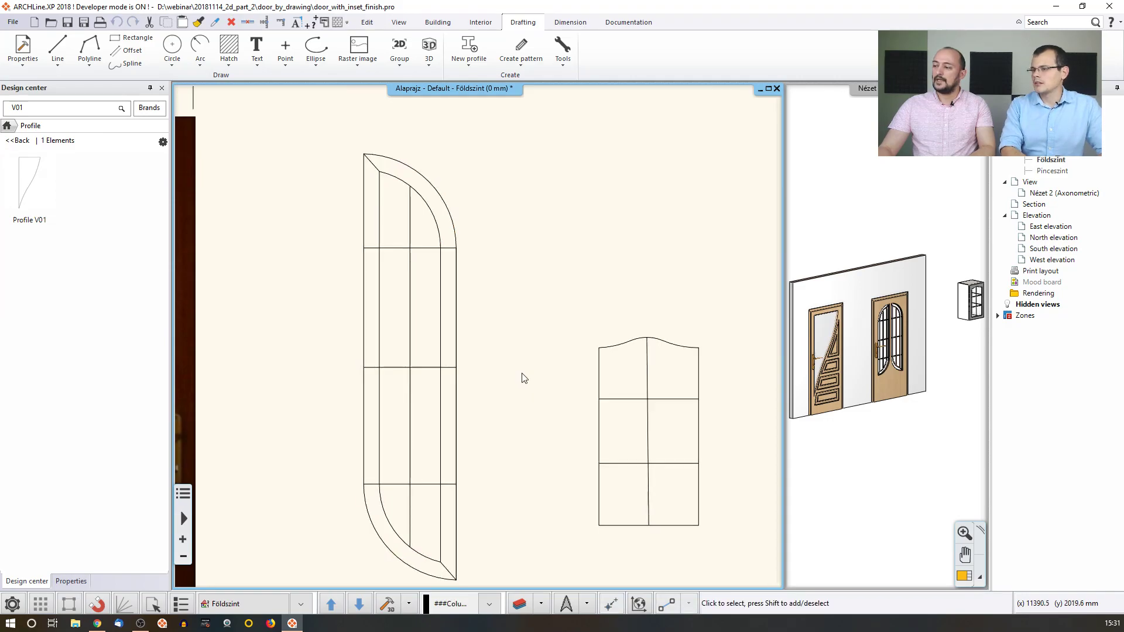
Open the opening properties of the arched glazed door in the floor plan and display its inset settings.
scroll(523, 379, down, 4)
scroll(434, 419, up, 1)
middle_drag(664, 167, 517, 376)
right_click(460, 289)
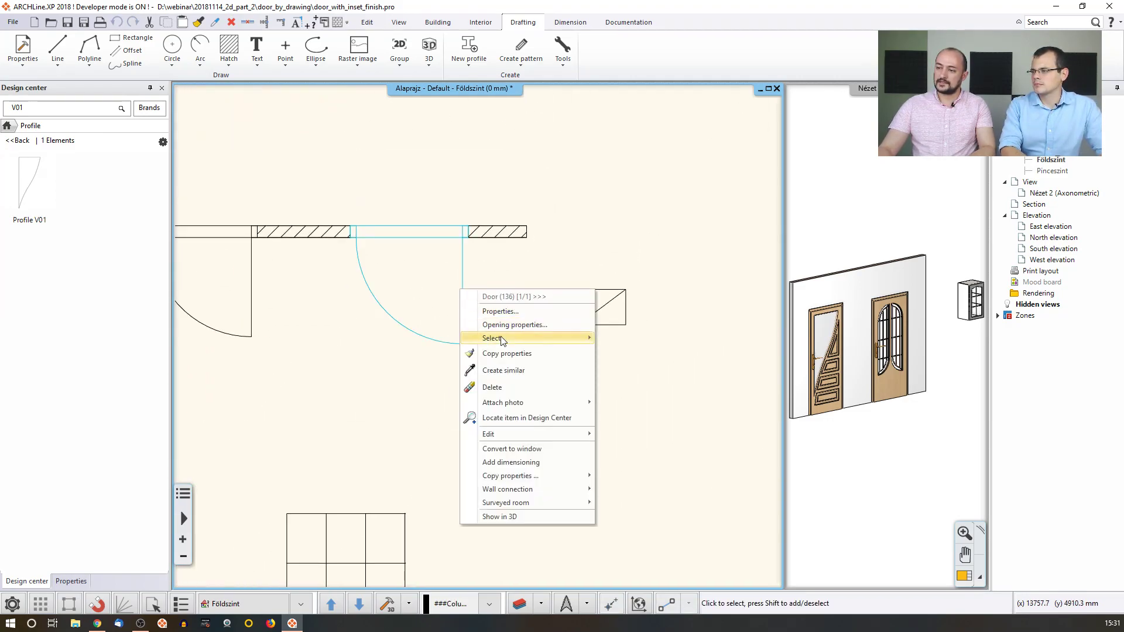
click(510, 325)
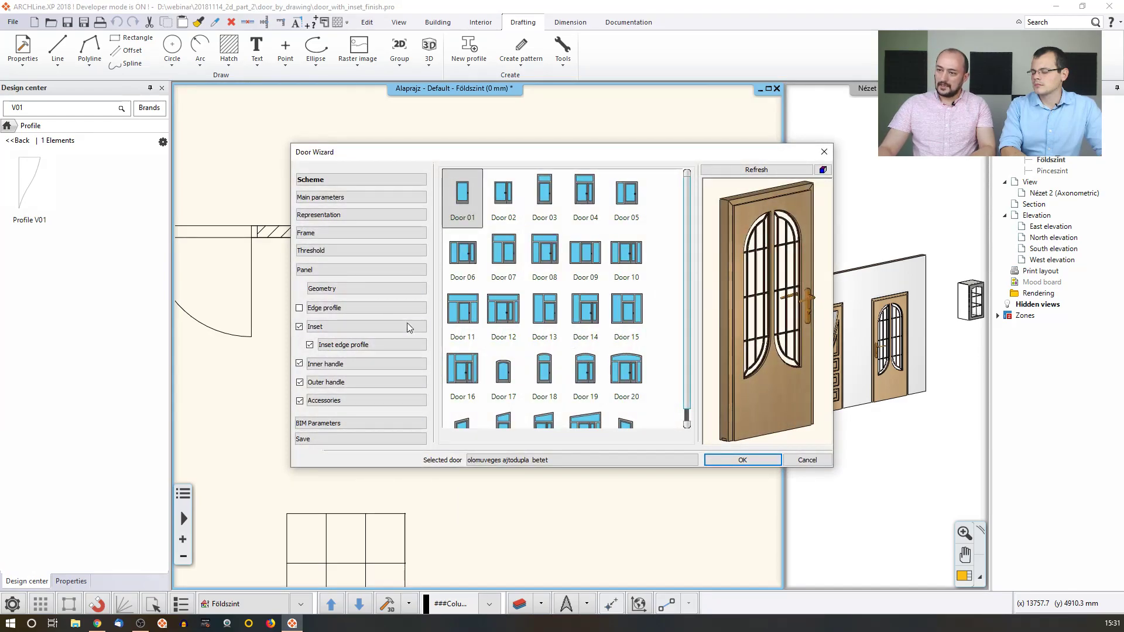
click(343, 327)
Compare the door preview with the inset switched off and on, and display the second inset's offsets.
click(299, 326)
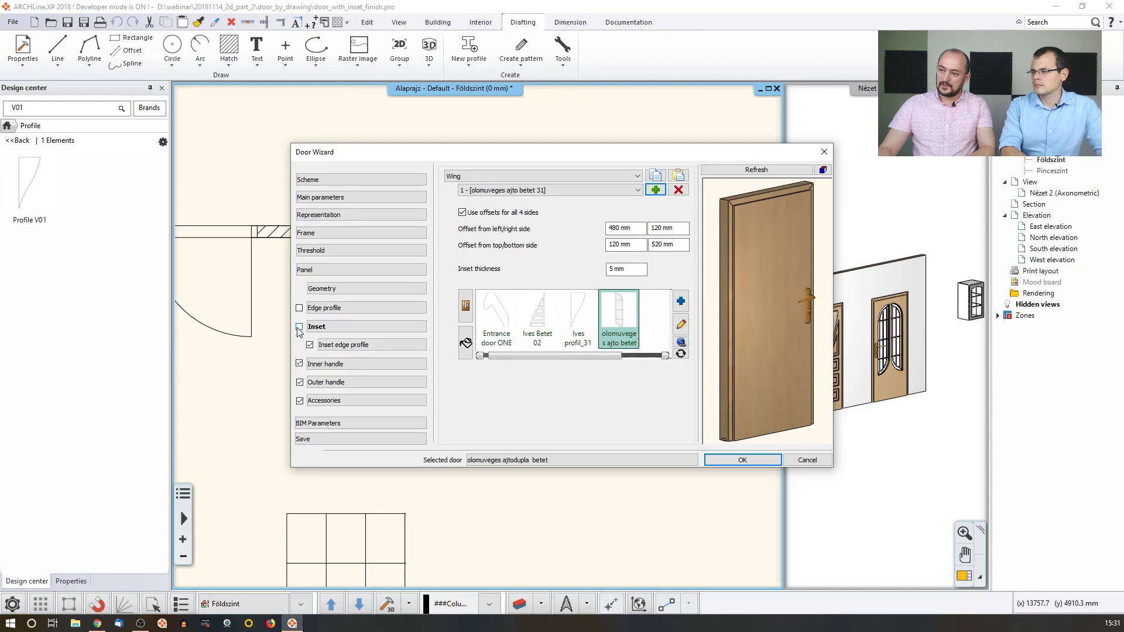
click(299, 327)
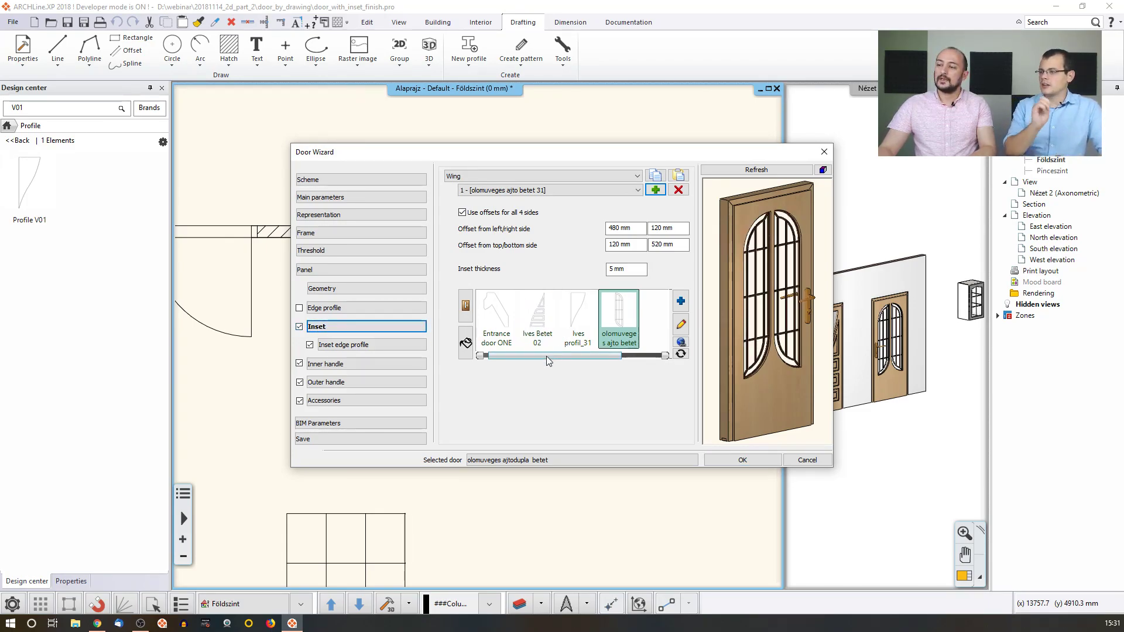
click(621, 191)
click(610, 206)
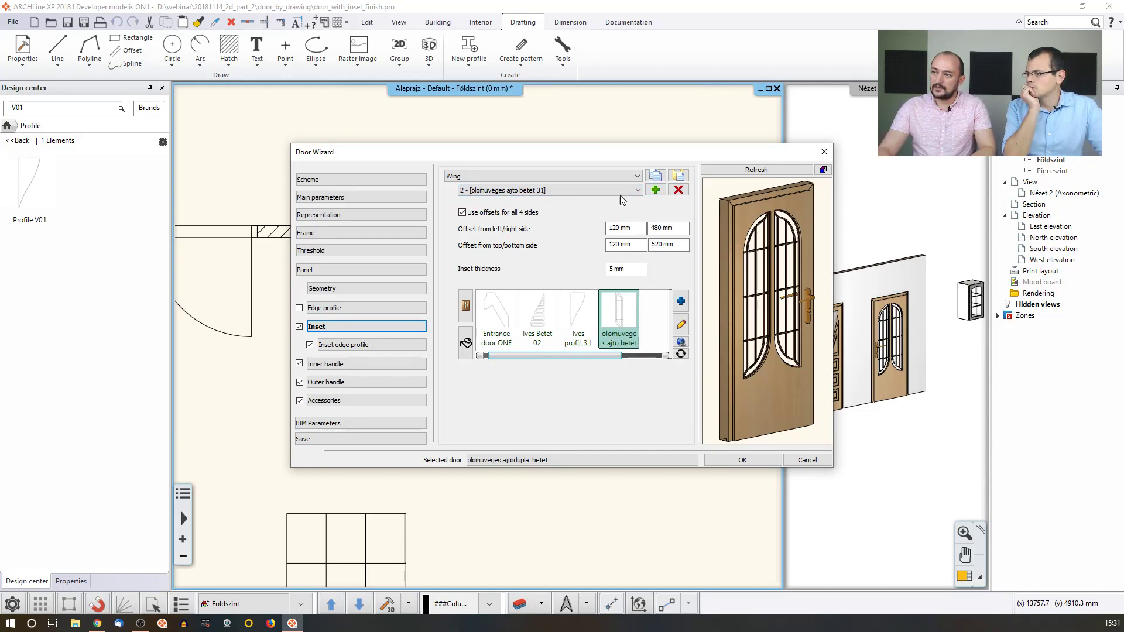
Examine the second inset's entry and the glazed door's preview up close, and leave the door settings without changes.
click(625, 193)
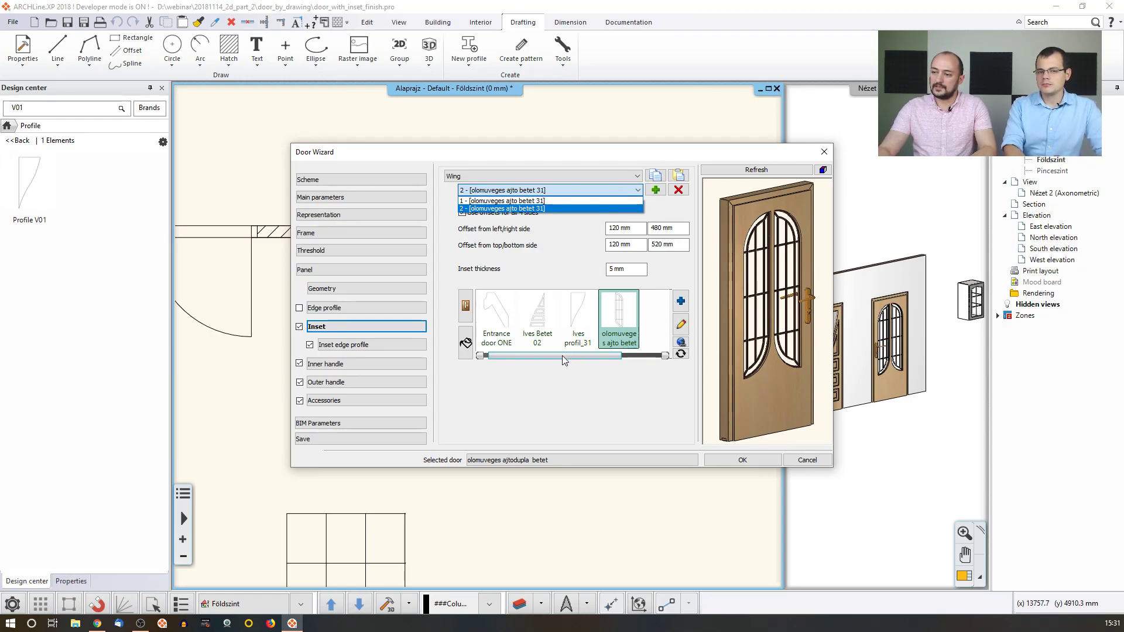
scroll(800, 281, up, 5)
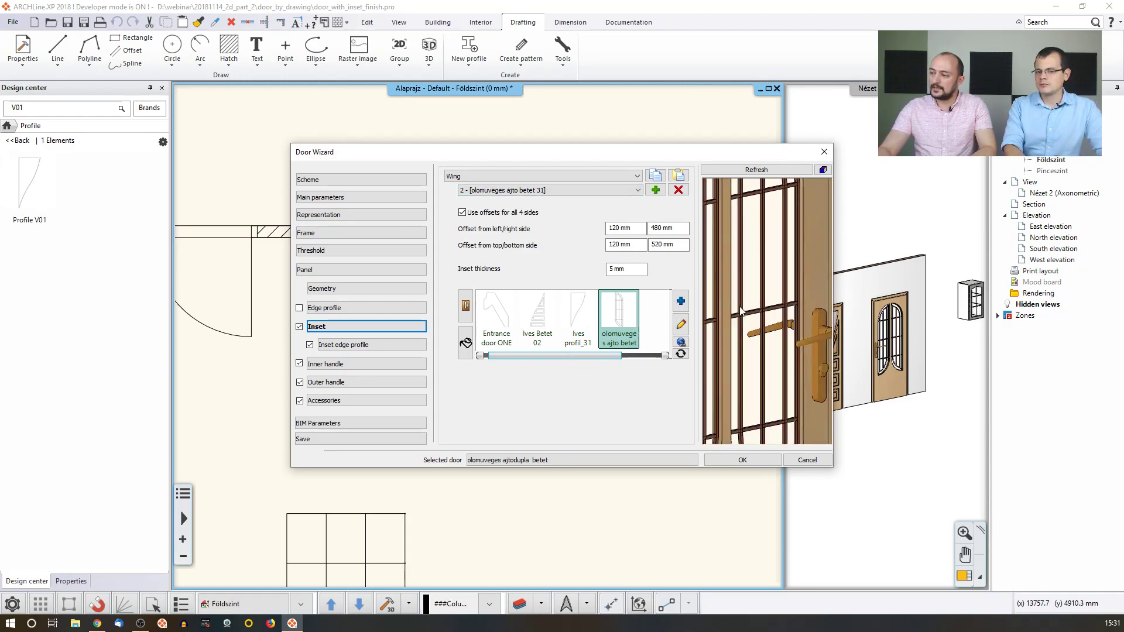
scroll(775, 380, down, 5)
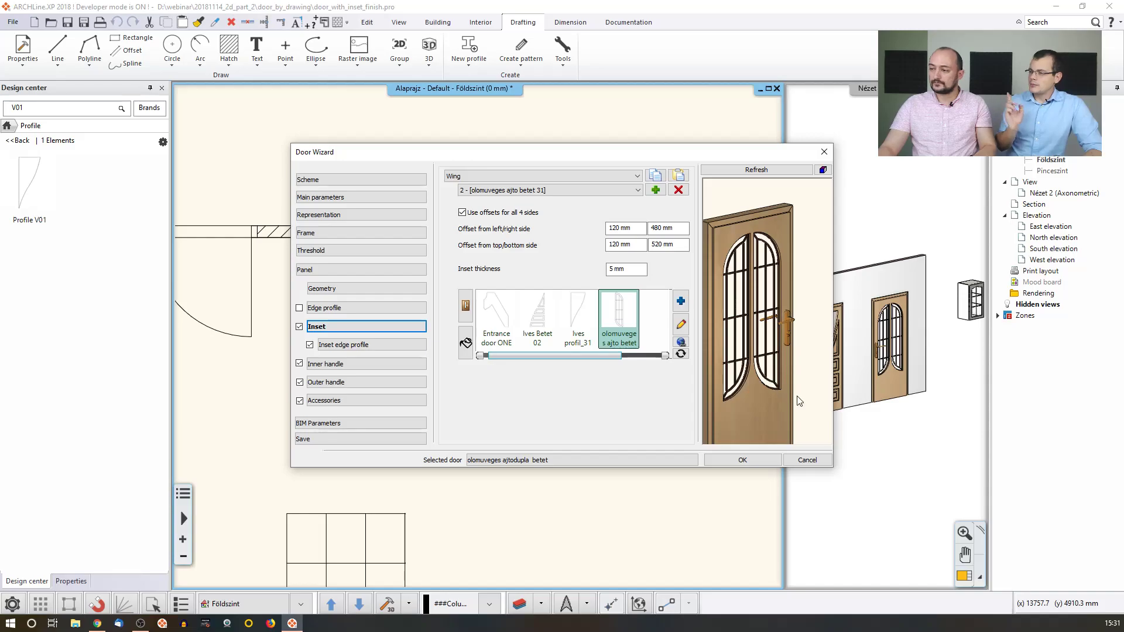
click(808, 459)
click(539, 334)
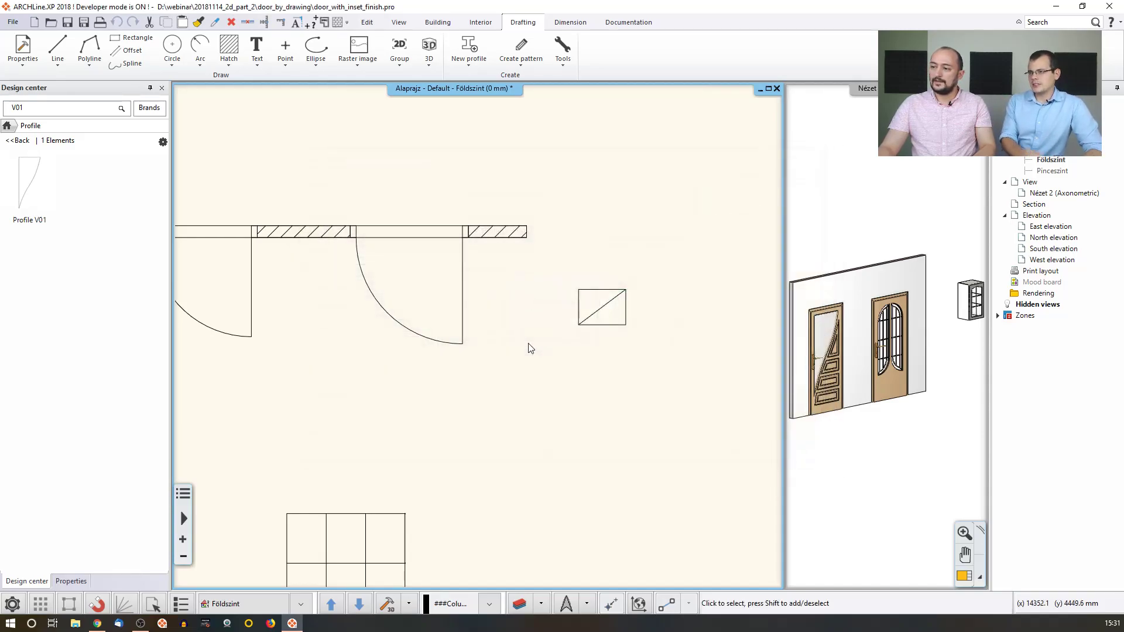
Start a panel profile for doors/windows and trace the bottom and left edges of the small gridded panel with the curved top.
scroll(510, 352, down, 2)
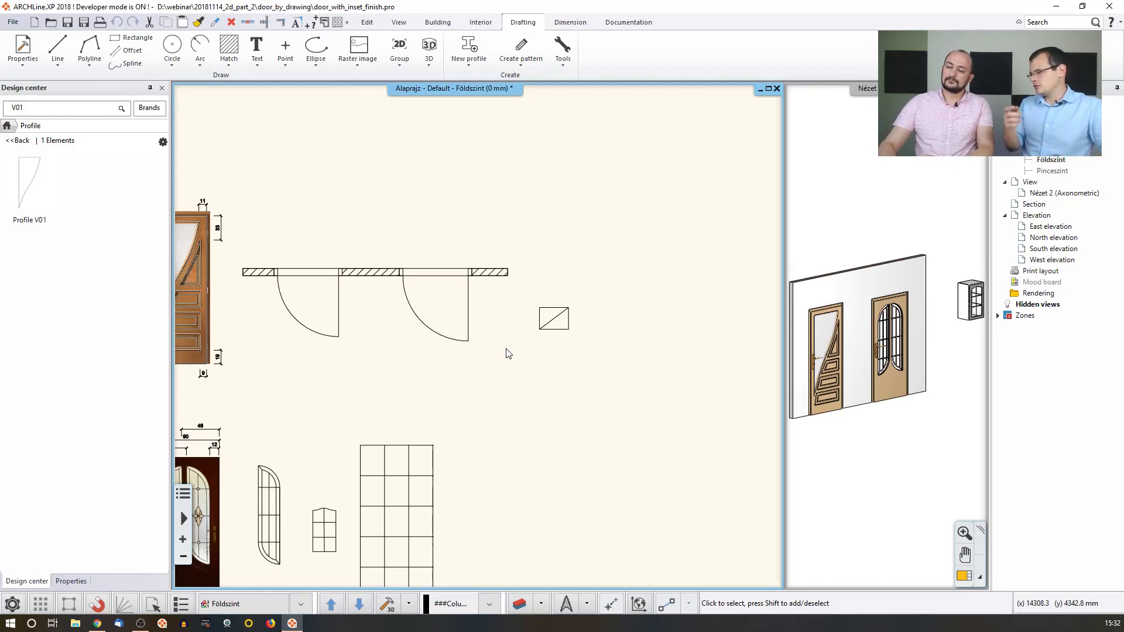
middle_drag(485, 377, 499, 293)
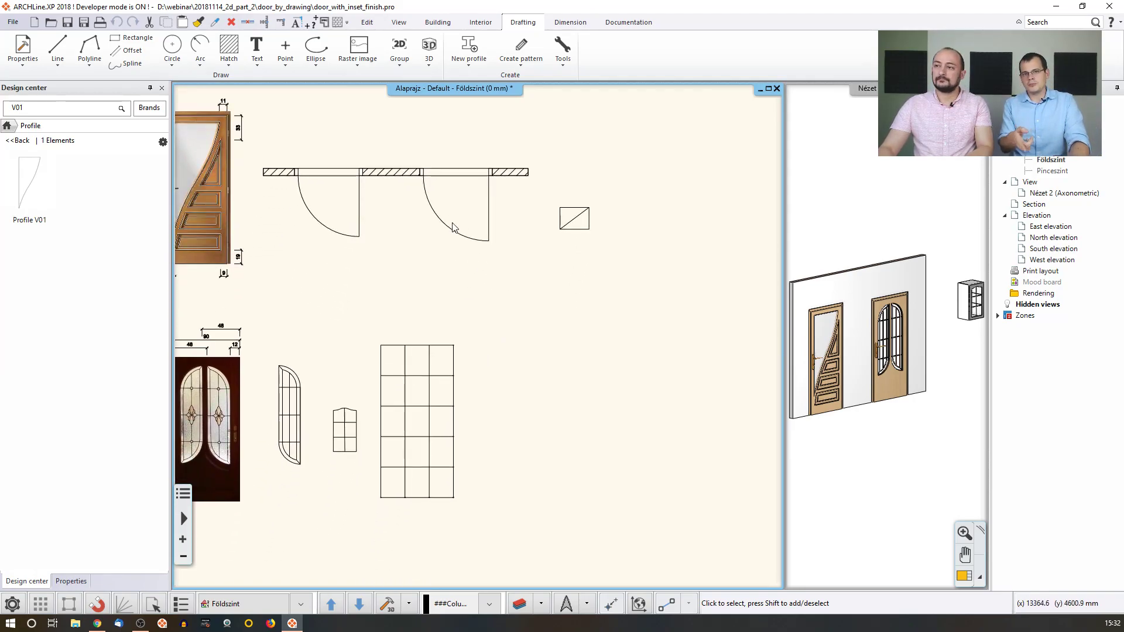
click(468, 65)
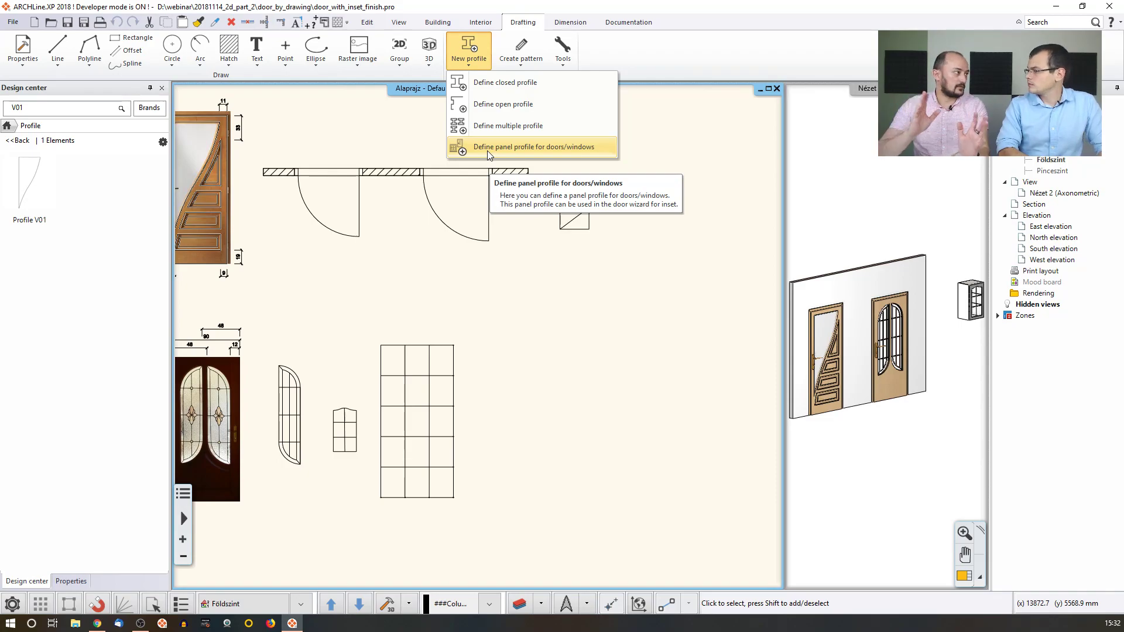
click(506, 147)
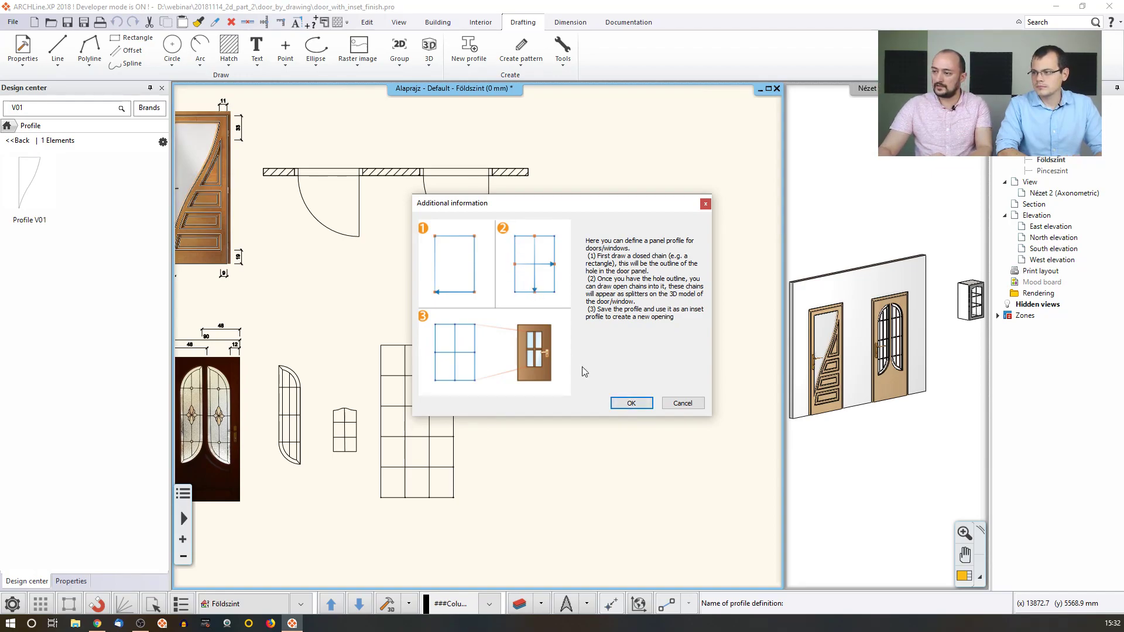
click(631, 403)
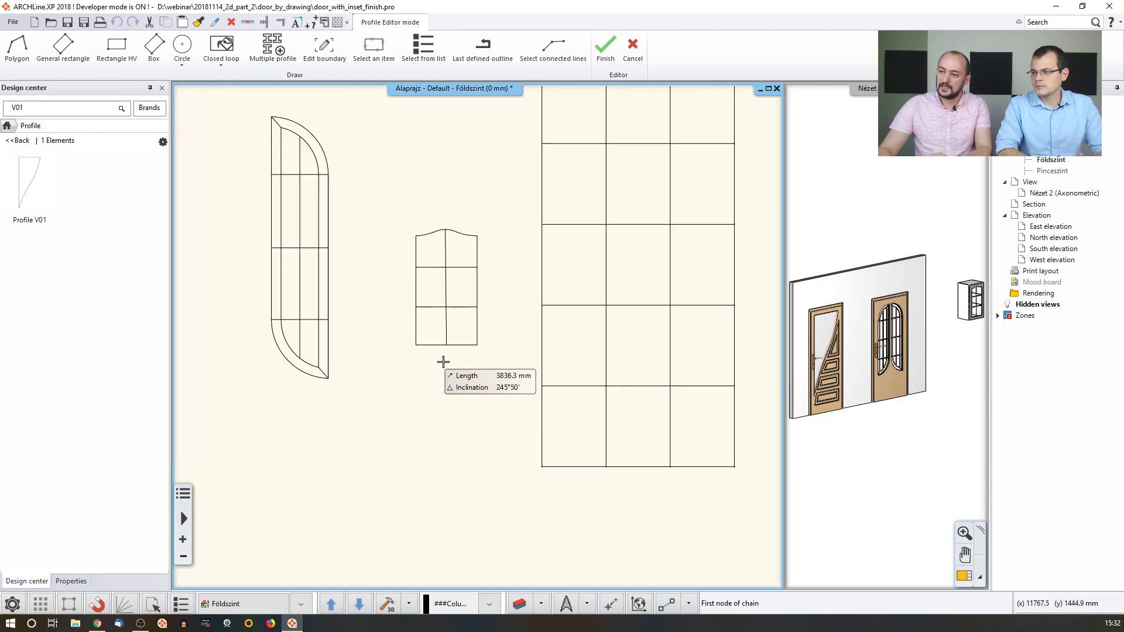
click(477, 345)
click(415, 345)
click(416, 236)
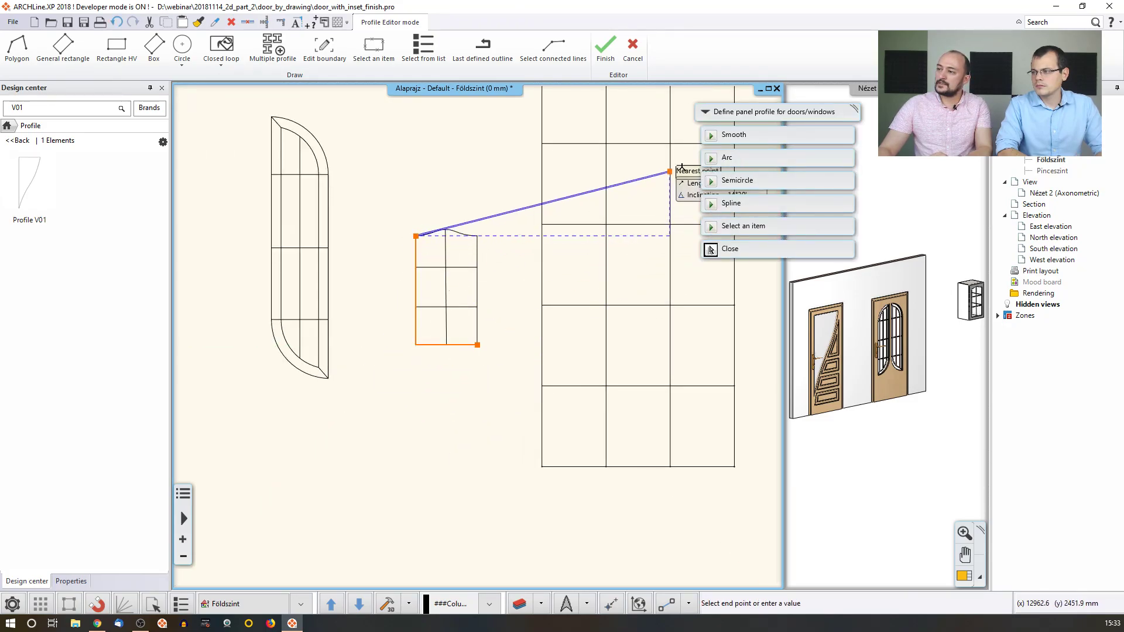
click(732, 135)
scroll(464, 250, up, 2)
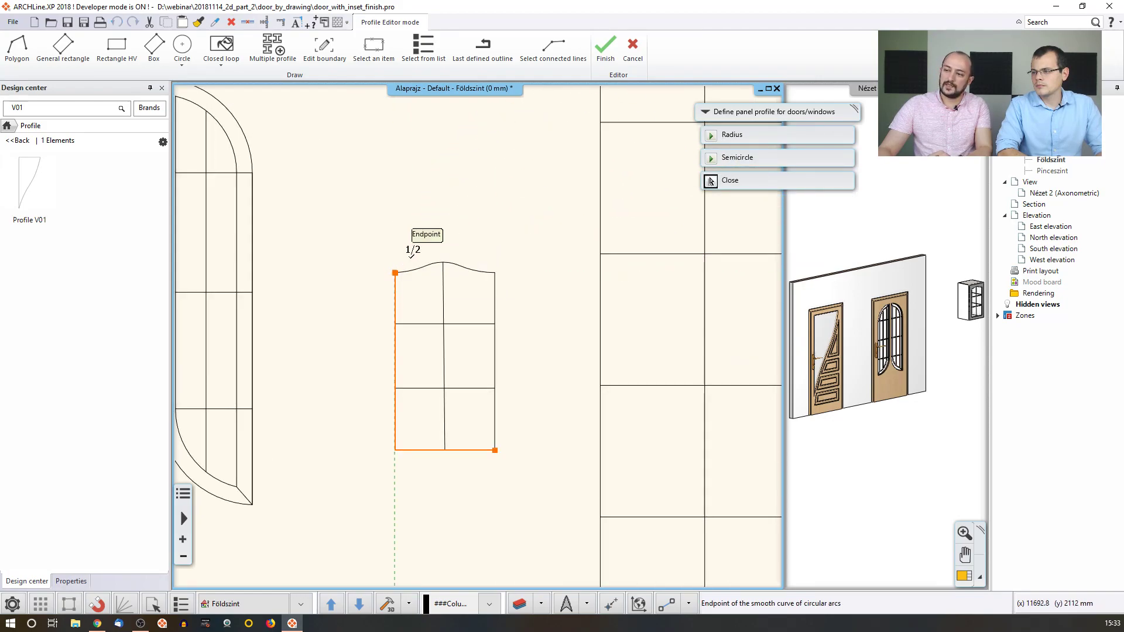
key(Escape)
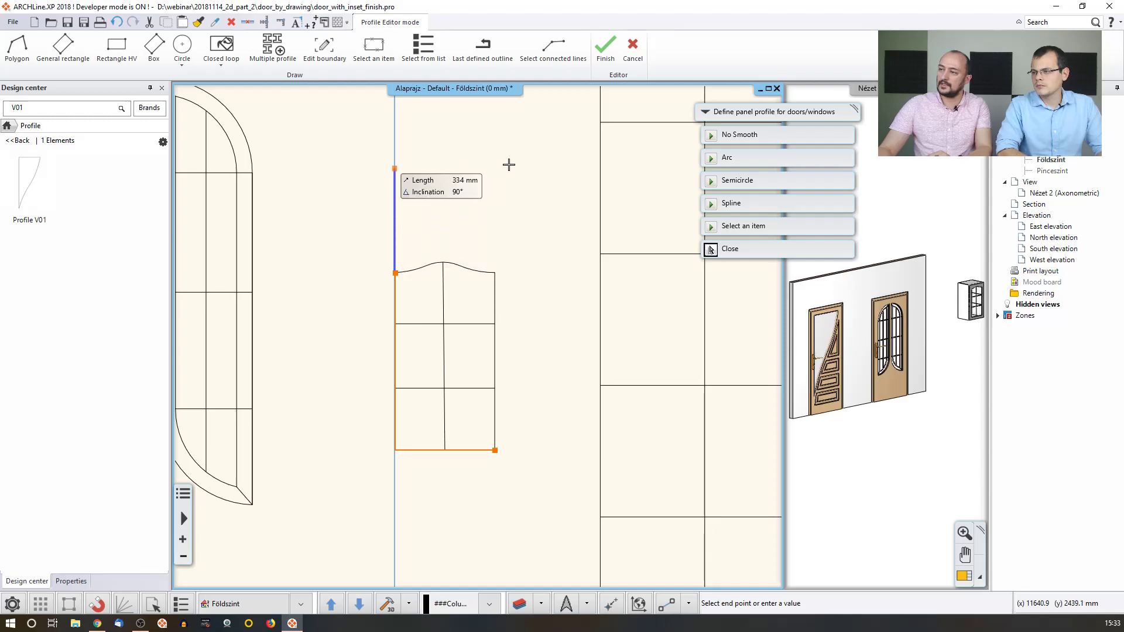
click(732, 134)
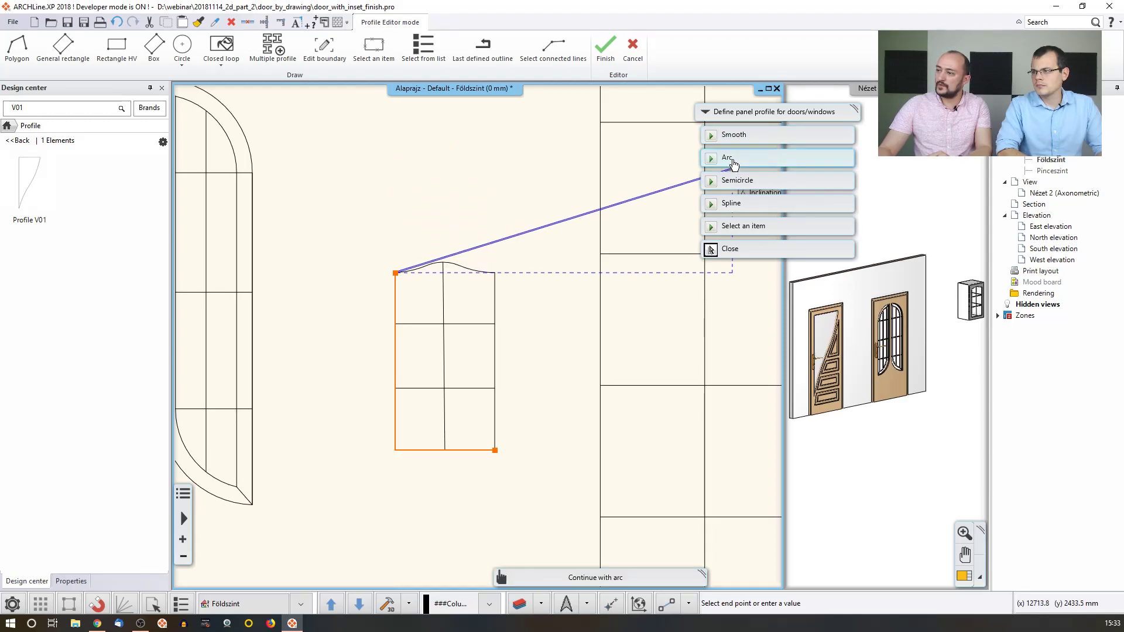
Trace the panel's wavy top edge with three arcs and close the outline with a straight right edge.
click(732, 157)
scroll(369, 258, up, 2)
click(466, 274)
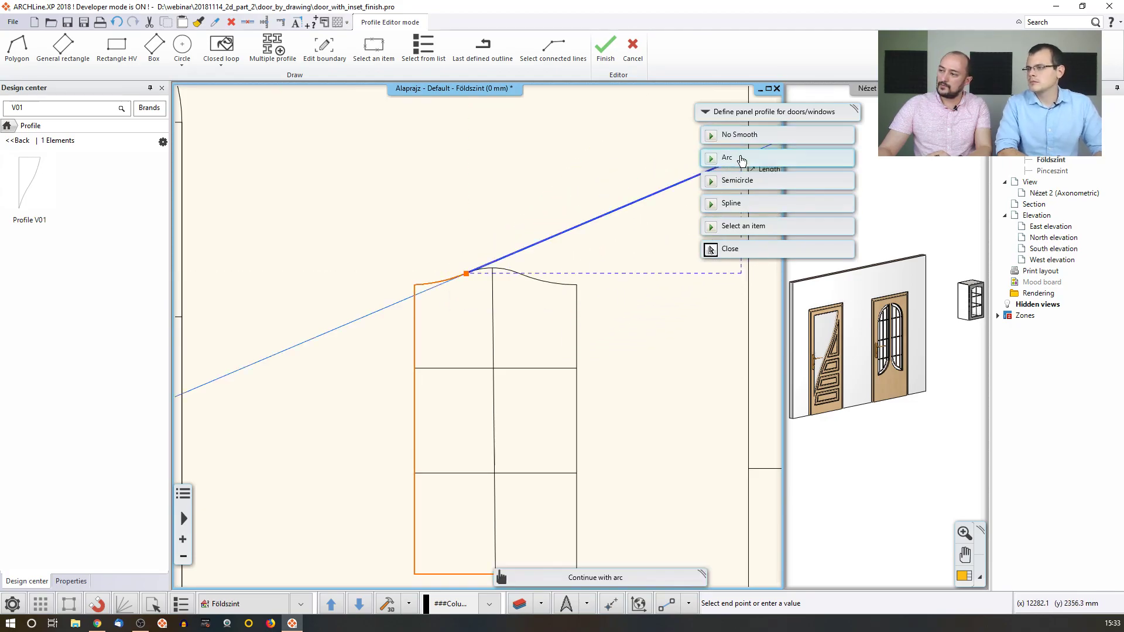
click(735, 136)
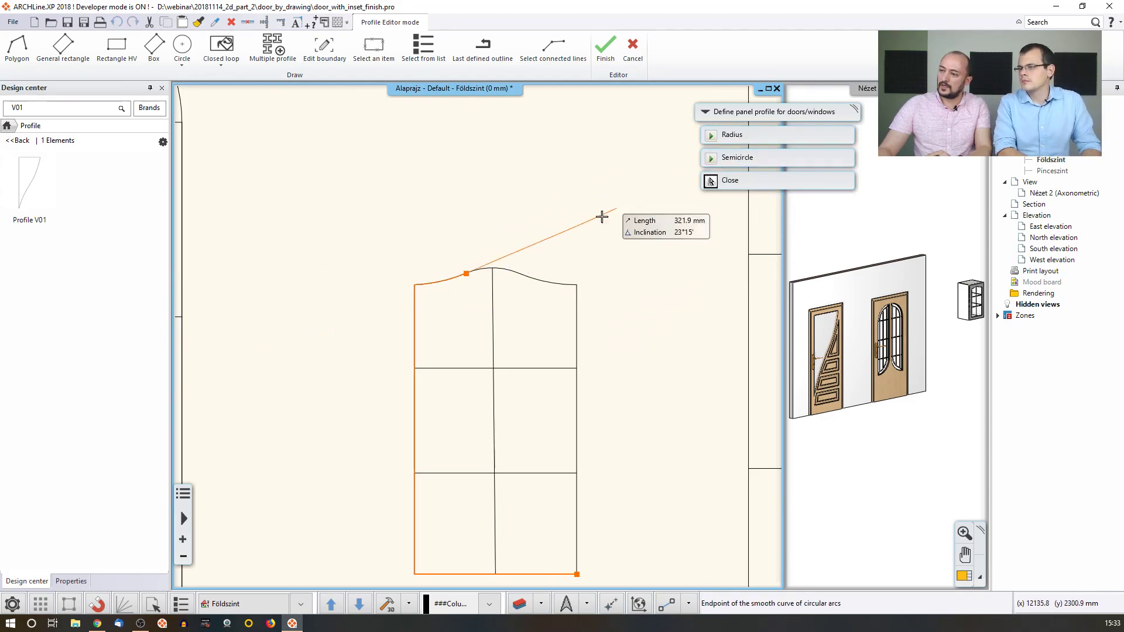
click(520, 272)
click(764, 161)
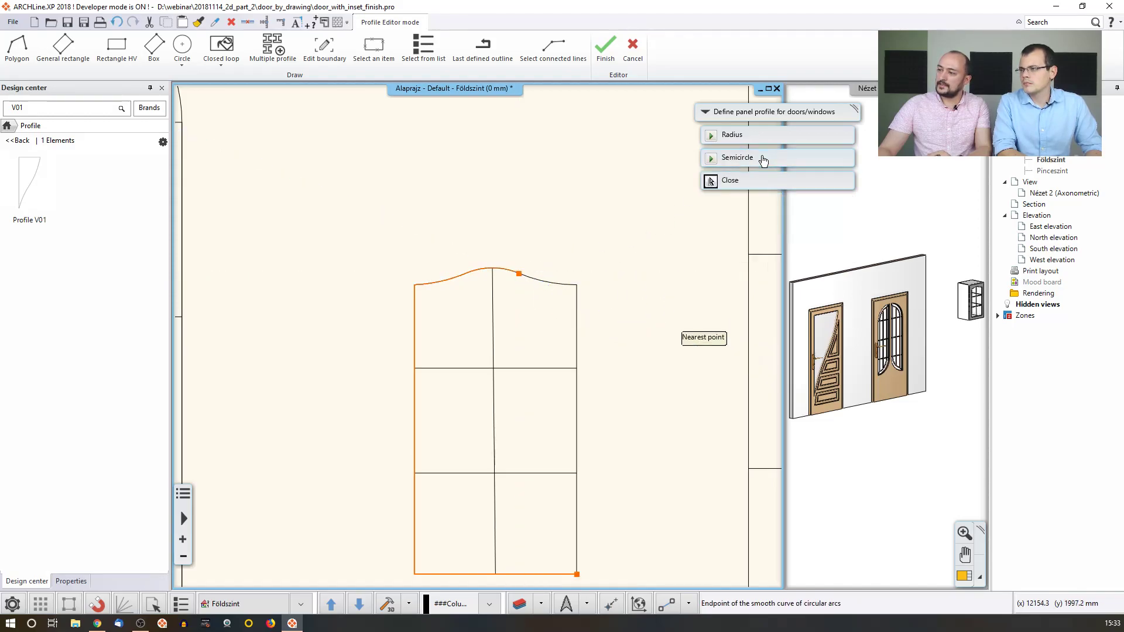
click(578, 285)
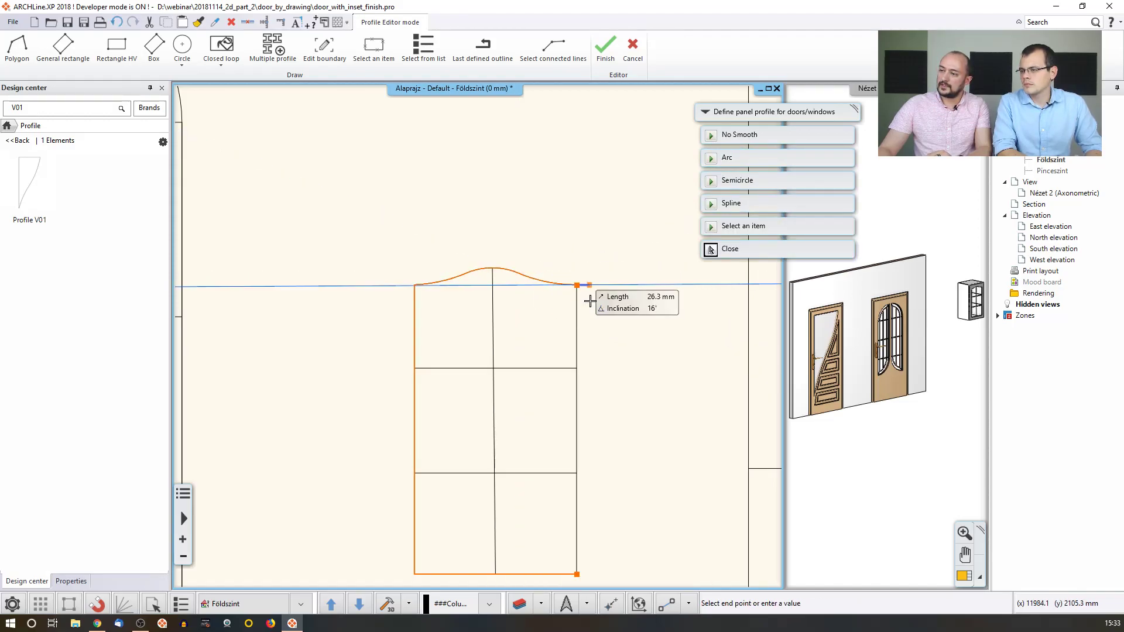
click(744, 136)
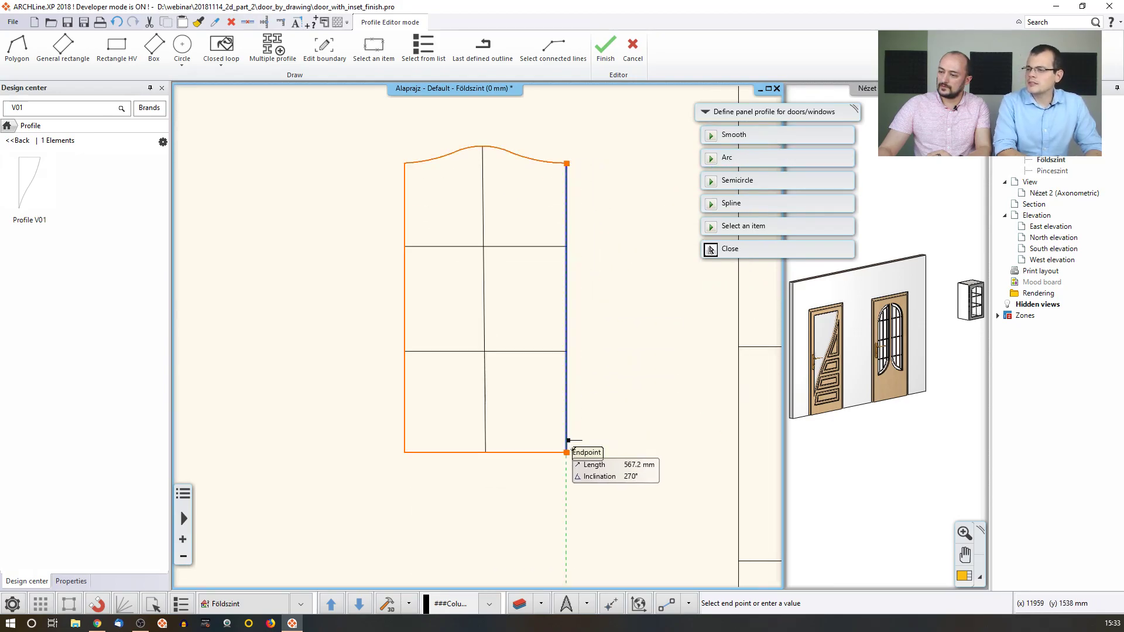
click(567, 453)
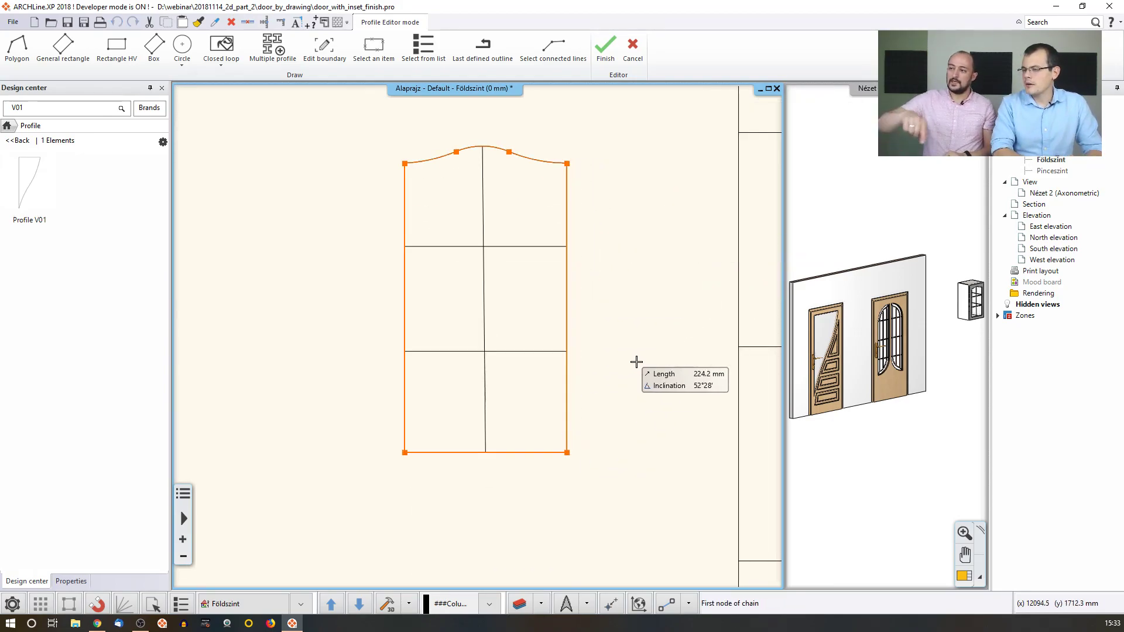
Draw the two horizontal dividers across the panel from its left edge to its right edge.
click(405, 246)
click(566, 246)
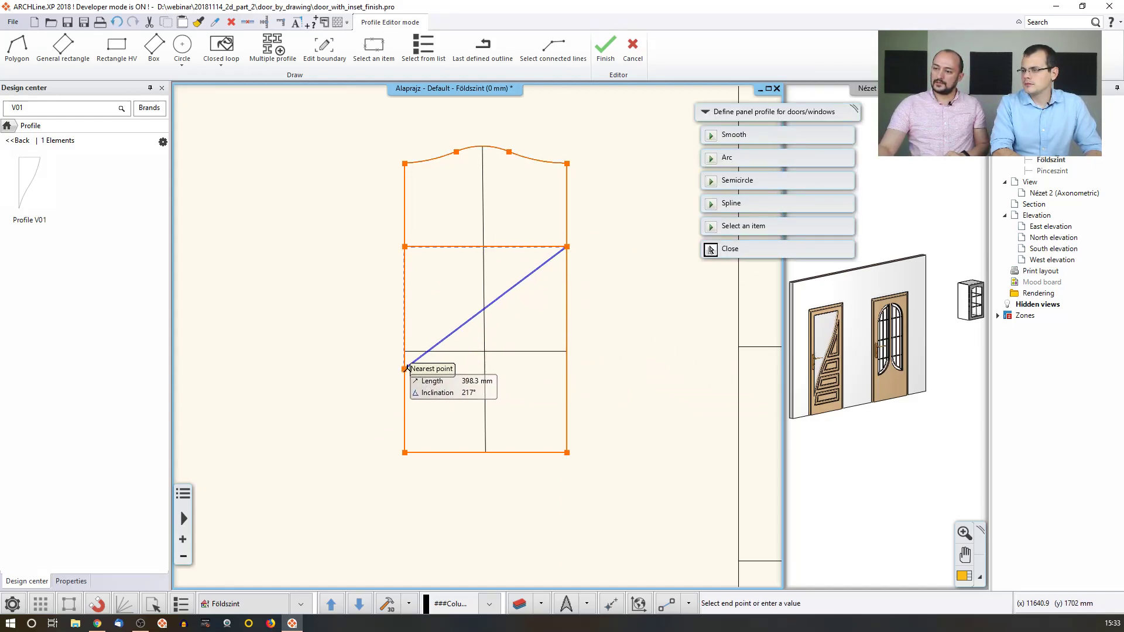
key(Escape)
click(405, 352)
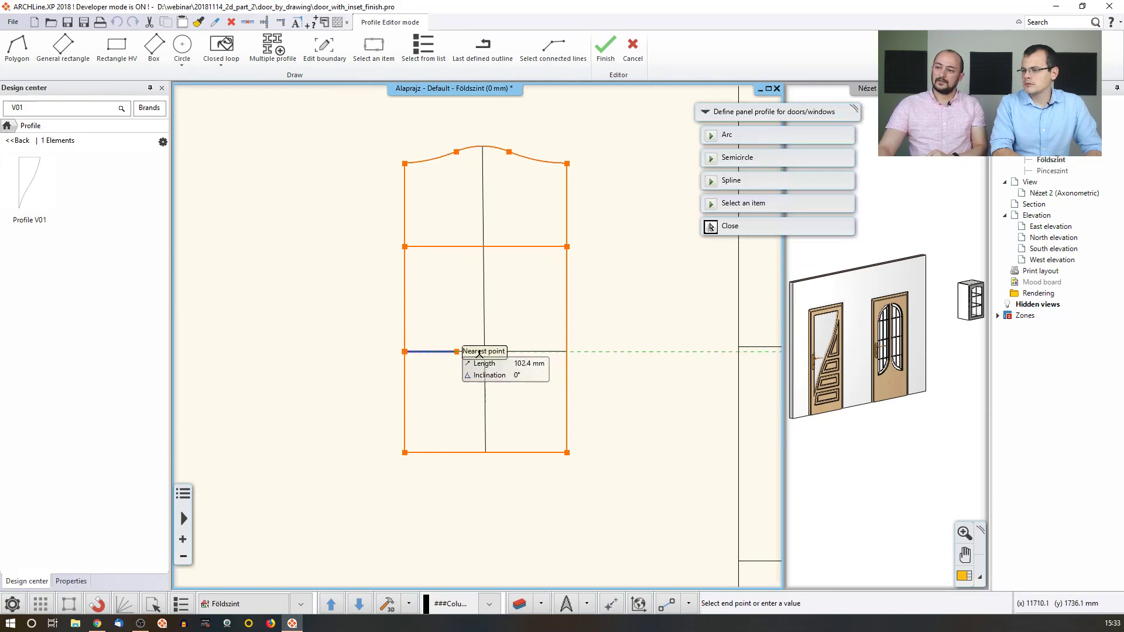
click(567, 351)
key(Escape)
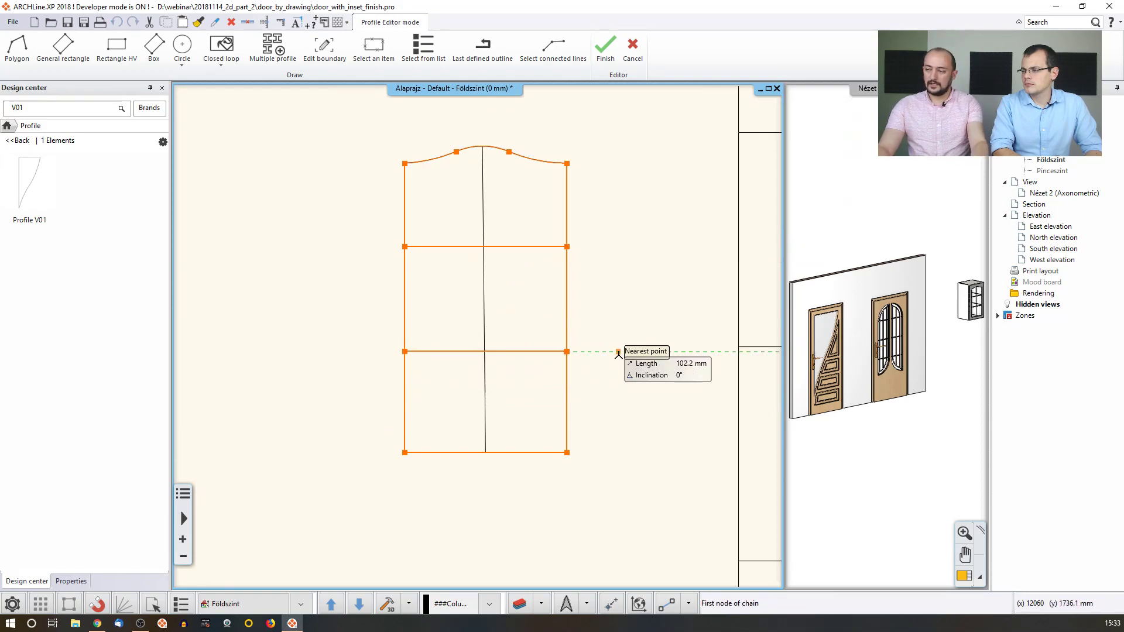
Draw the central vertical divider from the crest of the curved top to the bottom edge.
click(483, 147)
click(485, 453)
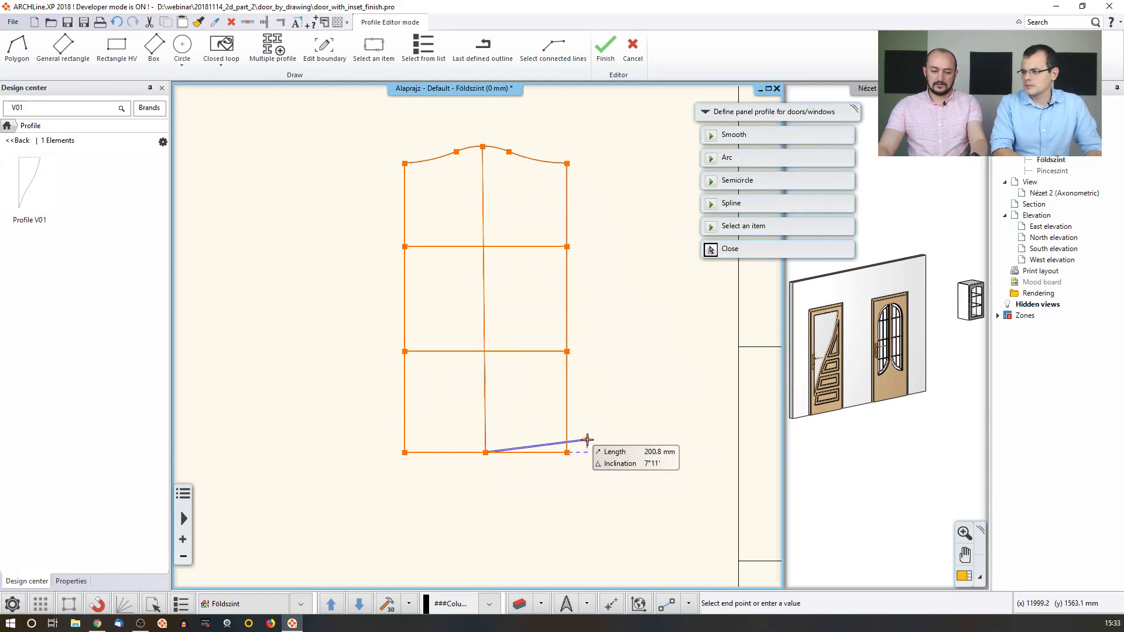
key(Escape)
Finish the panel profile and save it to the library as ProfileV04 in the DOOR AND WINDOW category, Frame profiles subcategory.
key(Return)
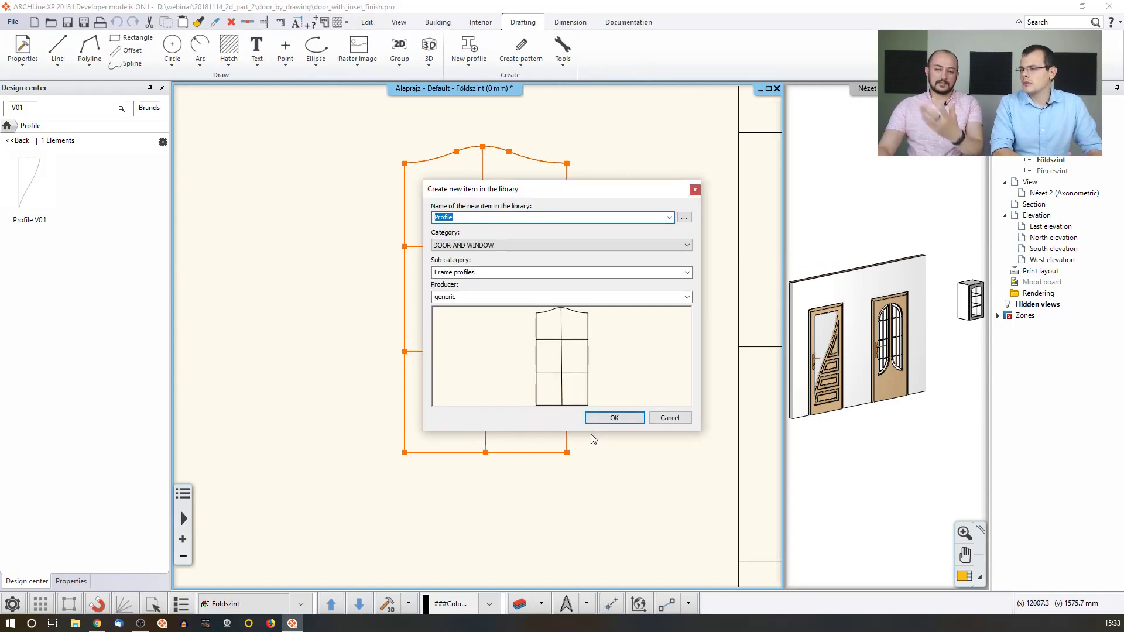
click(472, 218)
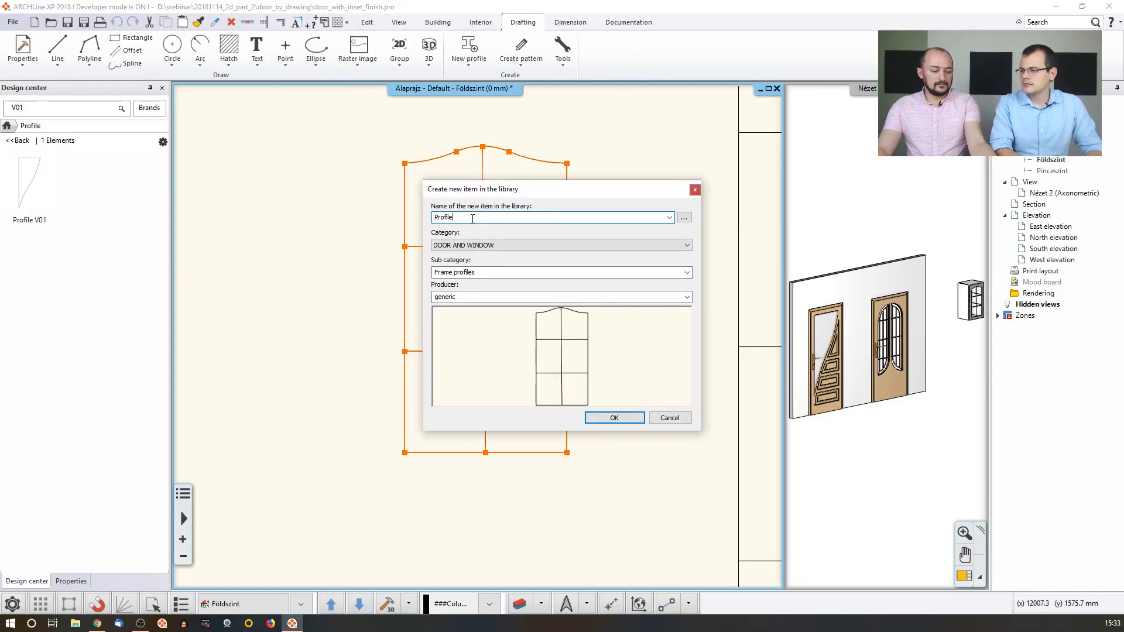
text(V01)
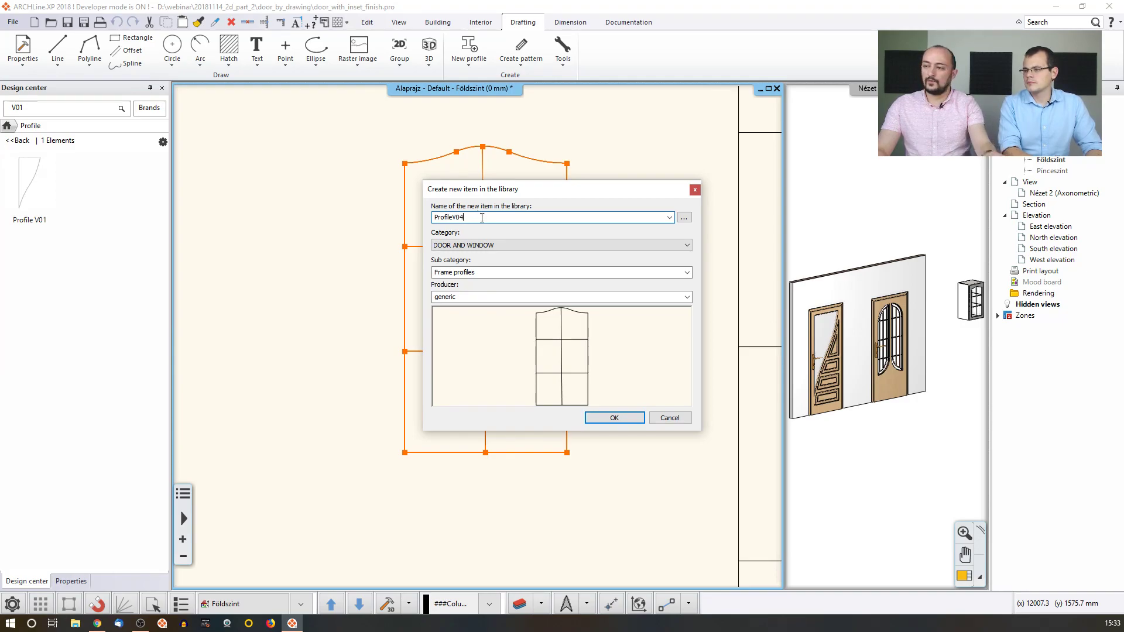
click(614, 418)
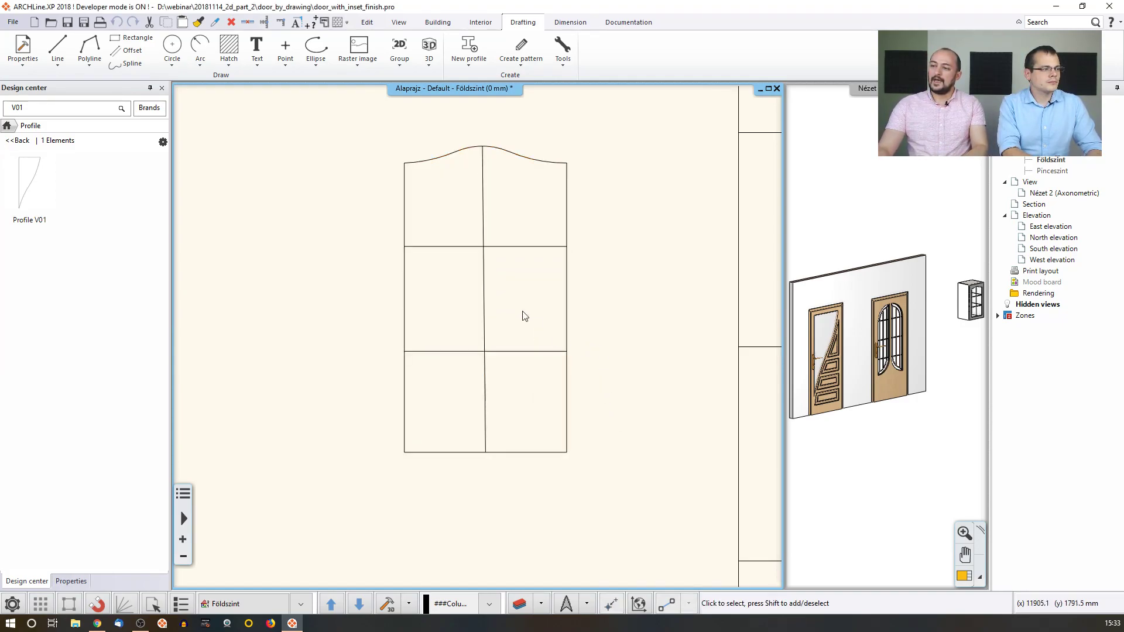
Open the properties of the wall cabinet in the floor plan and view its glazed front up close.
middle_drag(555, 338, 374, 361)
scroll(473, 340, down, 3)
middle_drag(470, 344, 375, 359)
scroll(394, 381, down, 4)
middle_drag(575, 215, 585, 246)
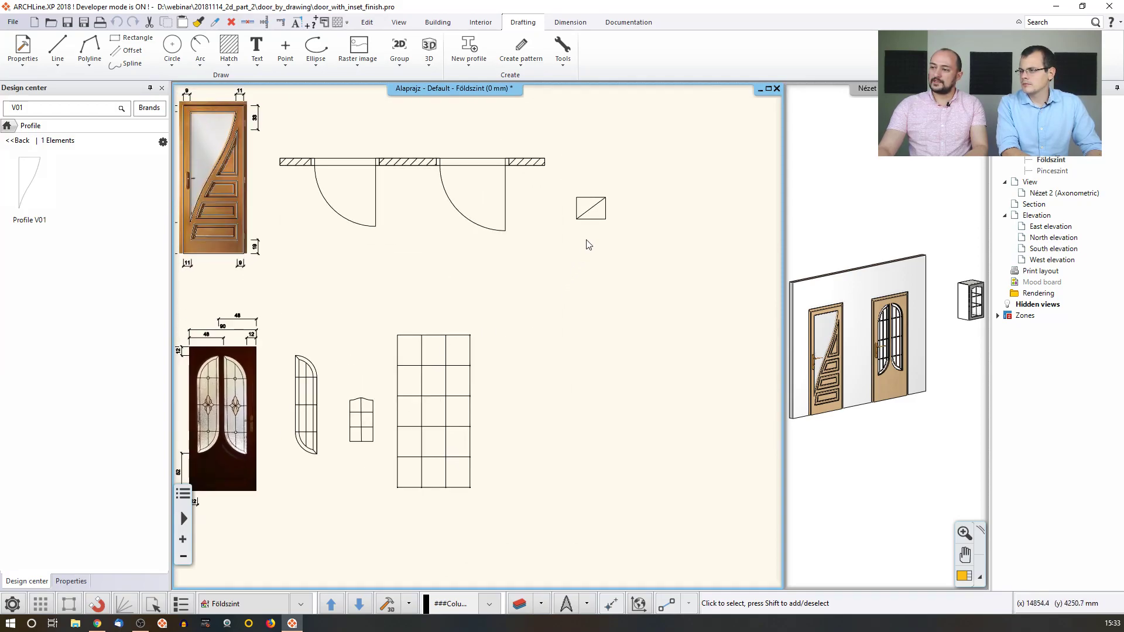
click(603, 219)
click(626, 264)
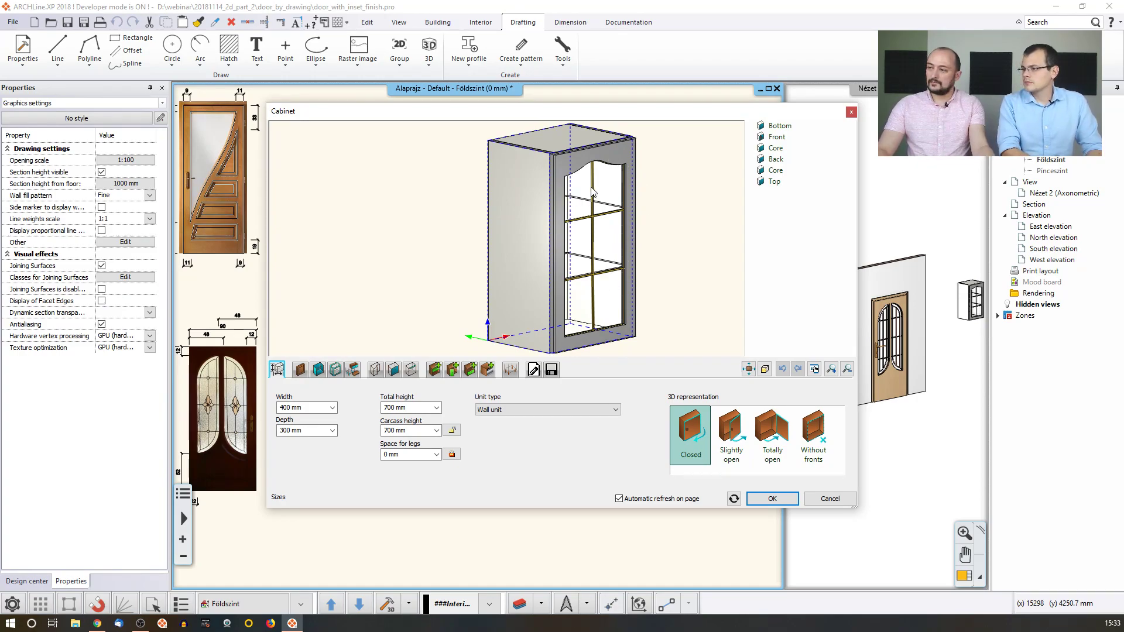
scroll(620, 189, up, 2)
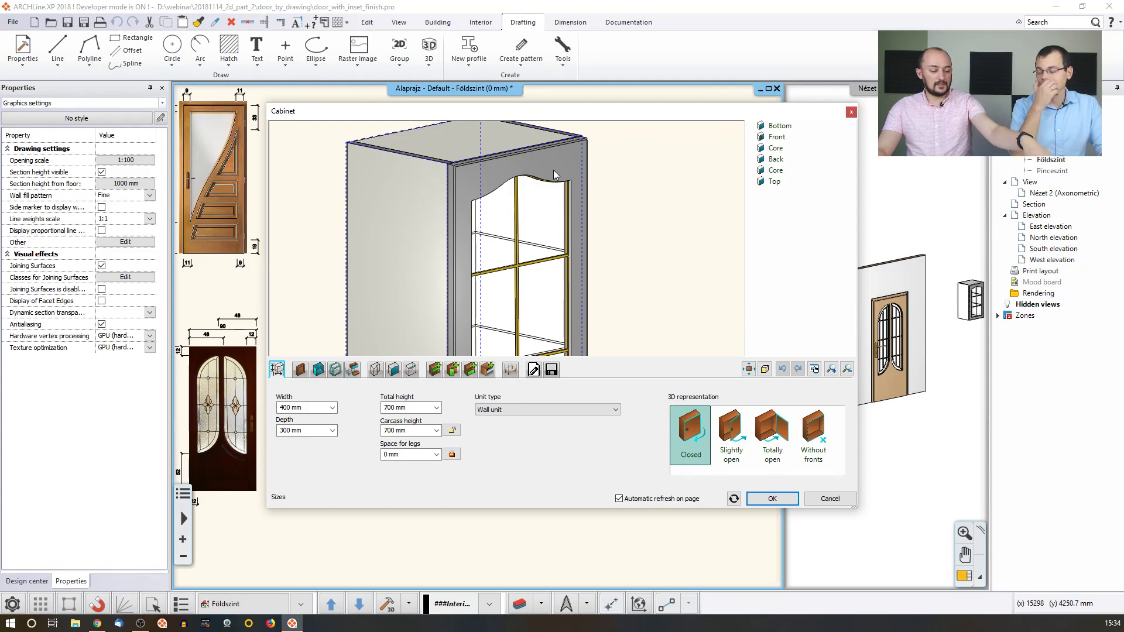
Open the cabinet's custom door front in the door editor, view it from another angle and display its inset settings.
click(553, 170)
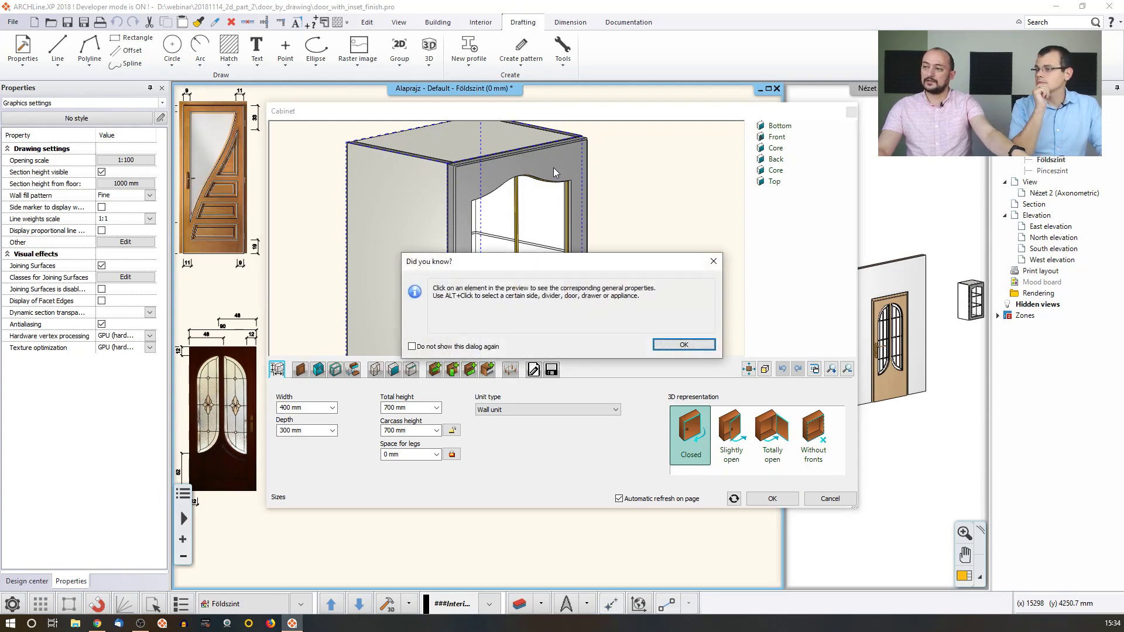
click(684, 345)
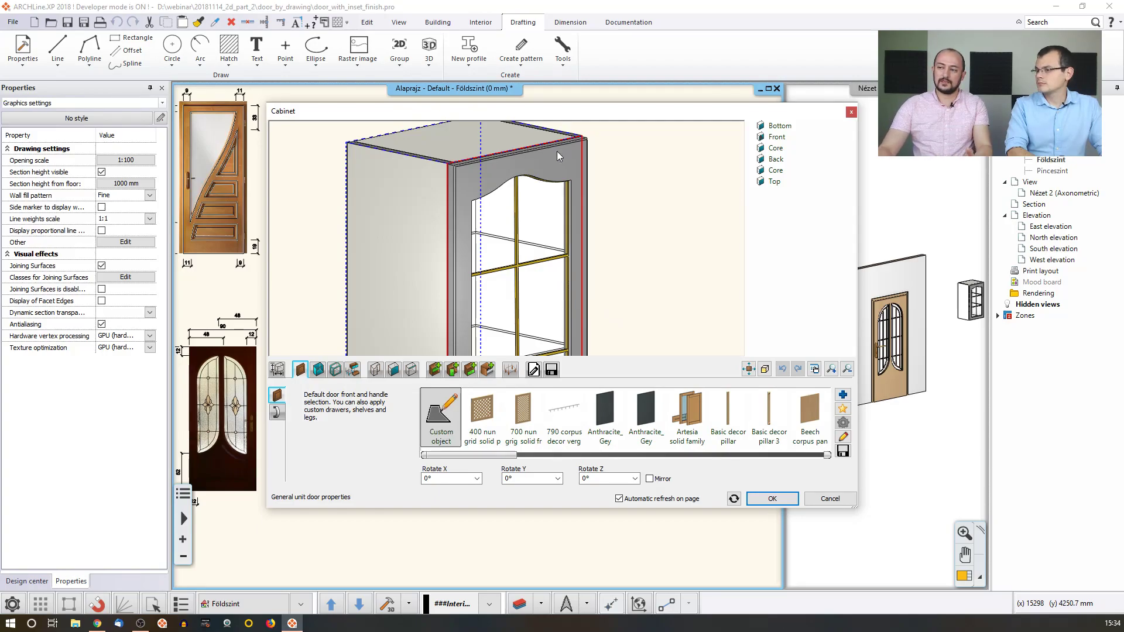
click(844, 438)
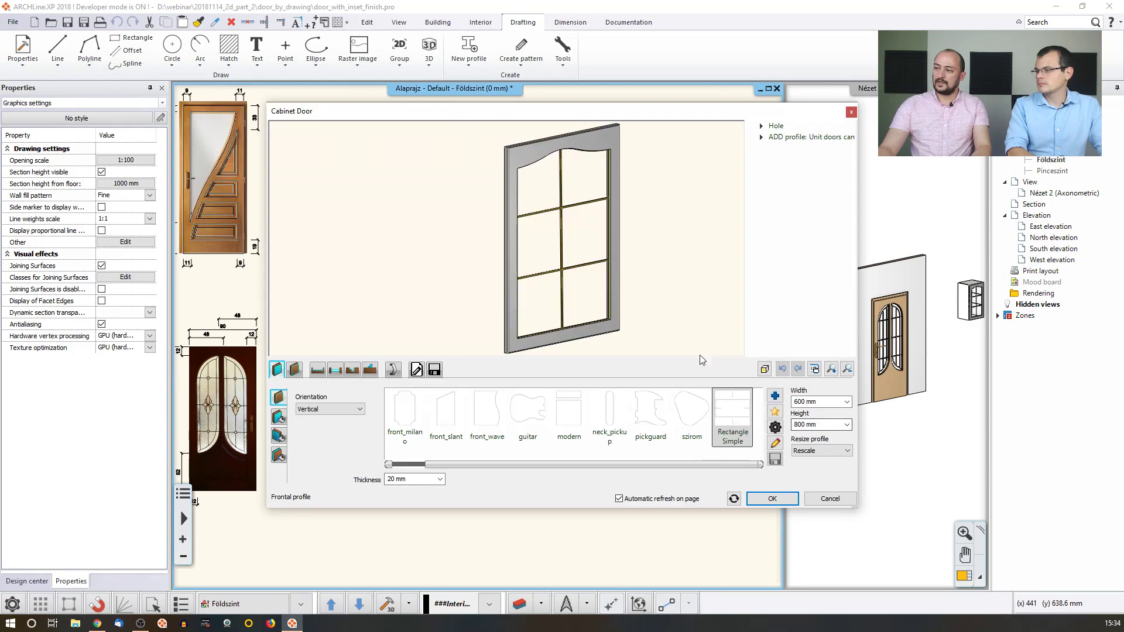
drag(507, 239, 463, 381)
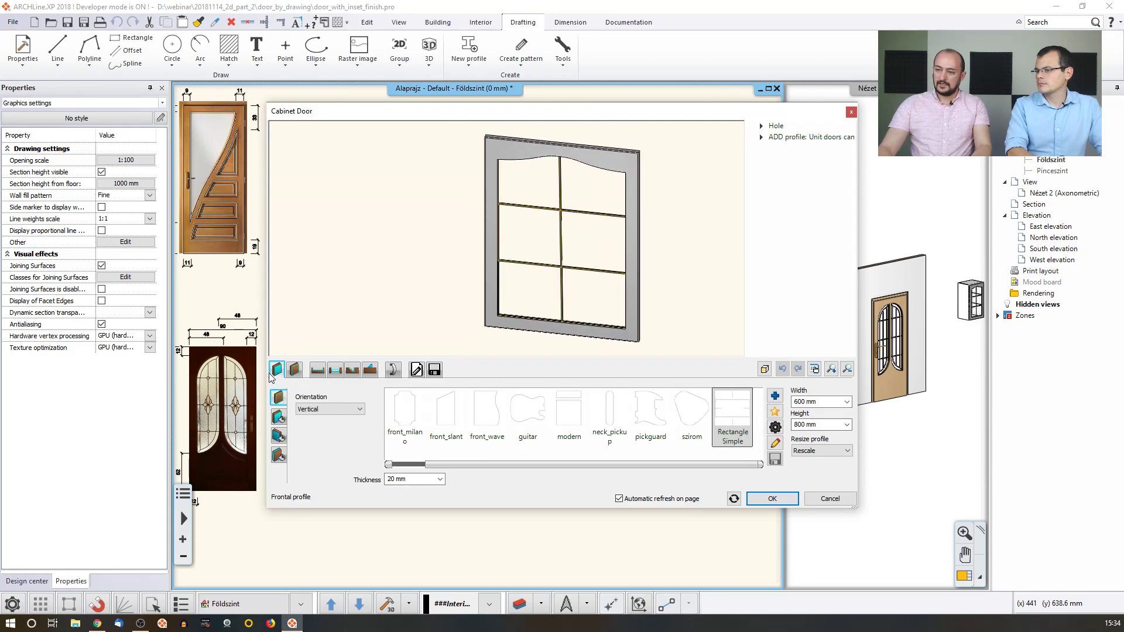
click(317, 370)
mouse_move(346, 432)
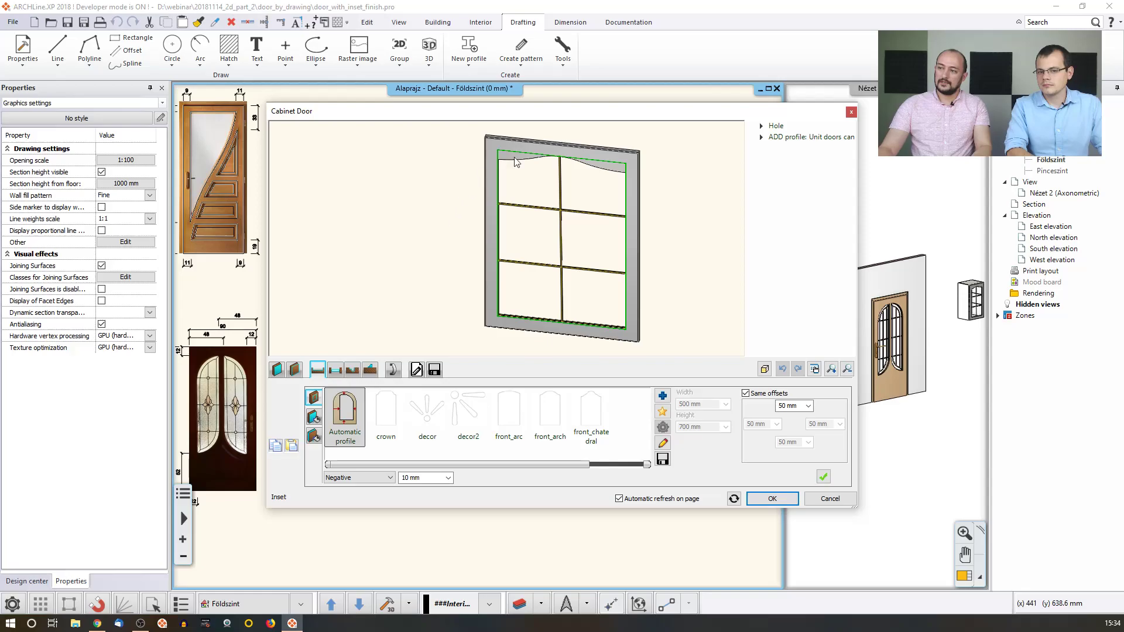
View the hole, subtract-profile and add-profile settings of the cabinet's door front.
click(335, 372)
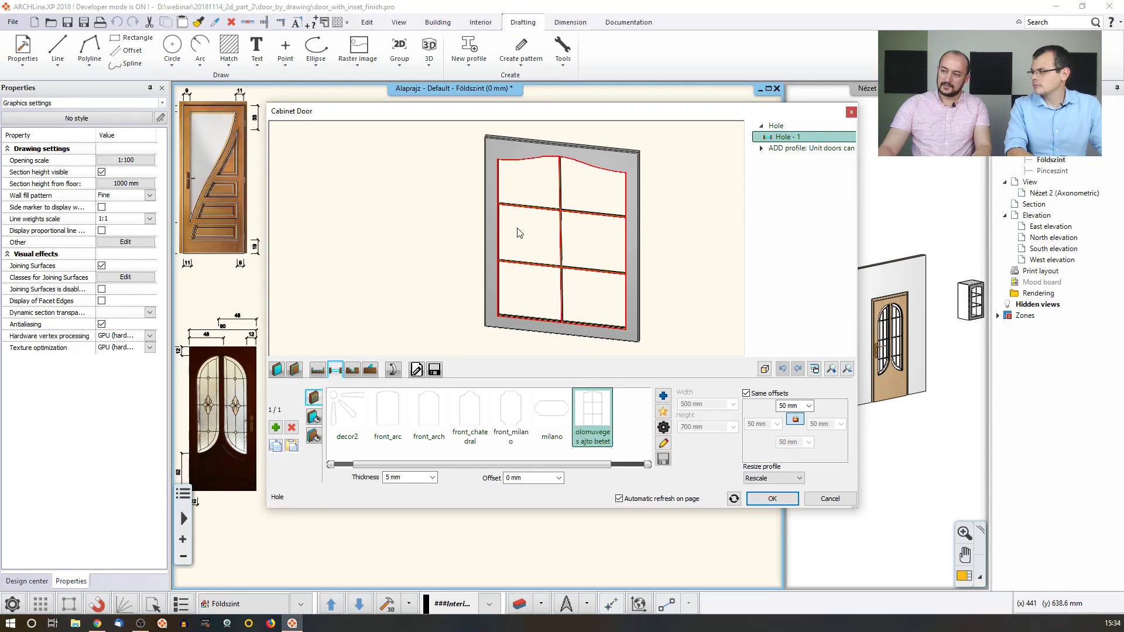
click(352, 370)
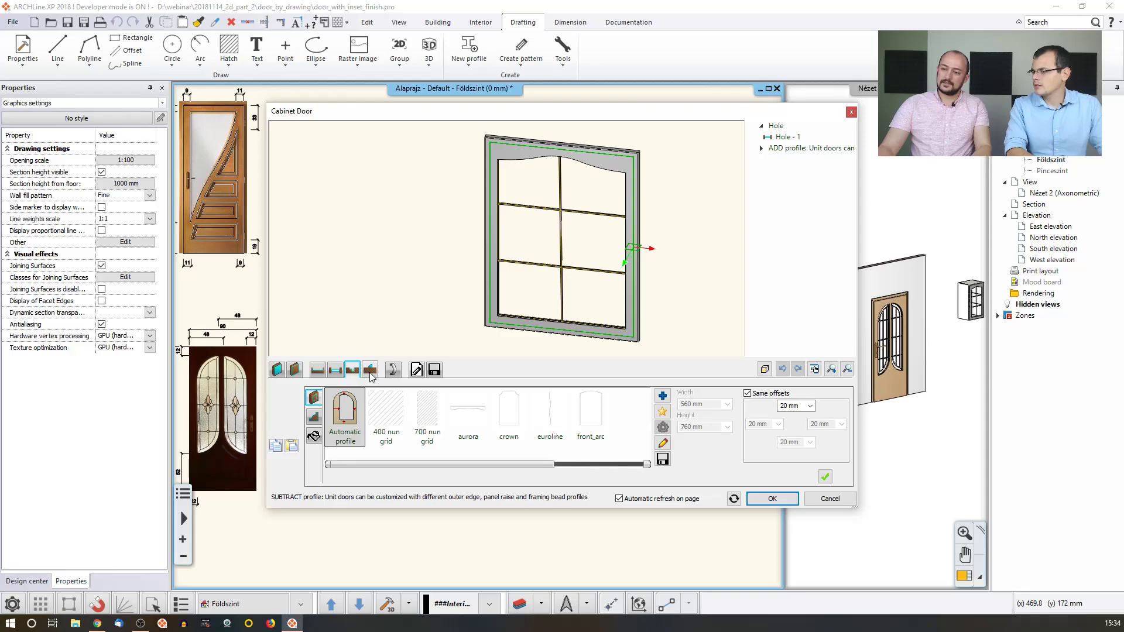
click(370, 370)
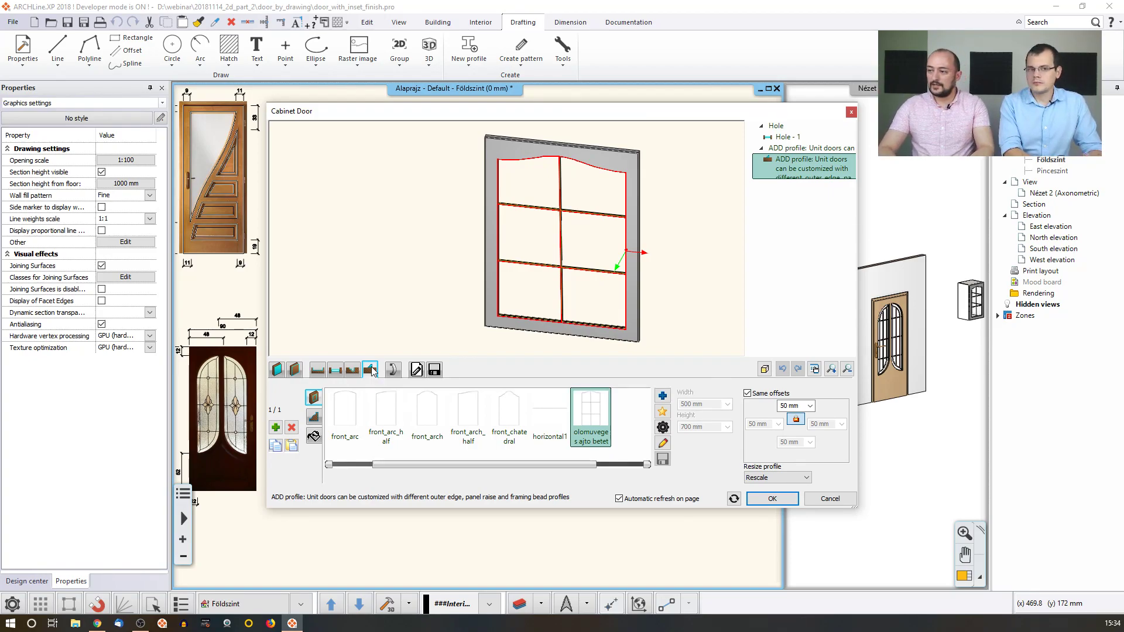
Remove the added divider profile from the door front, and close the door editor and cabinet properties without keeping the changes.
click(292, 428)
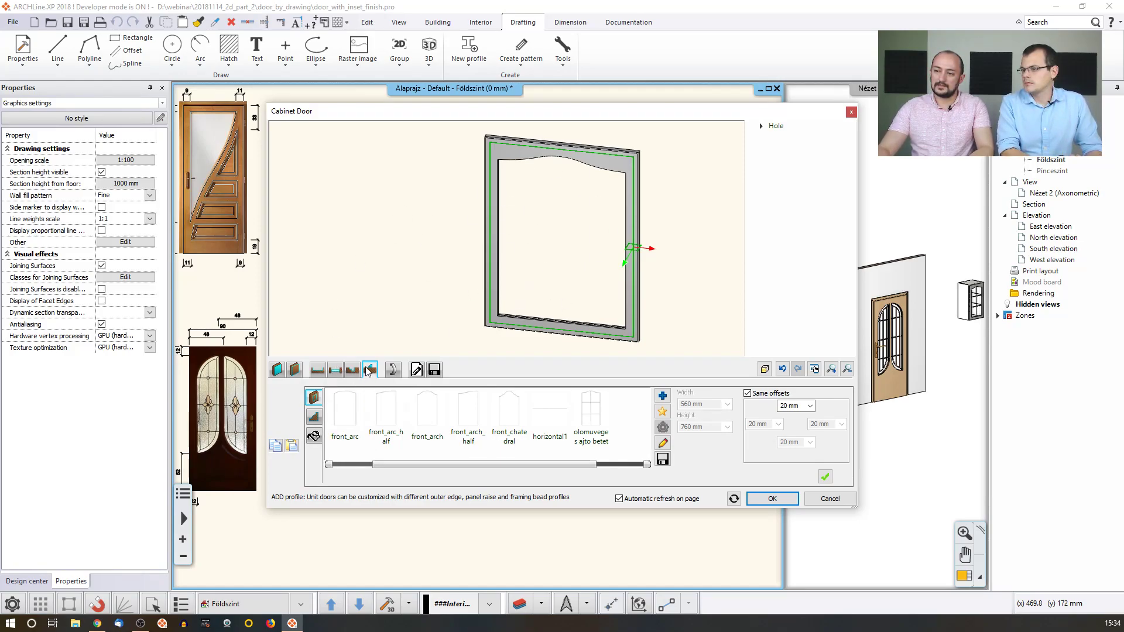
click(831, 499)
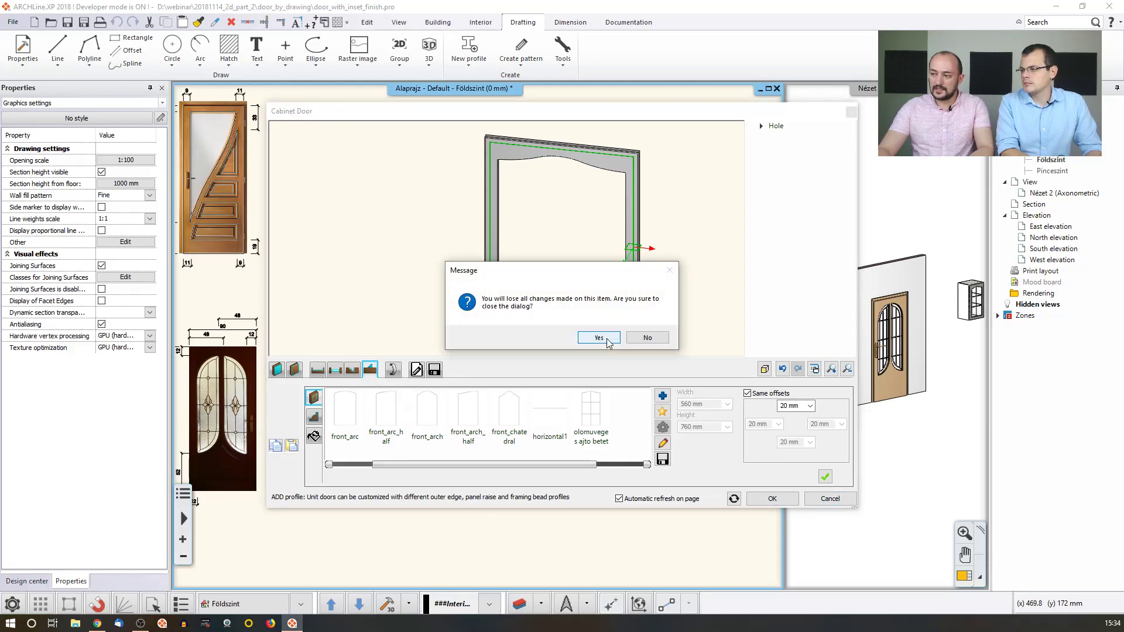
click(606, 340)
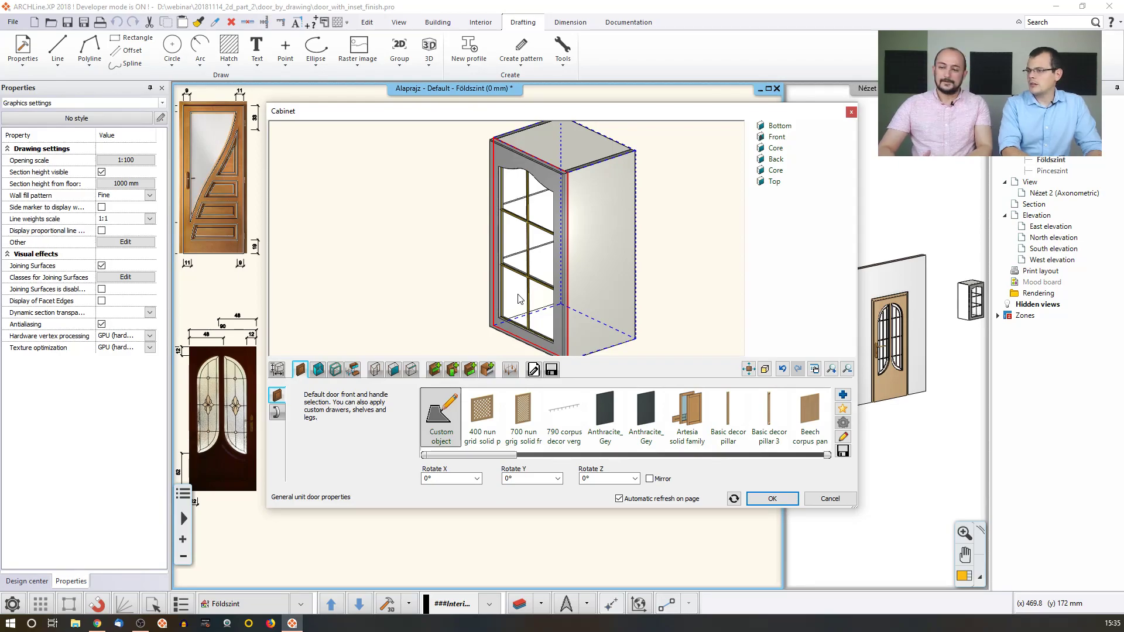
click(825, 498)
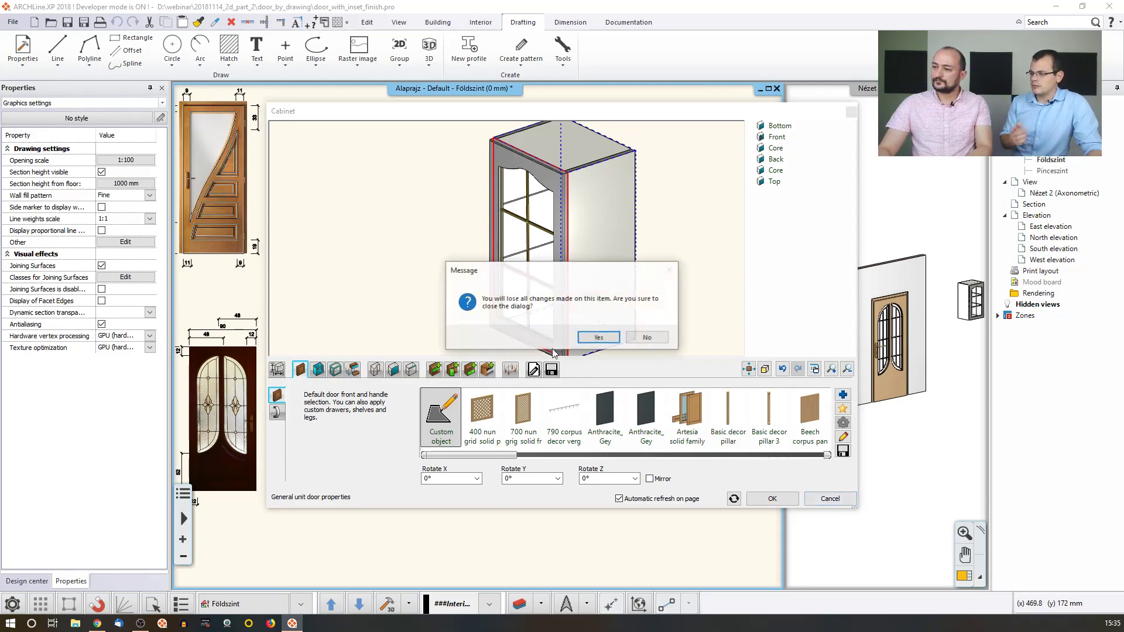
click(583, 334)
scroll(503, 293, down, 3)
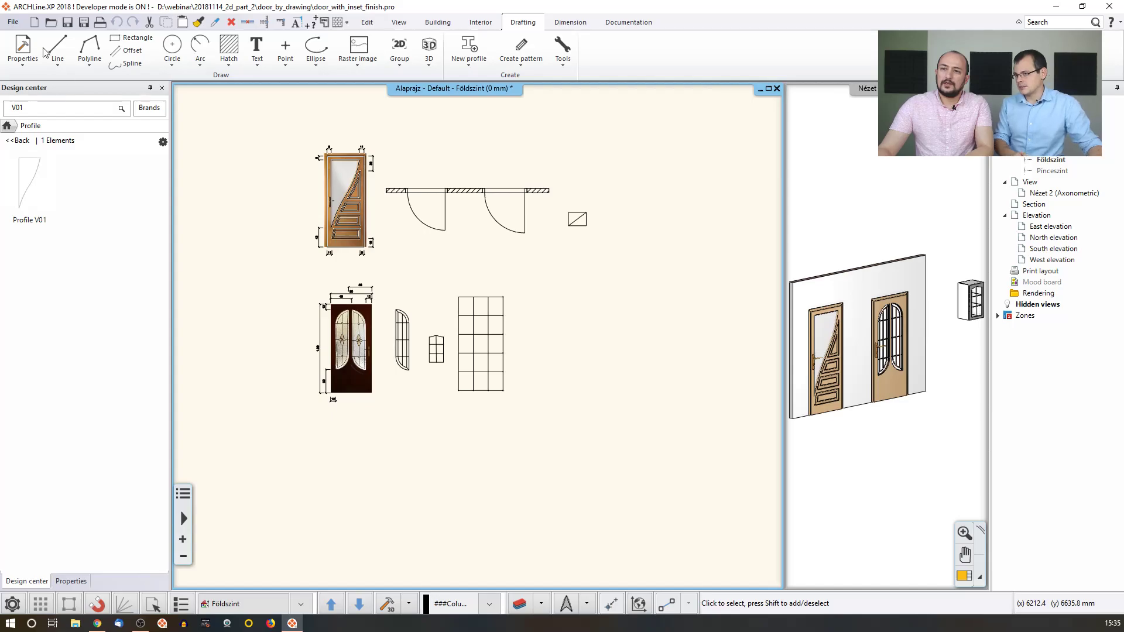
Open the recent project gazebo_start.pro, closing the current project without saving it.
click(12, 22)
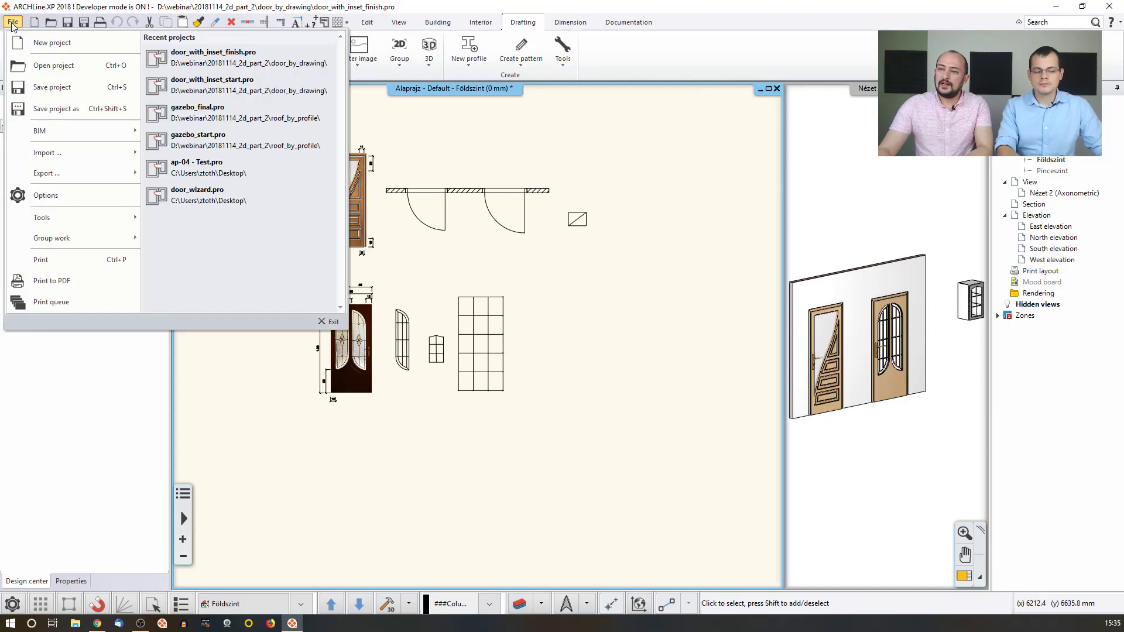
click(242, 141)
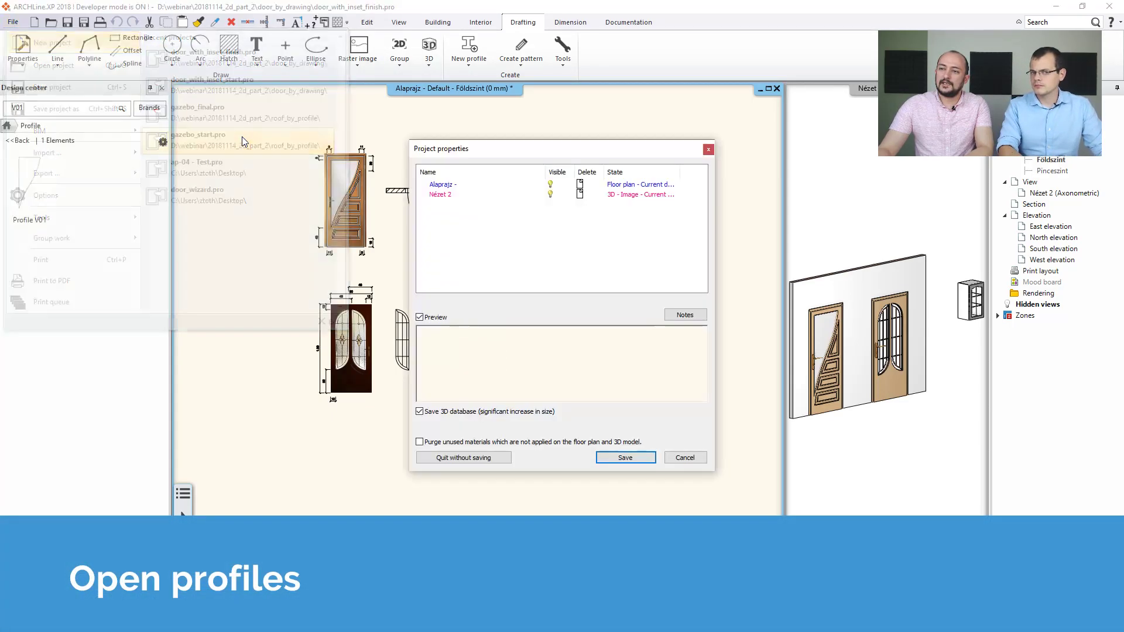
click(468, 457)
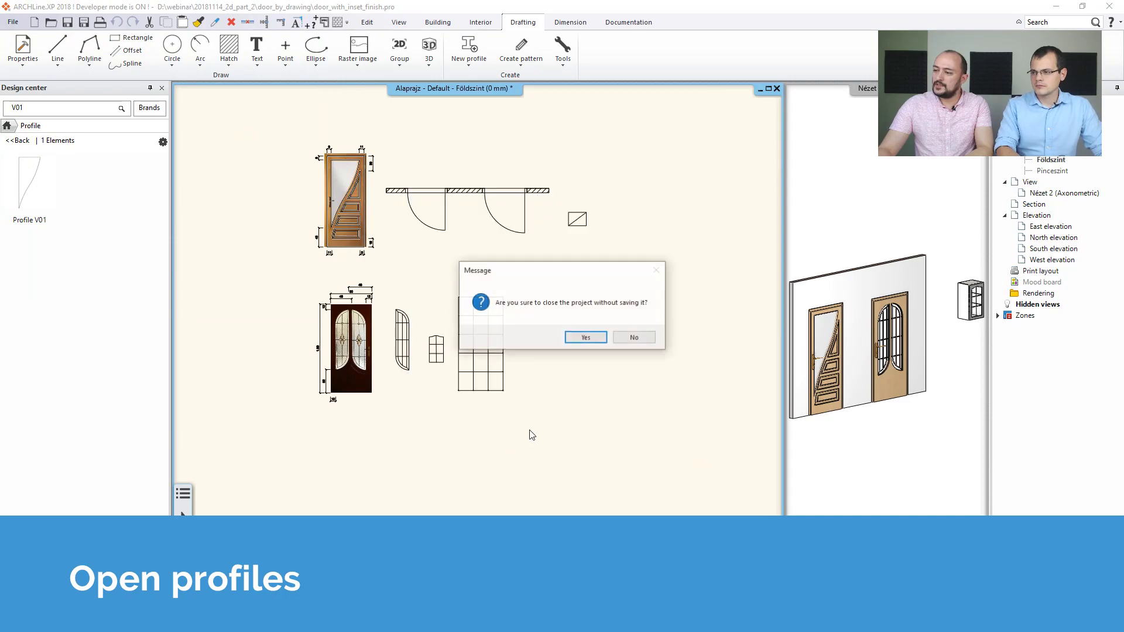
click(587, 337)
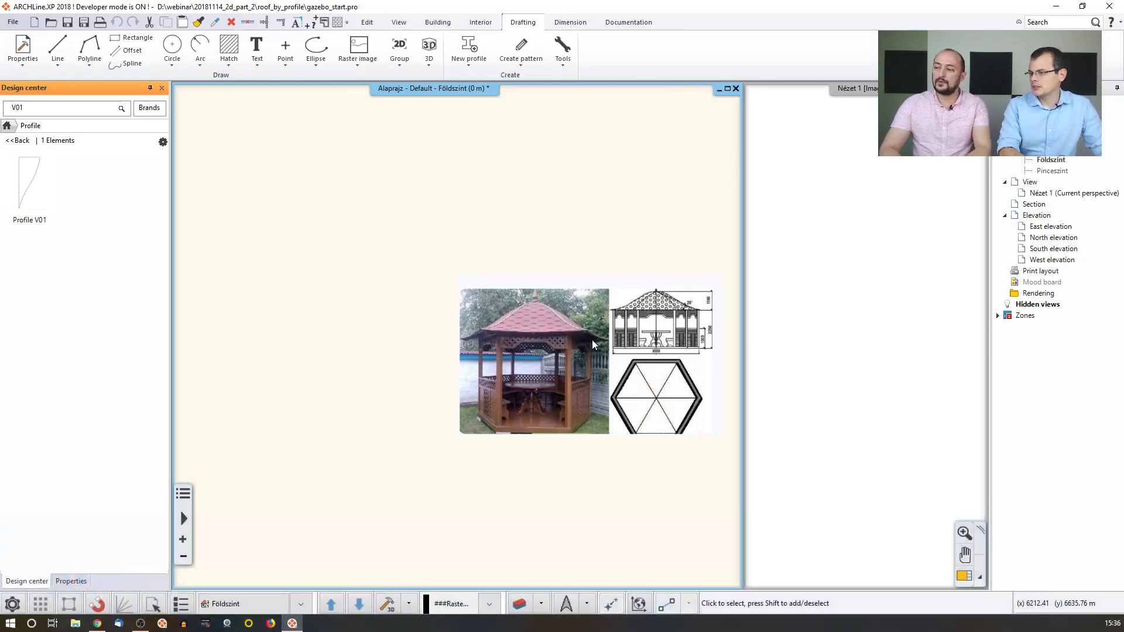
Examine the gazebo's reference photo, dimensioned elevation and plan, and view the available types of new profile.
middle_drag(599, 396, 537, 405)
middle_drag(510, 326, 426, 325)
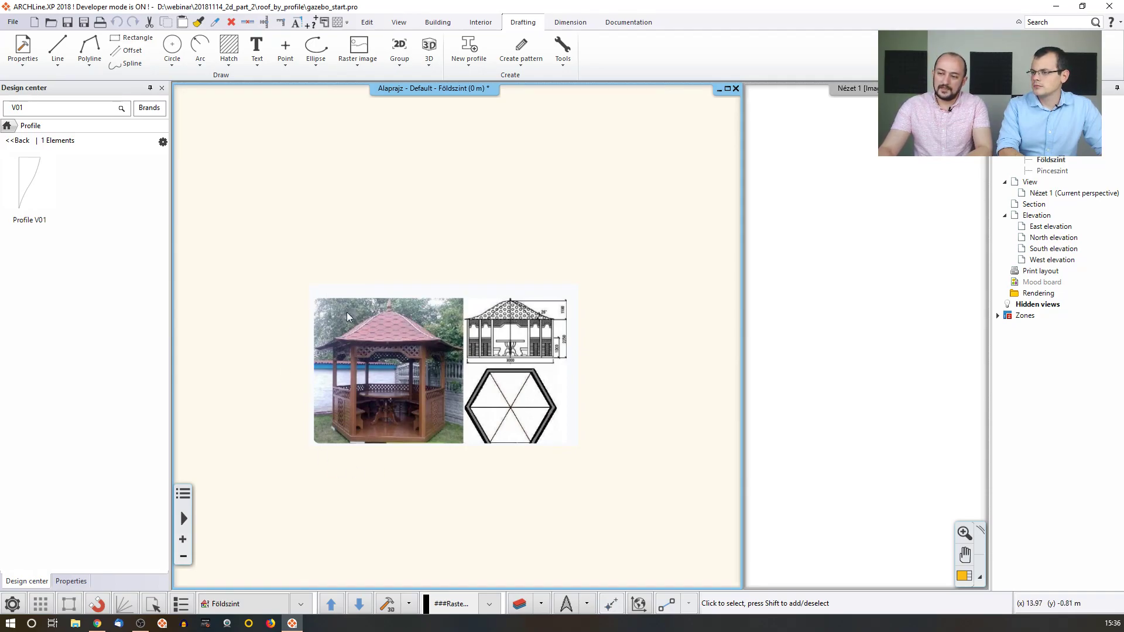
middle_drag(524, 317, 436, 326)
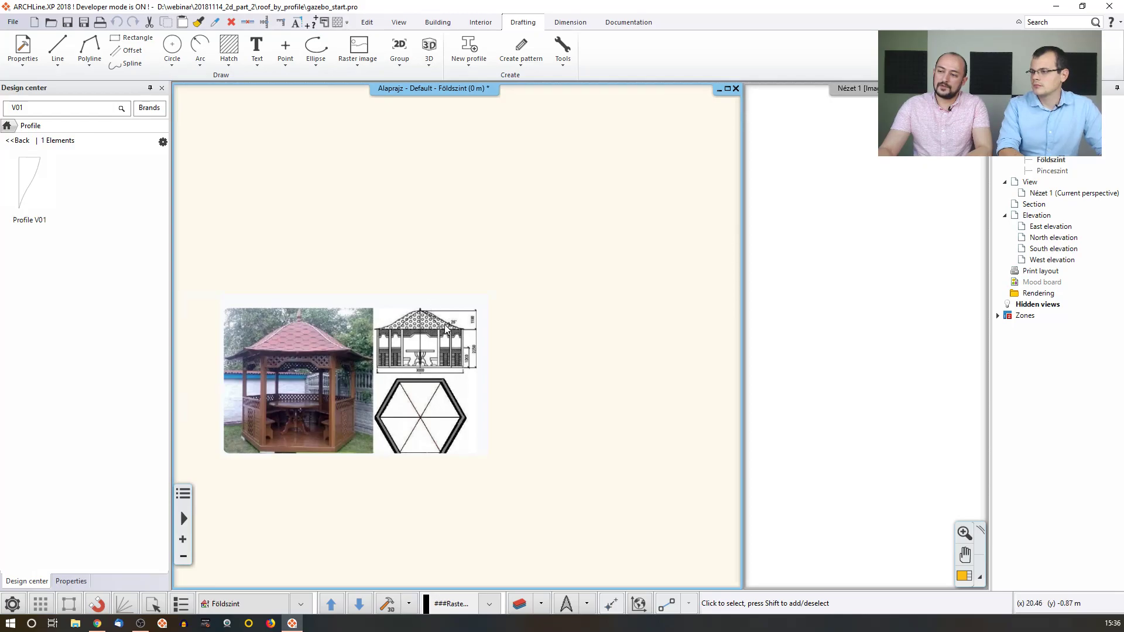
scroll(445, 326, up, 3)
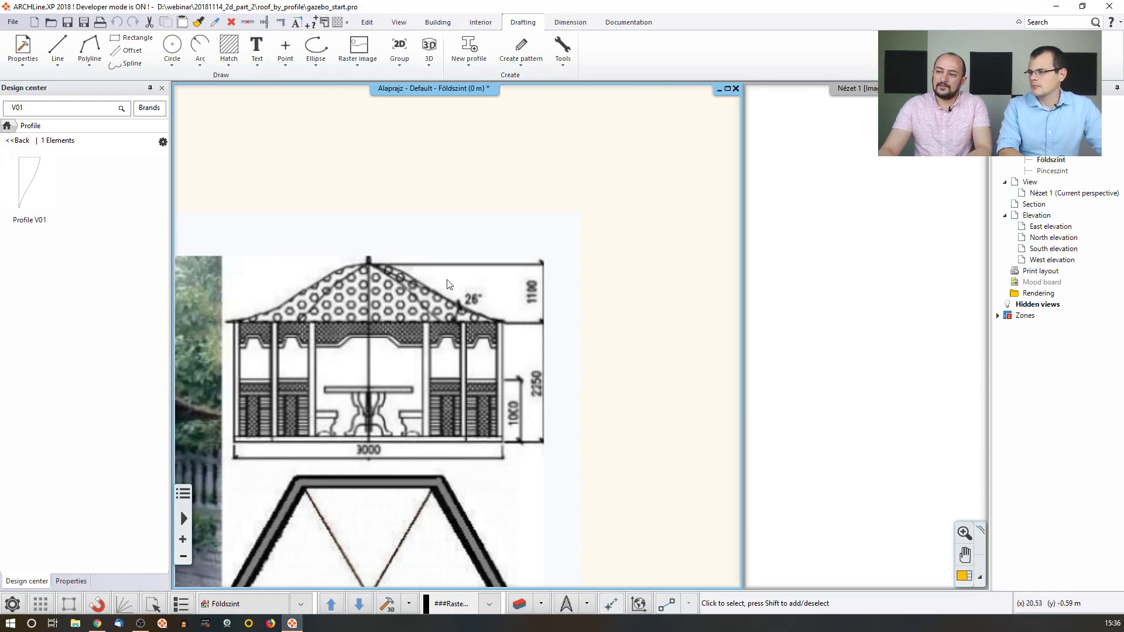
click(469, 51)
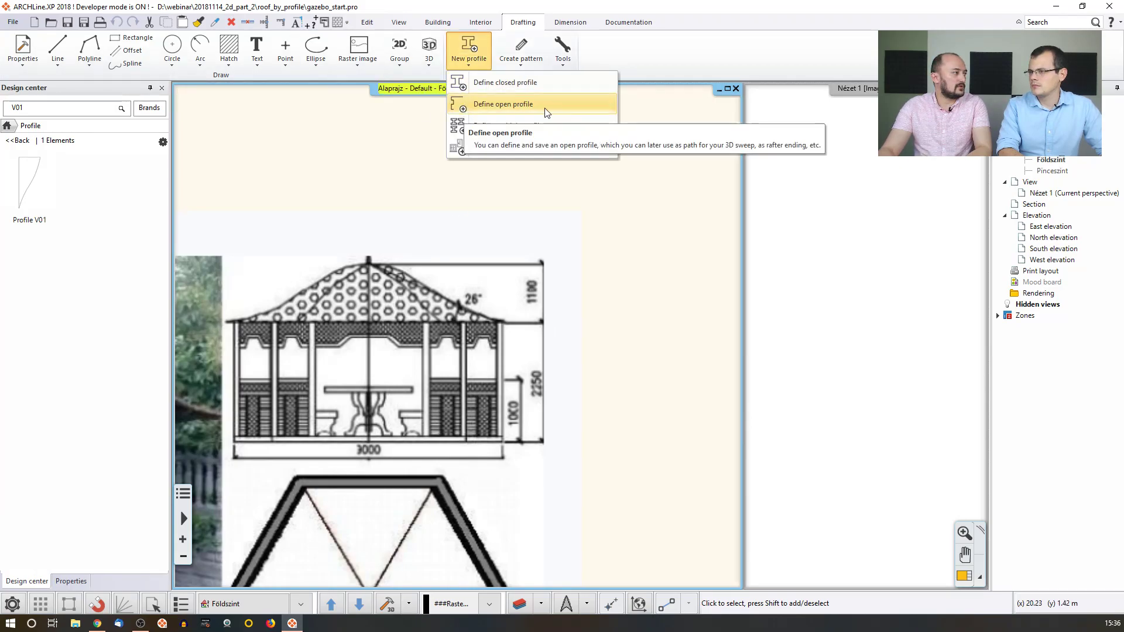
click(621, 60)
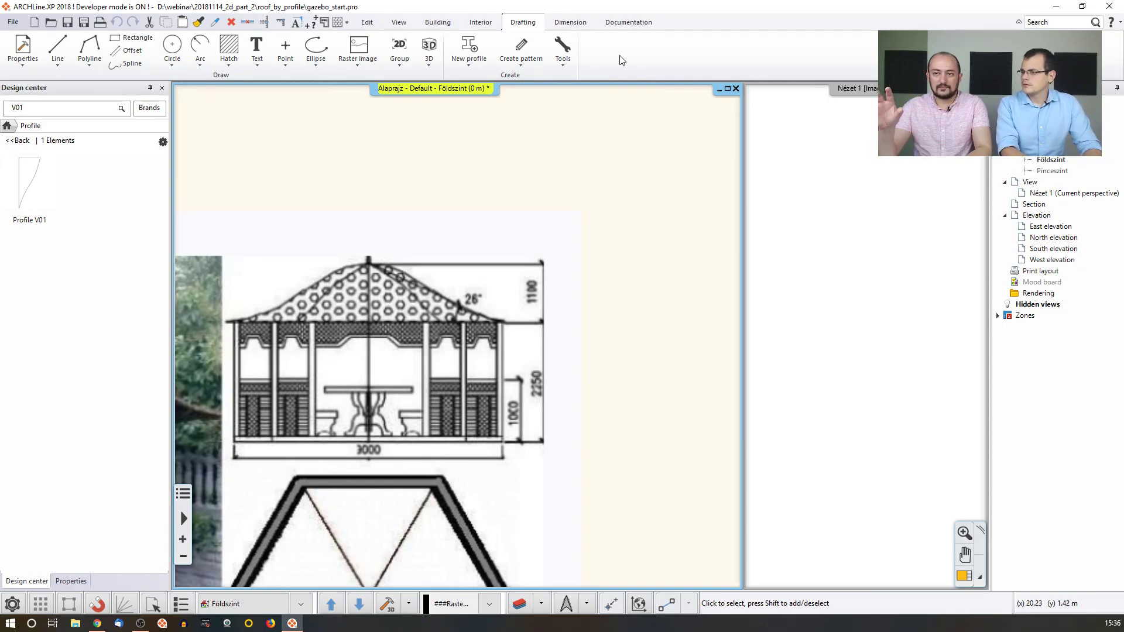
click(73, 134)
click(8, 125)
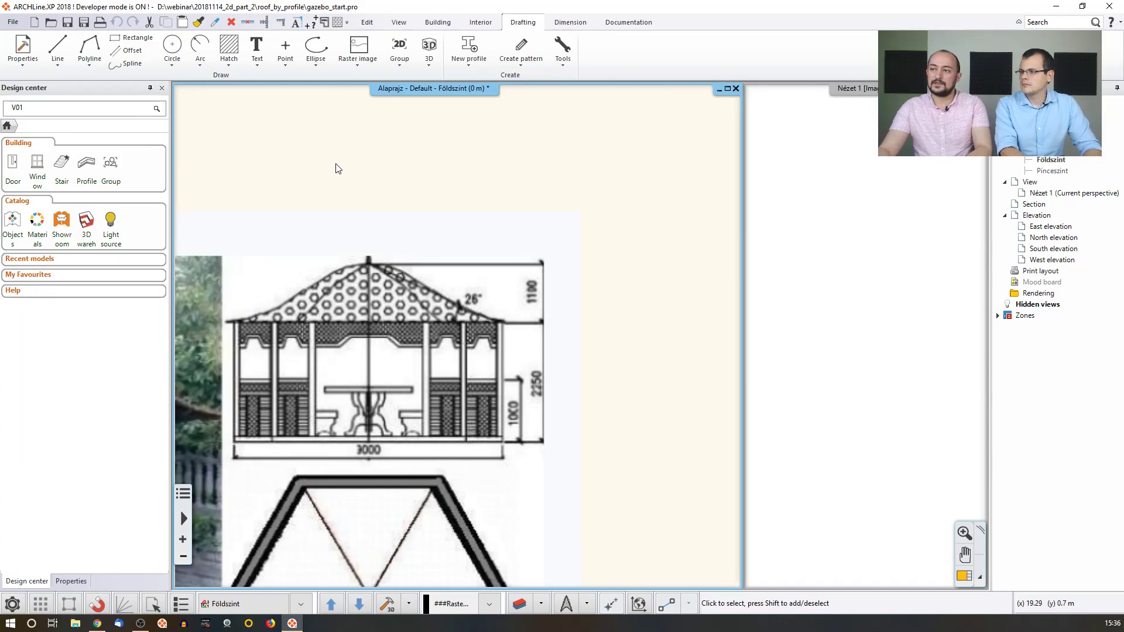
Start an Auto Roof with profile and draw the profile's first arc from the gazebo's apex along the right roof slope of the elevation.
click(437, 23)
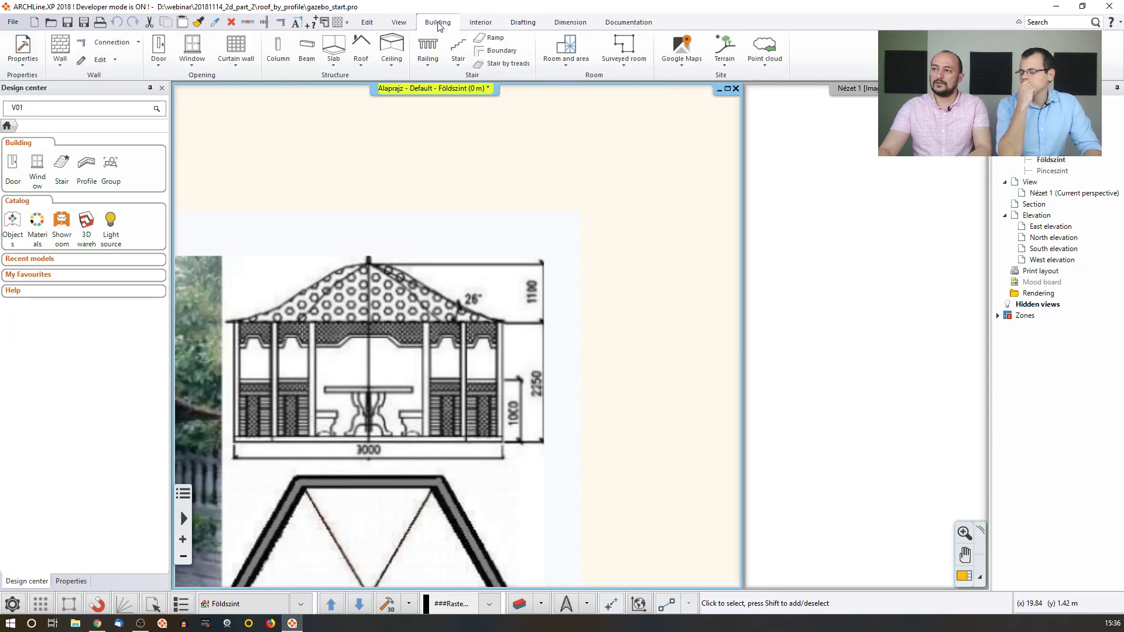
click(362, 67)
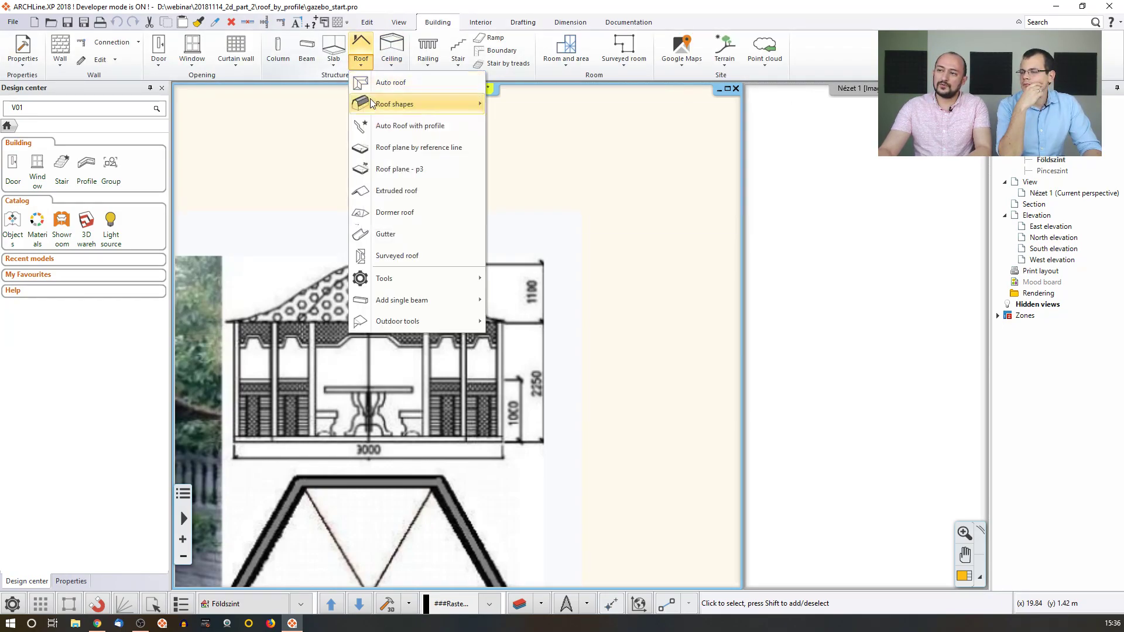
mouse_move(397, 110)
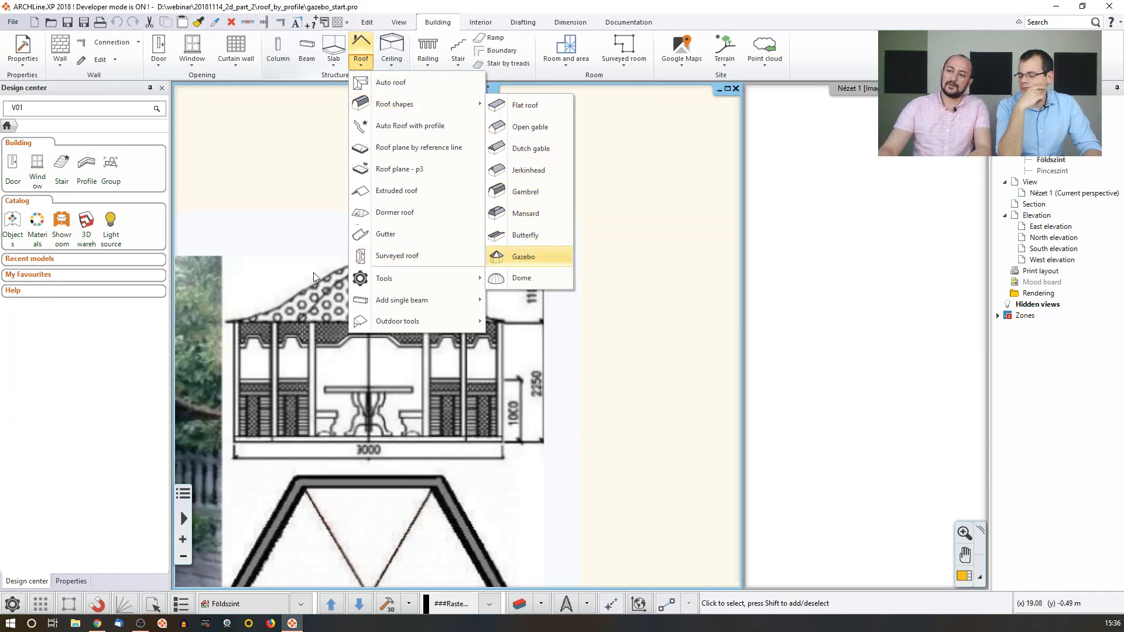
click(388, 126)
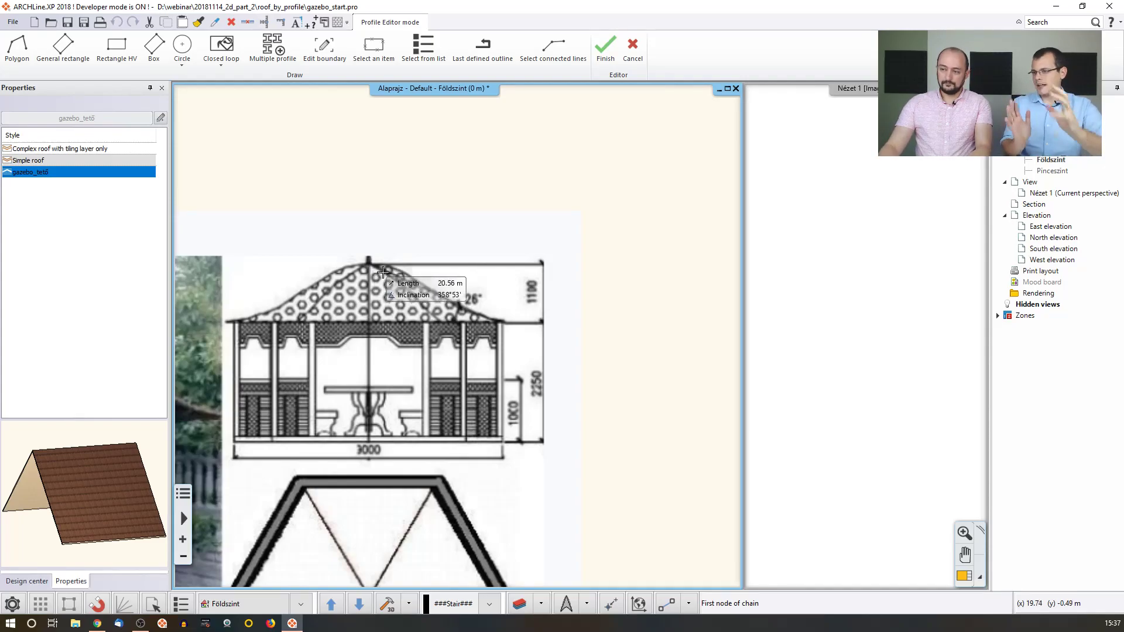
scroll(416, 302, up, 2)
scroll(416, 302, up, 1)
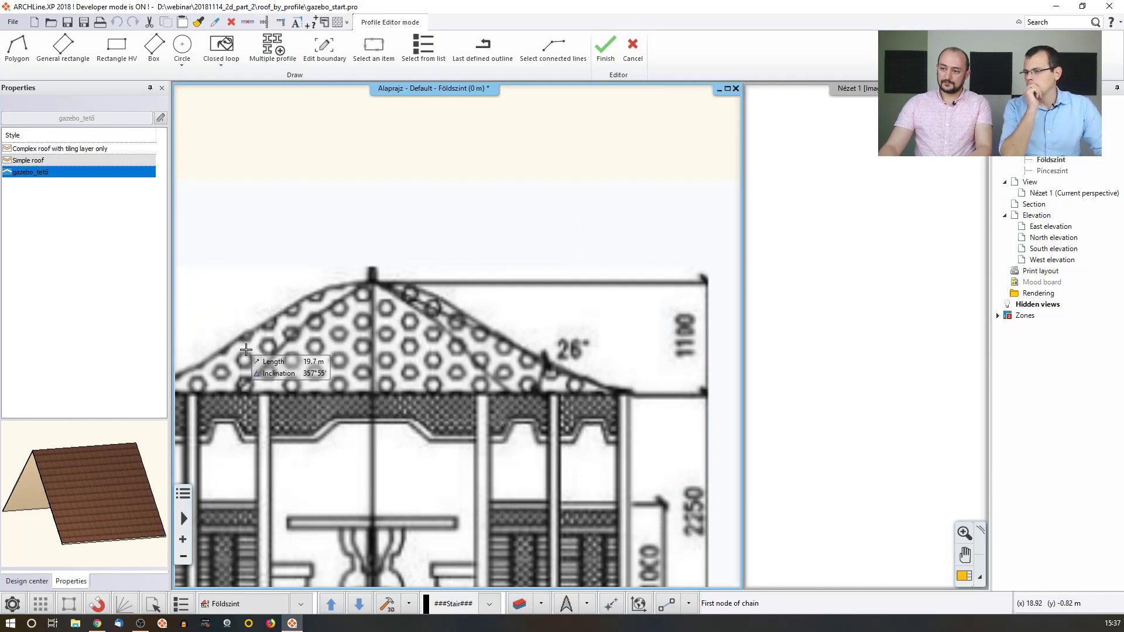
click(373, 281)
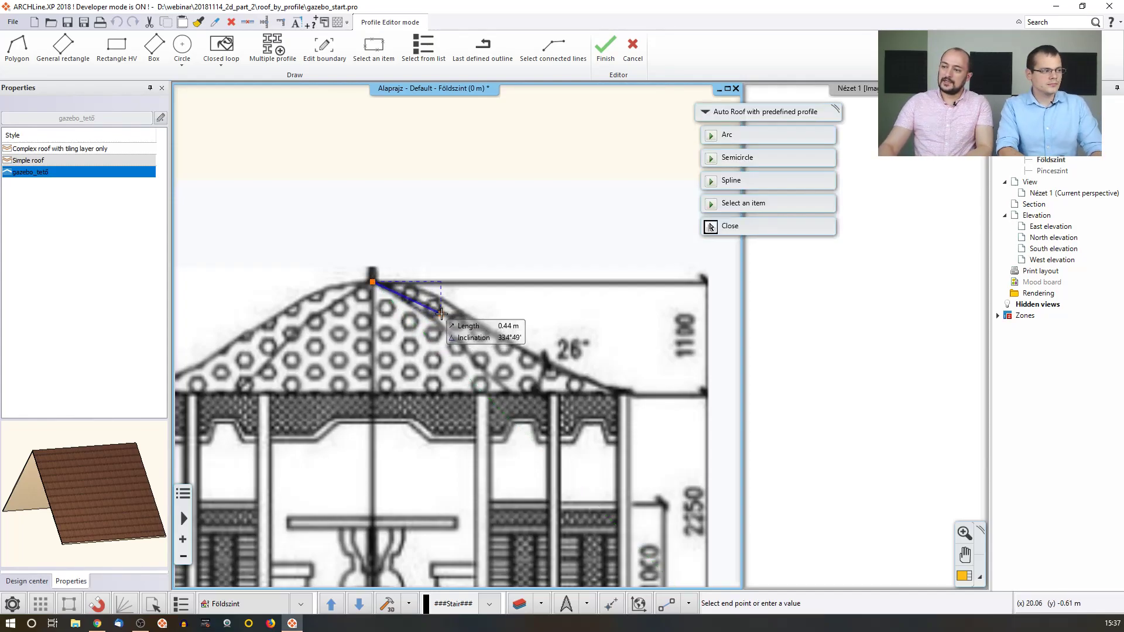
click(725, 141)
click(458, 309)
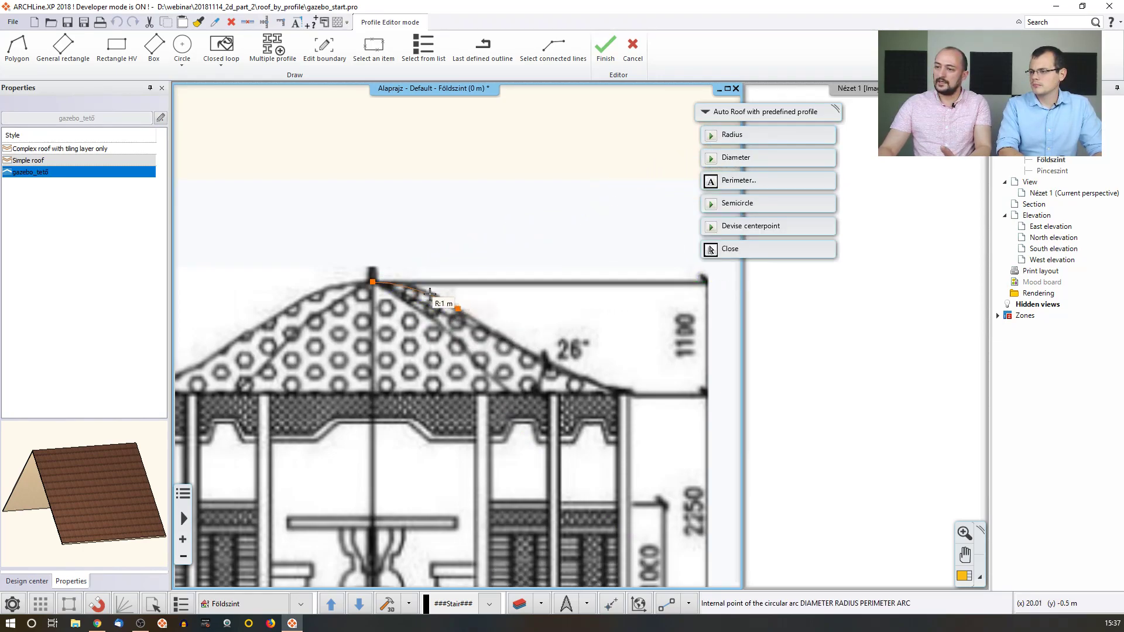
click(424, 291)
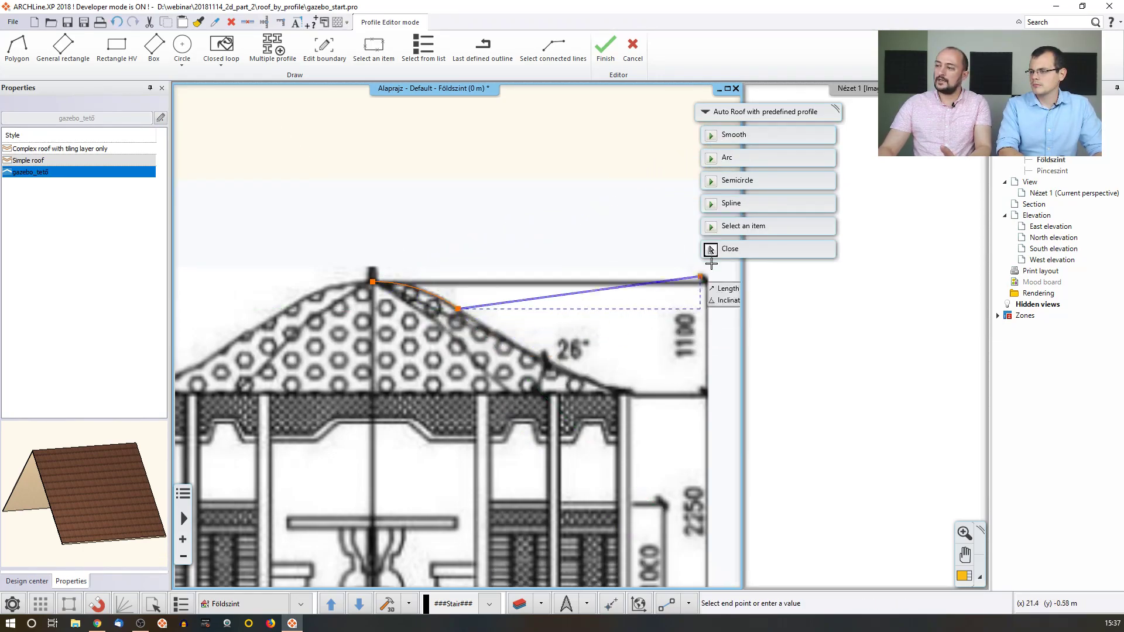
Continue the roof profile with a smooth arc down to the eave end, and set its reference point where the curve meets the outer post.
click(742, 134)
click(735, 159)
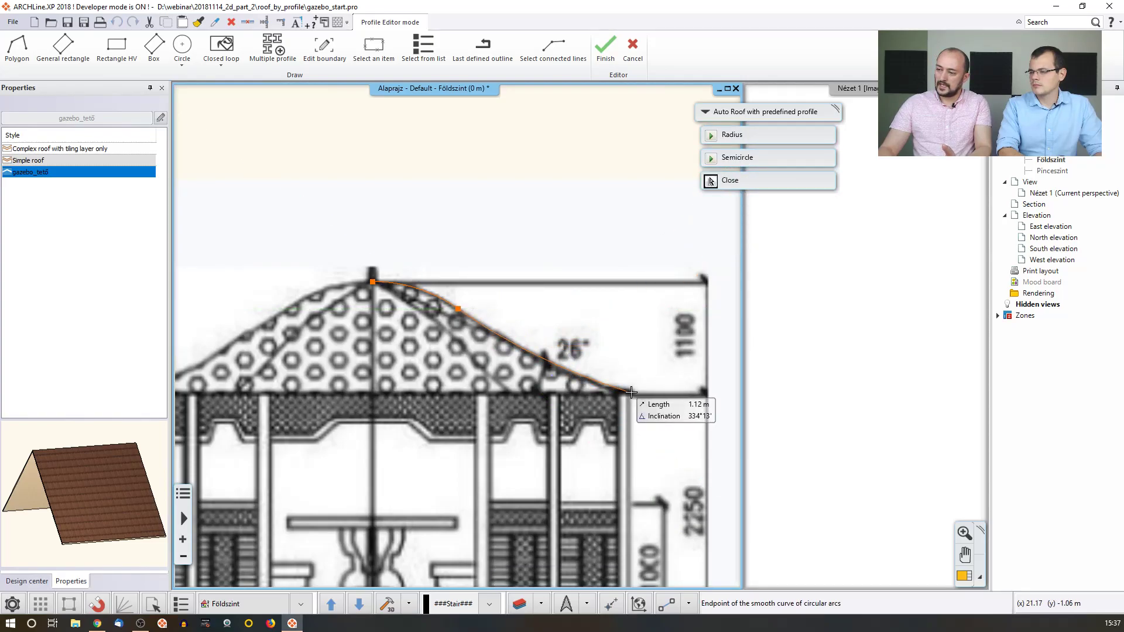
click(551, 369)
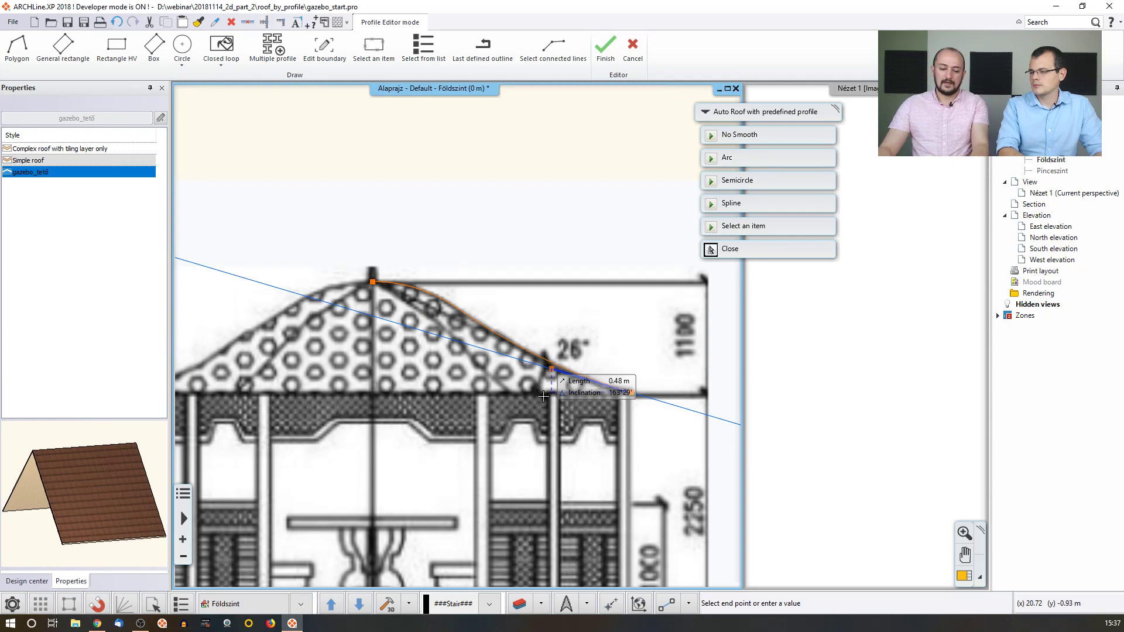
key(Return)
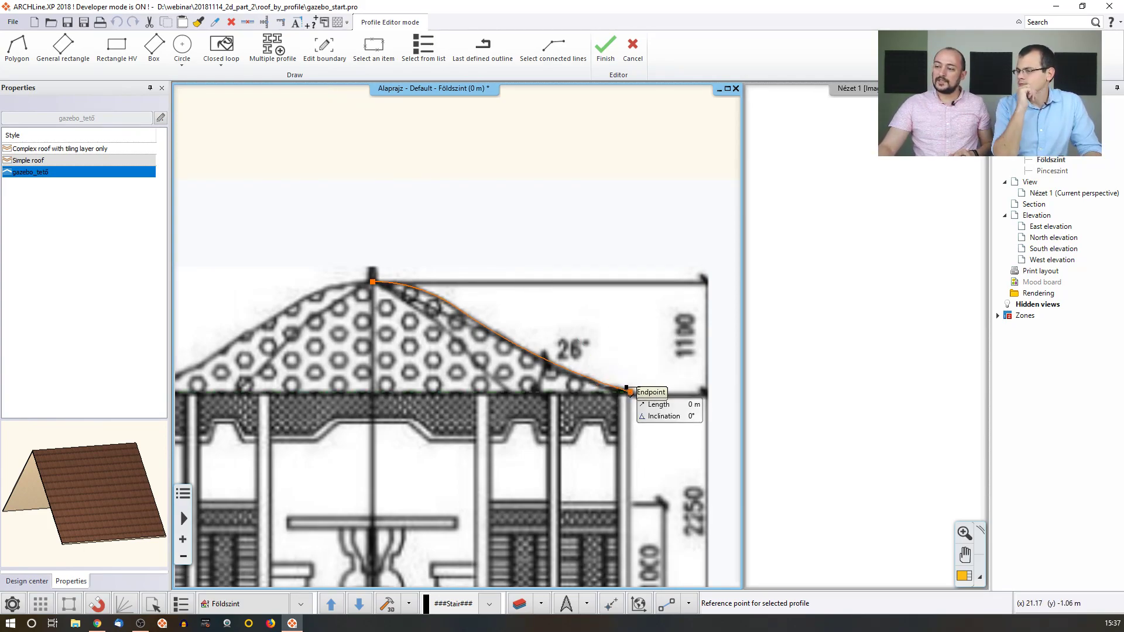
scroll(630, 392, up, 3)
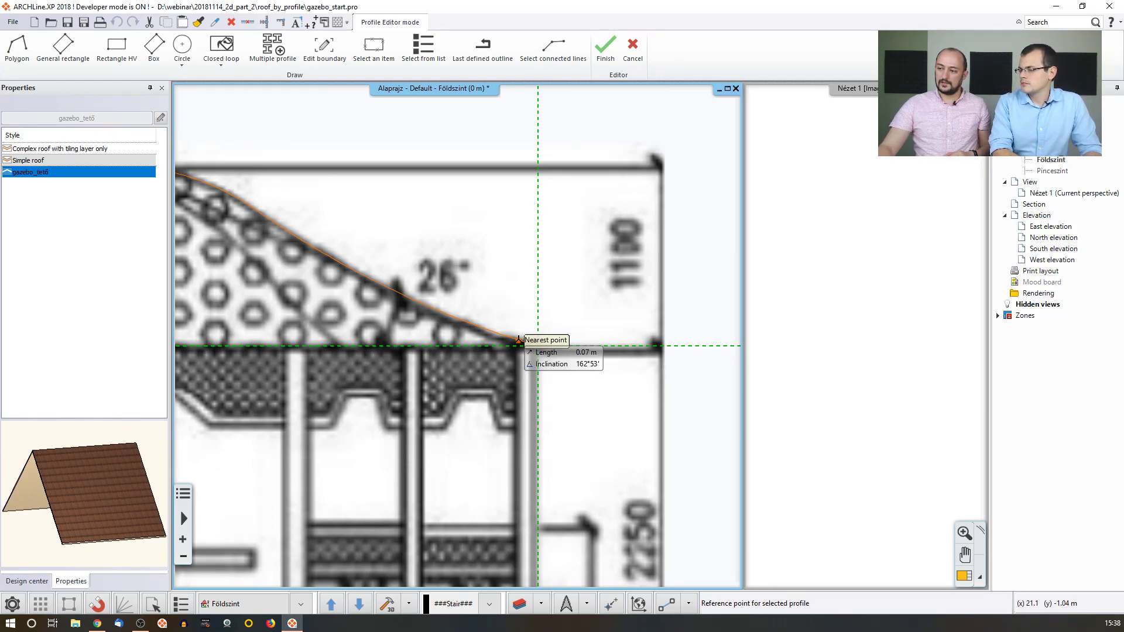
click(519, 340)
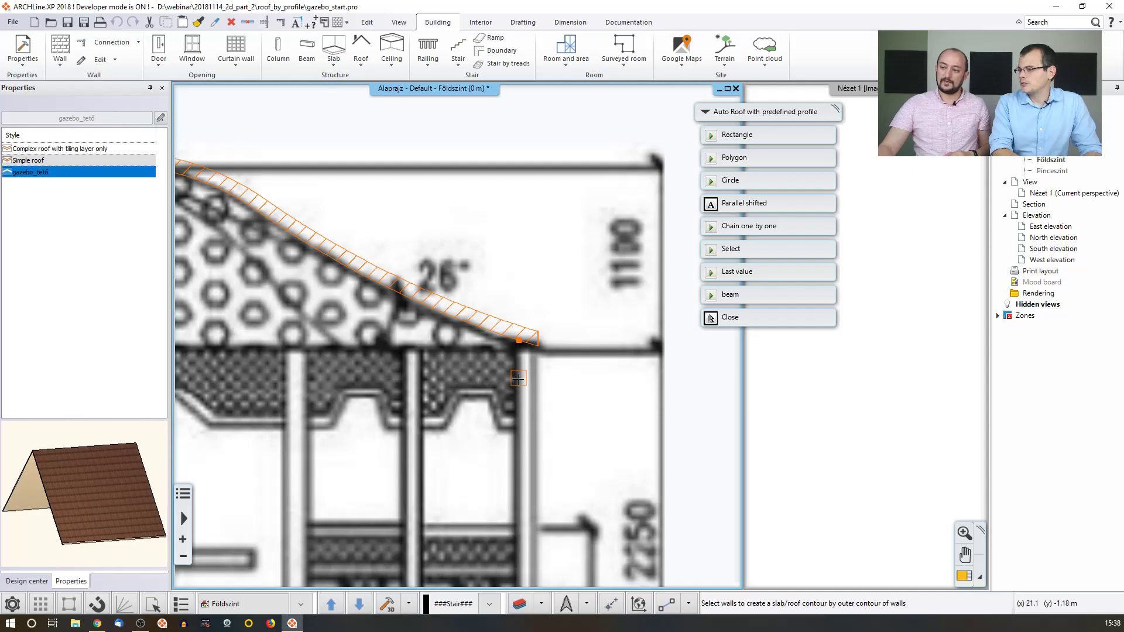
Outline the roof as a closed six-sided polygon through the inner wall corners of the hexagonal gazebo plan.
scroll(516, 379, down, 3)
middle_drag(439, 367, 530, 383)
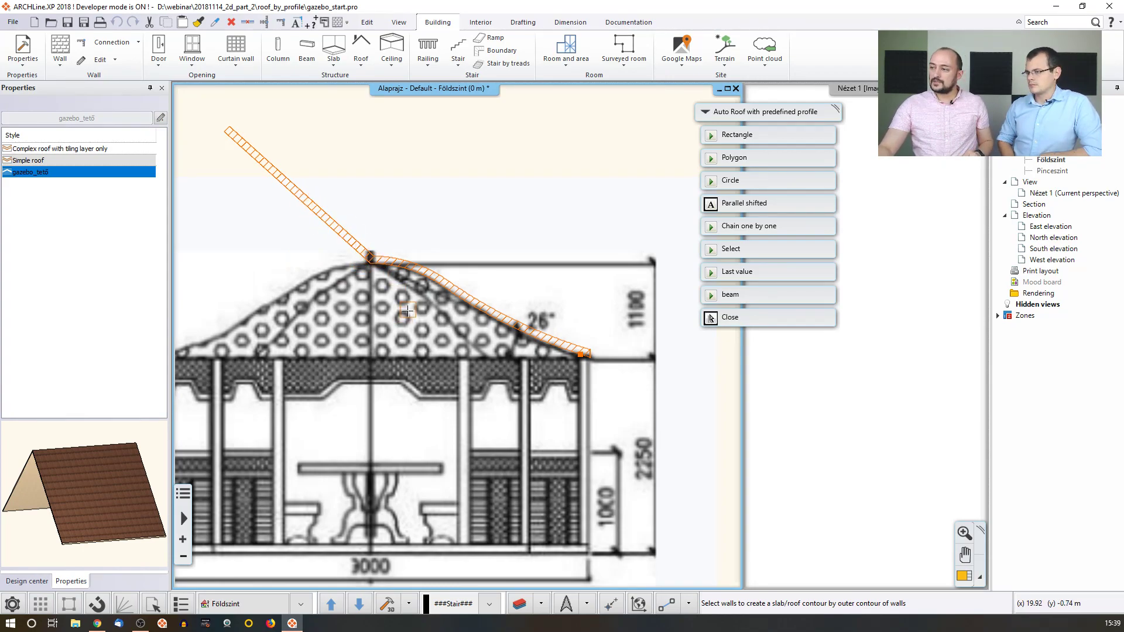
scroll(469, 175, down, 3)
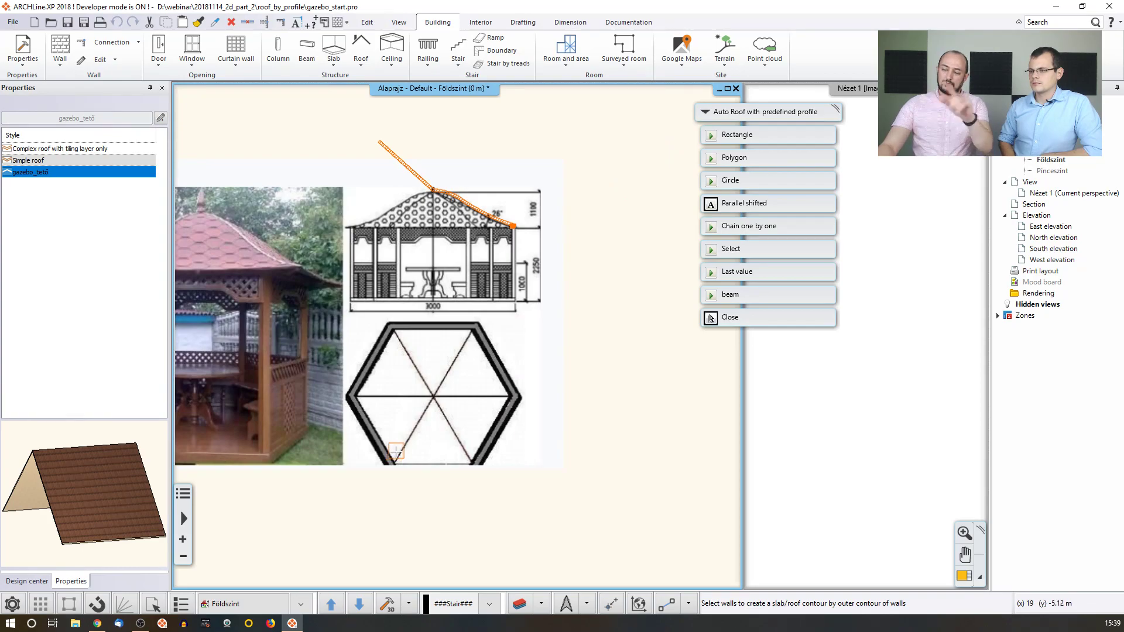
click(752, 164)
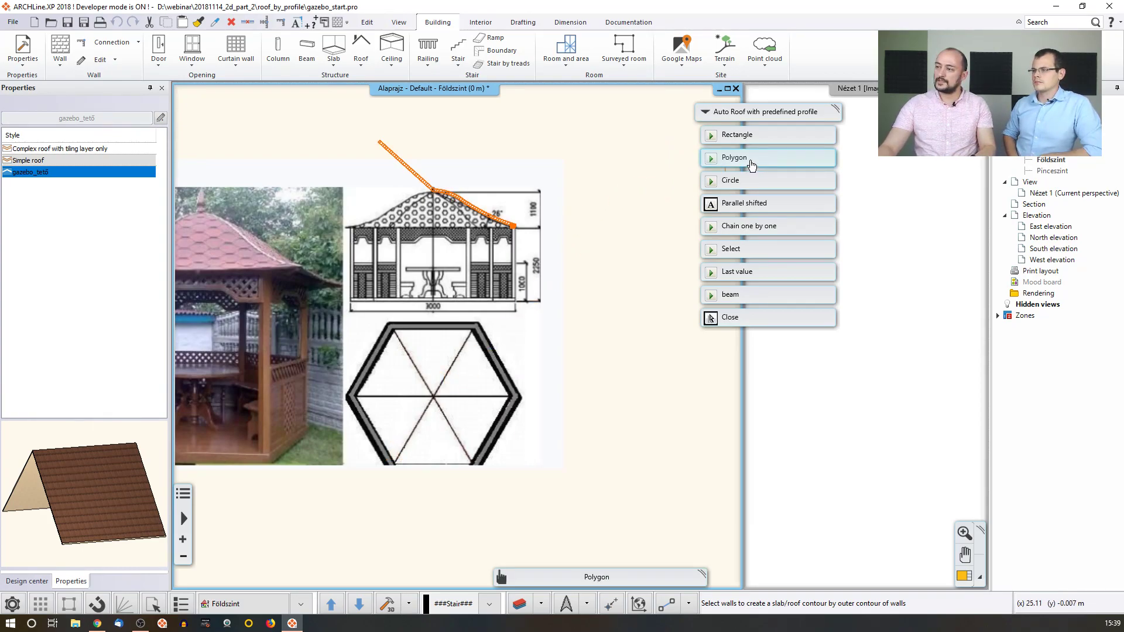
click(751, 163)
scroll(337, 303, up, 2)
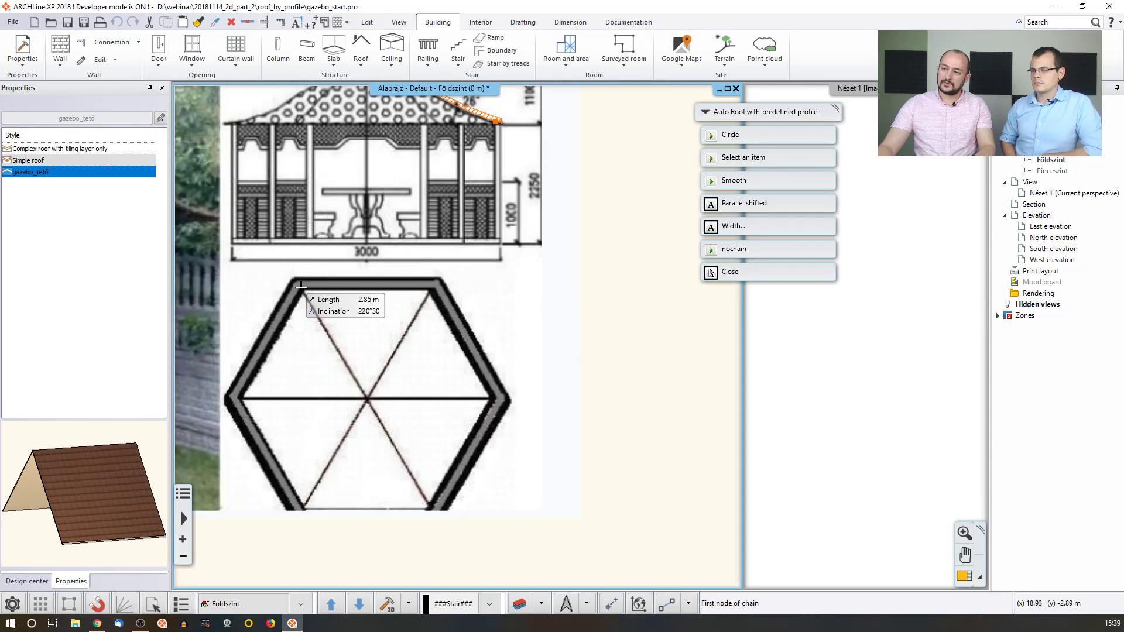
click(302, 286)
click(431, 287)
click(494, 398)
click(432, 510)
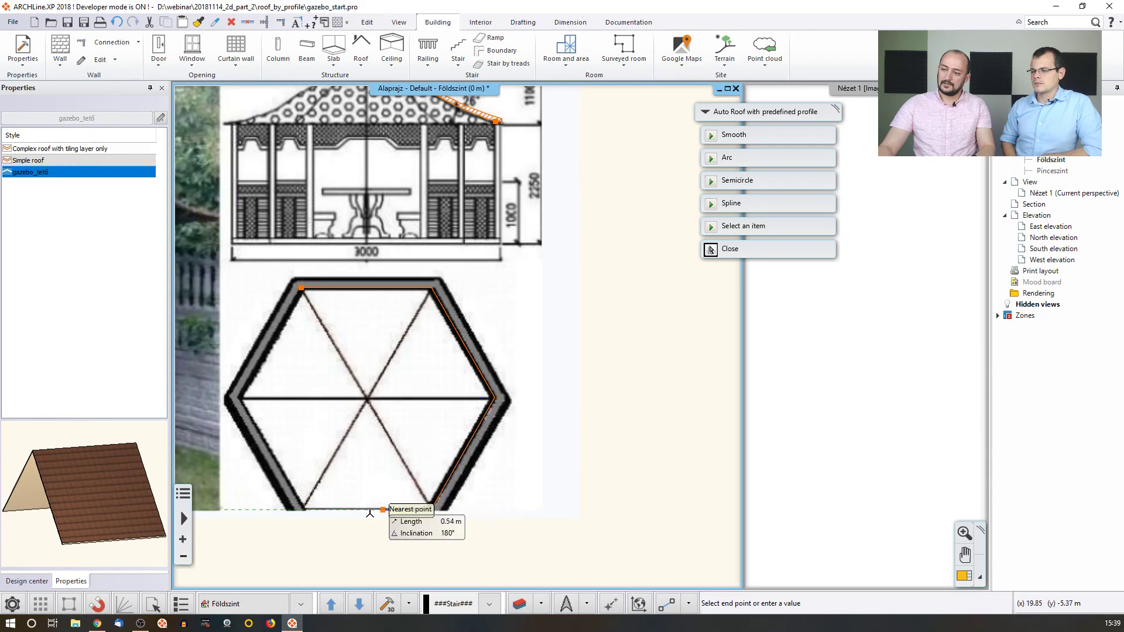
click(303, 509)
click(240, 400)
click(301, 287)
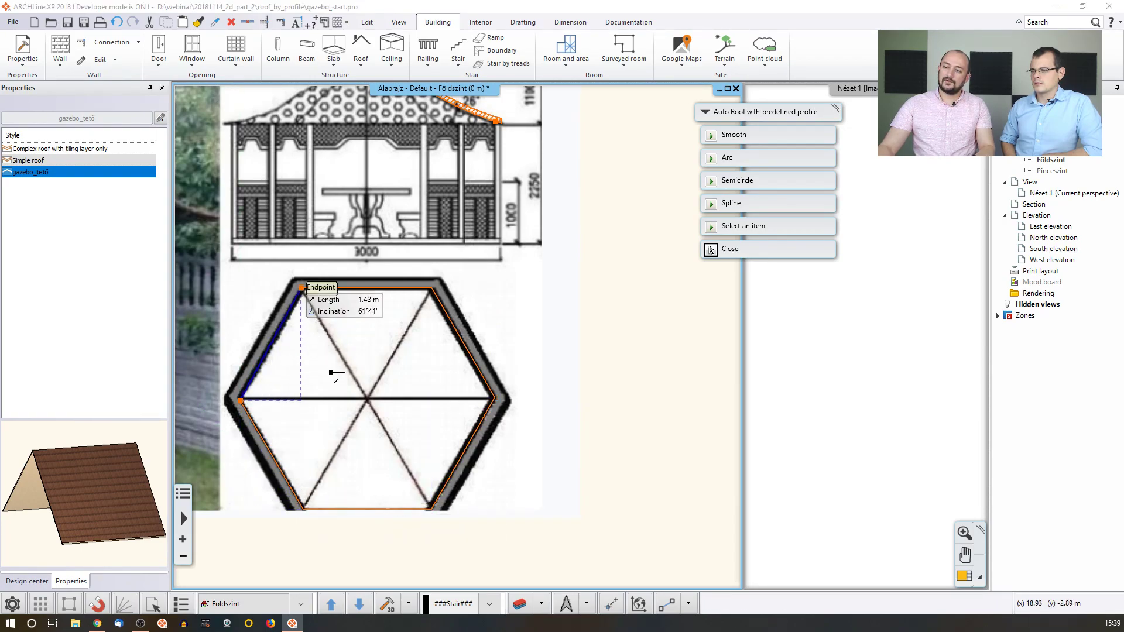
click(710, 249)
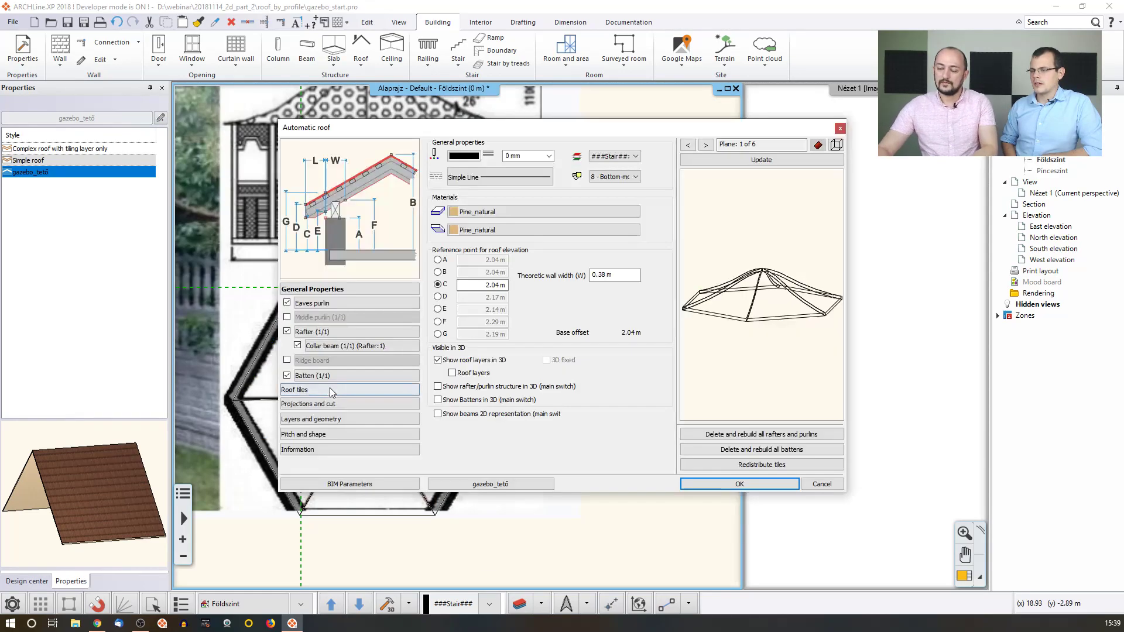
Inspect the curved roof in the Consistent colour preview, accept the Automatic roof settings and activate the 3D view.
drag(711, 360, 723, 211)
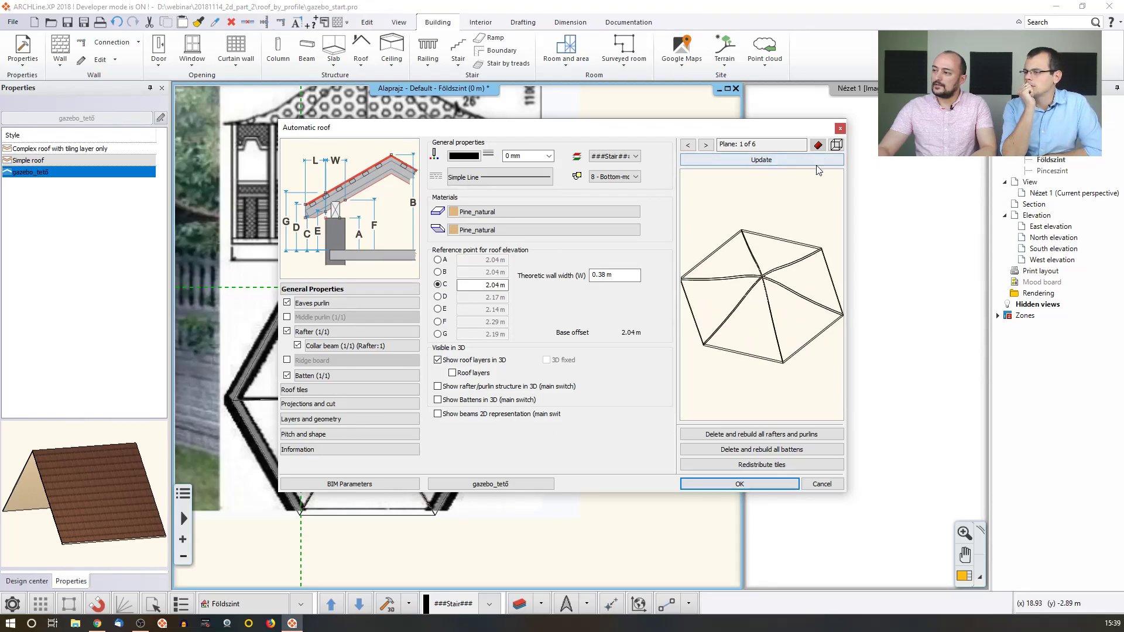
click(837, 144)
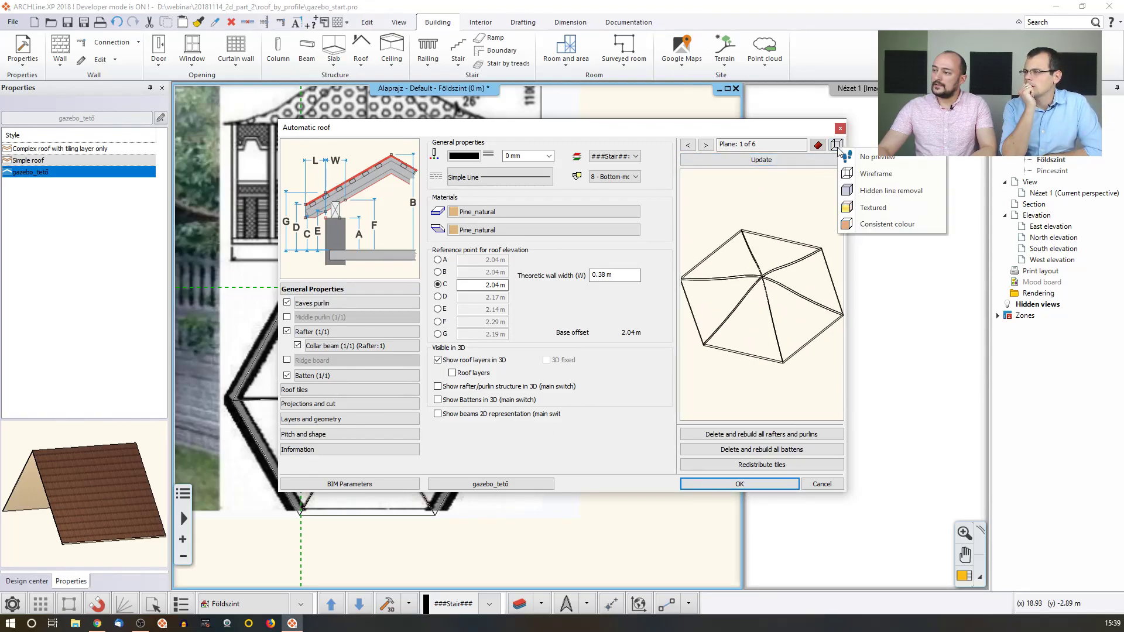
click(878, 224)
mouse_move(762, 299)
mouse_down()
mouse_move(756, 246)
mouse_move(761, 293)
mouse_move(753, 246)
mouse_move(749, 301)
mouse_move(748, 258)
mouse_up()
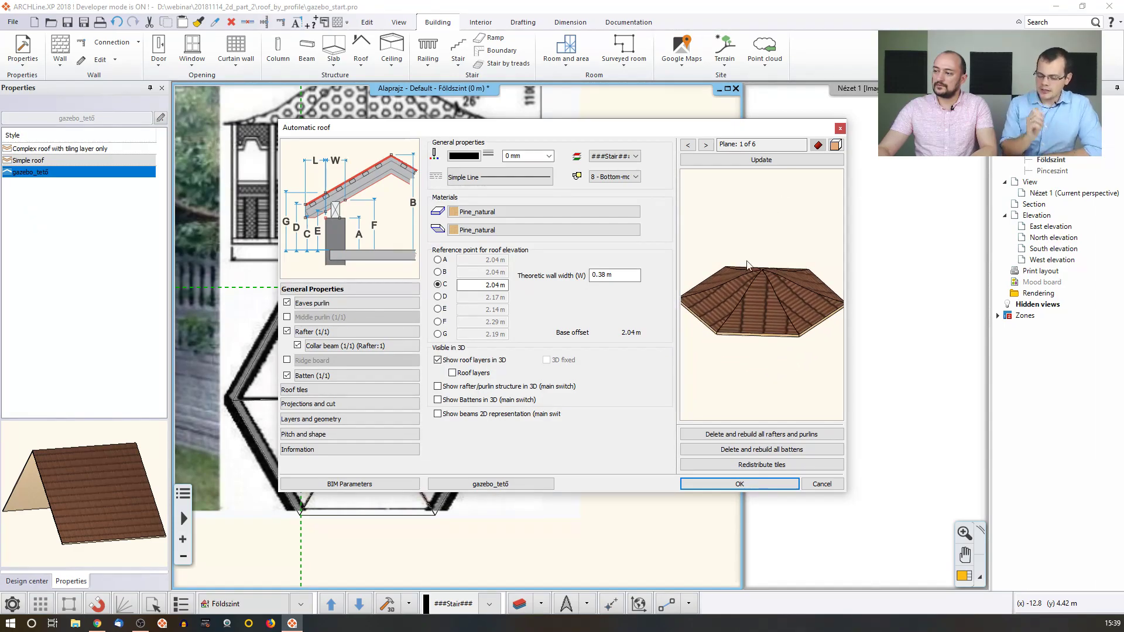
drag(745, 371, 755, 329)
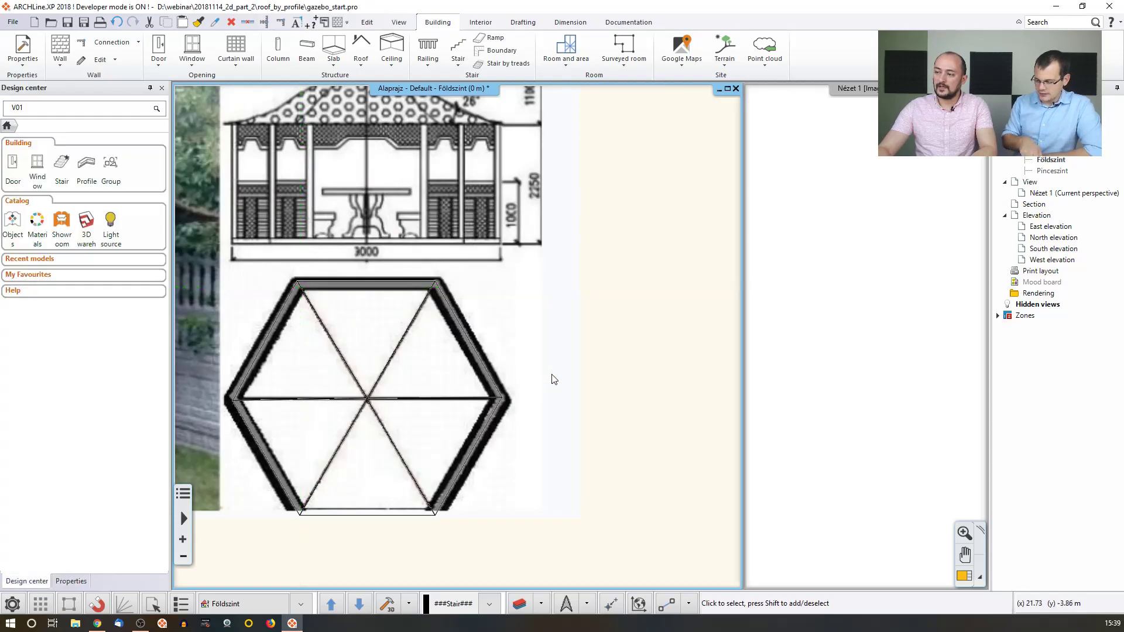
scroll(579, 358, up, 1)
click(842, 318)
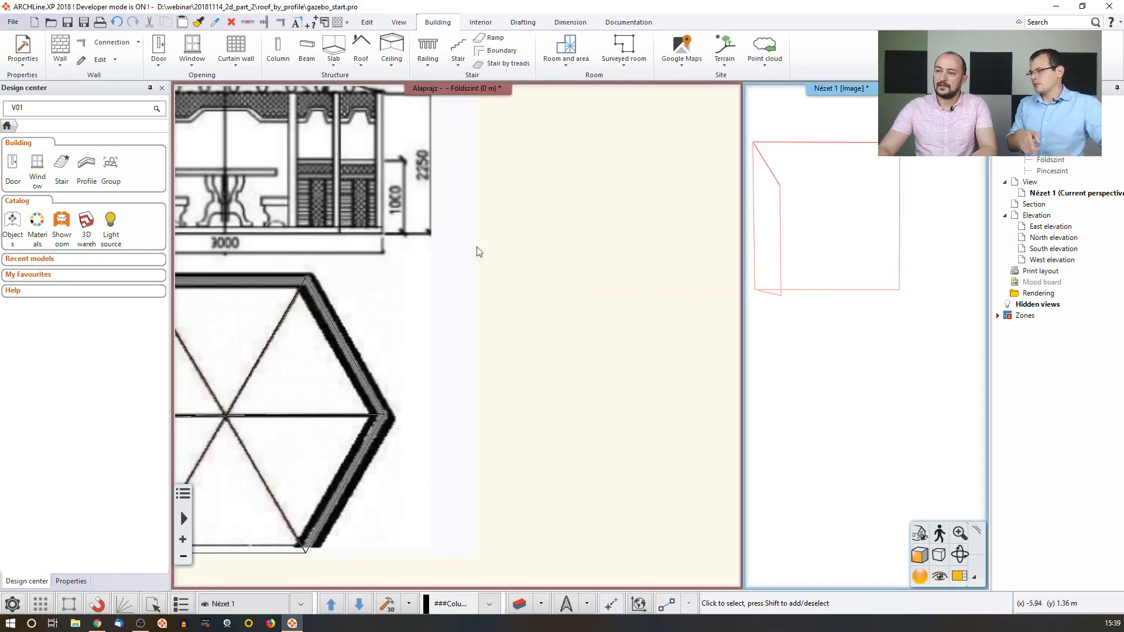
Open the recent project gazebo_final.pro, closing the current project without saving it.
click(11, 24)
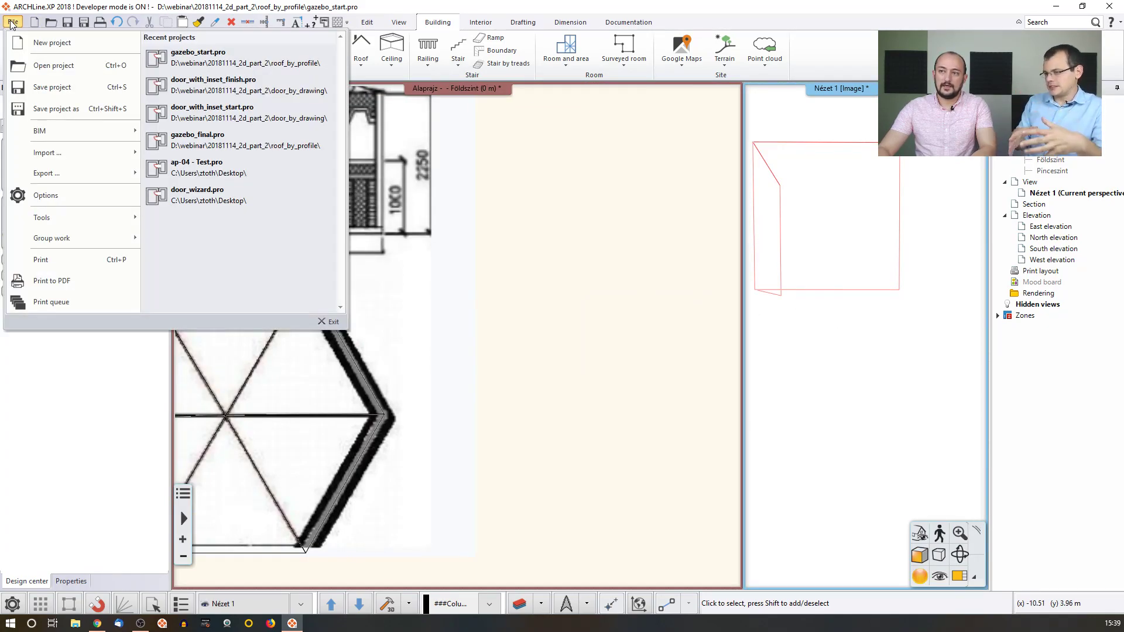
click(196, 141)
click(477, 459)
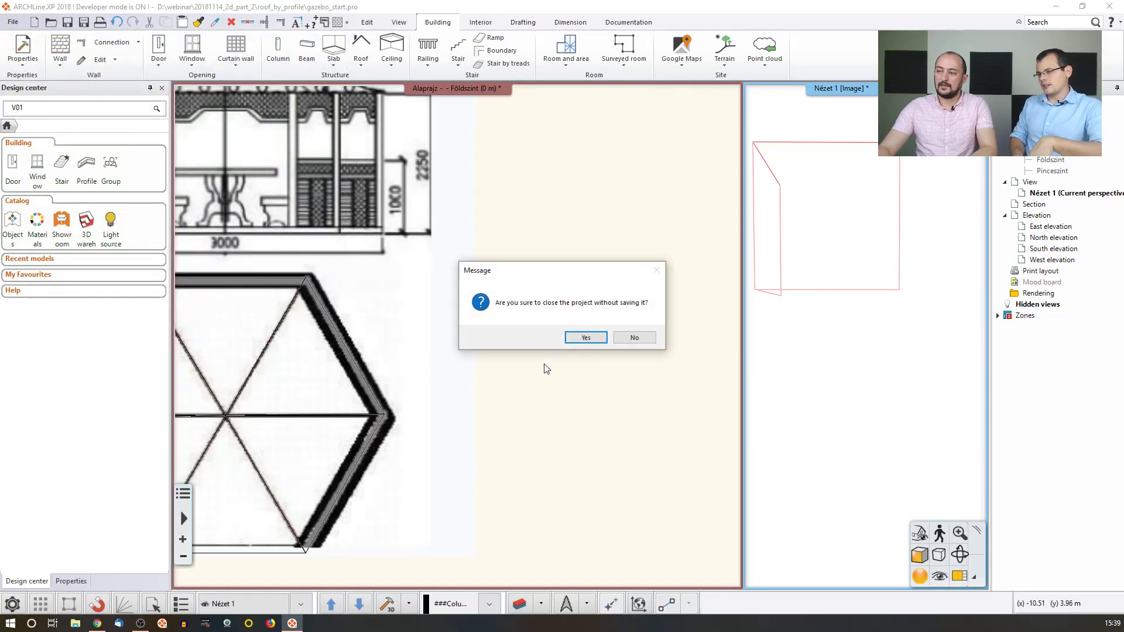
click(585, 338)
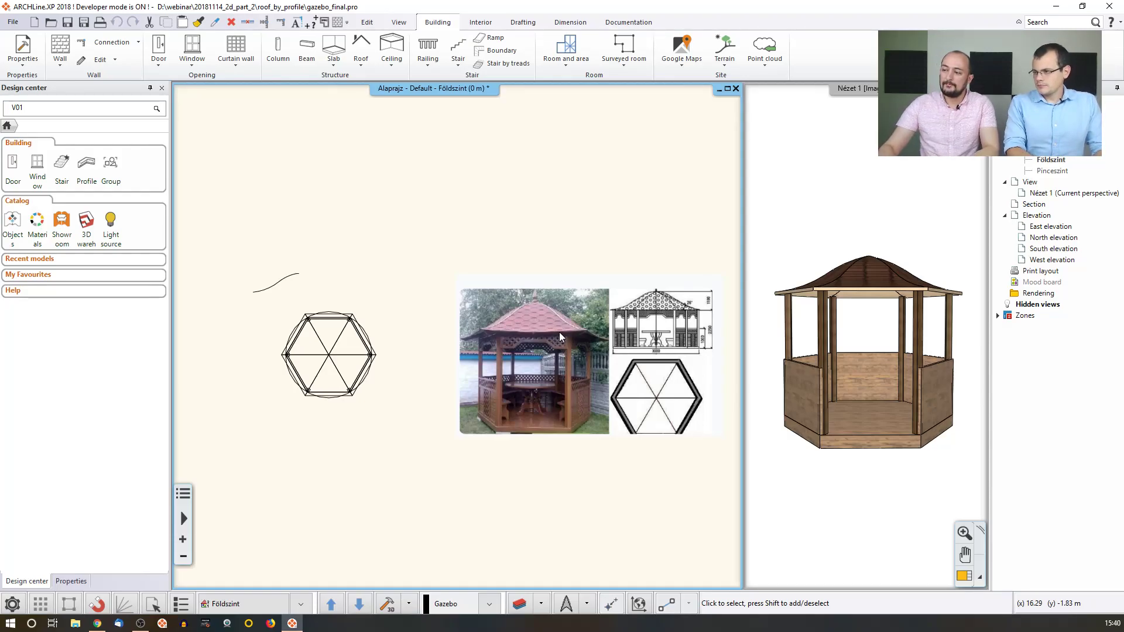
Check the diameter and radius of the construction circle around the finished gazebo's plan.
middle_drag(361, 330, 394, 302)
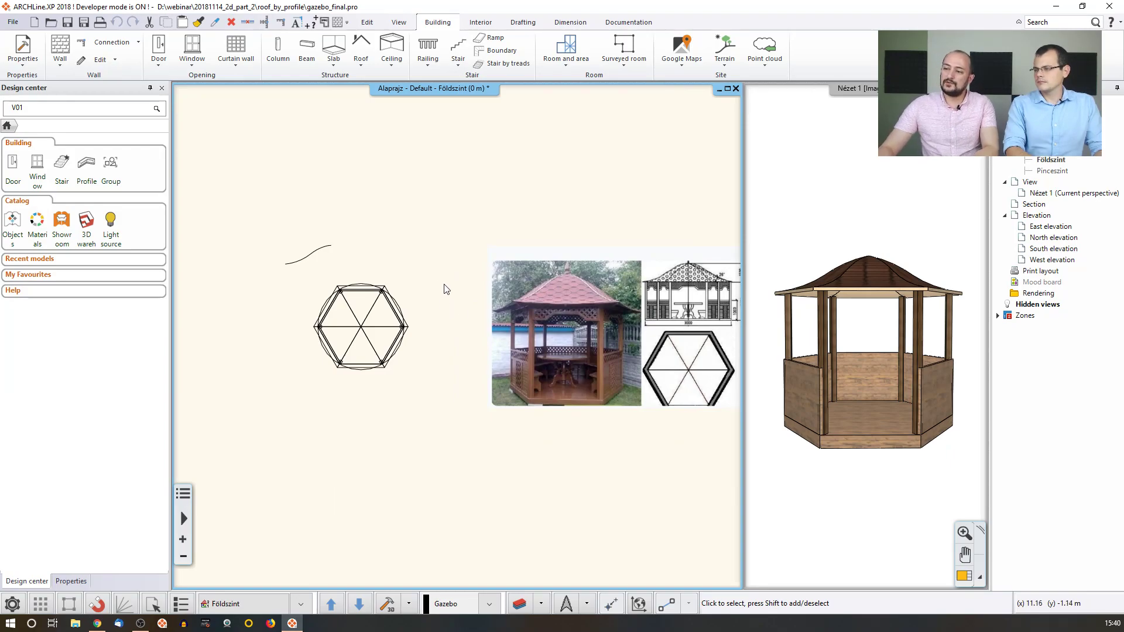
click(402, 305)
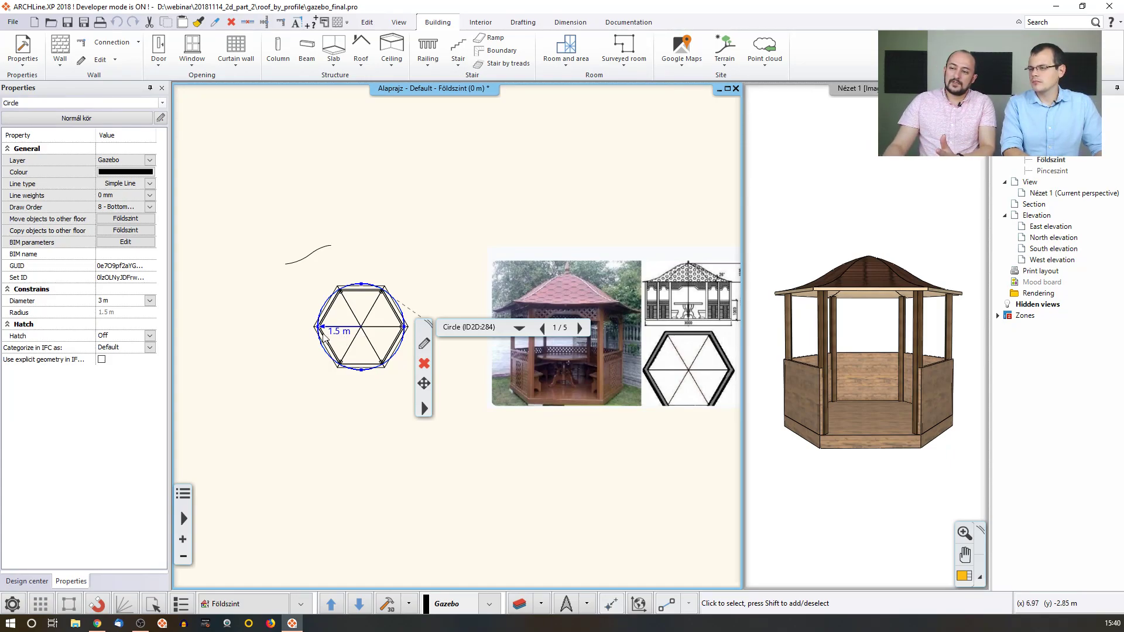
click(400, 171)
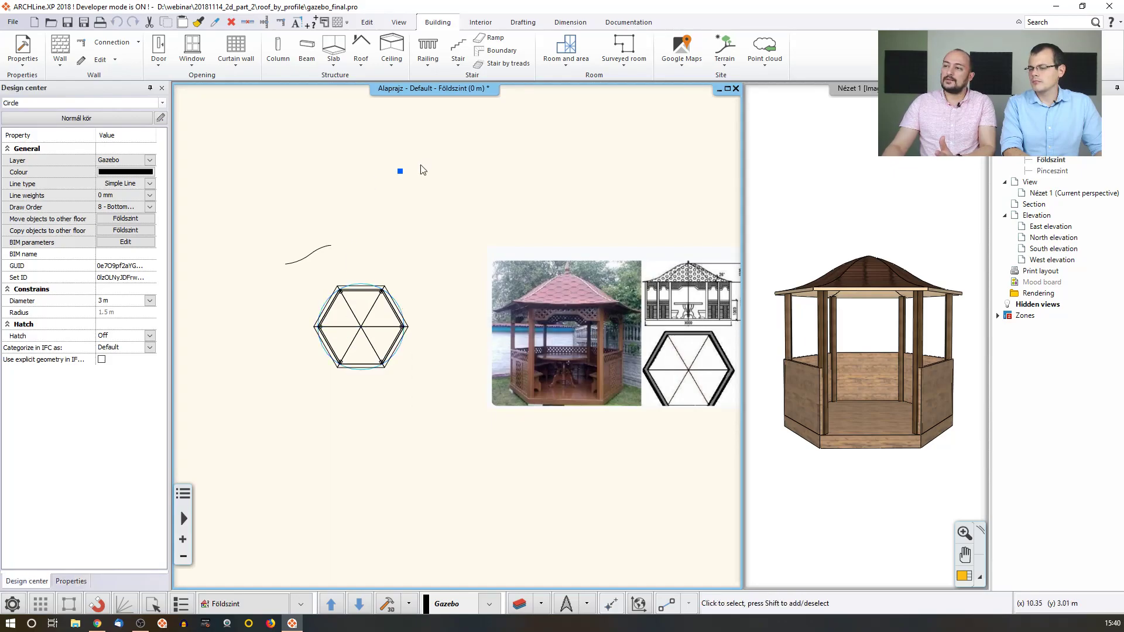
key(Escape)
Draw a circle by centre point with a 1.5 m radius in the empty area beside the gazebo plan and check its radius.
click(523, 22)
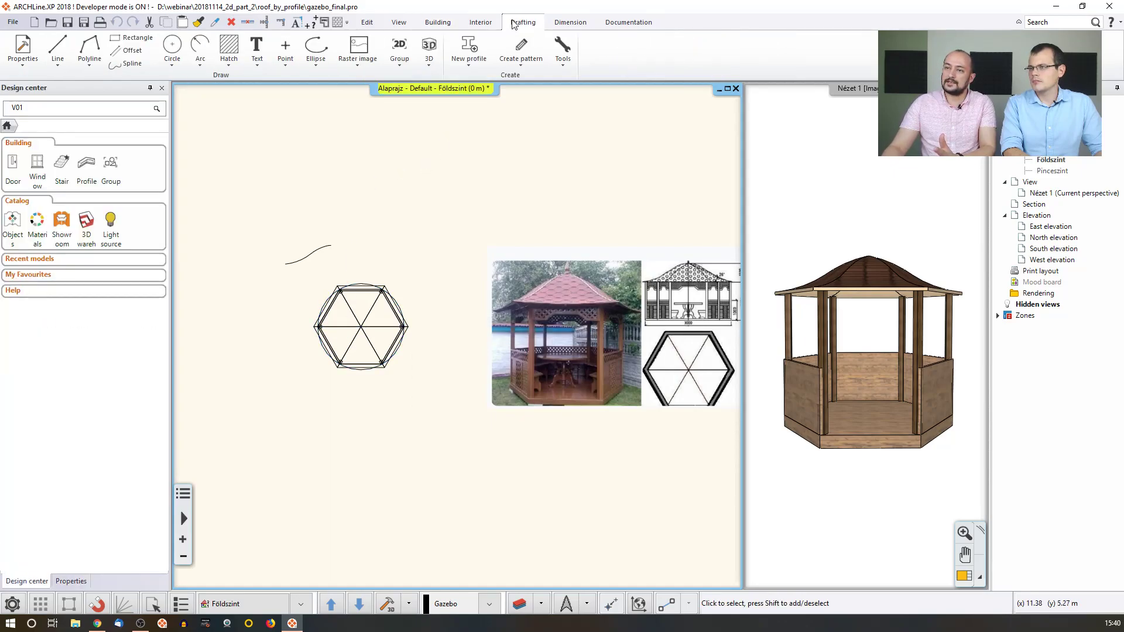
click(177, 67)
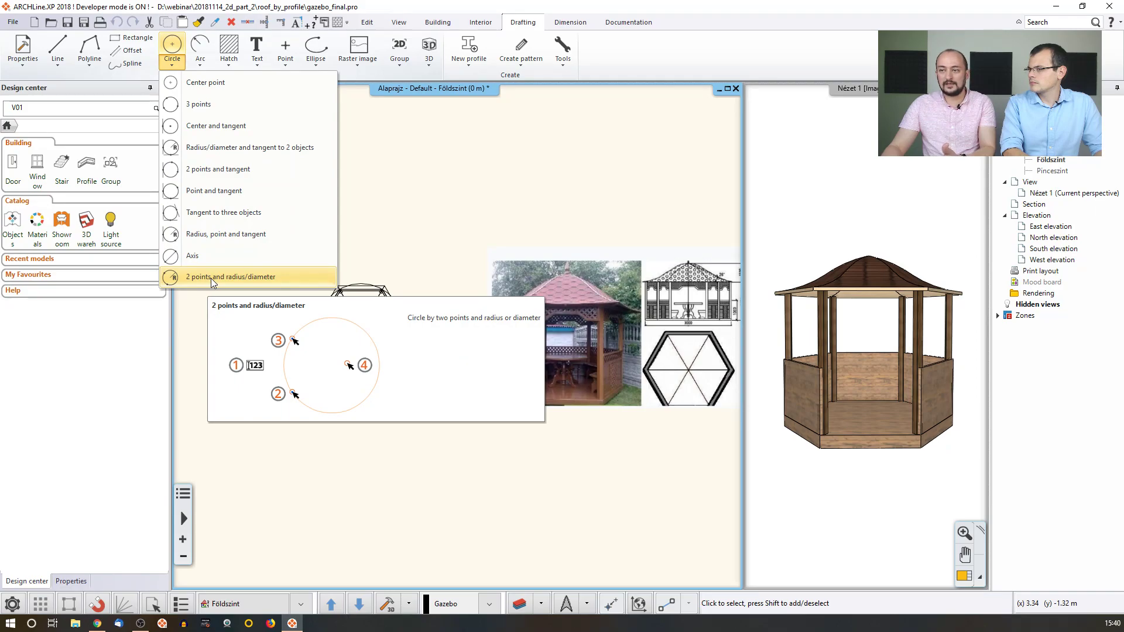
click(205, 83)
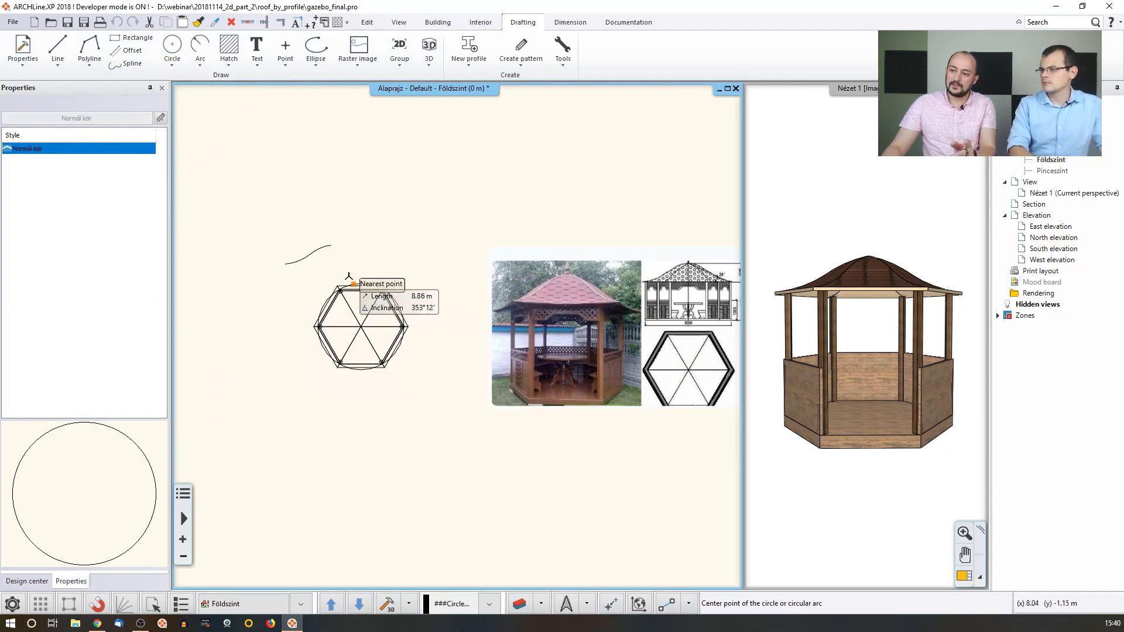
middle_drag(339, 366, 535, 345)
click(375, 309)
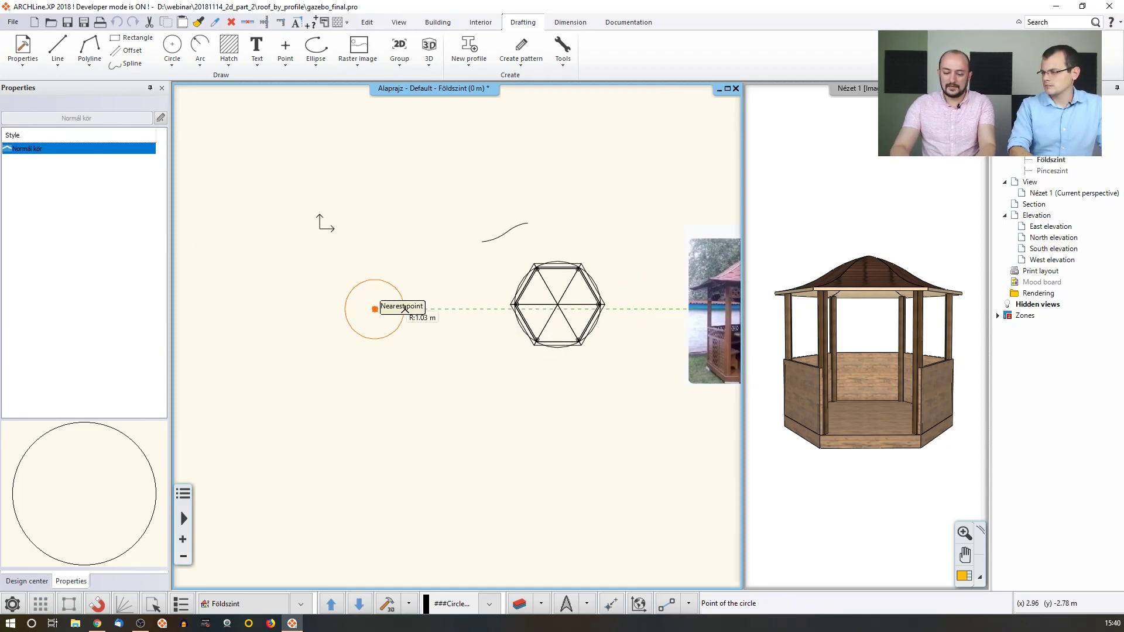
click(418, 308)
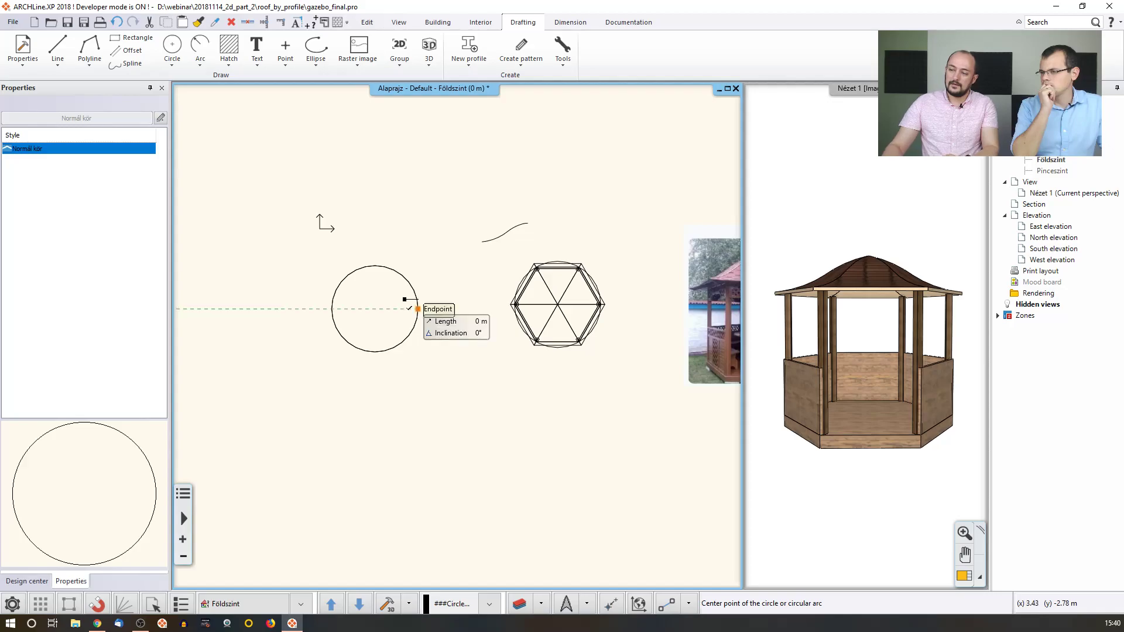
key(Escape)
click(416, 302)
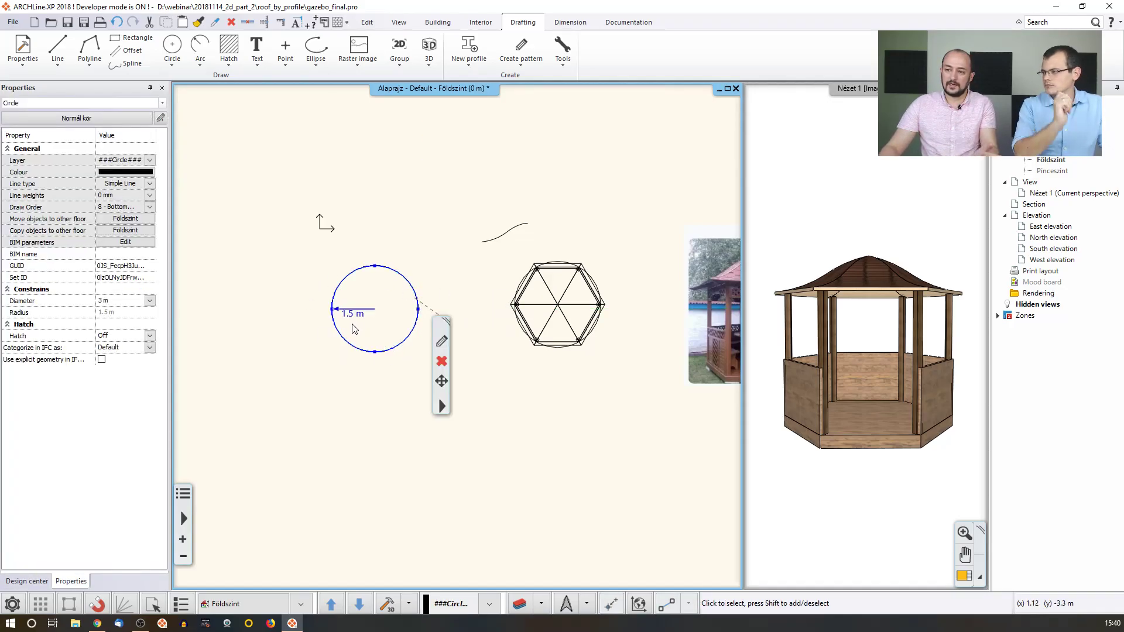
key(Escape)
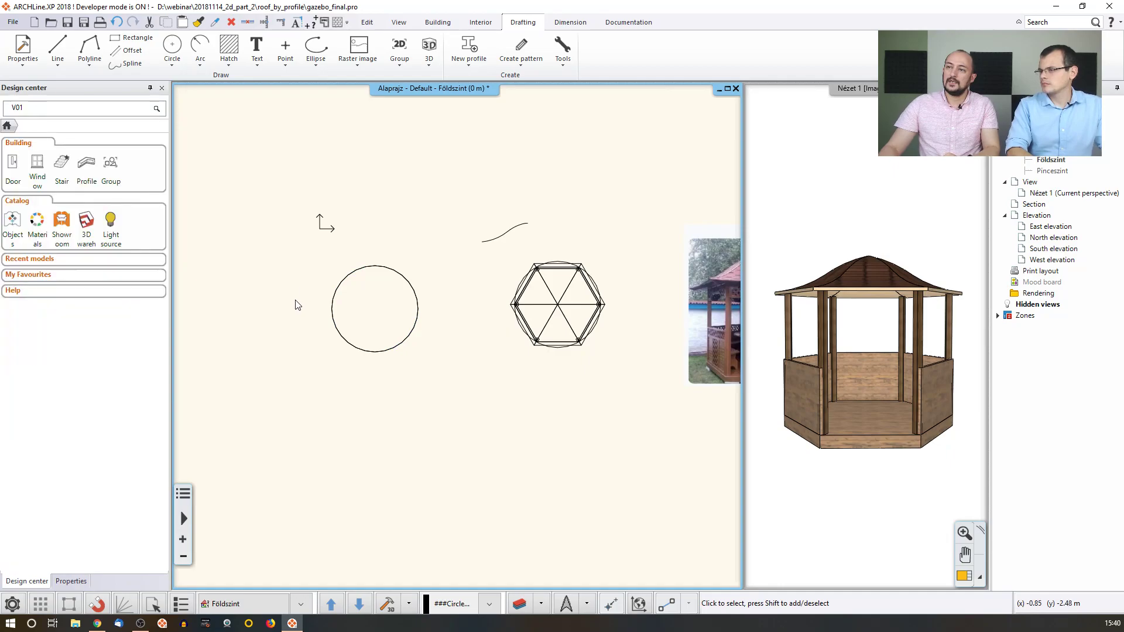
Draw an inscribed polygon with 6 nodes from the circle's centre out to its edge.
click(88, 70)
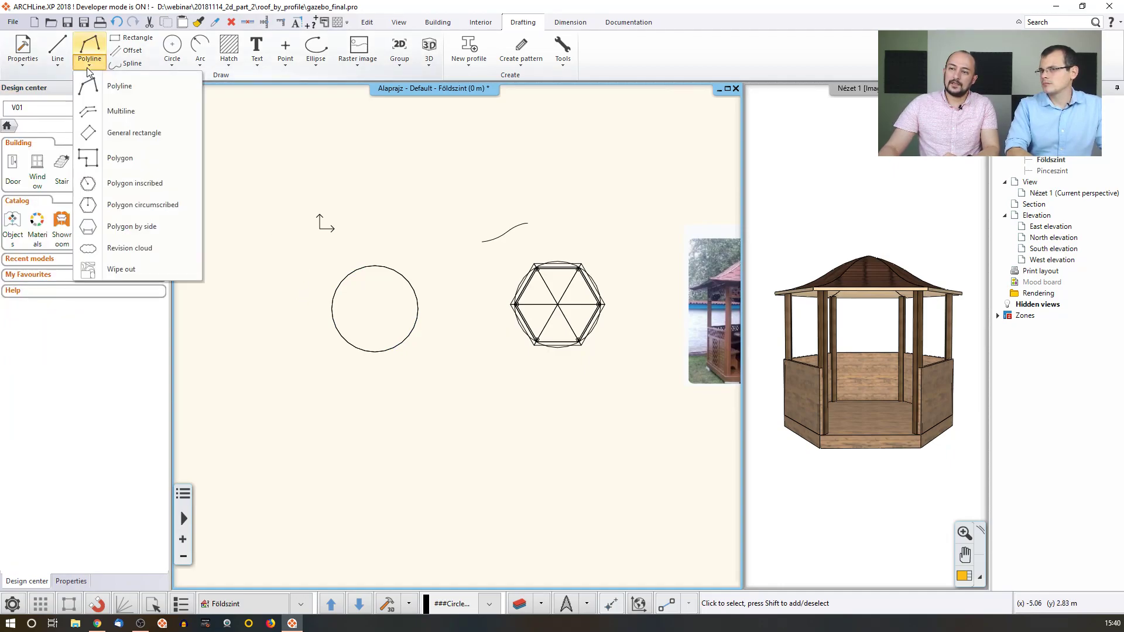
click(125, 187)
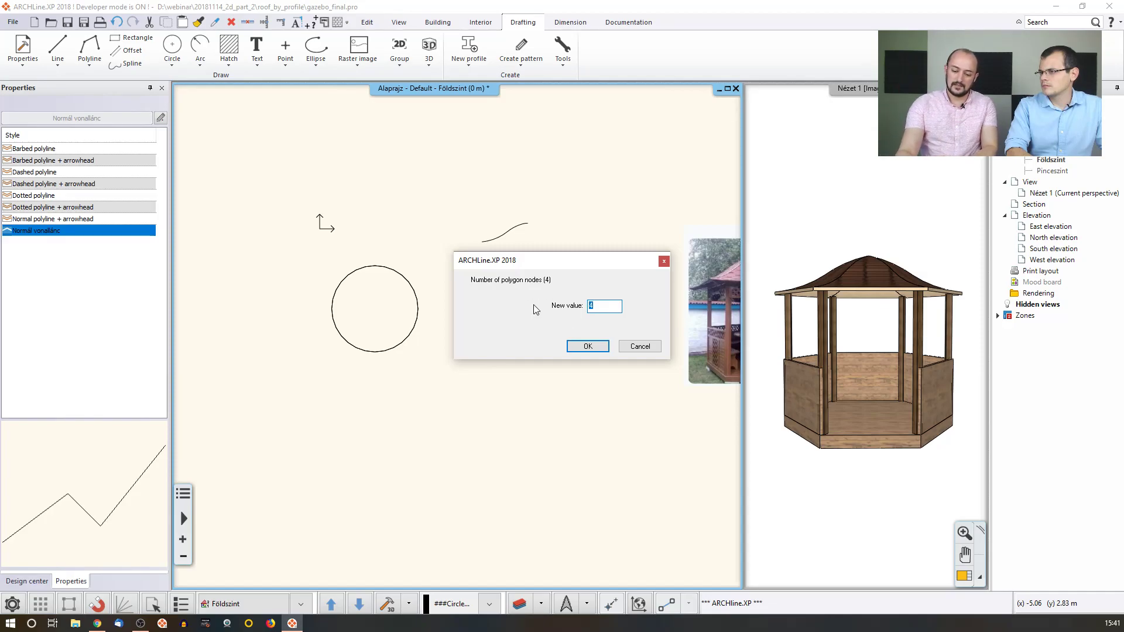
text(6)
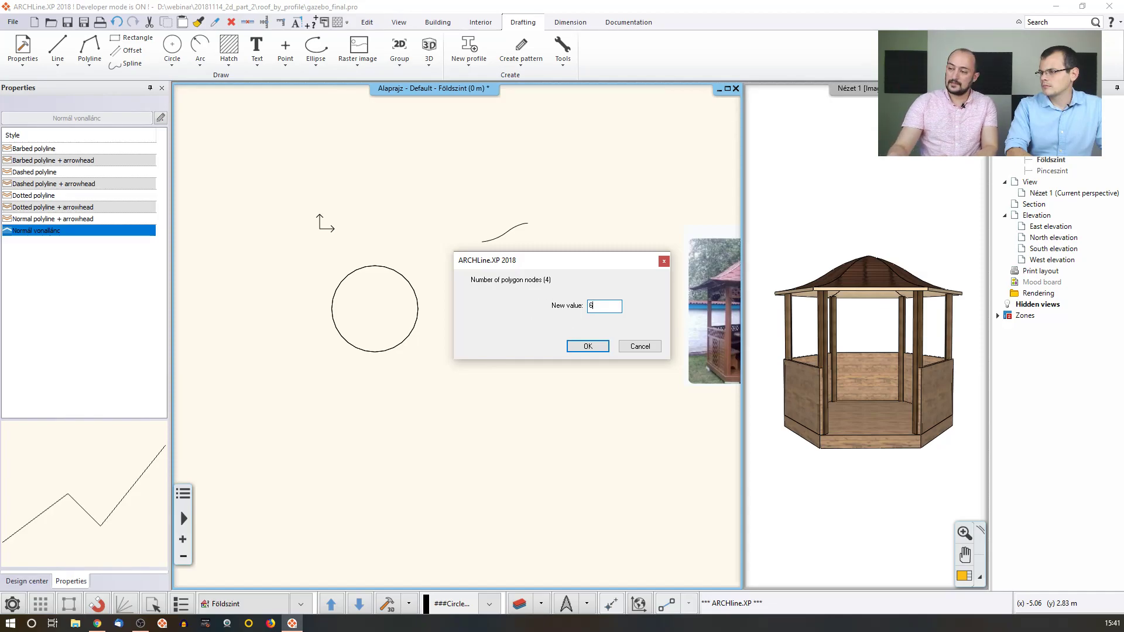
click(588, 346)
scroll(368, 305, up, 2)
click(380, 305)
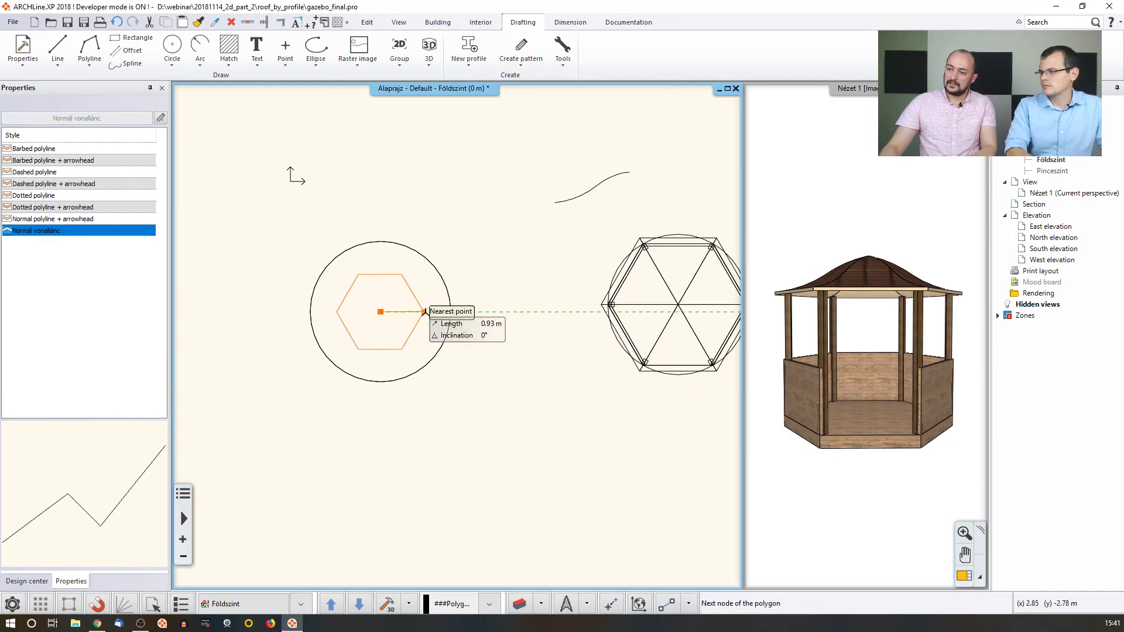
click(451, 311)
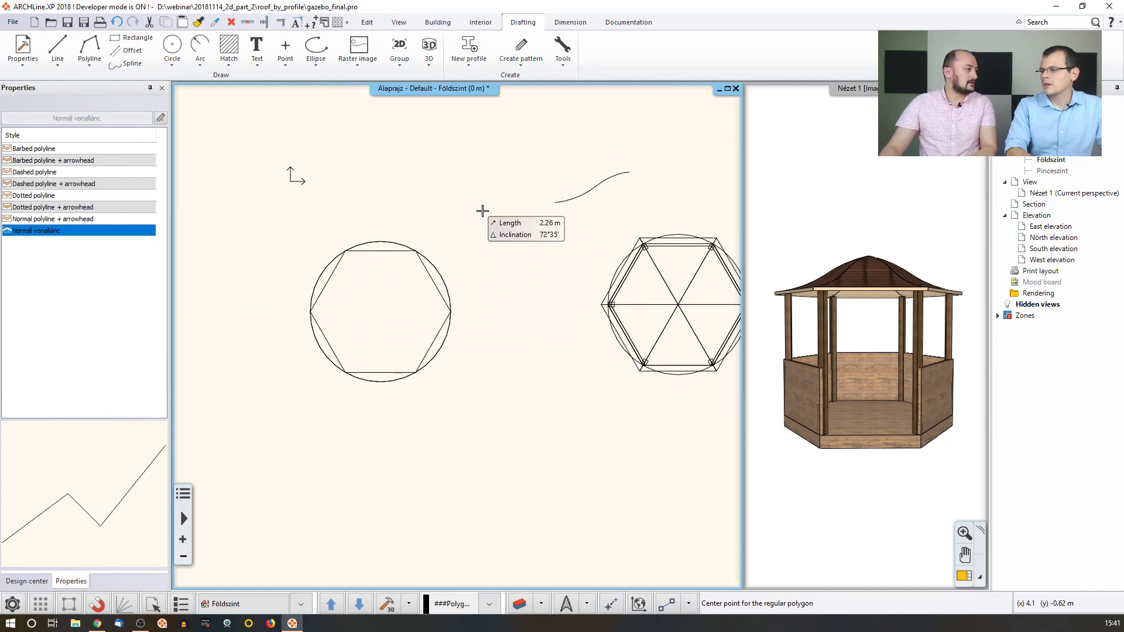
key(Escape)
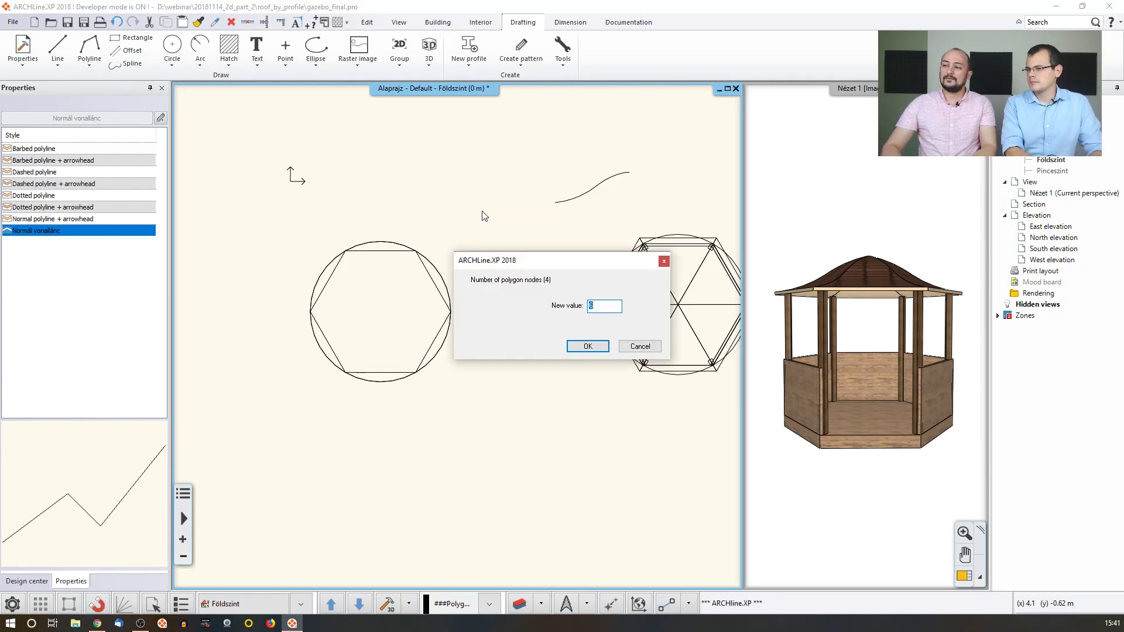
key(Escape)
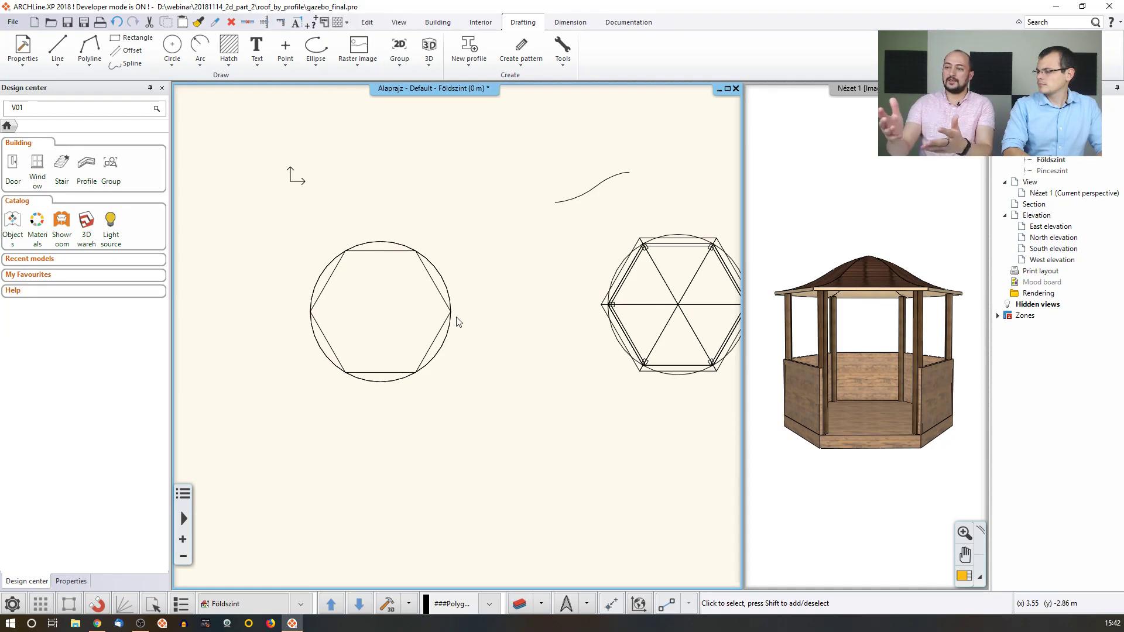
Select the circle and inscribed hexagon separately and together to check that they are independent elements.
click(430, 281)
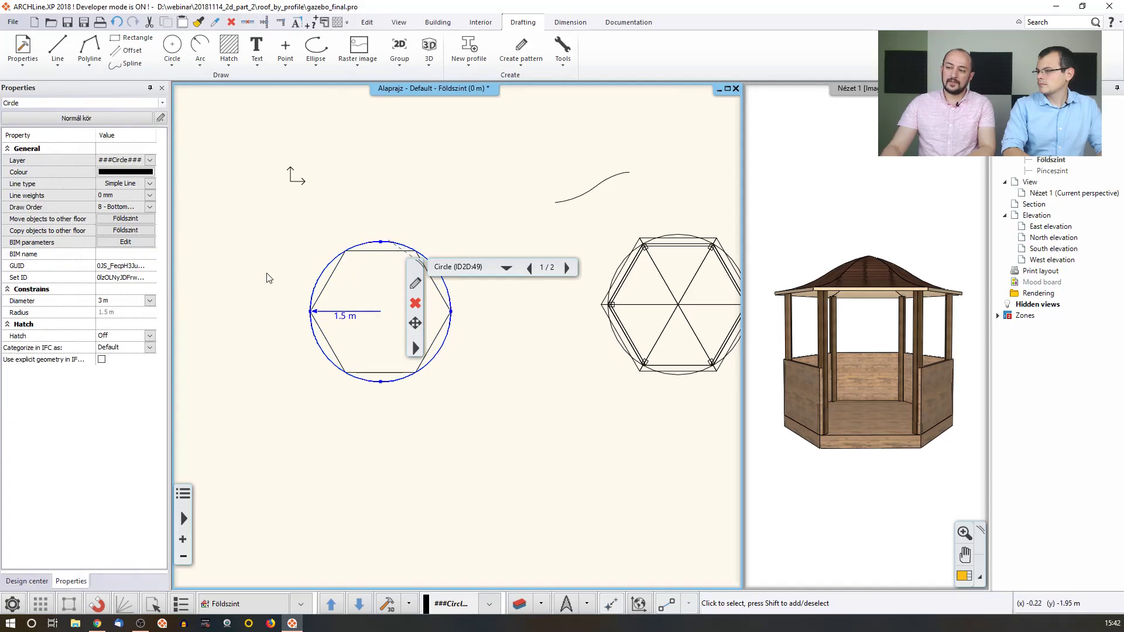
key(Escape)
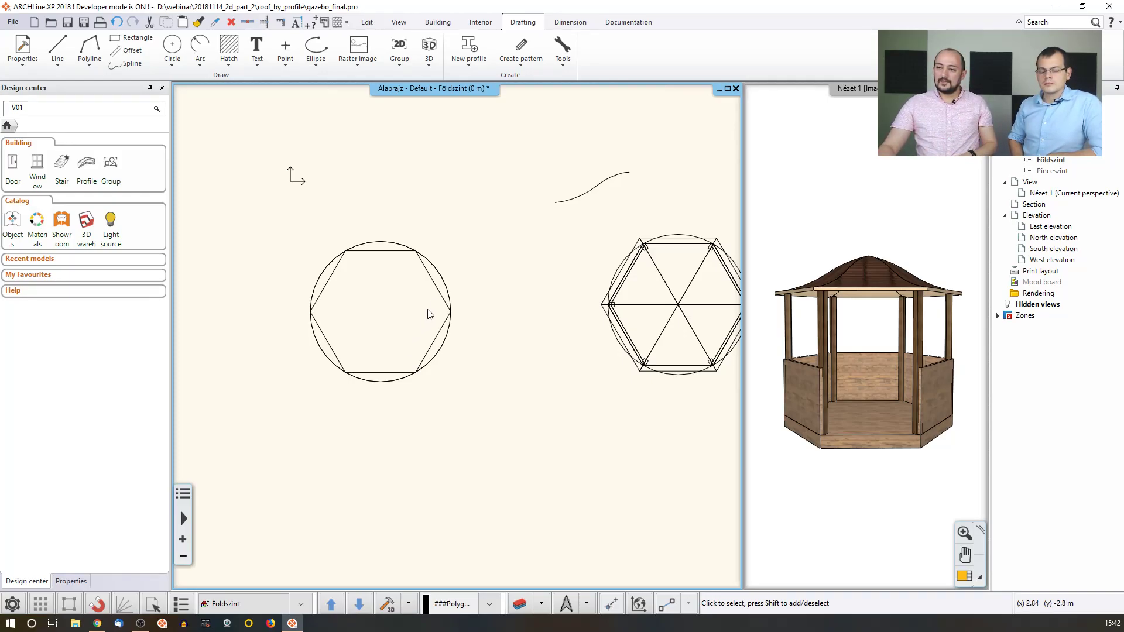
click(437, 292)
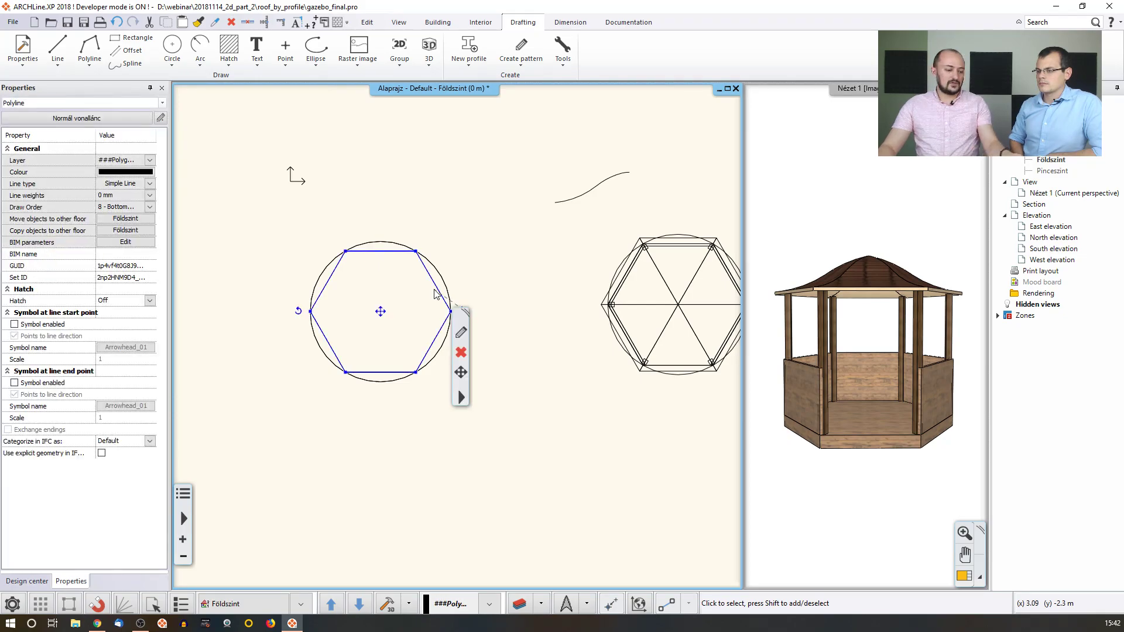
shift+click(442, 283)
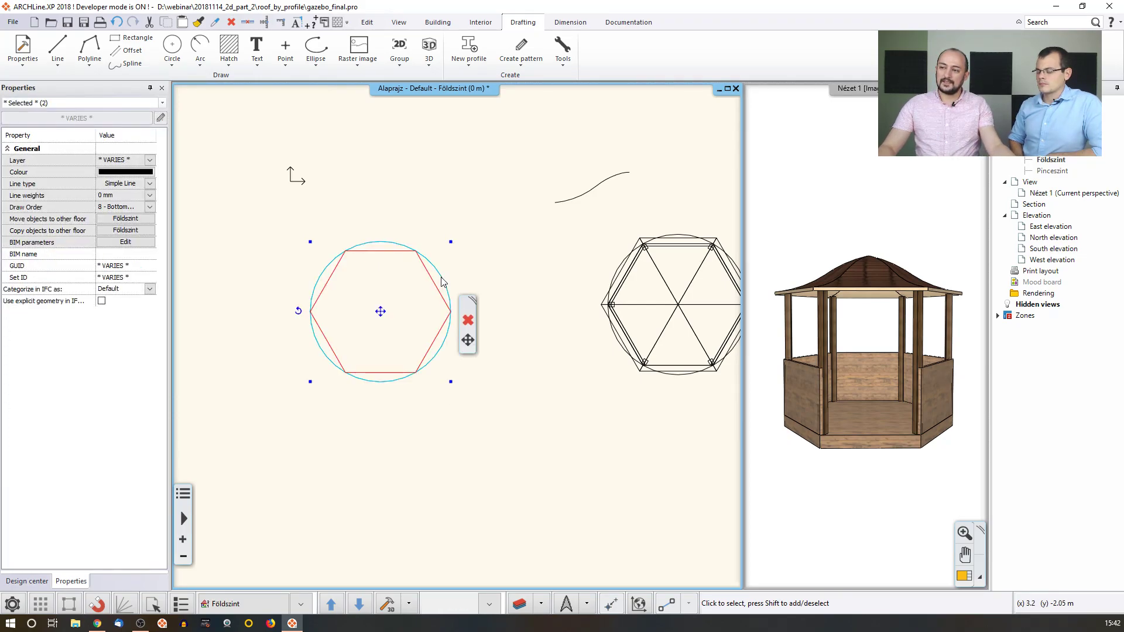
drag(269, 207, 480, 408)
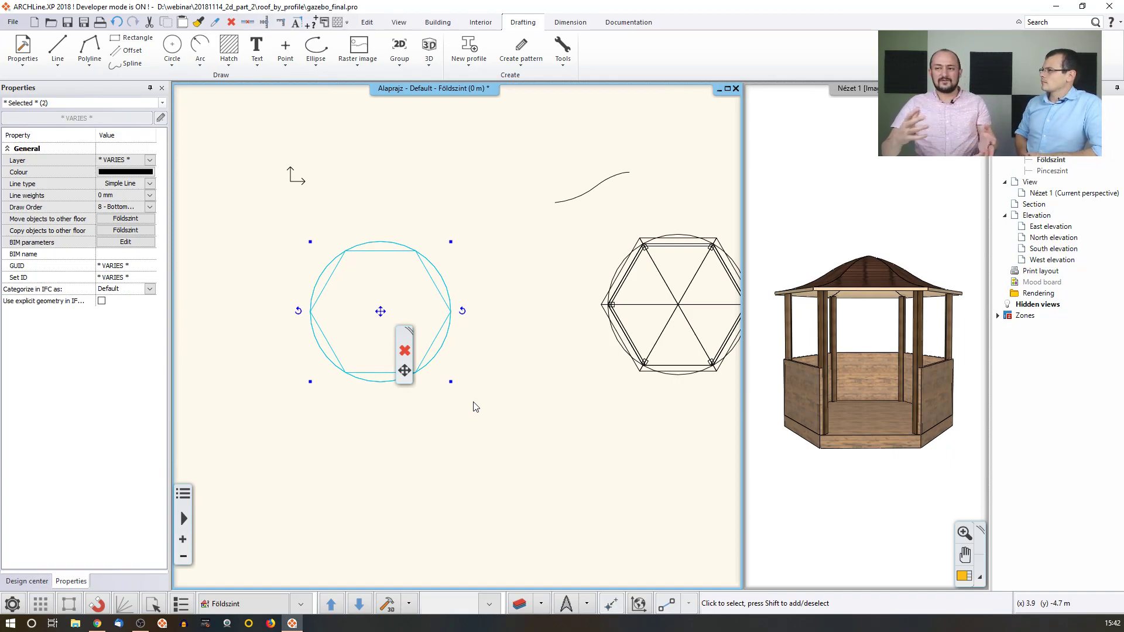
click(381, 212)
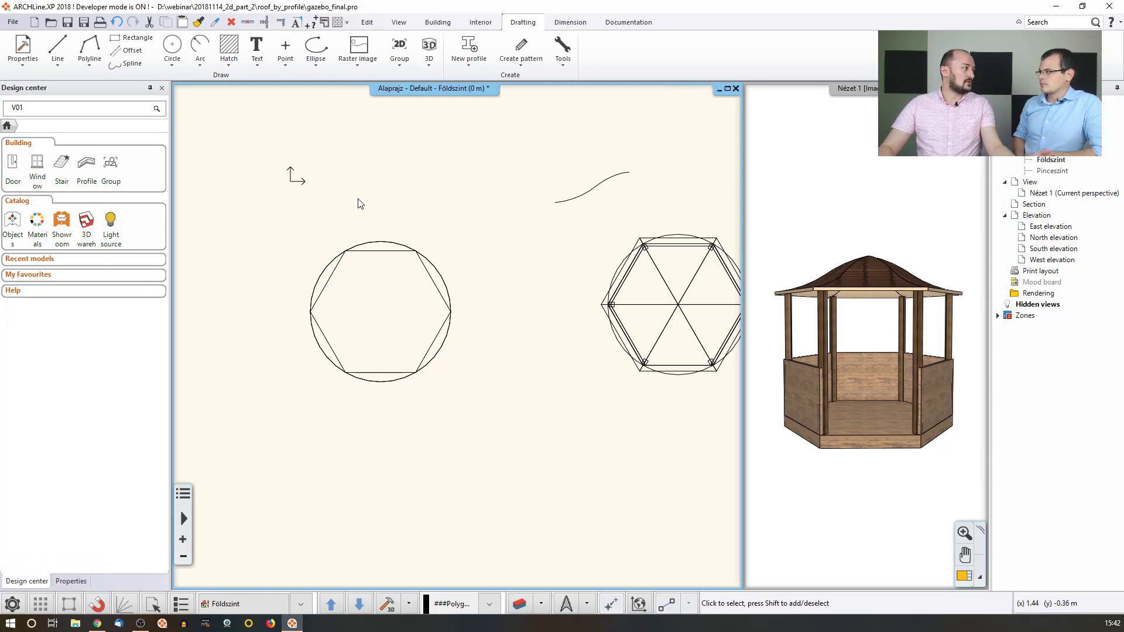
Combine the new circle and its inscribed hexagon into a local group.
click(276, 223)
click(474, 402)
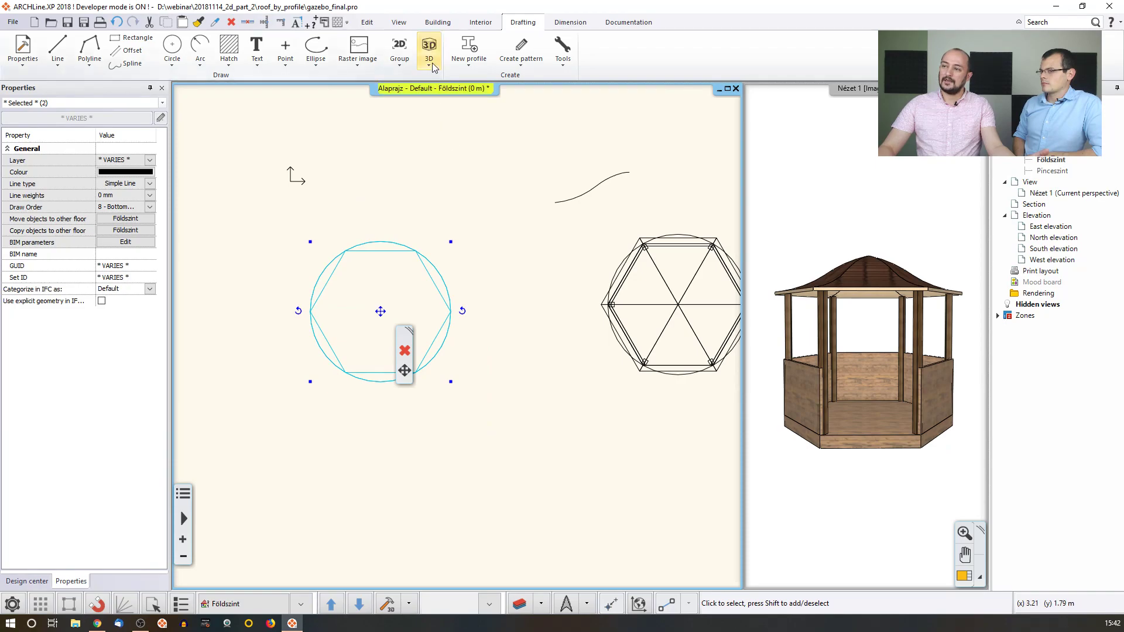
click(403, 64)
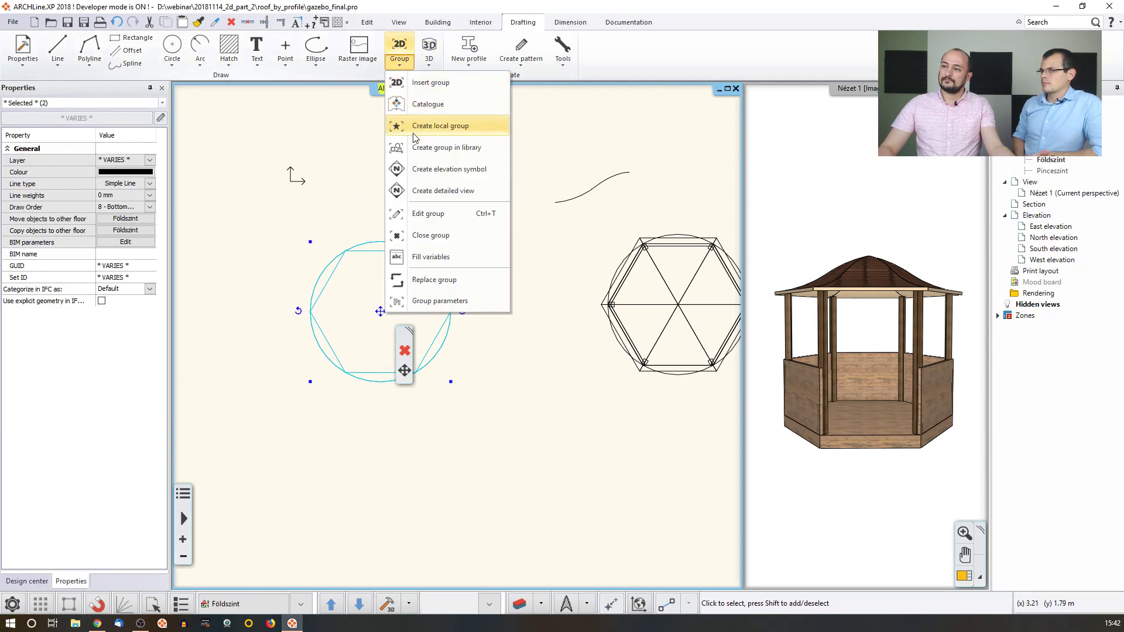
click(458, 130)
key(Return)
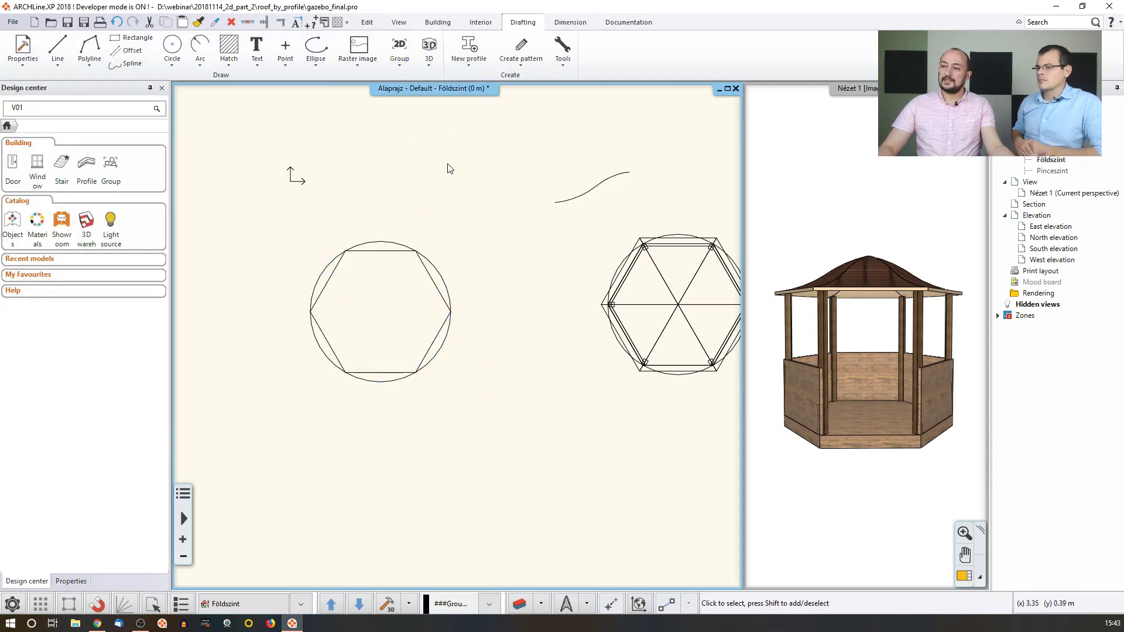
Explode the circle and hexagon group and check that the circle can be selected on its own.
click(398, 250)
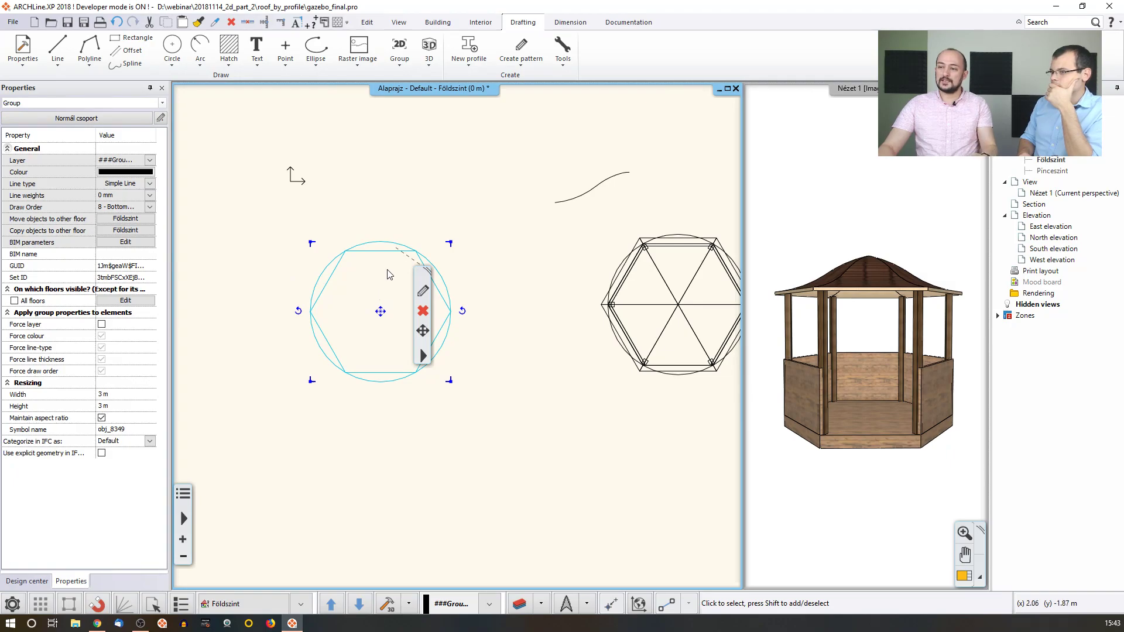
right_click(424, 355)
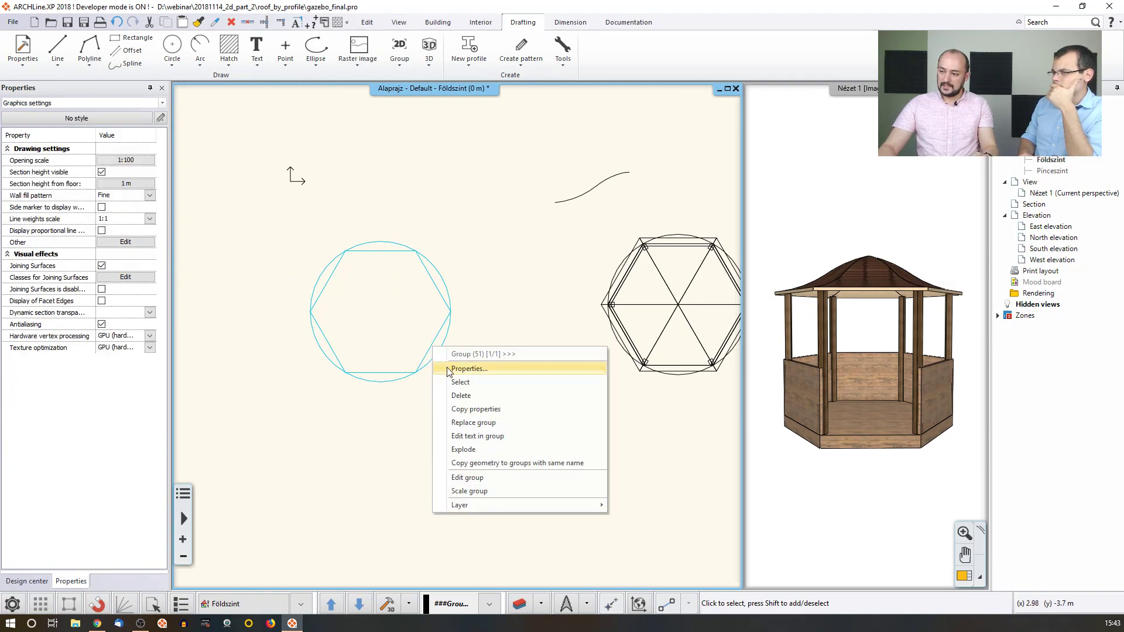
click(464, 449)
click(441, 350)
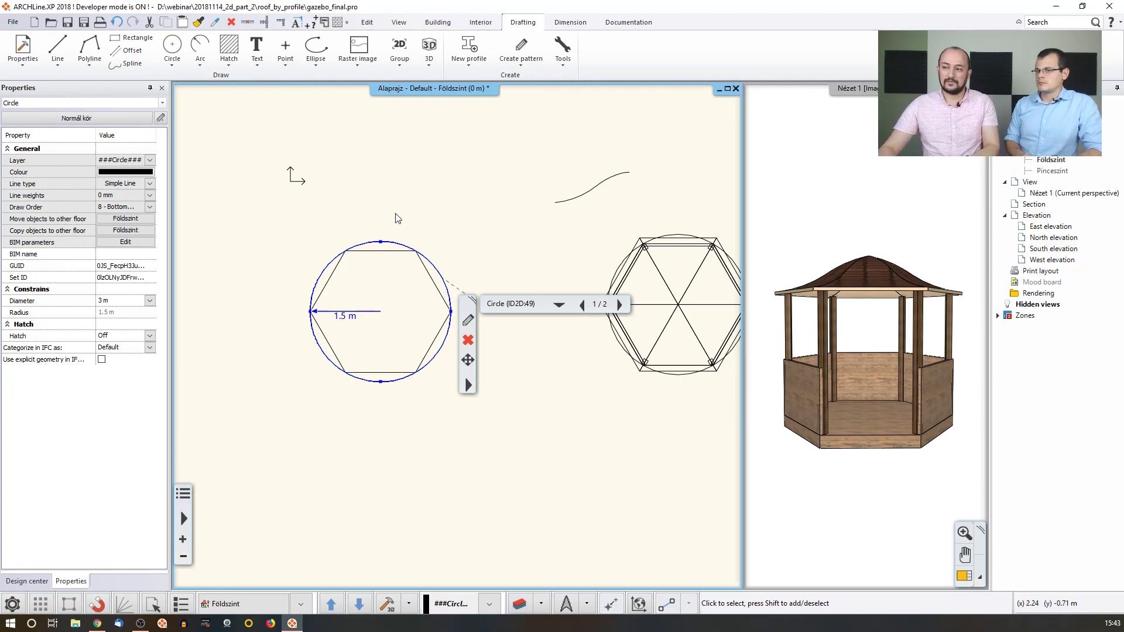
click(412, 211)
middle_drag(418, 208, 417, 215)
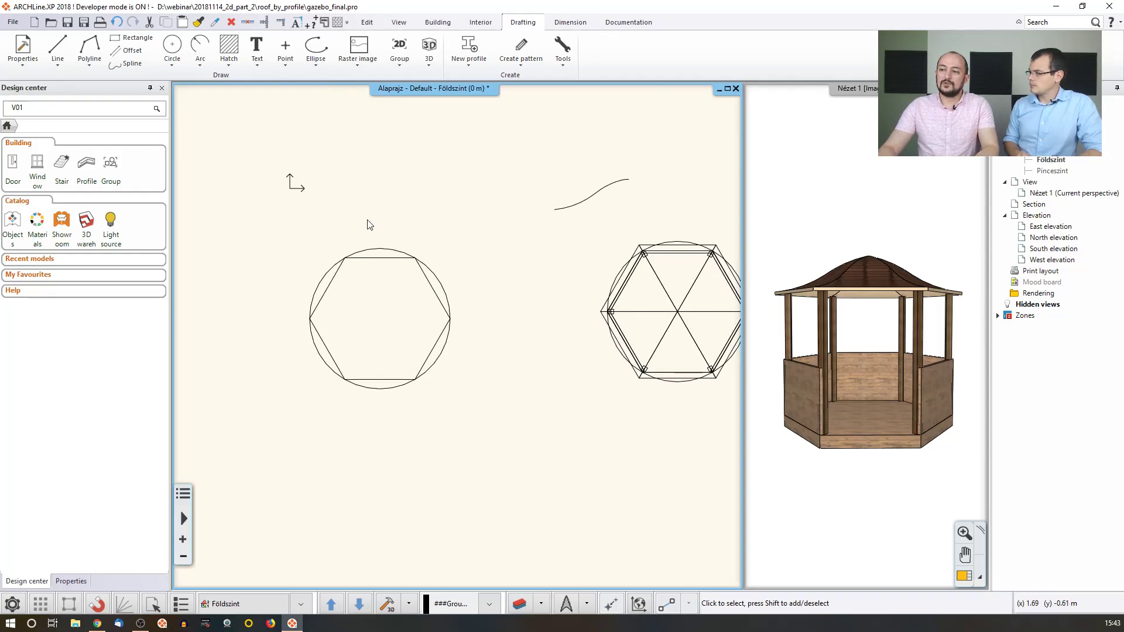
click(307, 220)
click(487, 427)
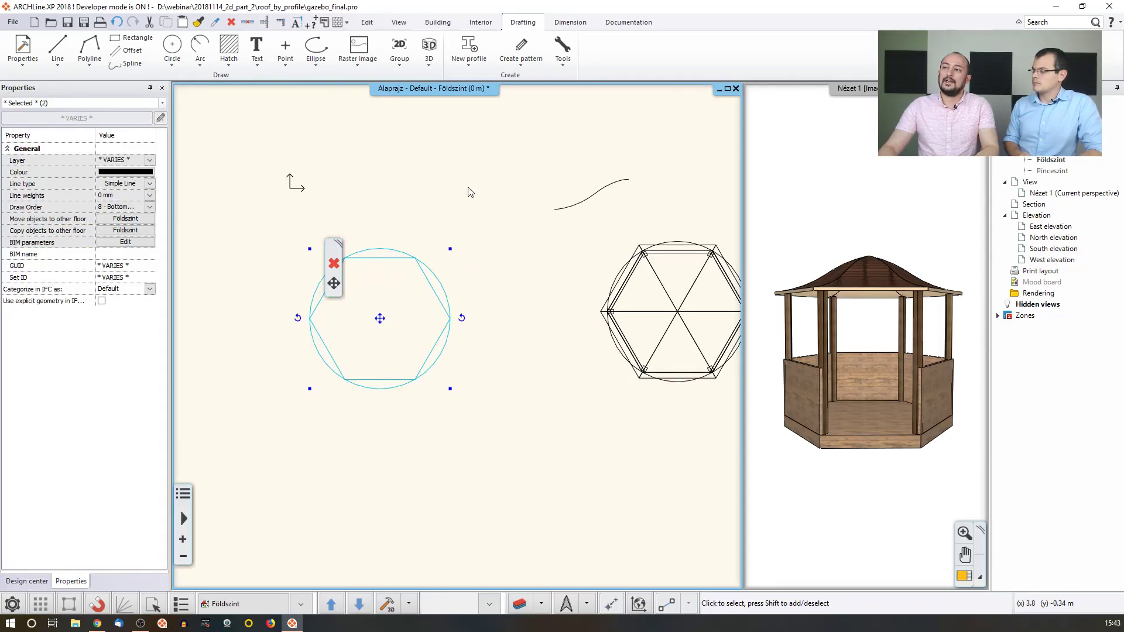
click(398, 58)
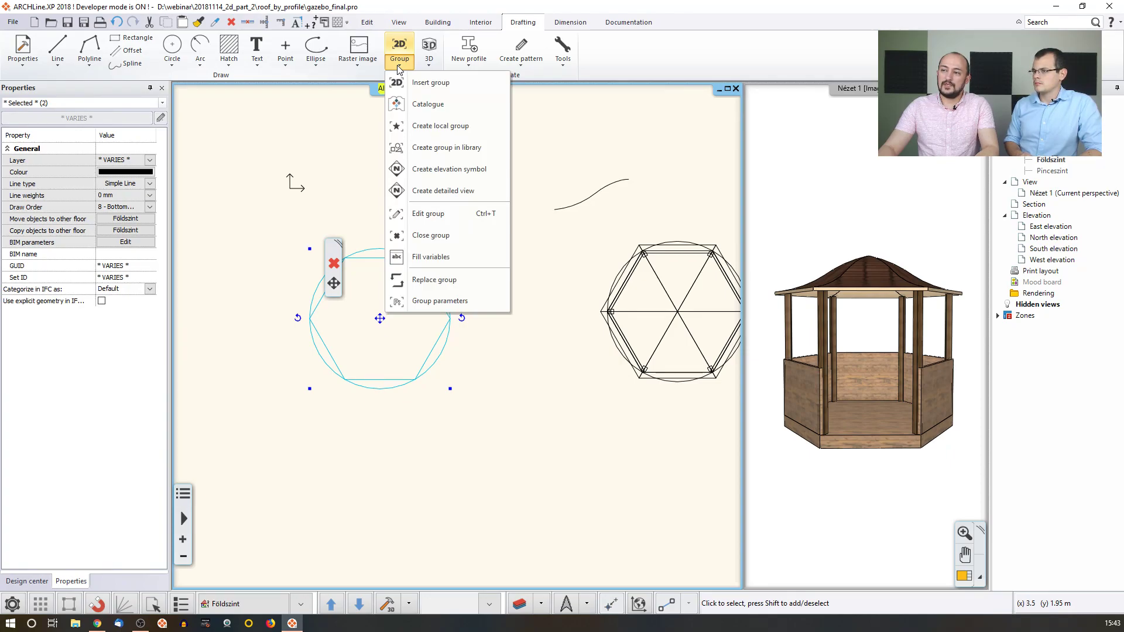
click(478, 149)
Place the text "T" in Arial 200 style at the circle's centre.
click(256, 66)
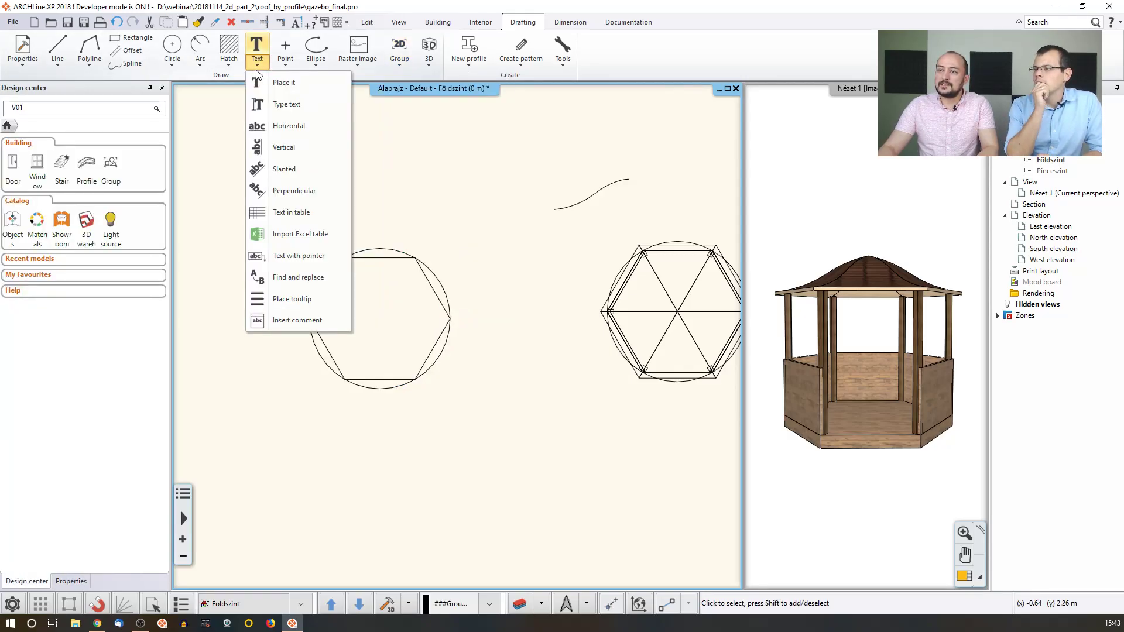
click(283, 82)
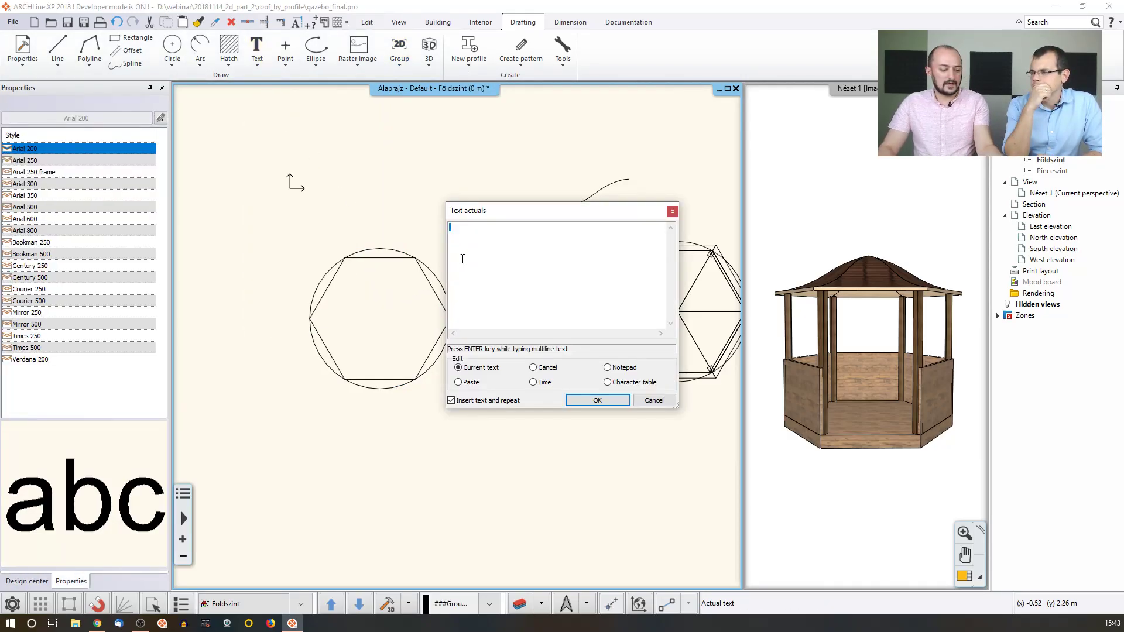
text(T)
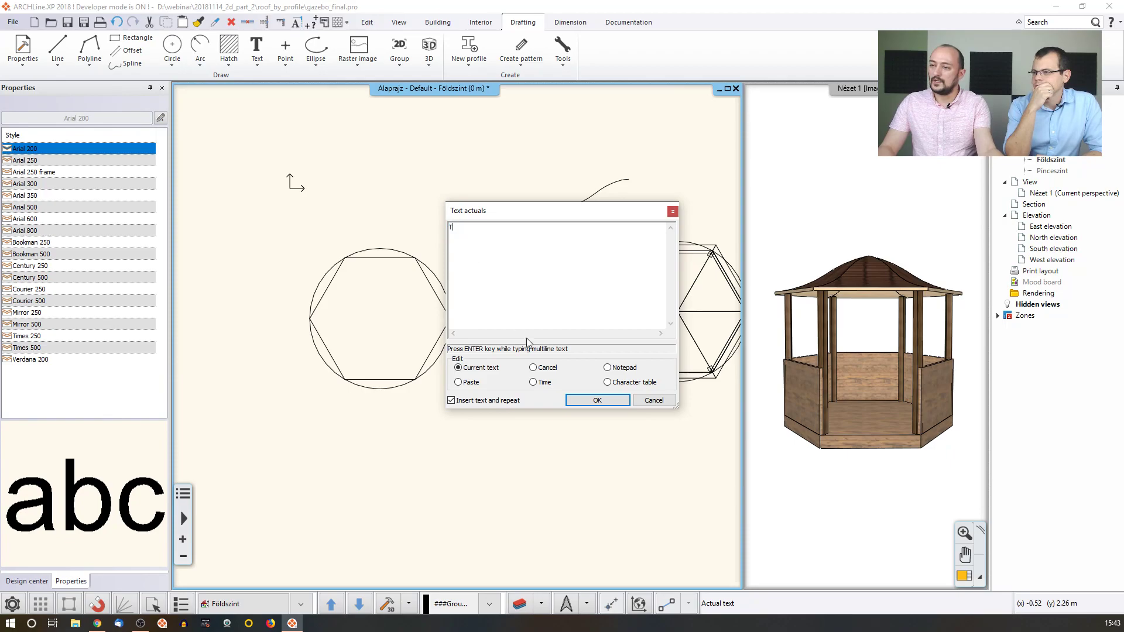
click(581, 403)
click(380, 318)
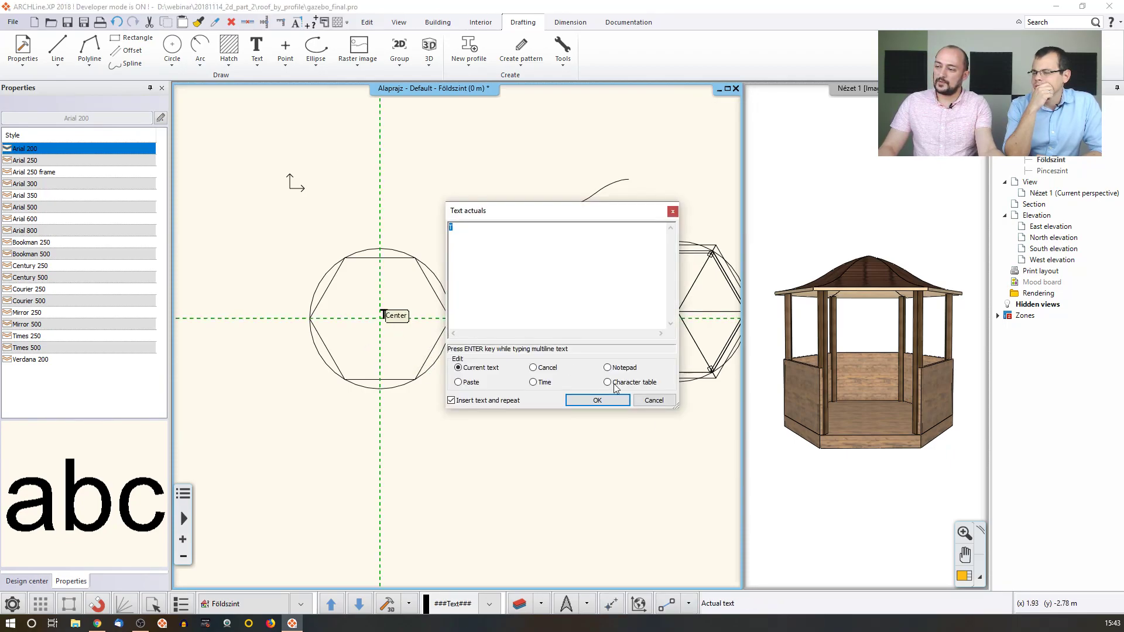
click(653, 400)
Set the font size of the T text to 800 mm.
click(382, 316)
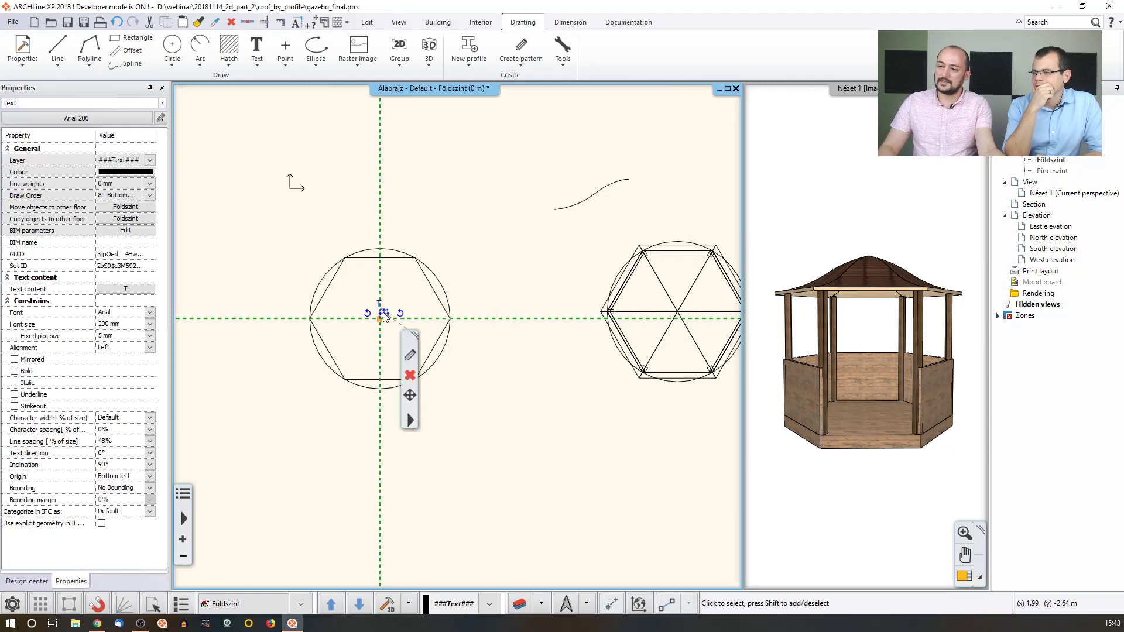
click(149, 324)
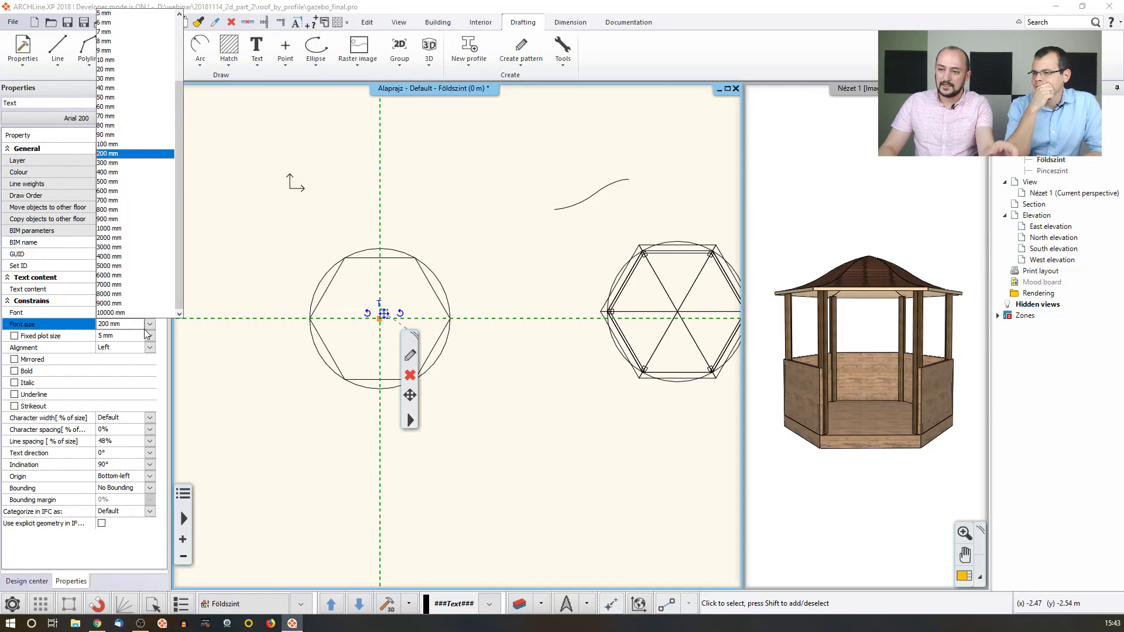
click(120, 210)
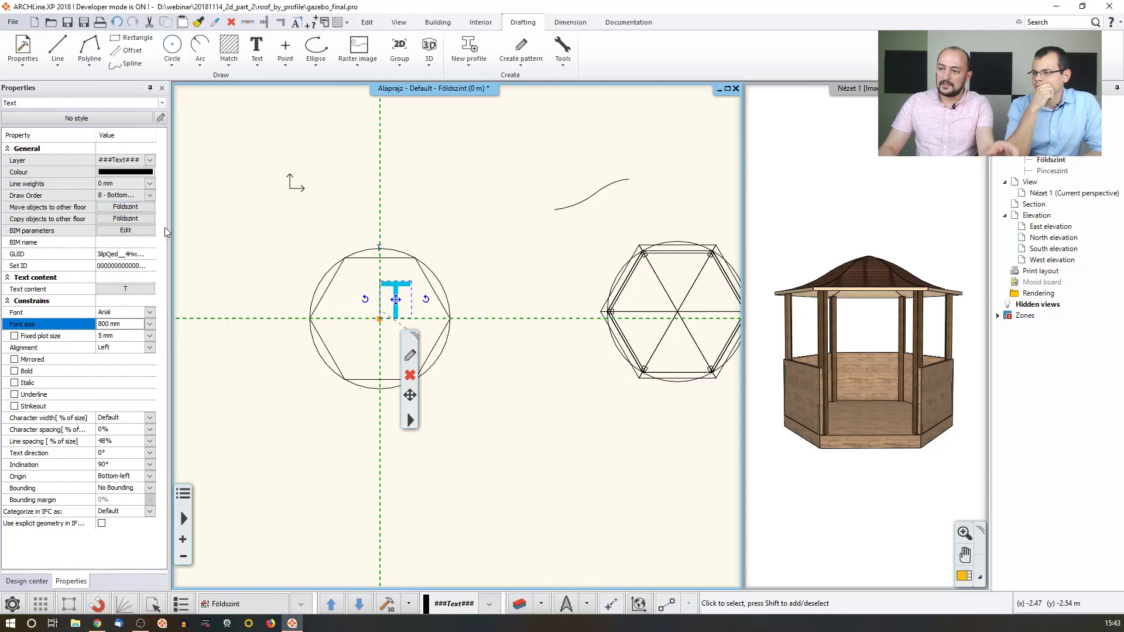
click(223, 254)
Move the T text so that its middle sits on the circle's centre point.
click(383, 312)
click(396, 300)
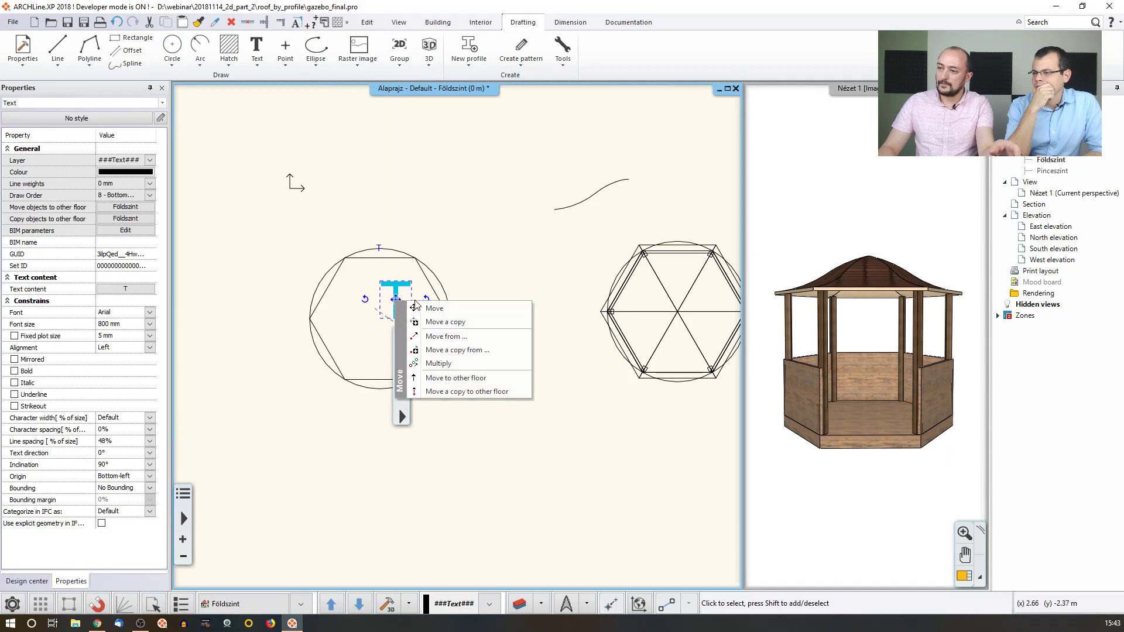
click(420, 308)
click(380, 319)
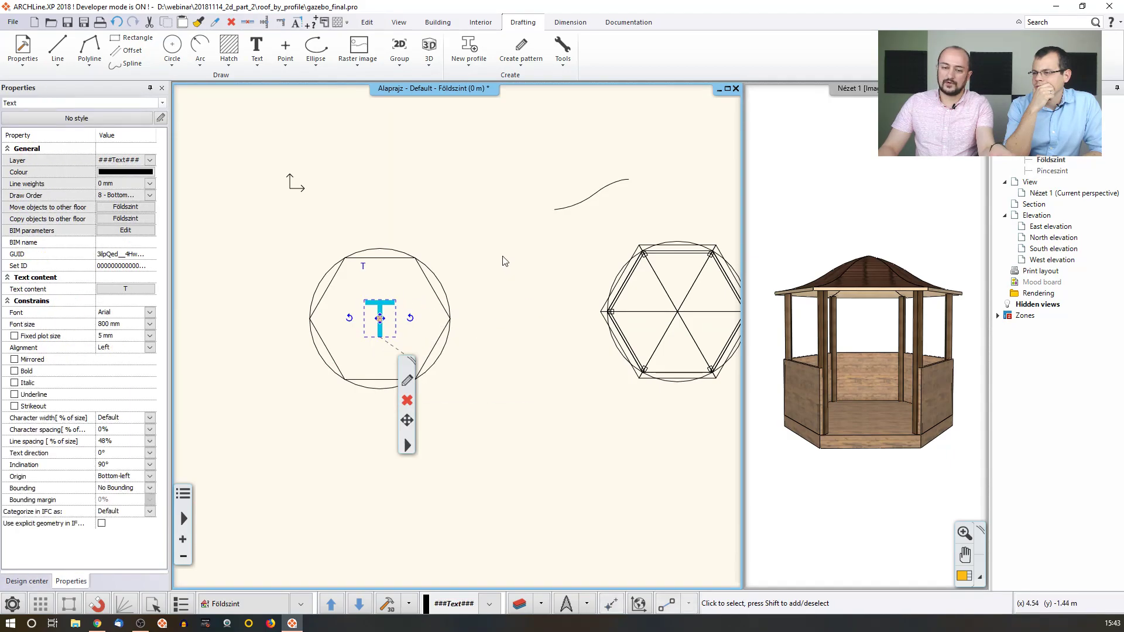
click(505, 261)
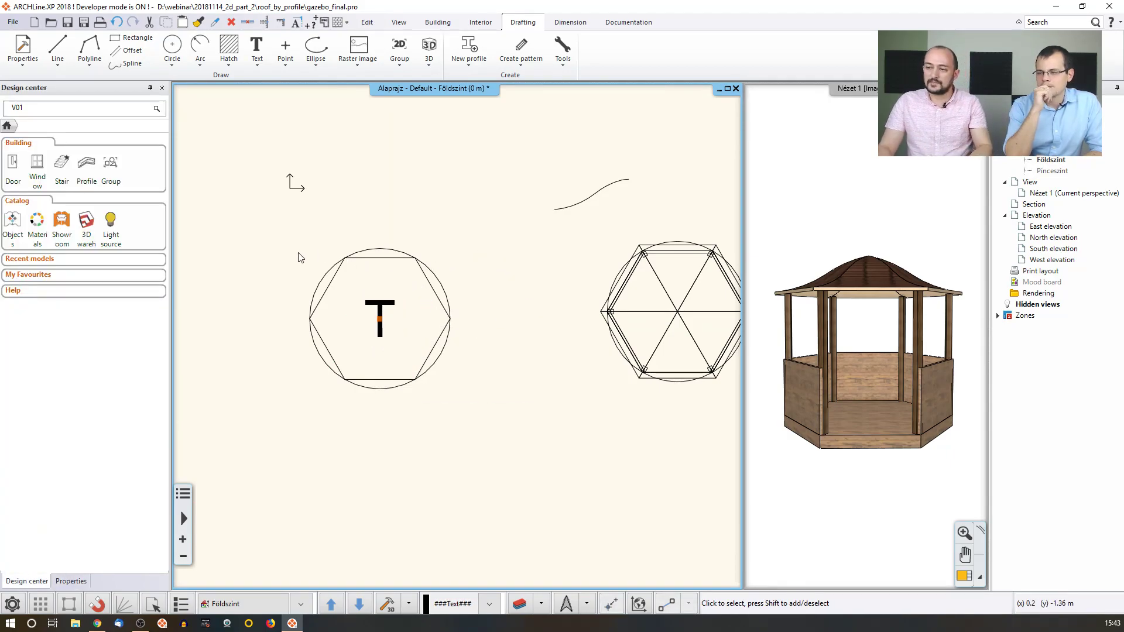
Start a library group from the circle, hexagon and T, with hotspots at the centre and the hexagon's two upper and two lower corners.
drag(255, 223, 470, 398)
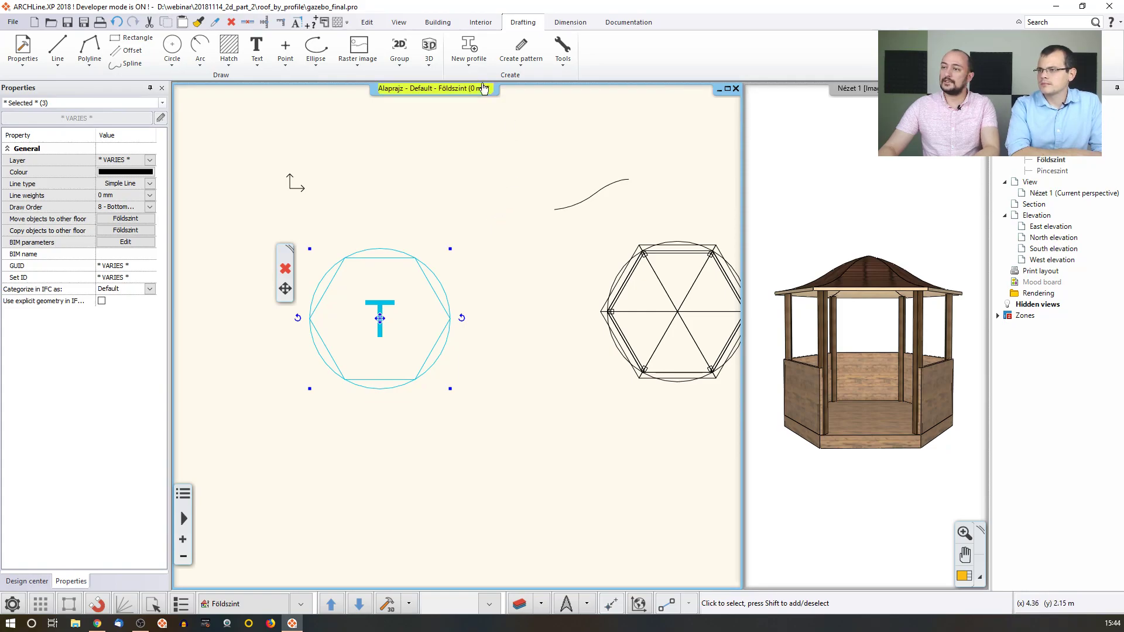
click(404, 66)
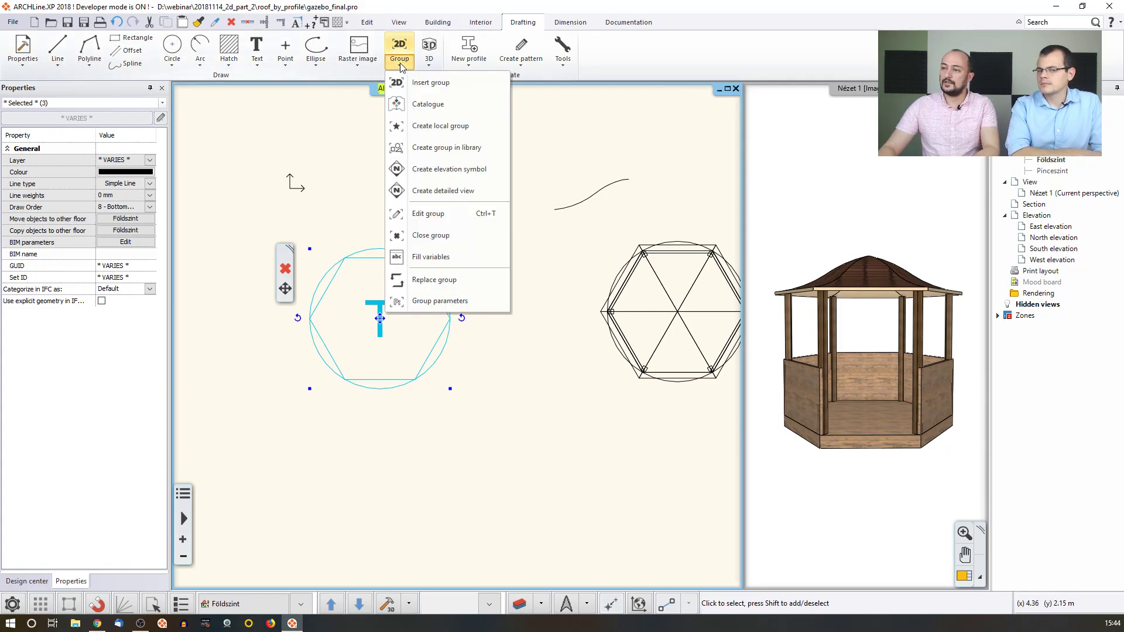
click(416, 148)
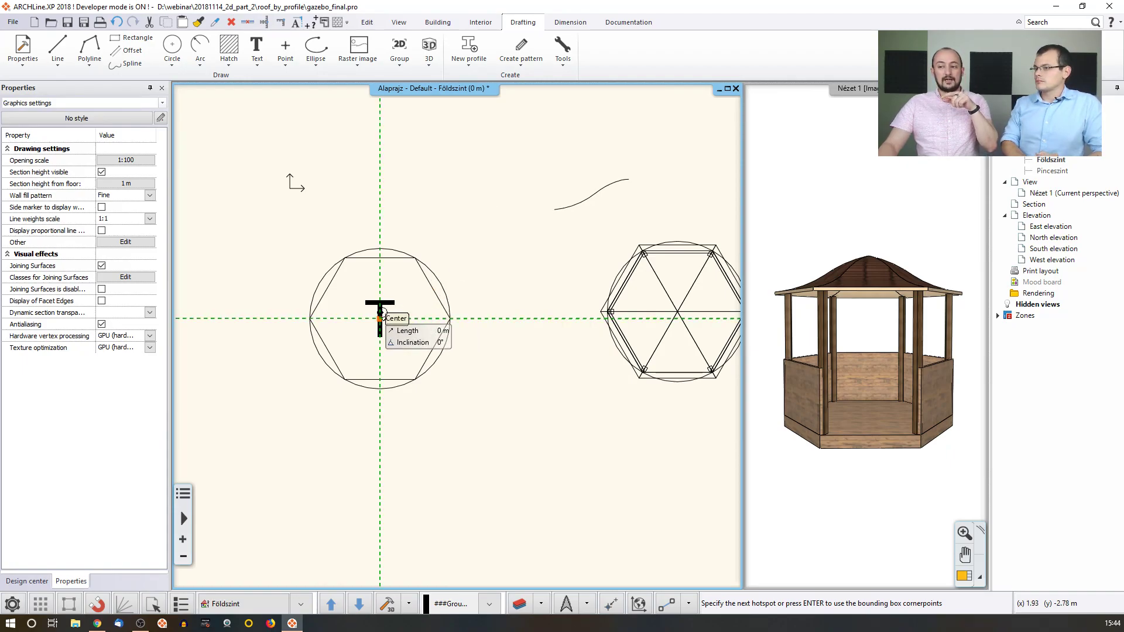
click(345, 379)
click(415, 379)
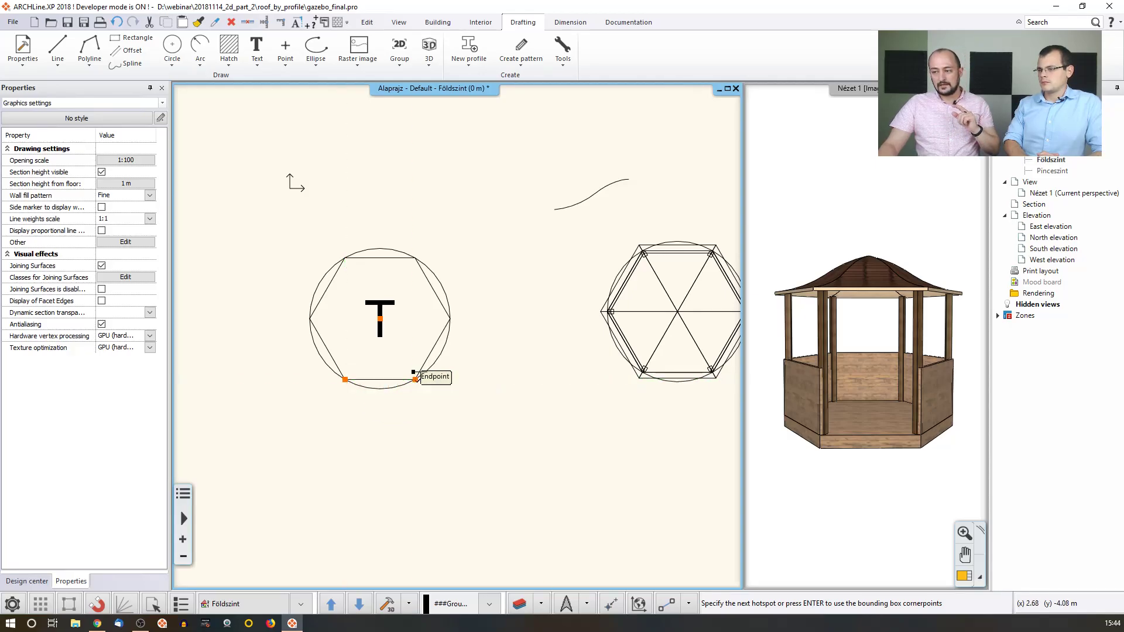
click(416, 258)
click(345, 259)
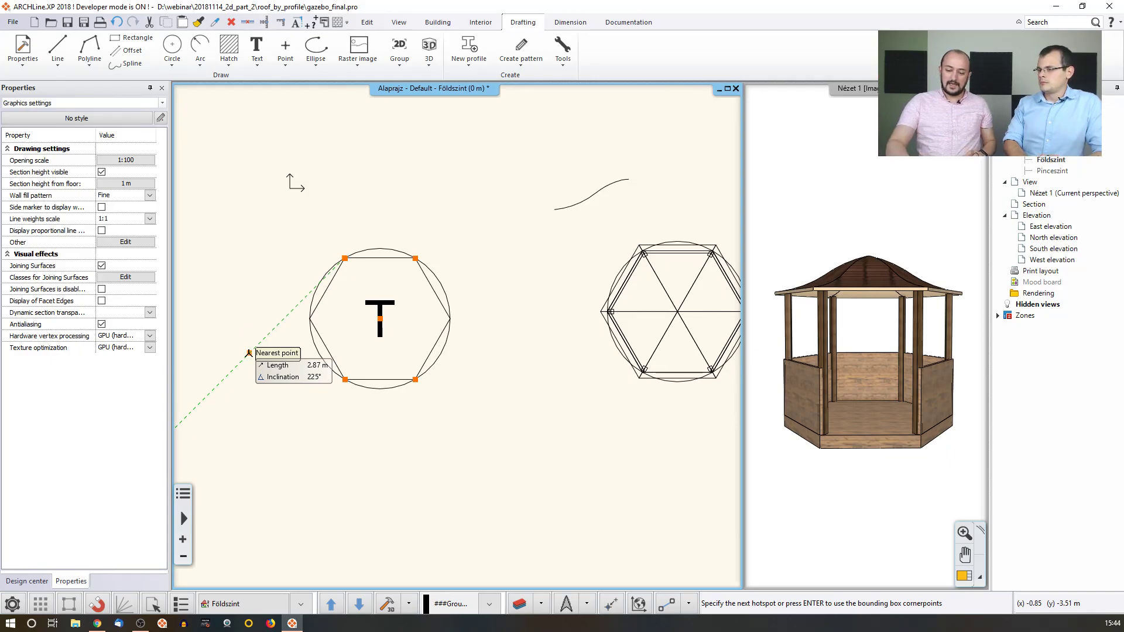
key(Return)
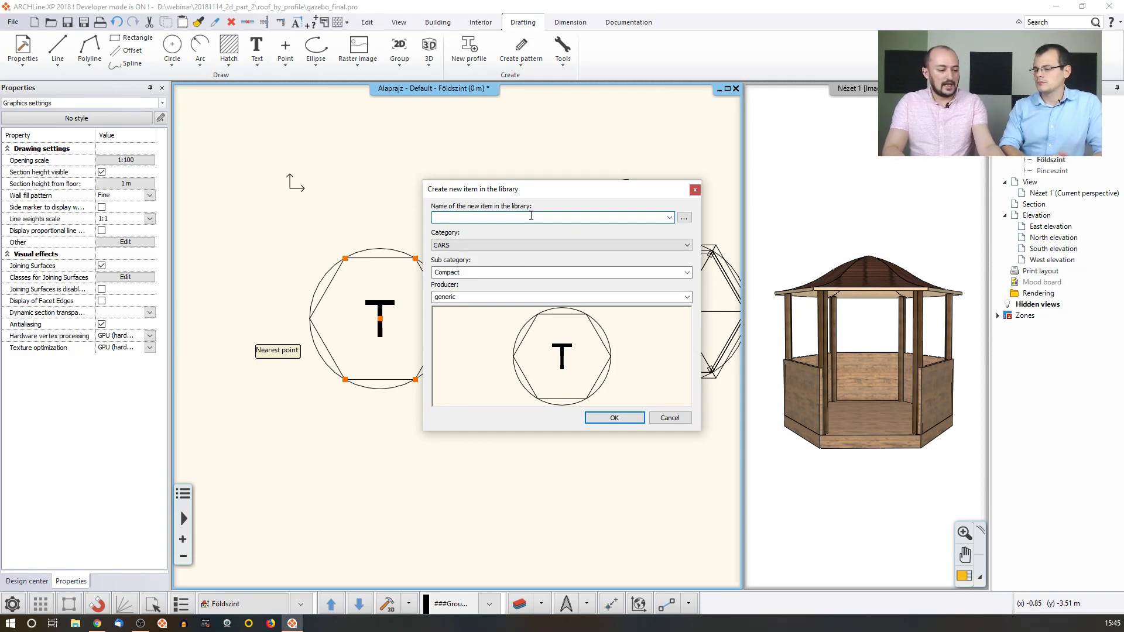
Save the new library item as Symbol T in the ELECTRONICS category, Accessories sub category.
text(Symbol T)
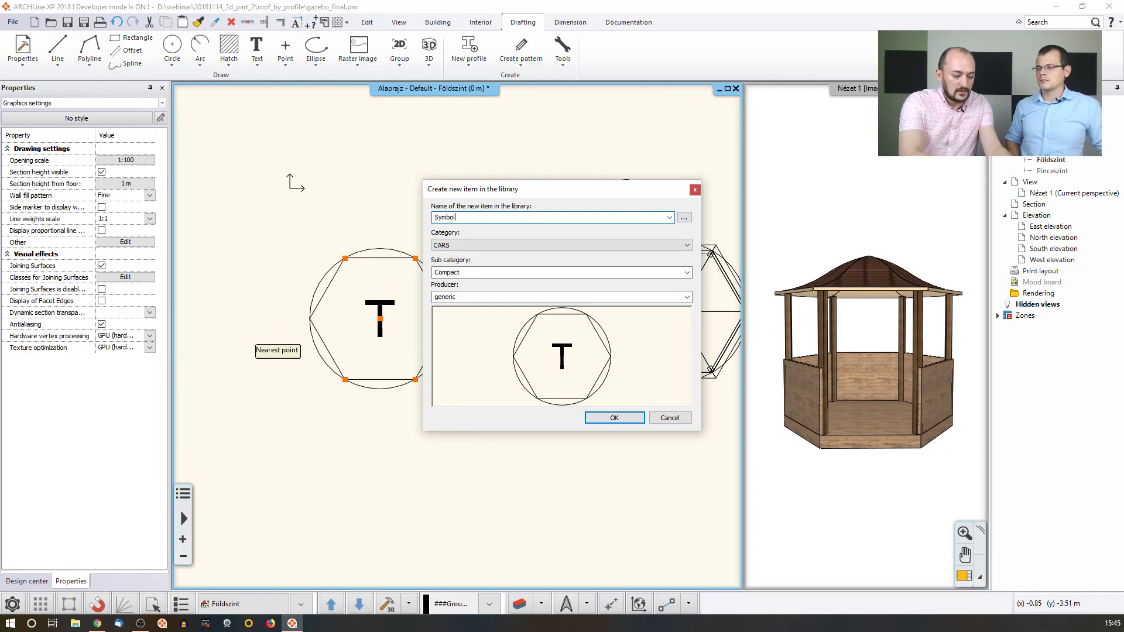
click(565, 245)
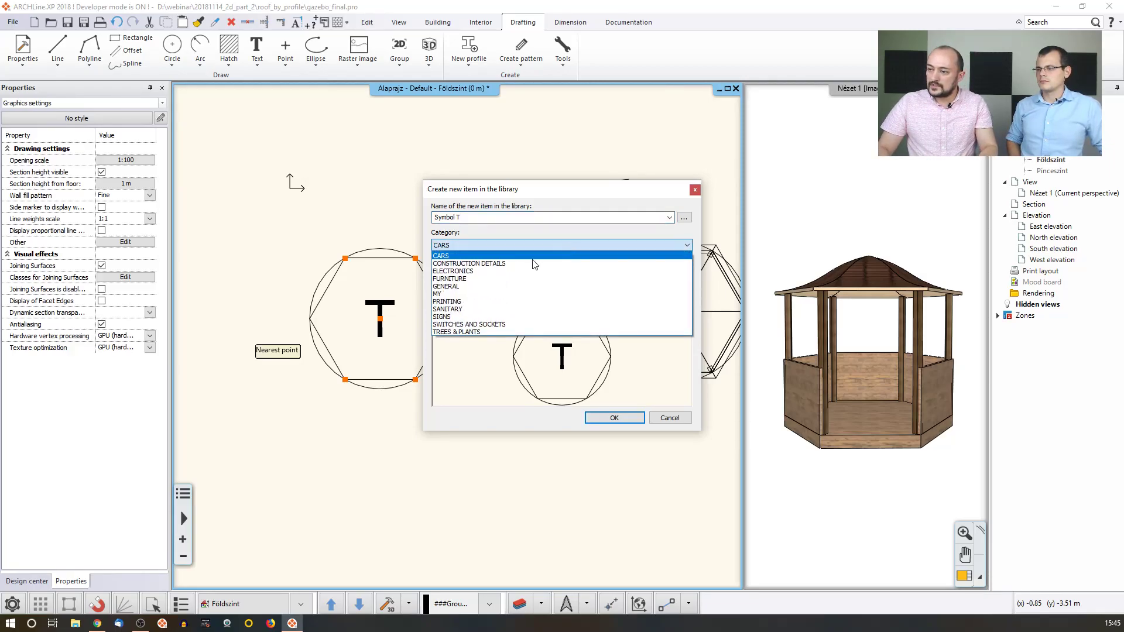
click(495, 273)
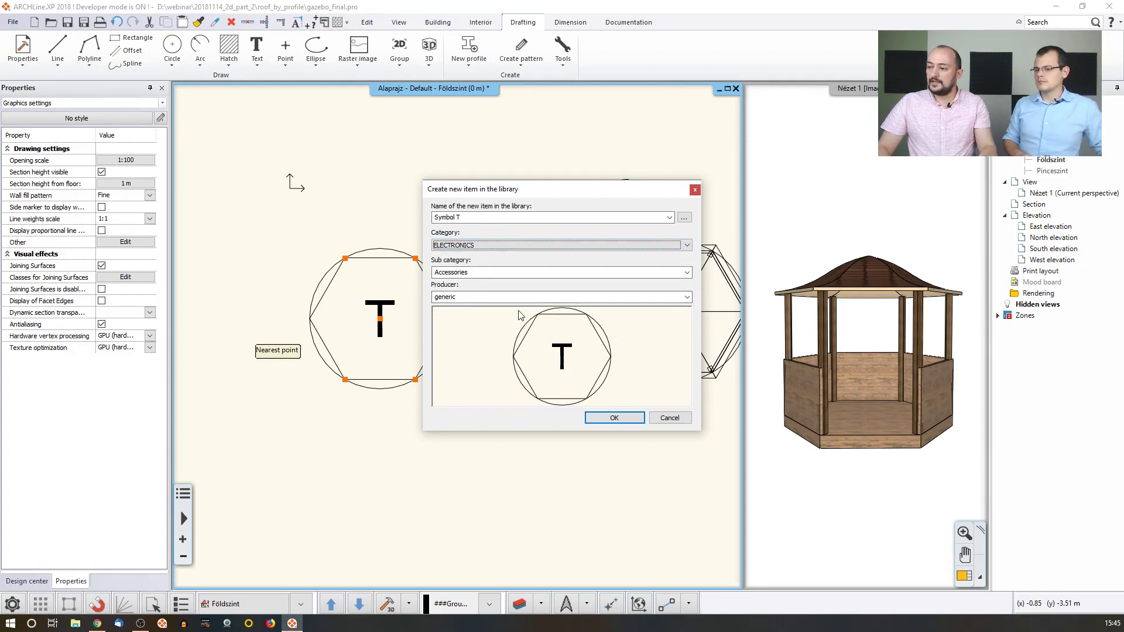
click(615, 418)
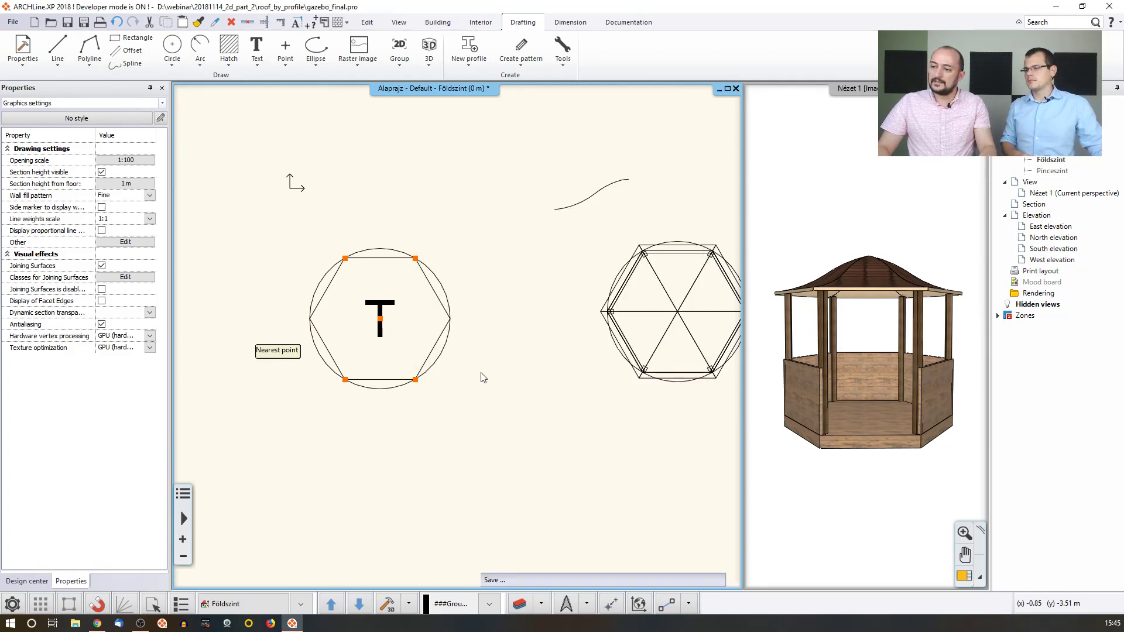
Find Symbol T under Electronics, Accessories in the group library and try placing a copy below the original on the floor plan.
click(112, 169)
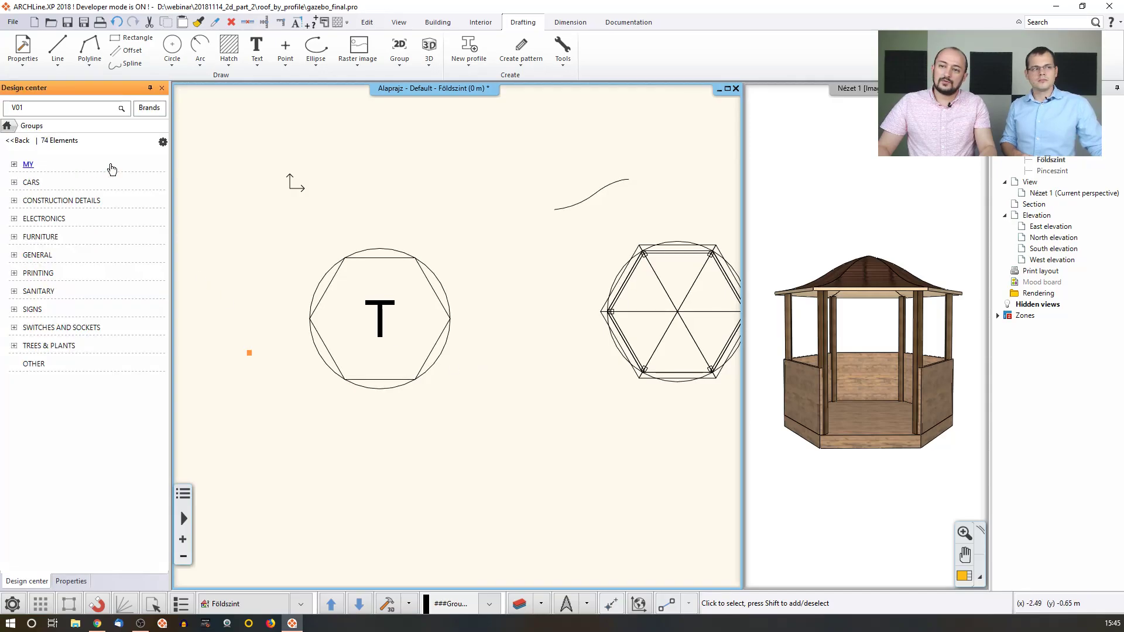
click(40, 218)
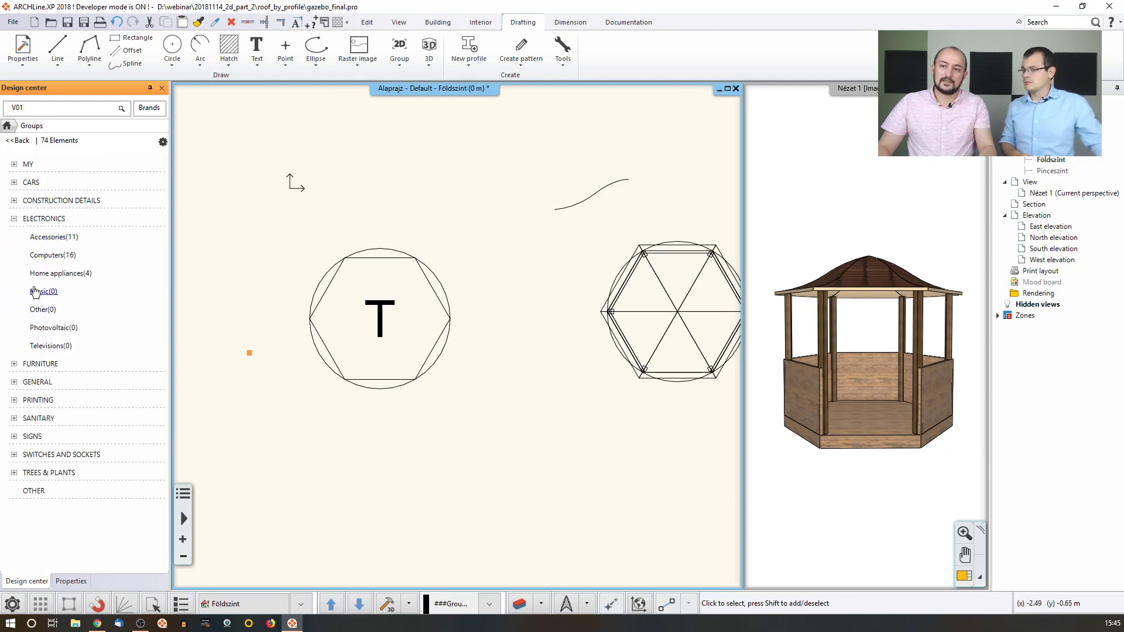
click(52, 237)
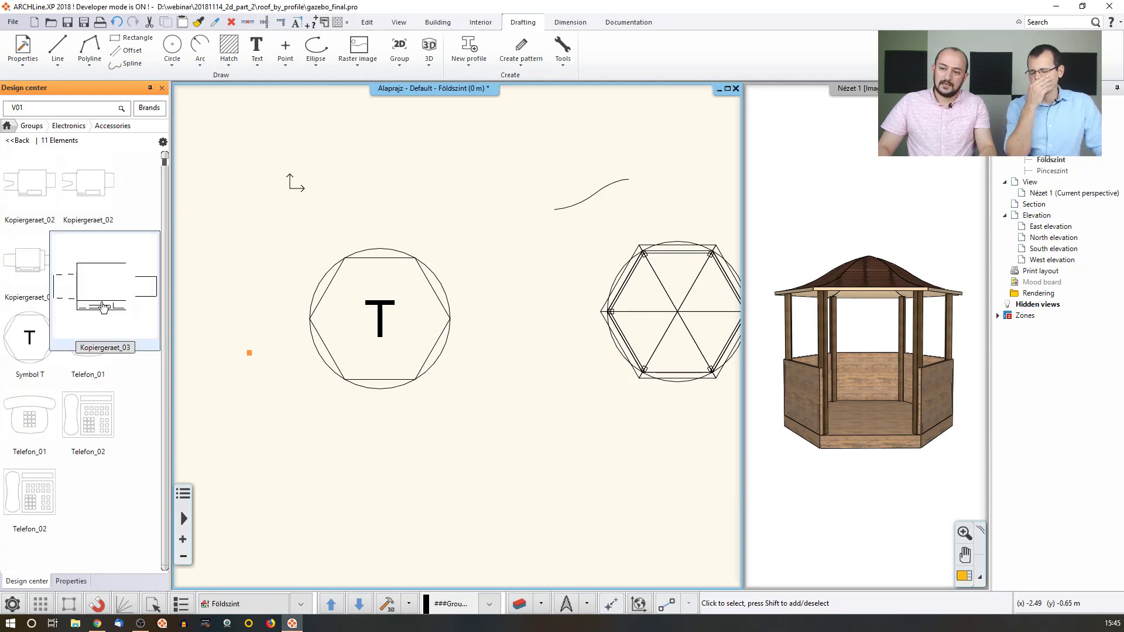
click(46, 373)
drag(82, 390, 398, 461)
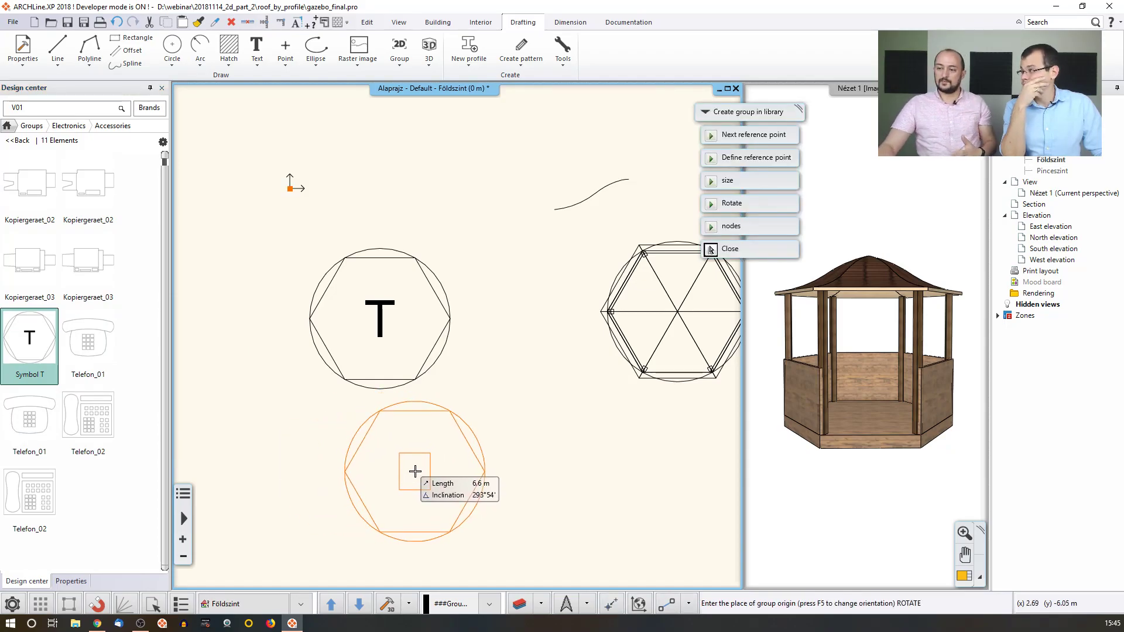
key(Escape)
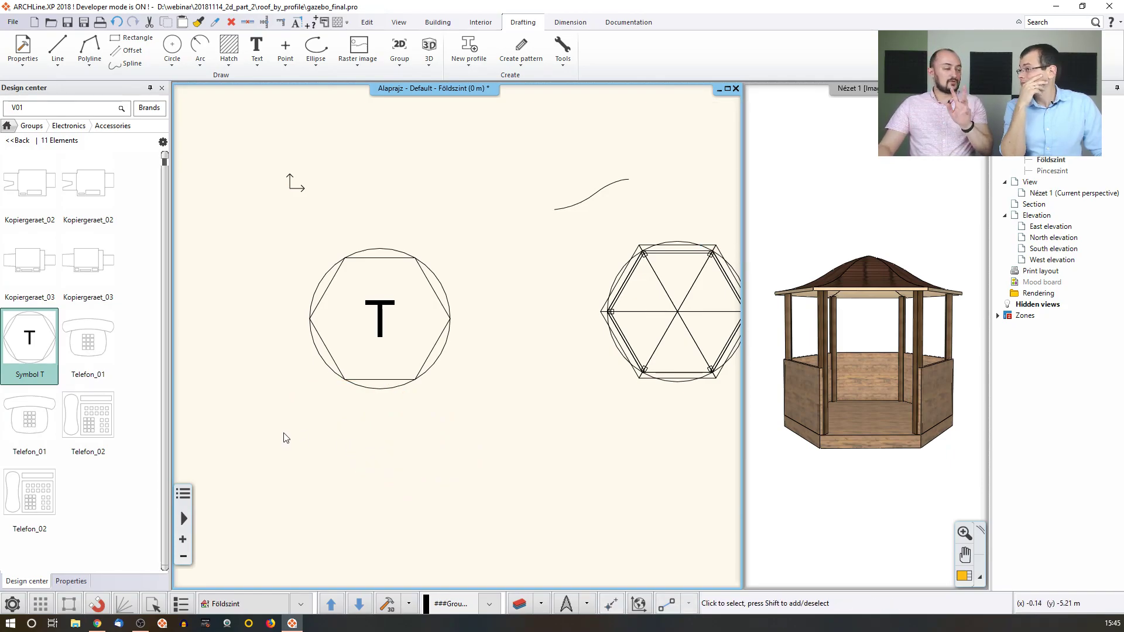
Open Symbol T's details and try placing it with hotspot 5, the hexagon's upper-left corner, as the reference point.
mouse_move(35, 364)
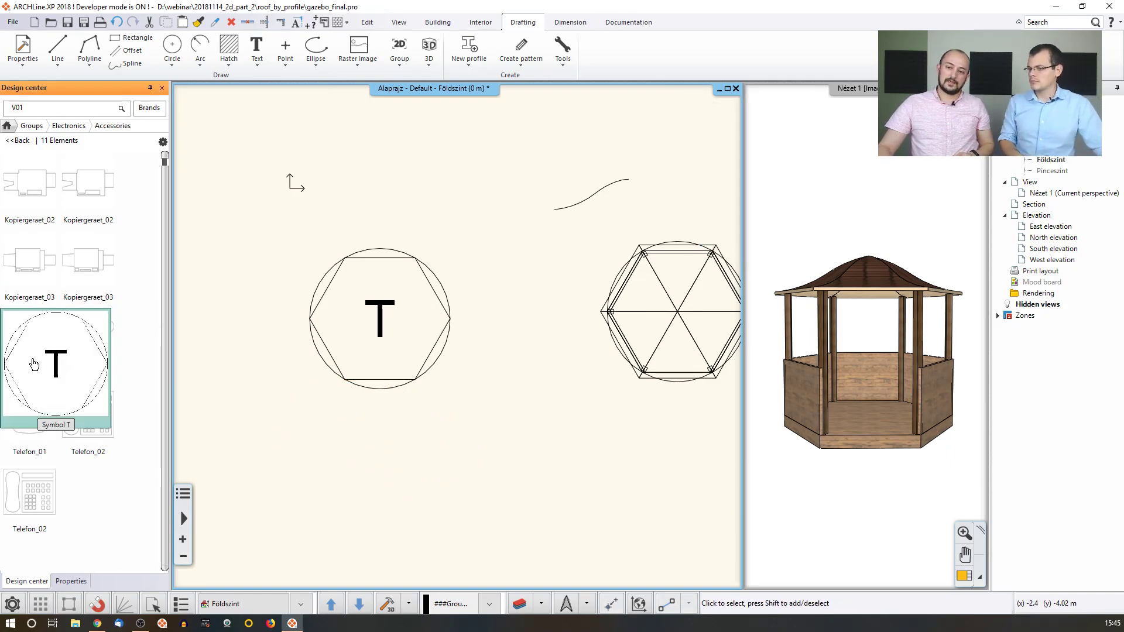
click(34, 364)
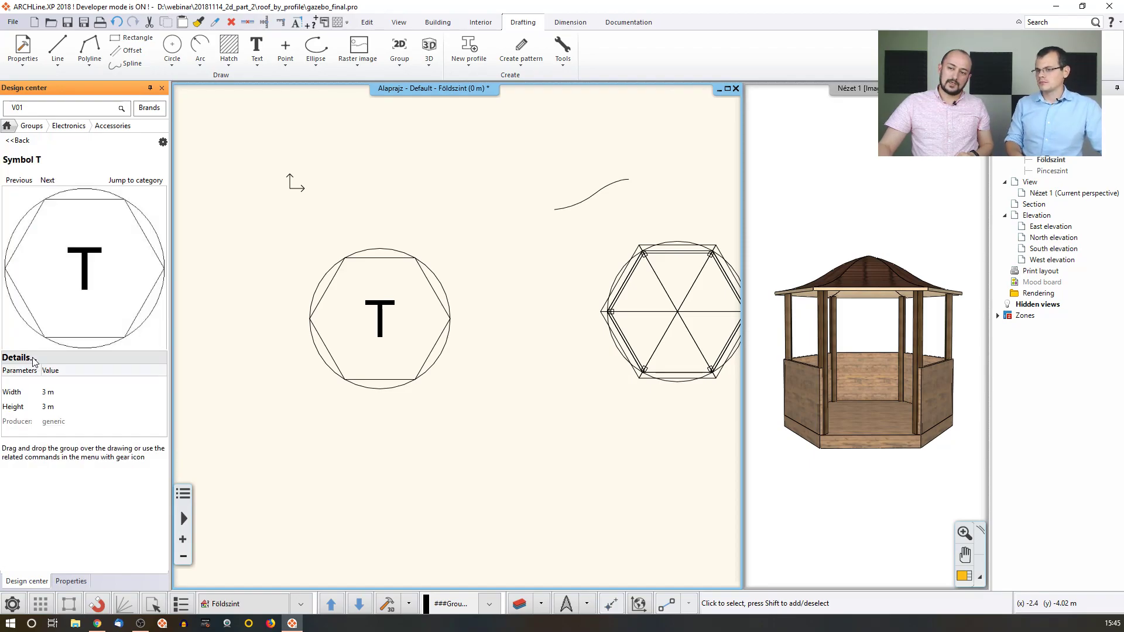
double_click(69, 291)
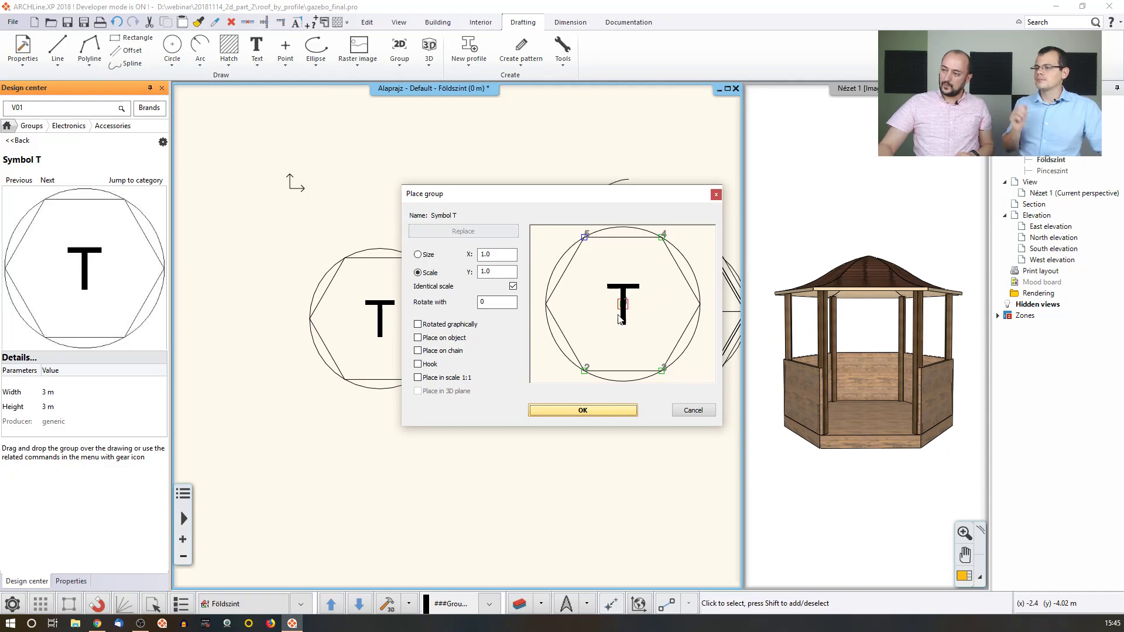
click(585, 236)
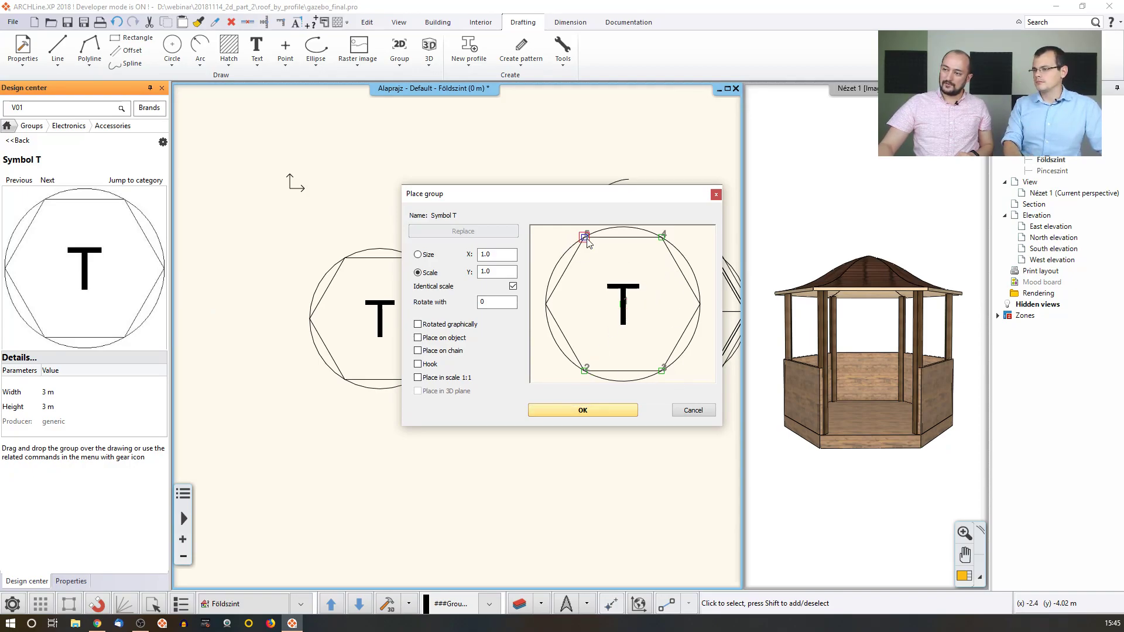
click(594, 410)
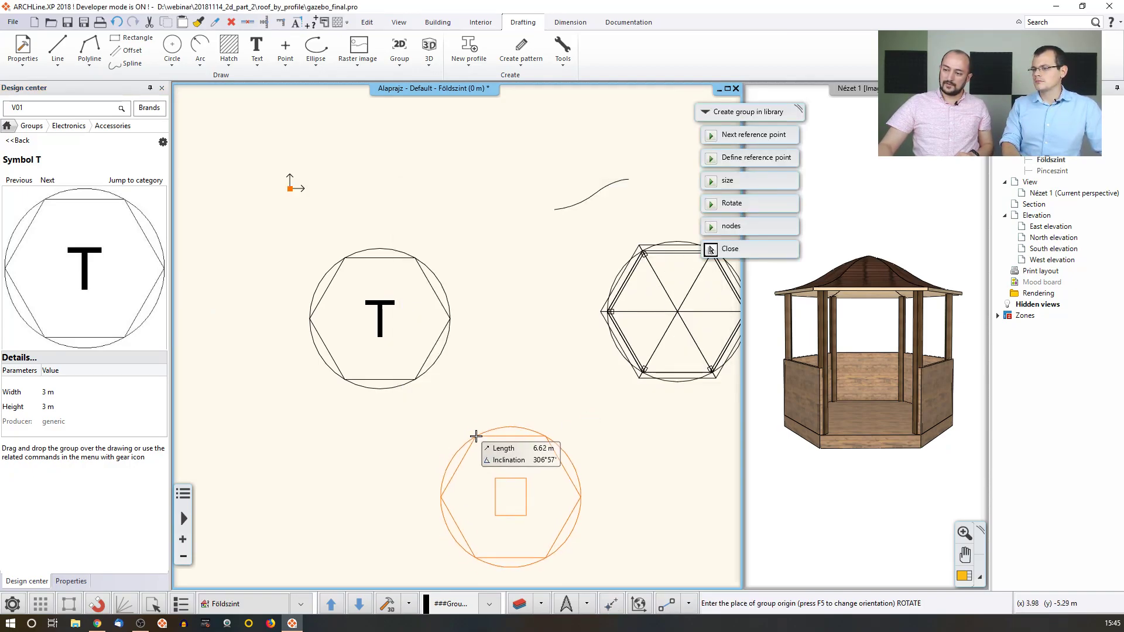
click(710, 249)
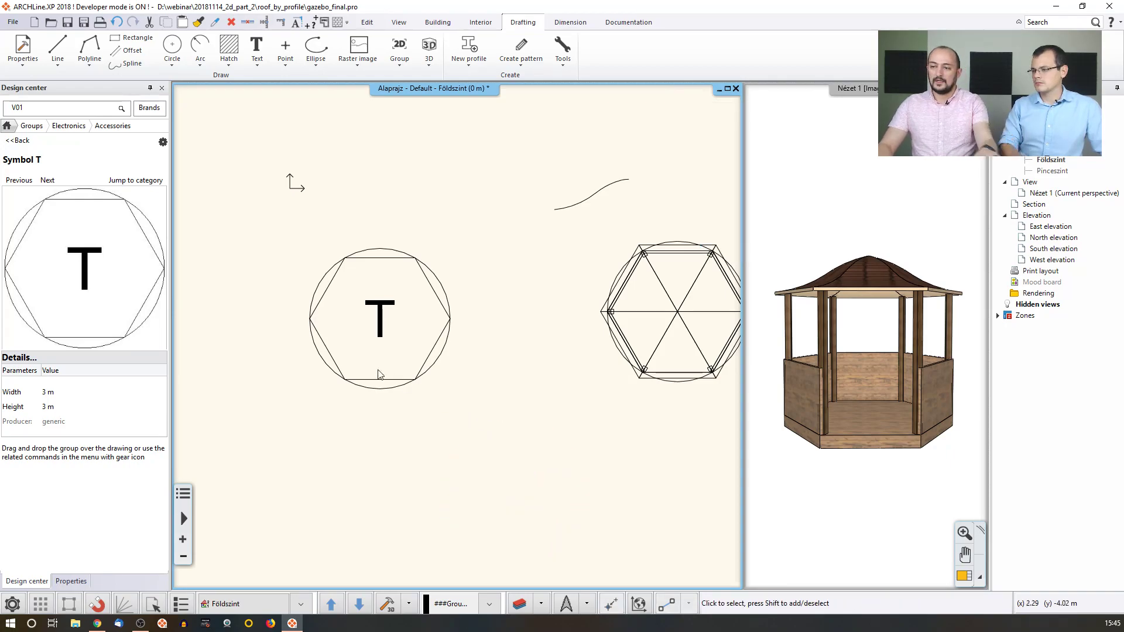
key(Return)
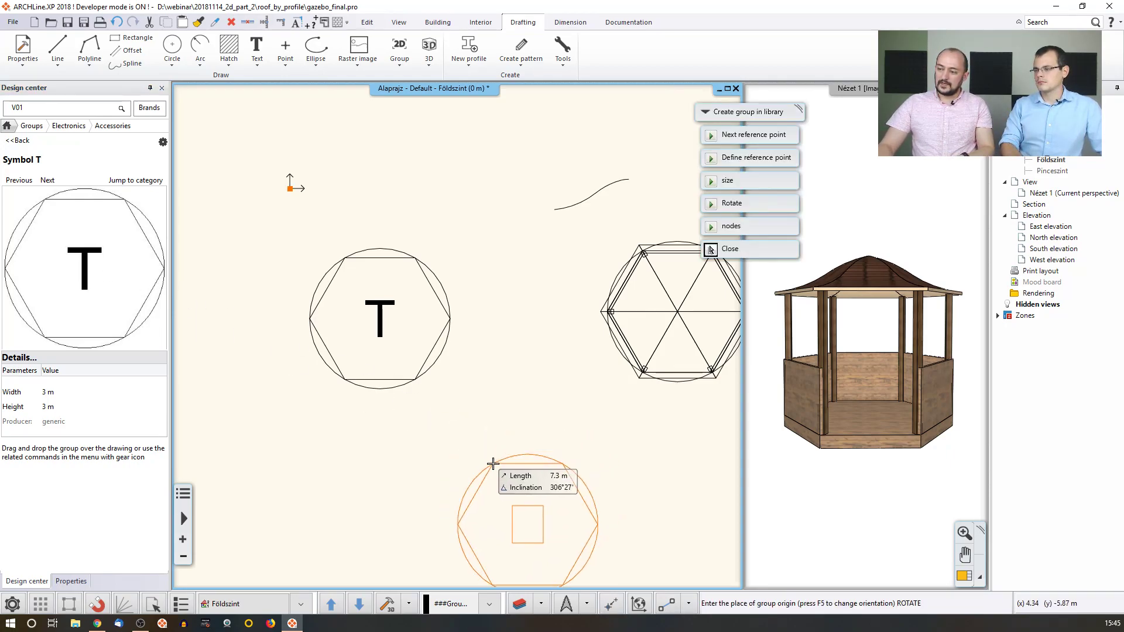
key(Escape)
Try placing Symbol T at scale 1.0 with its centre hotspot as the reference point.
double_click(96, 277)
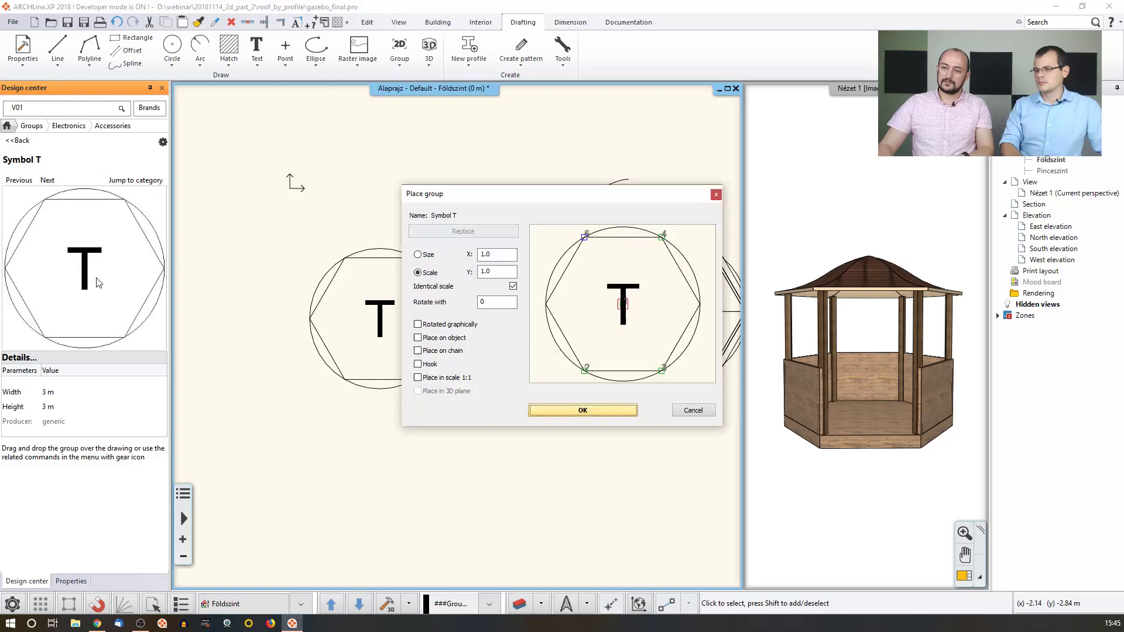
click(597, 410)
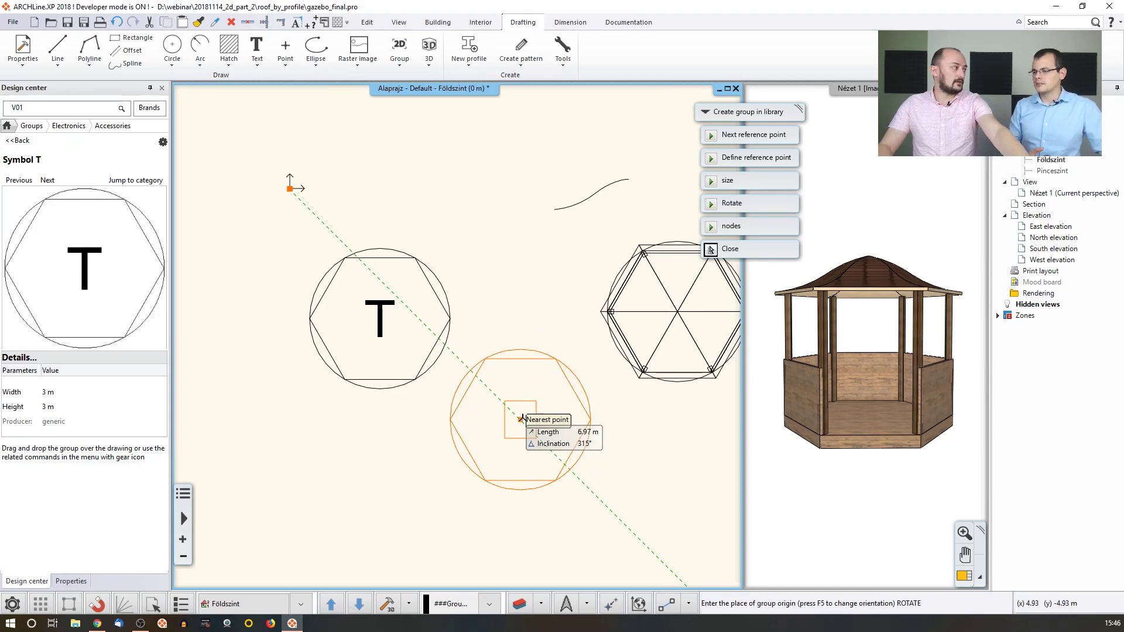
key(Escape)
Delete the Symbol T group from the floor plan.
scroll(492, 408, down, 2)
mouse_move(517, 435)
mouse_down()
mouse_move(403, 321)
mouse_move(307, 259)
mouse_up()
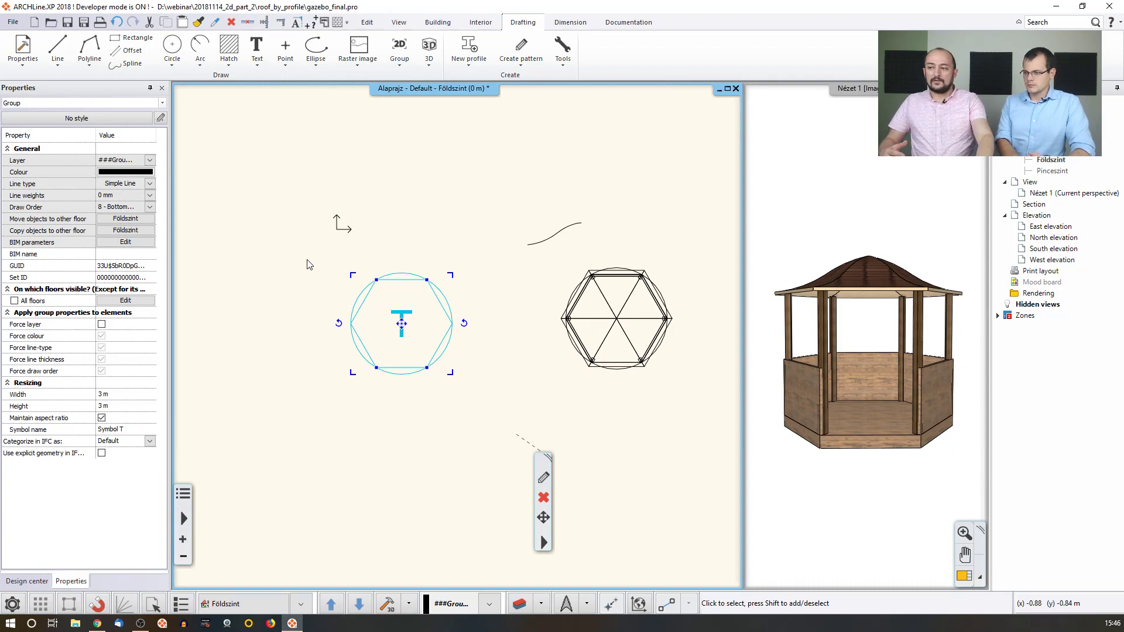
key(Delete)
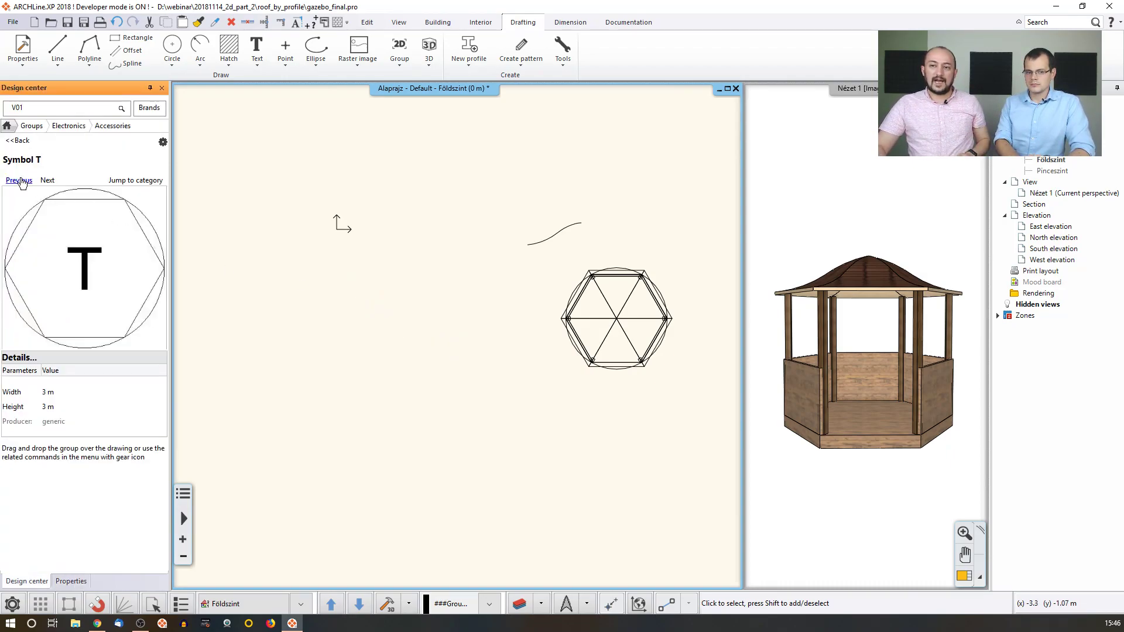
Return the Design center to its home page and examine the gazebo reference image on the floor plan.
click(16, 141)
click(8, 127)
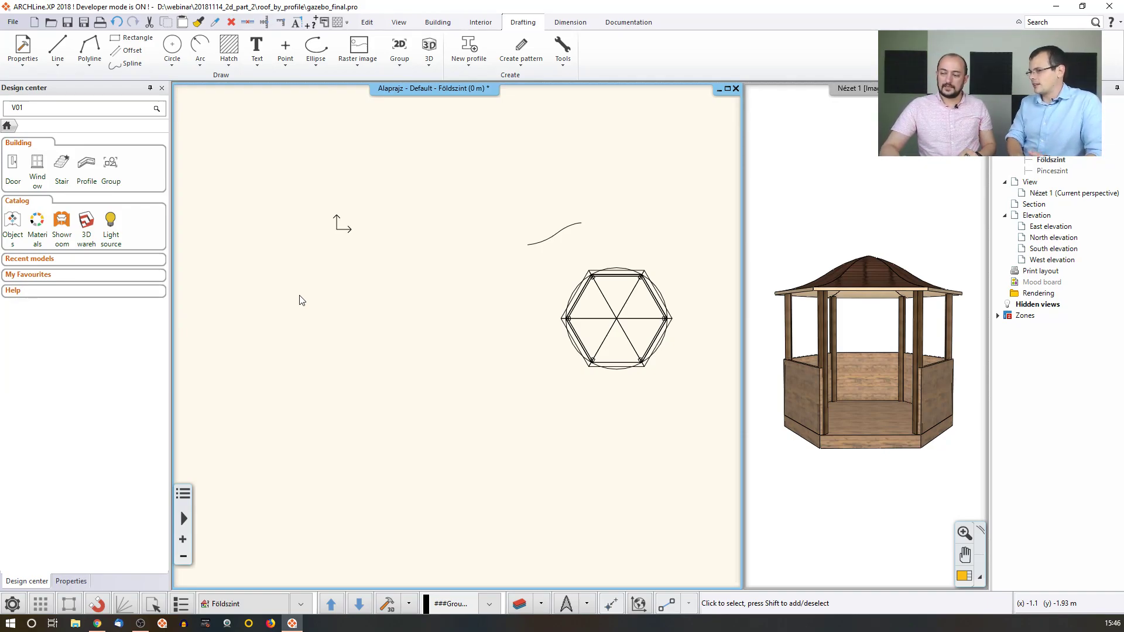
middle_drag(721, 254, 374, 271)
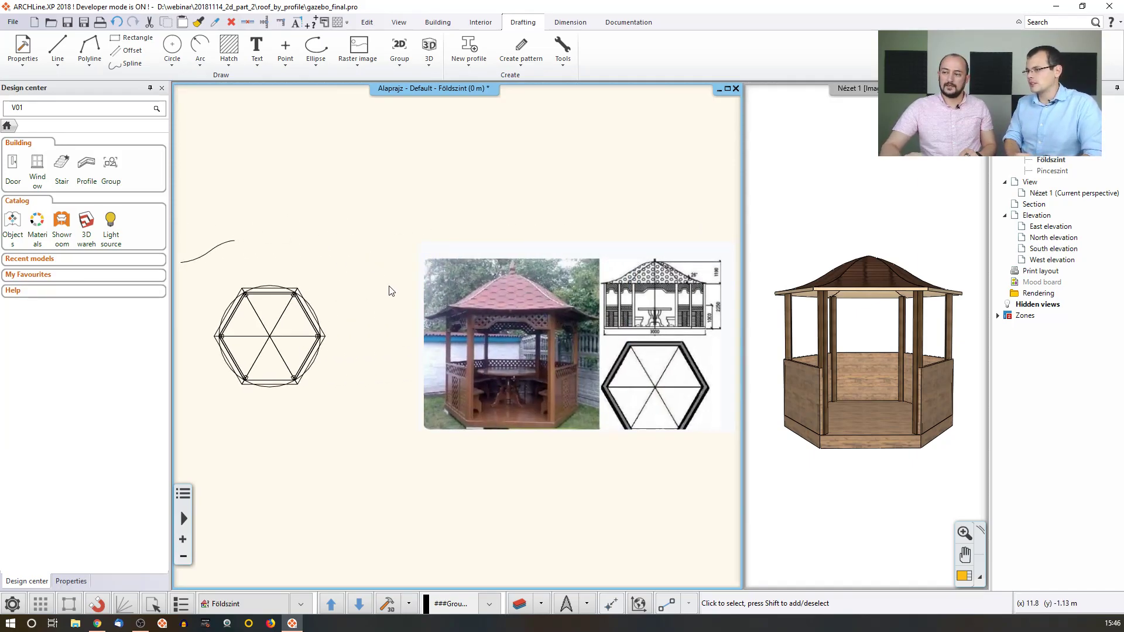